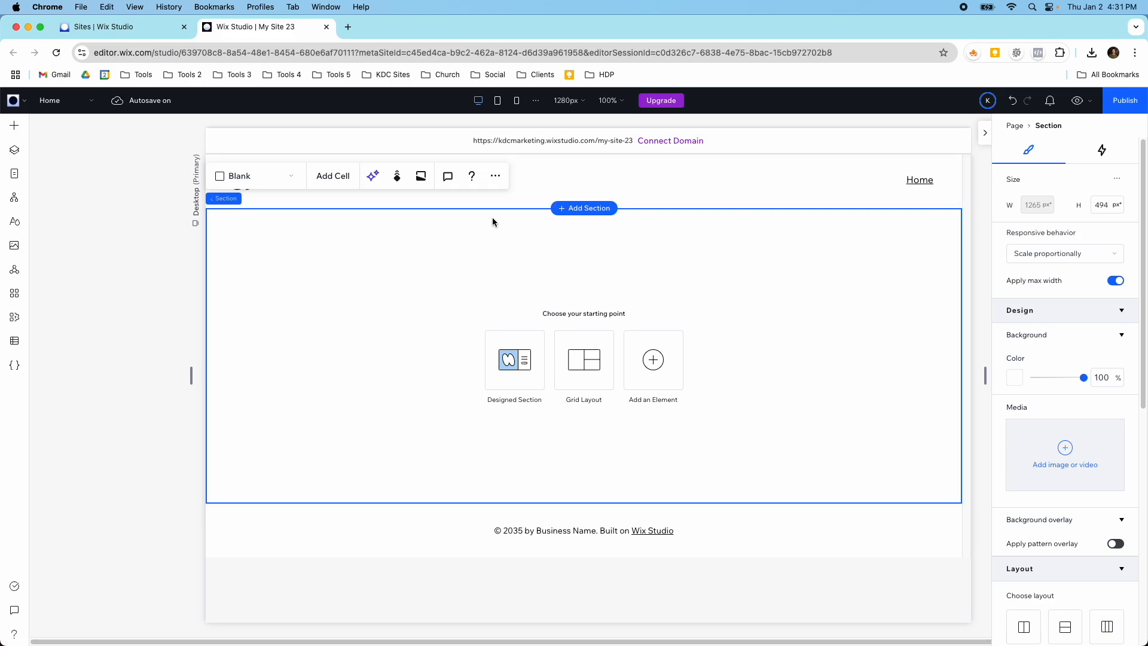
# Add the CMS to the site
pyautogui.click(15, 341)
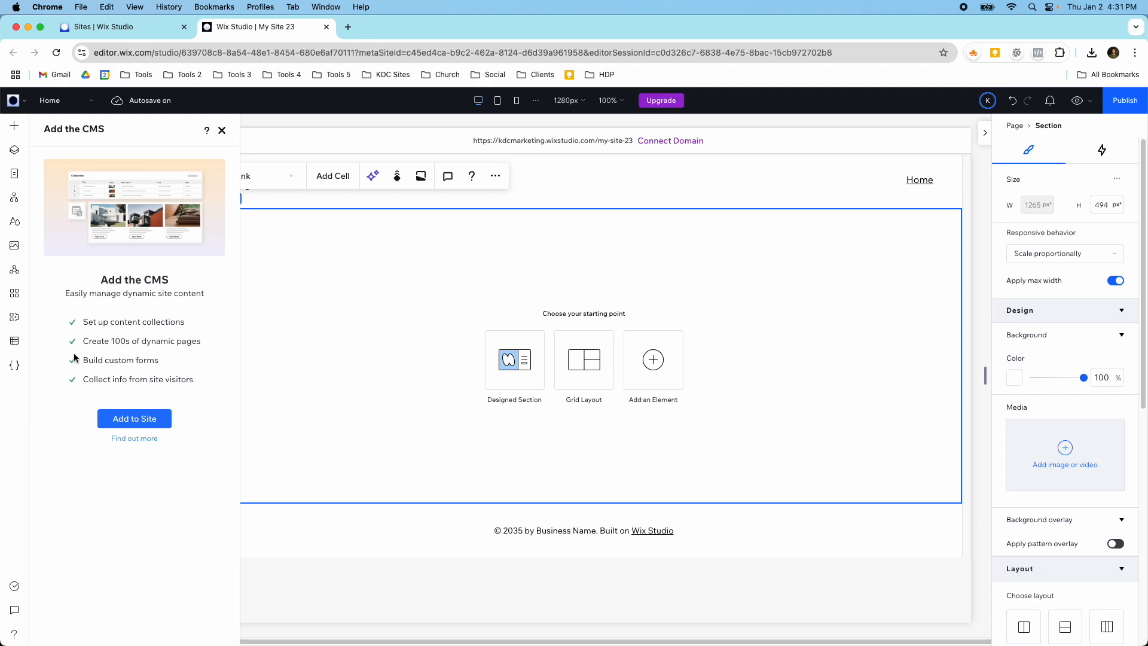
pyautogui.click(6, 350)
pyautogui.click(6, 350)
pyautogui.click(117, 414)
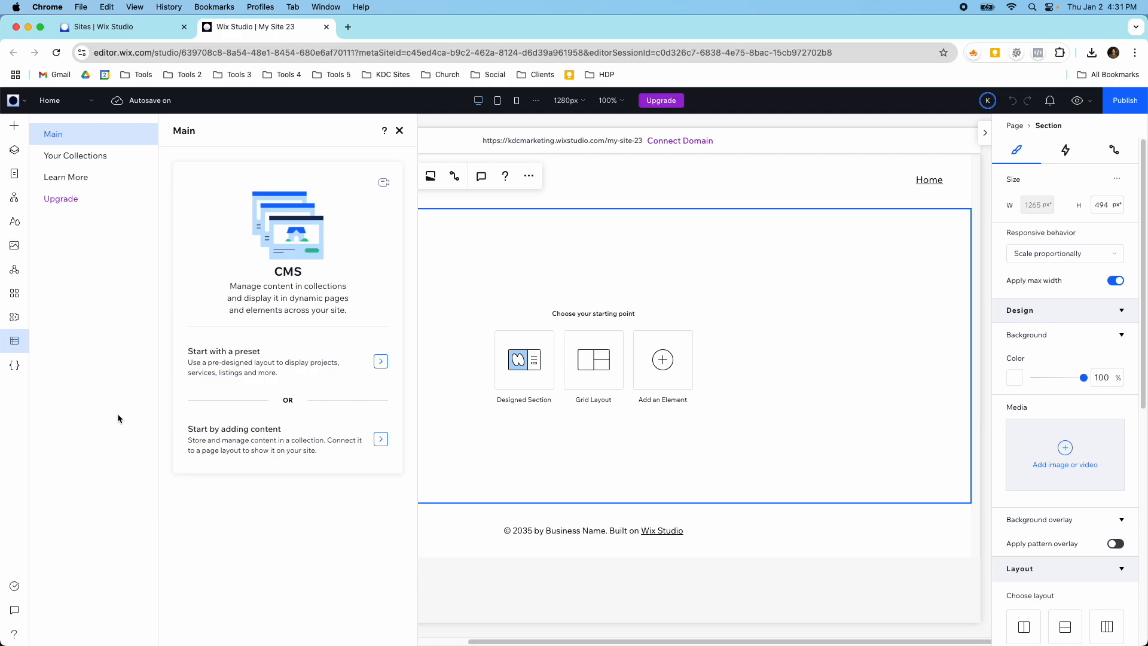
# Create a new multiple-item collection from scratch and name it "Hotel Listings"
pyautogui.click(107, 167)
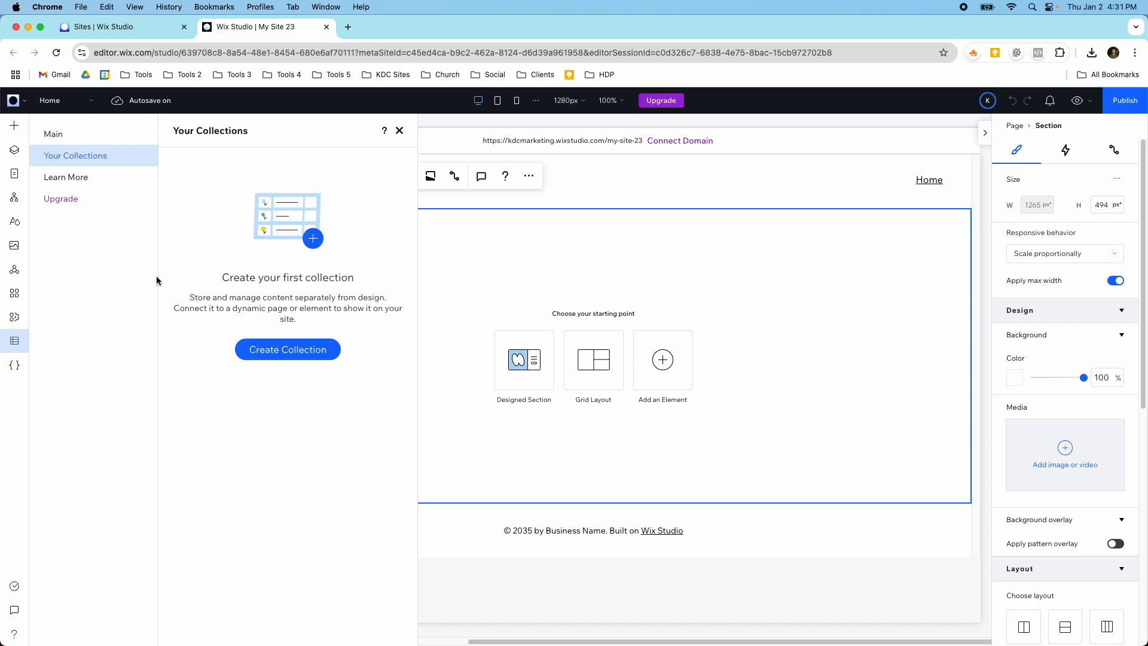
pyautogui.click(249, 354)
pyautogui.click(616, 367)
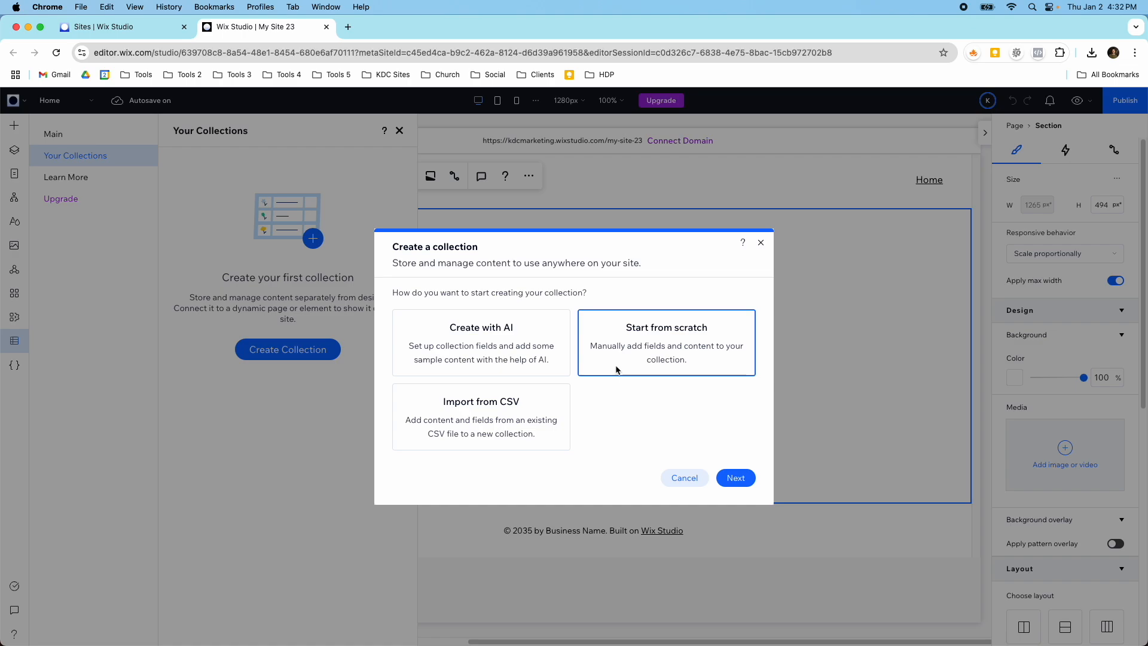
pyautogui.click(735, 478)
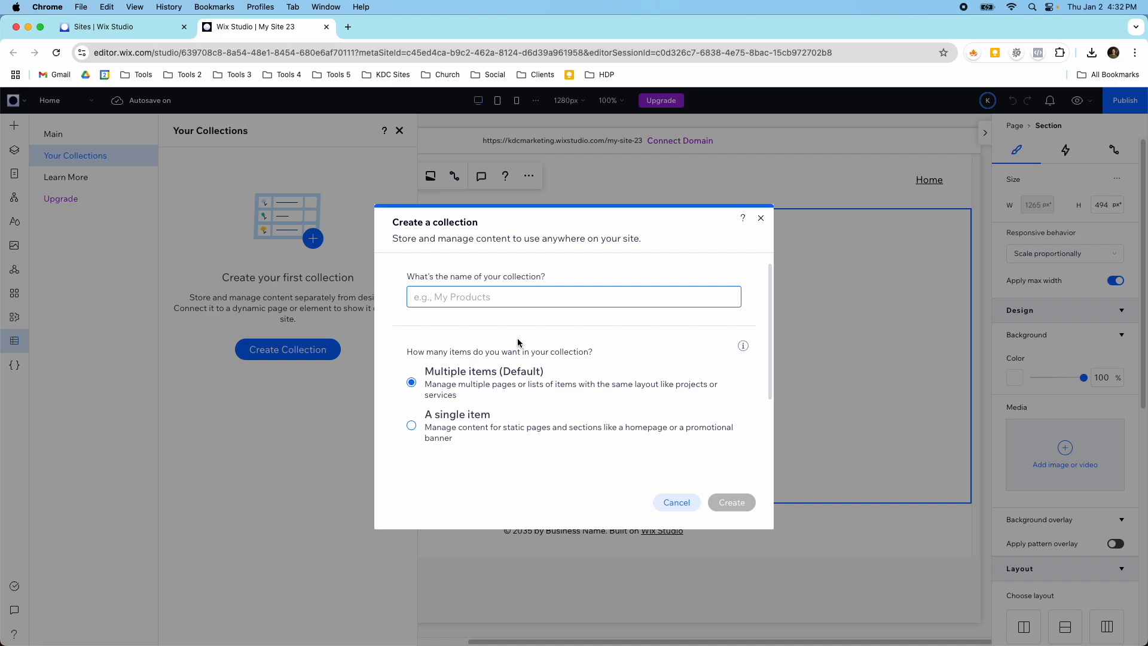
pyautogui.write('Hotel Li')
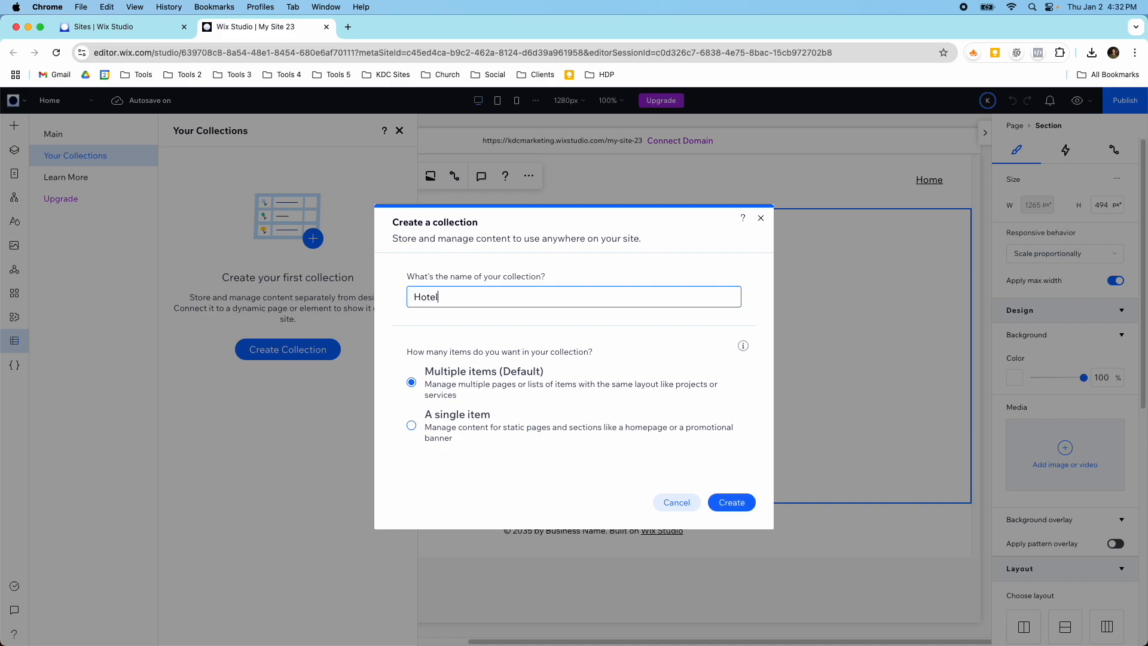
pyautogui.write('stings')
pyautogui.click(724, 501)
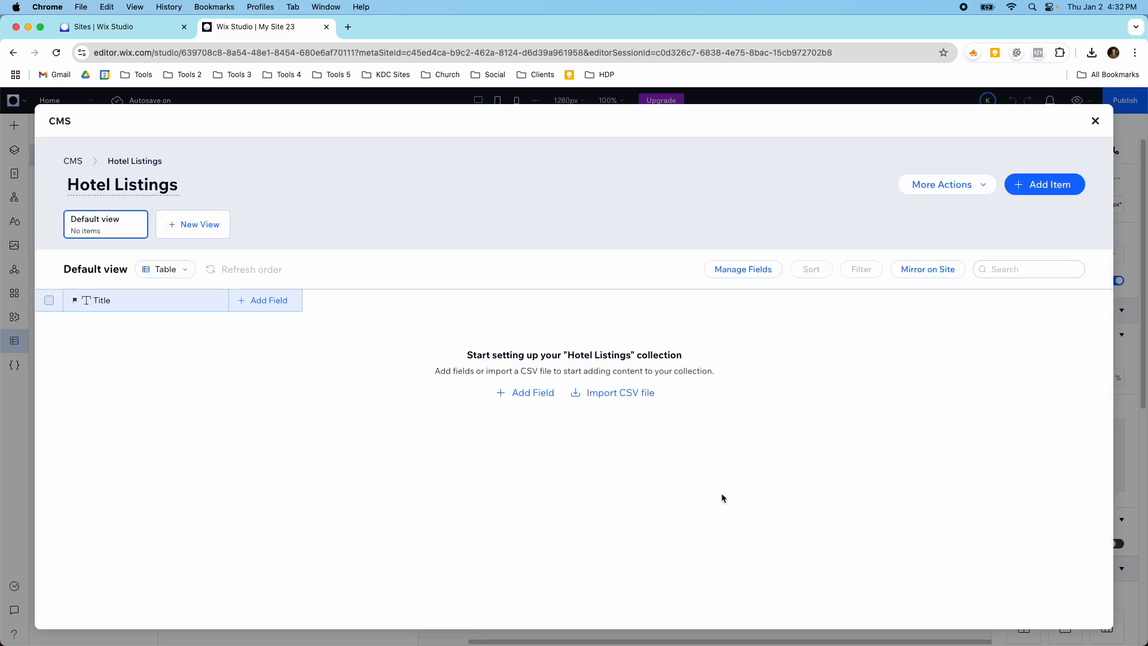
# Rename the collection's primary Title field to "Hotel Name"
pyautogui.click(220, 302)
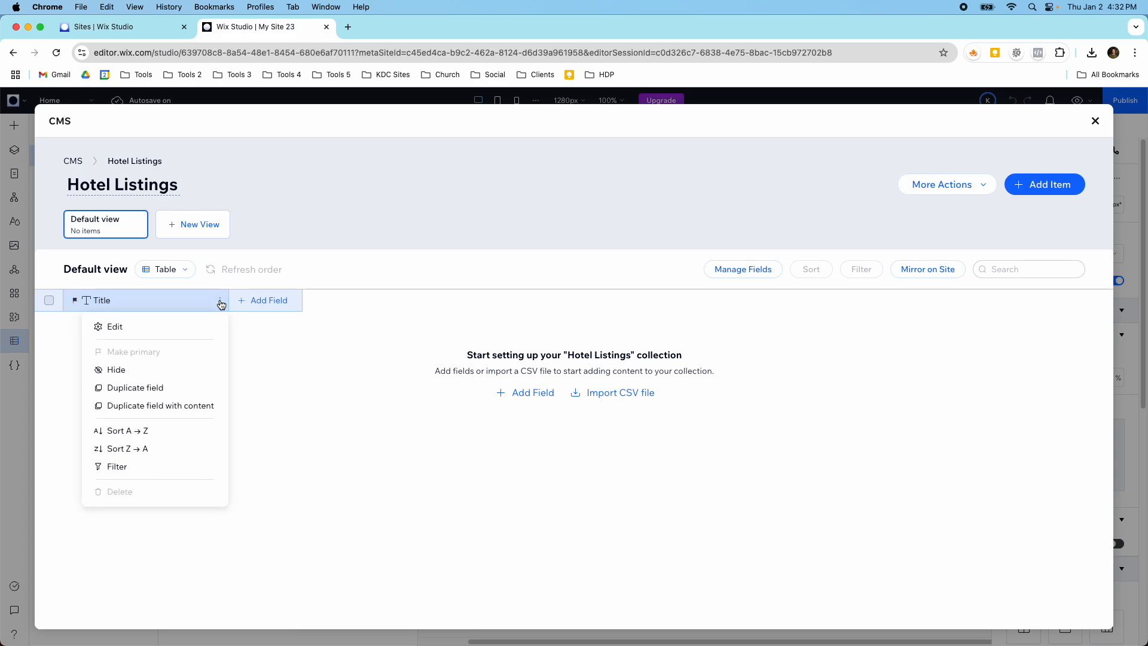
pyautogui.click(205, 328)
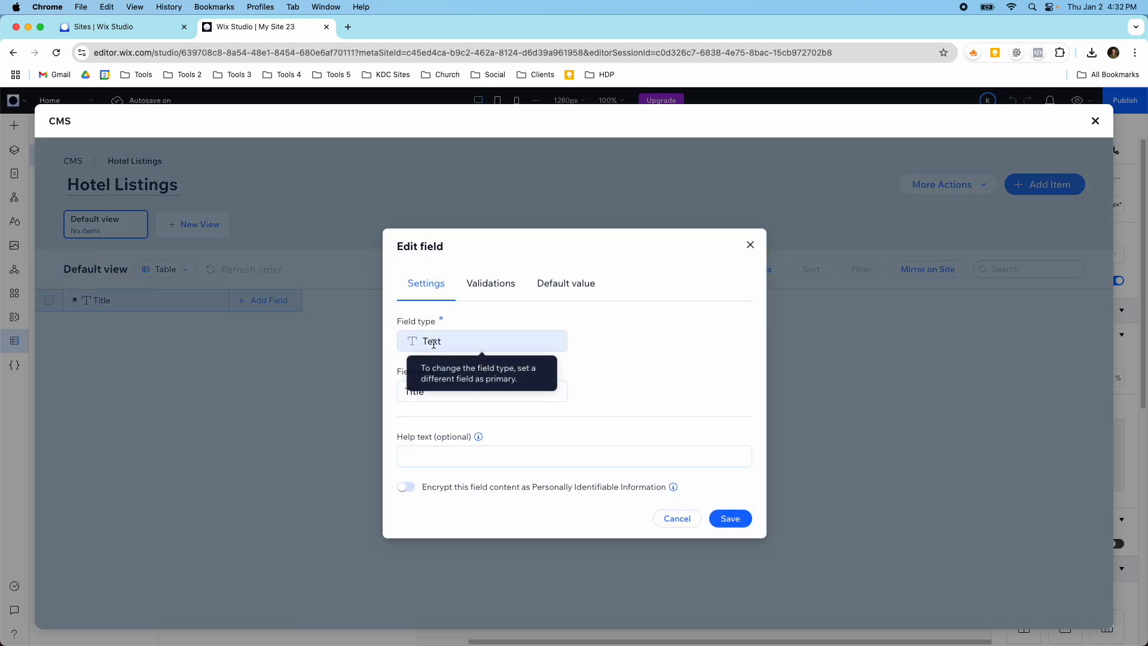
pyautogui.doubleClick(439, 396)
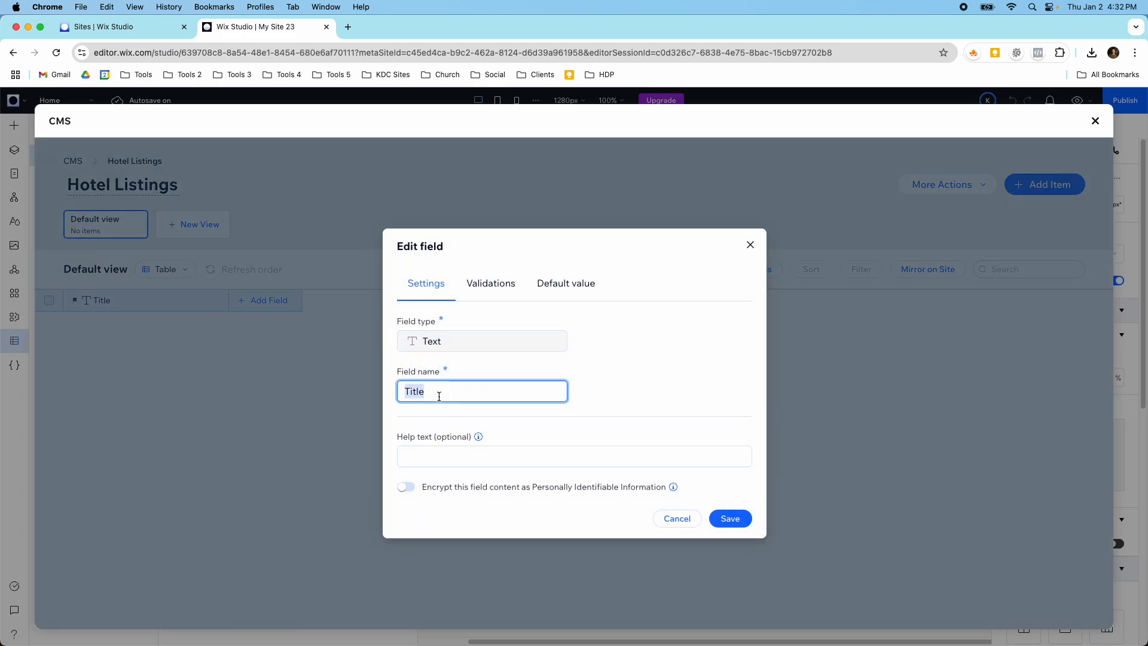
pyautogui.write('Hotel Name')
pyautogui.click(723, 518)
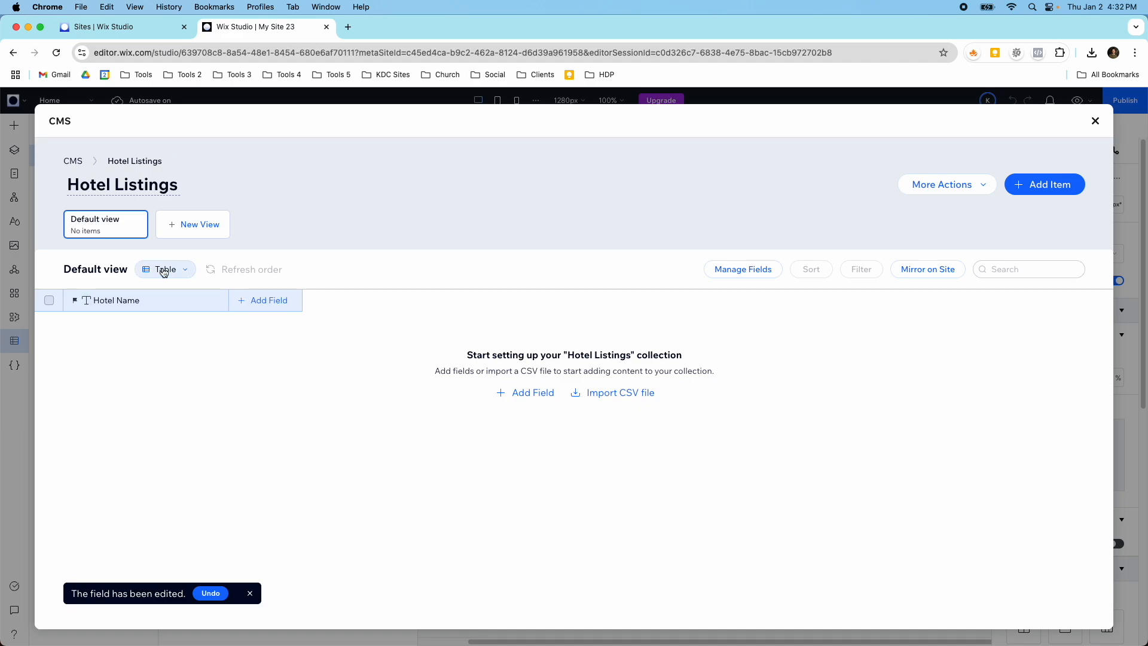
# Add a Text field named "Short description" to the Hotel Listings collection
pyautogui.click(254, 308)
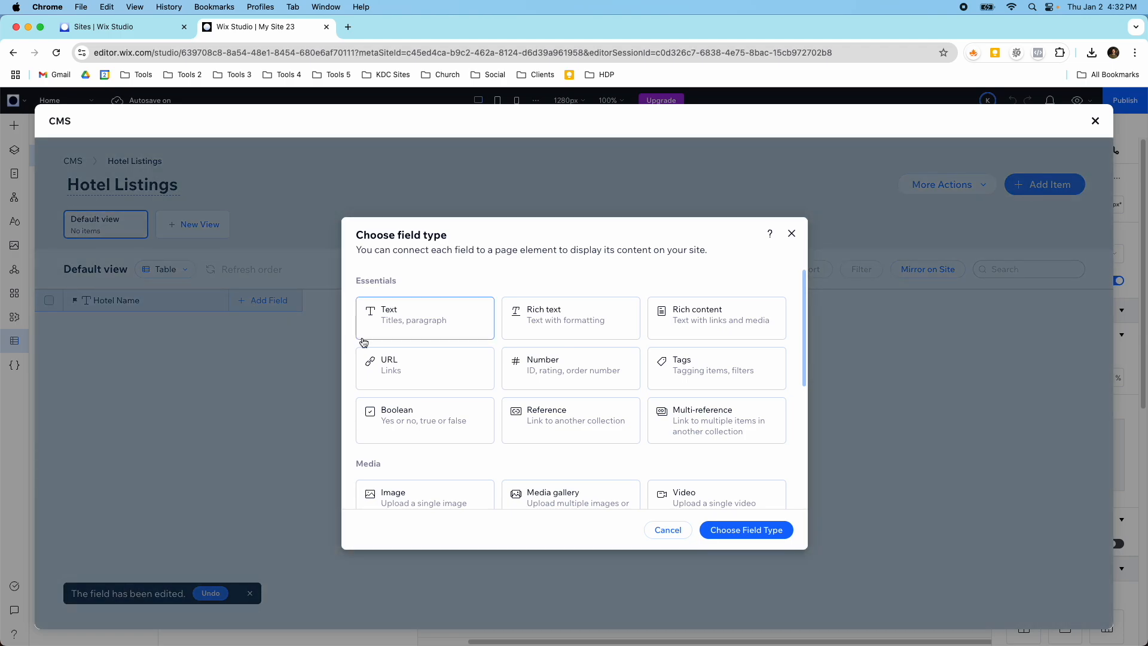
pyautogui.click(417, 326)
pyautogui.click(718, 542)
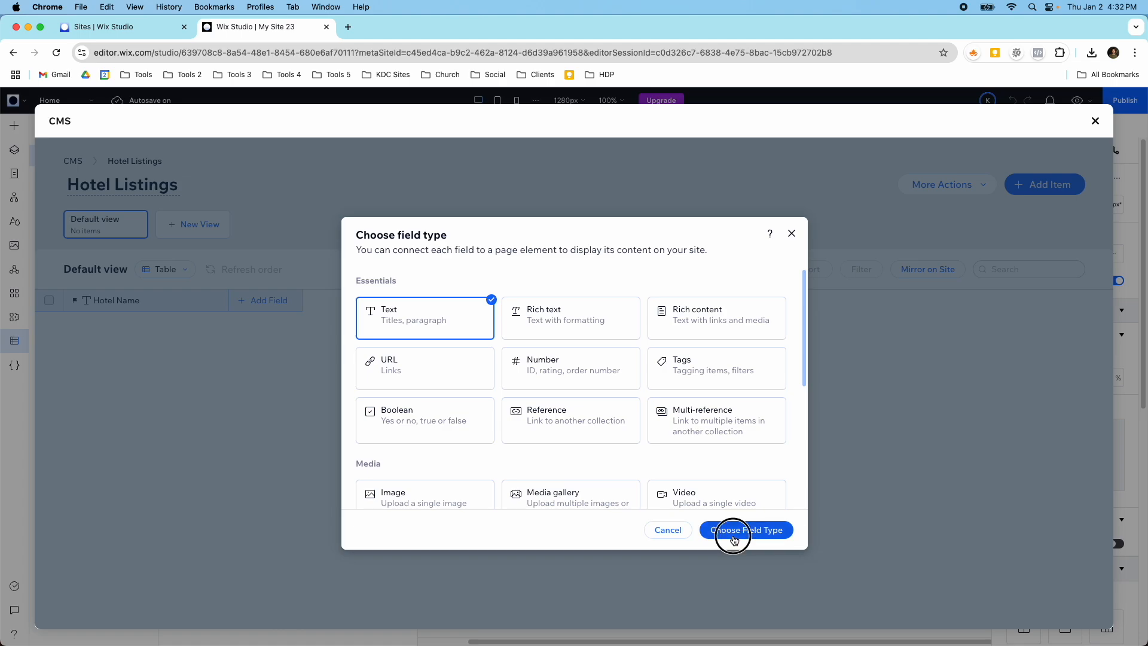
pyautogui.write('Shor')
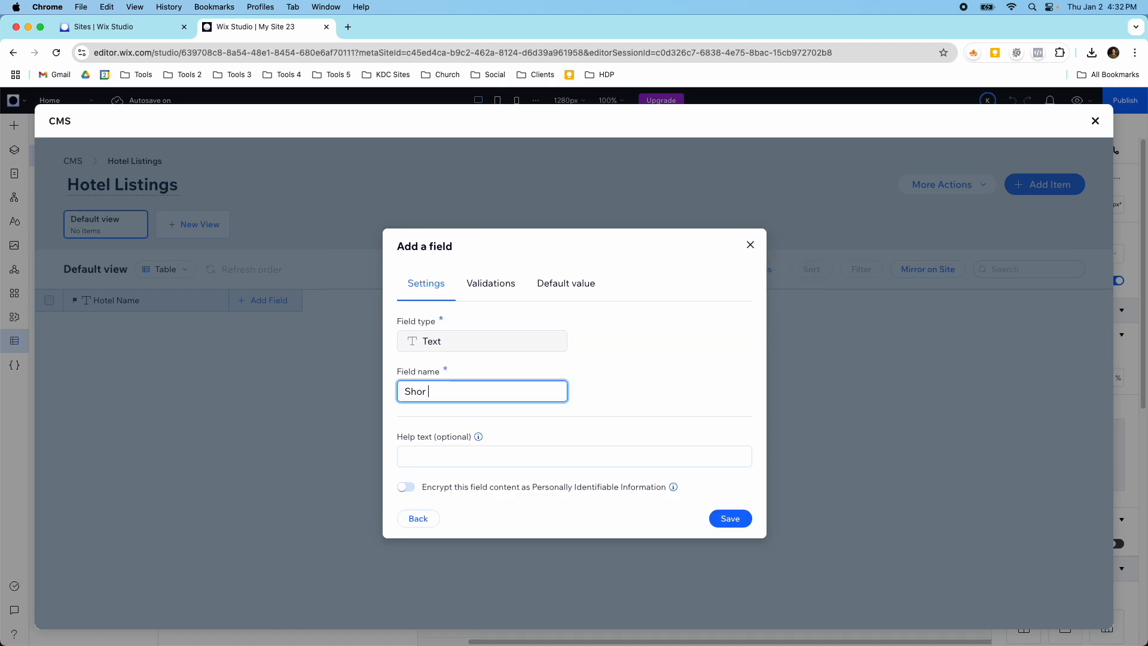
pyautogui.write('t description')
pyautogui.click(741, 520)
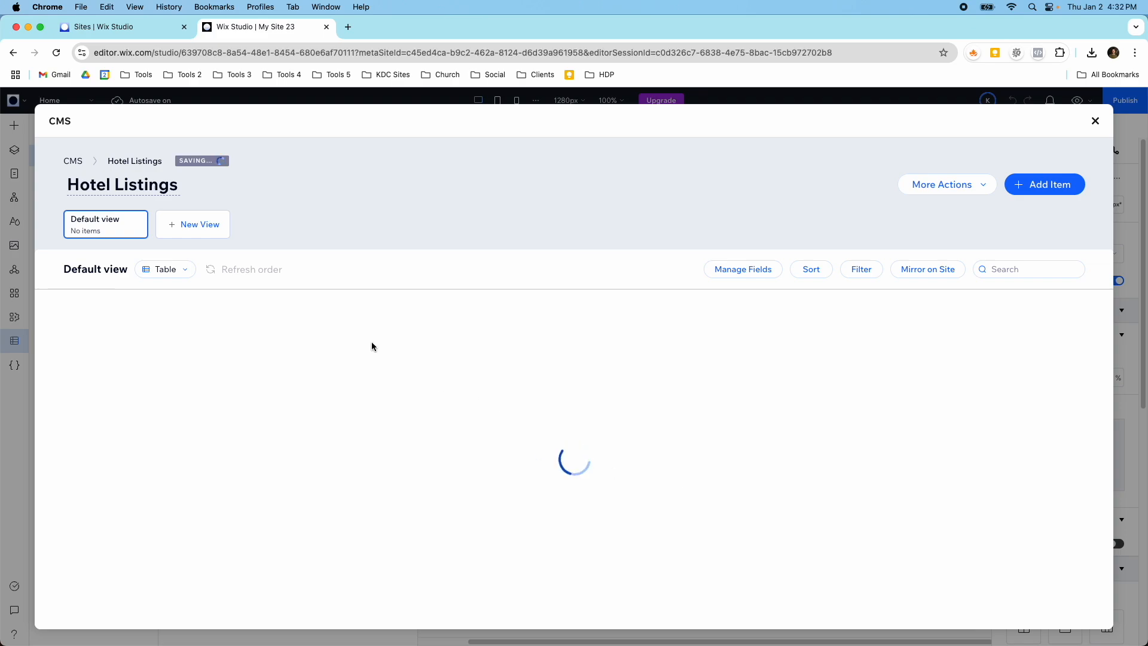
# Add a Text field named "Price" to the Hotel Listings collection
pyautogui.click(389, 300)
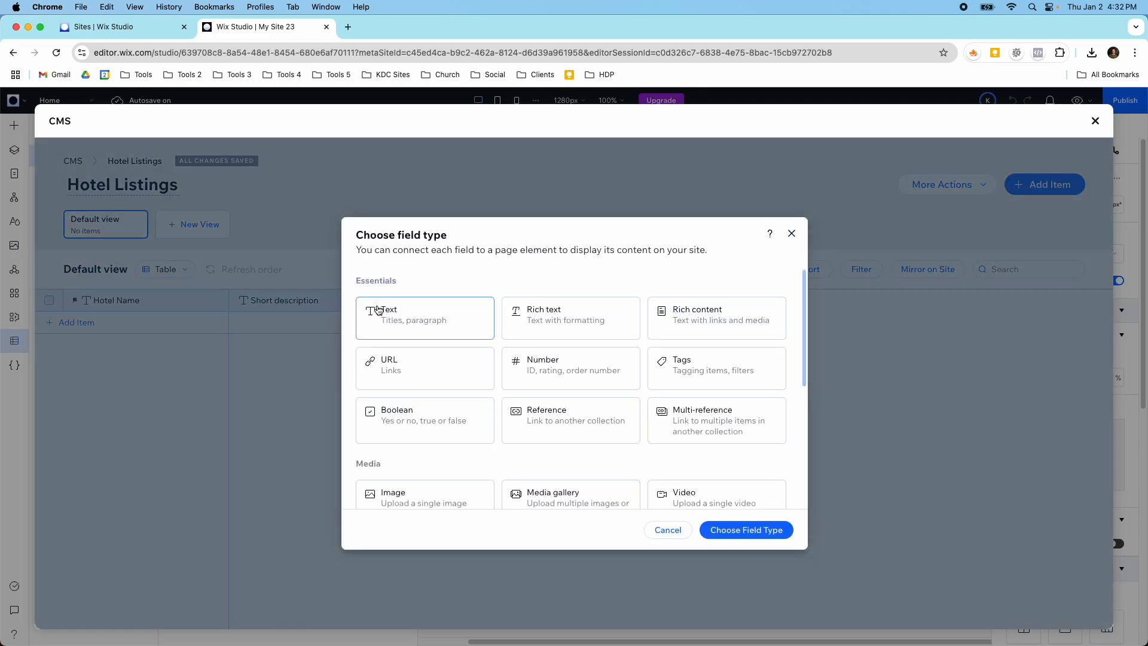
pyautogui.click(455, 326)
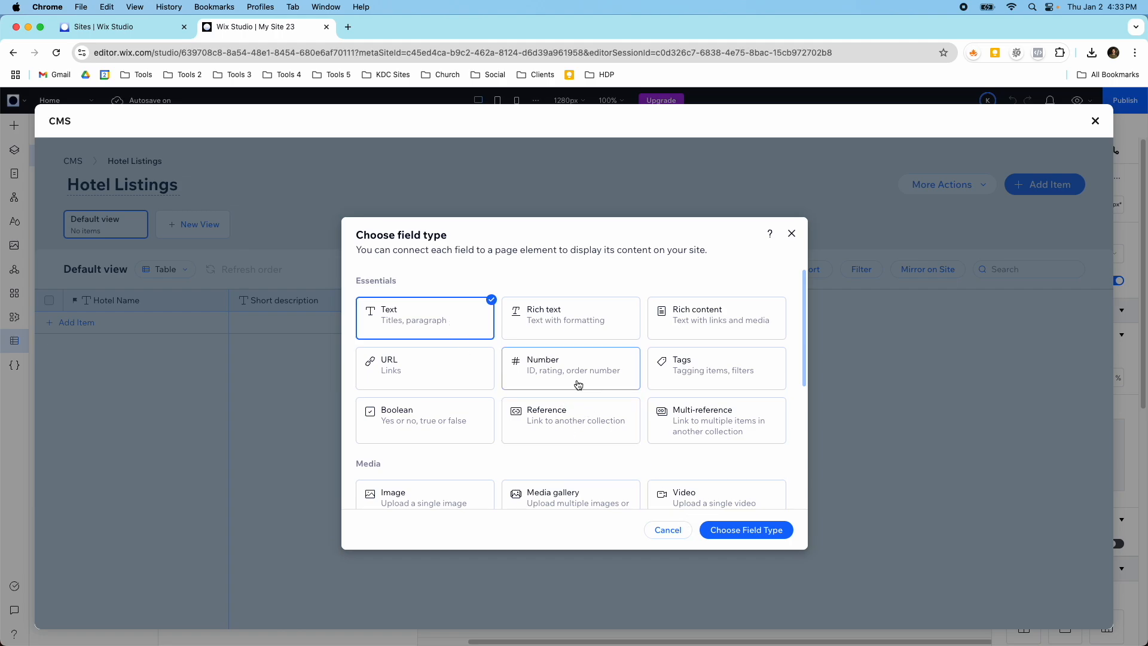
pyautogui.click(748, 530)
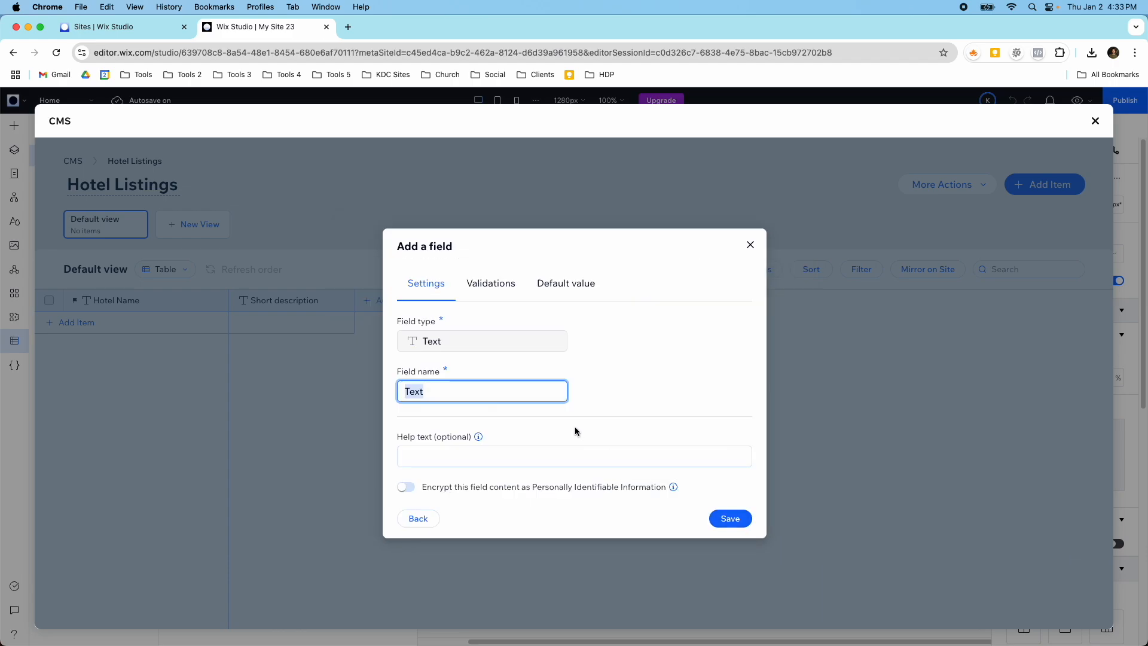
pyautogui.write('Price')
pyautogui.click(748, 514)
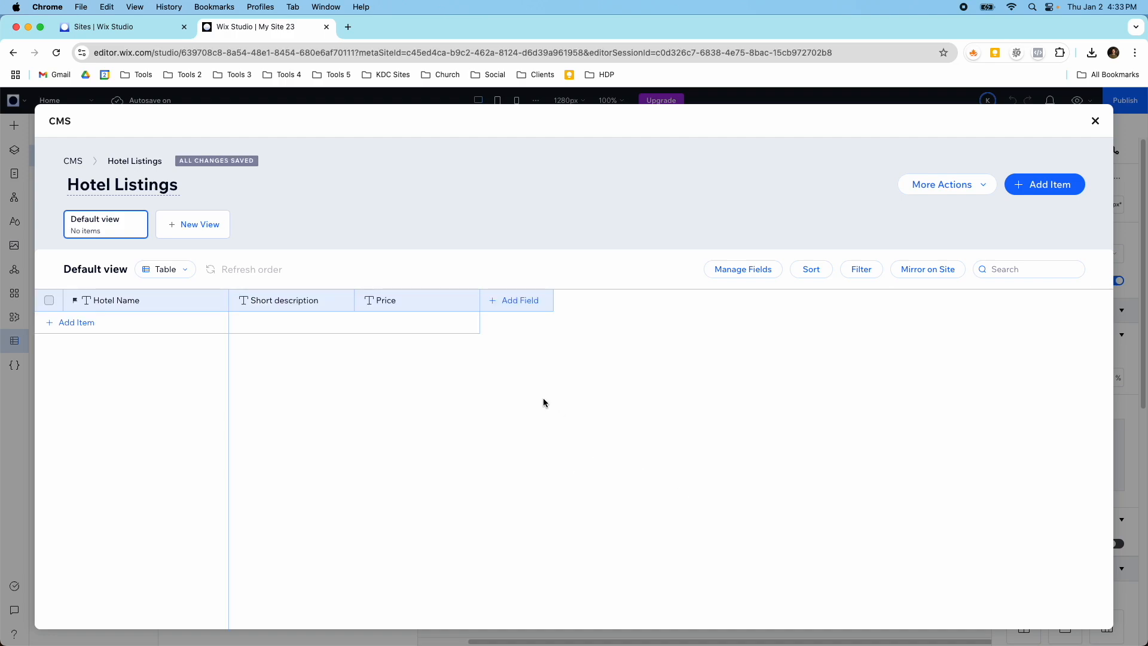
# Add a Text field named "Long description" to the Hotel Listings collection
pyautogui.click(505, 300)
pyautogui.click(469, 323)
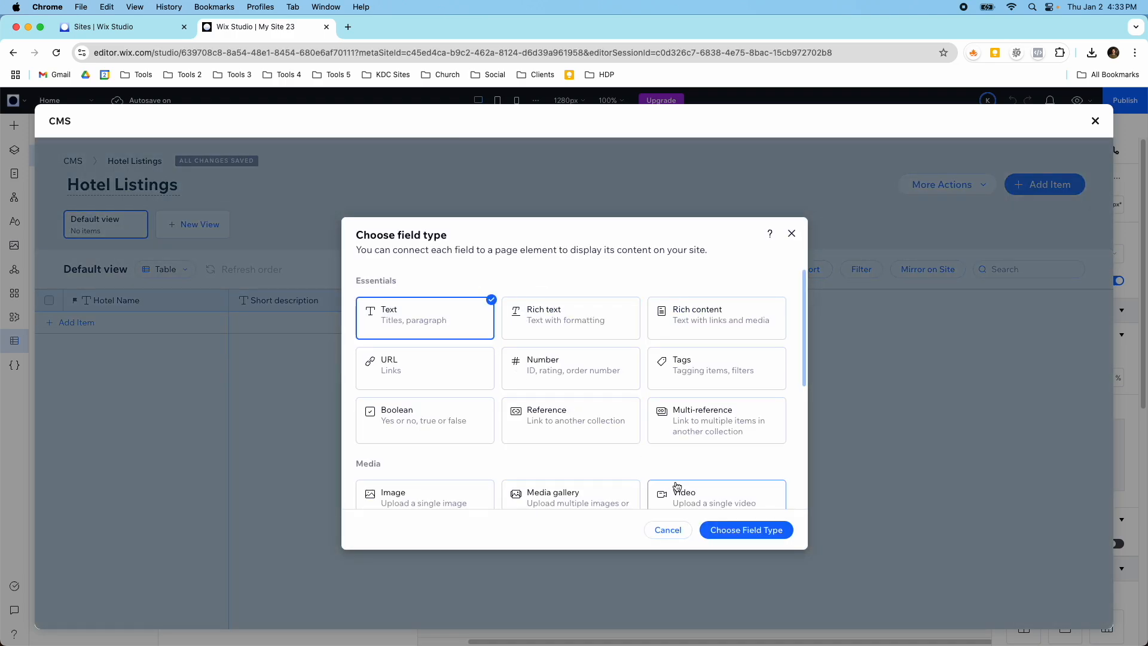
pyautogui.click(722, 529)
pyautogui.write('lo')
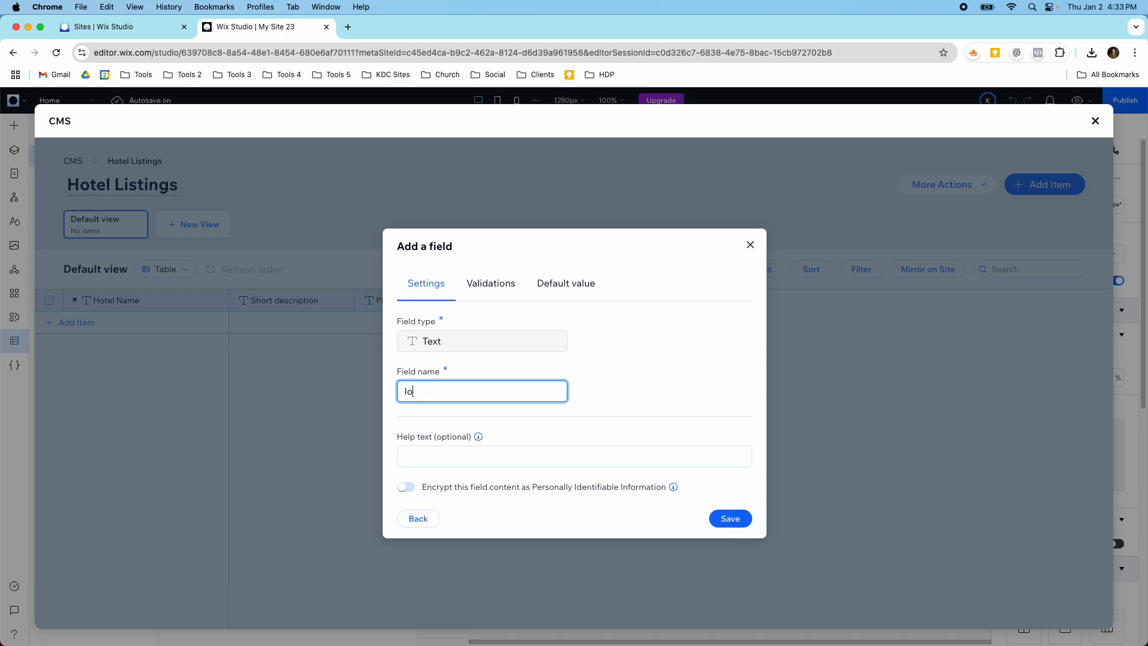
pyautogui.press('BackSpace')
pyautogui.press('BackSpace')
pyautogui.write('Long description')
pyautogui.click(739, 521)
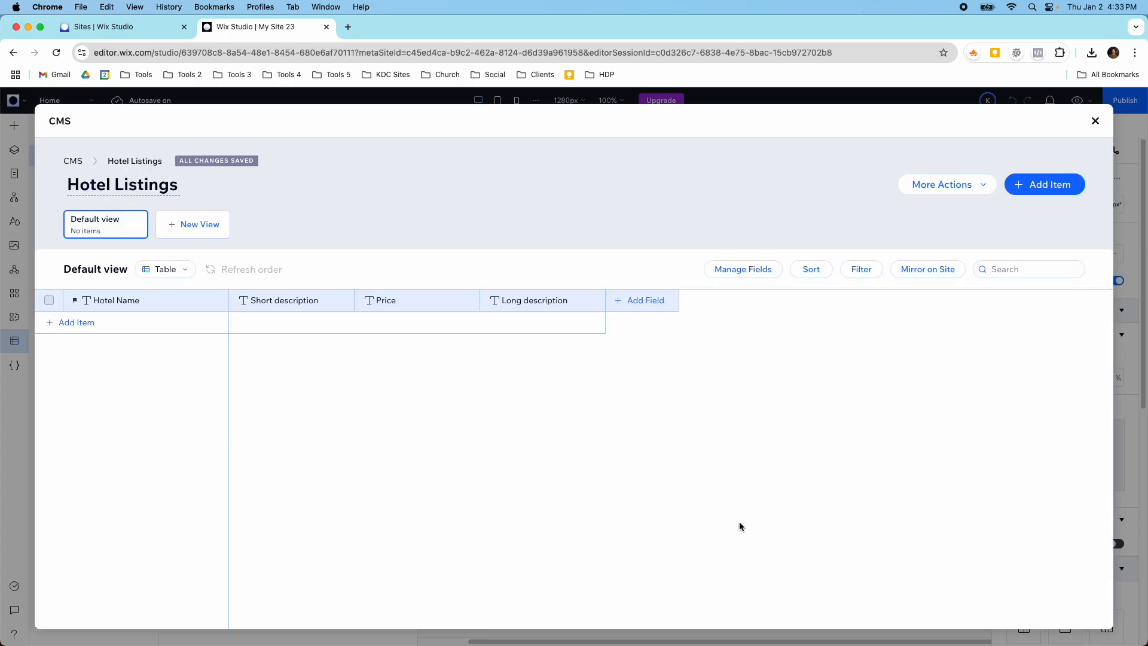
# Add an Image field named "Listing Image" to the collection and move its column directly after Hotel Name
pyautogui.click(629, 304)
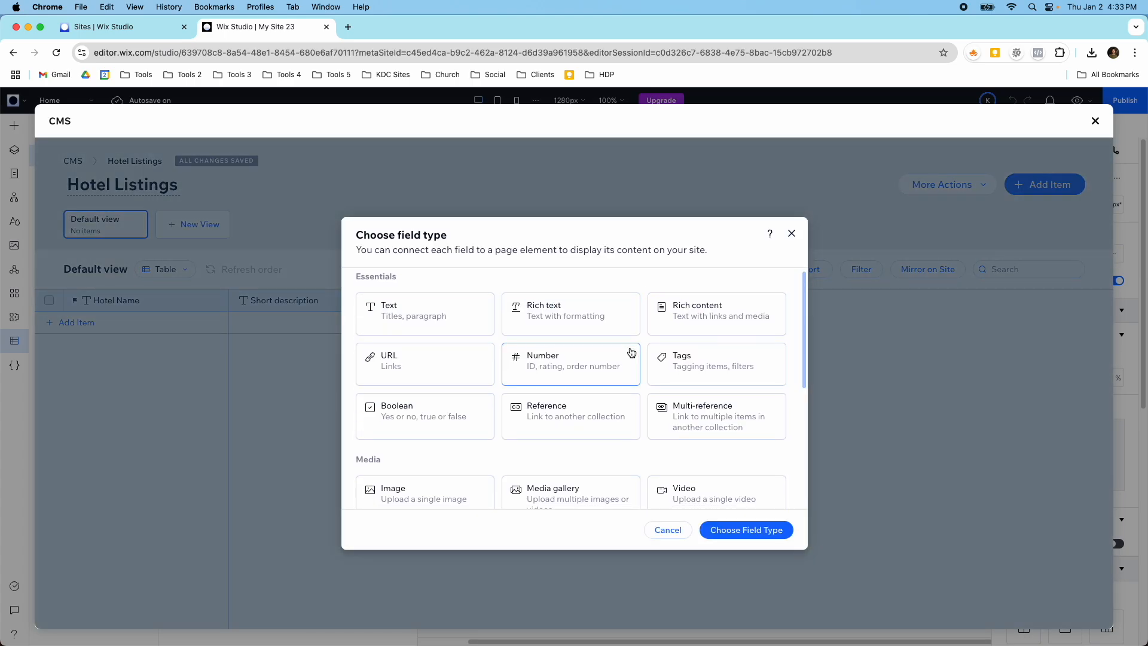
pyautogui.scroll(-1, 630, 353)
pyautogui.scroll(-5, 443, 339)
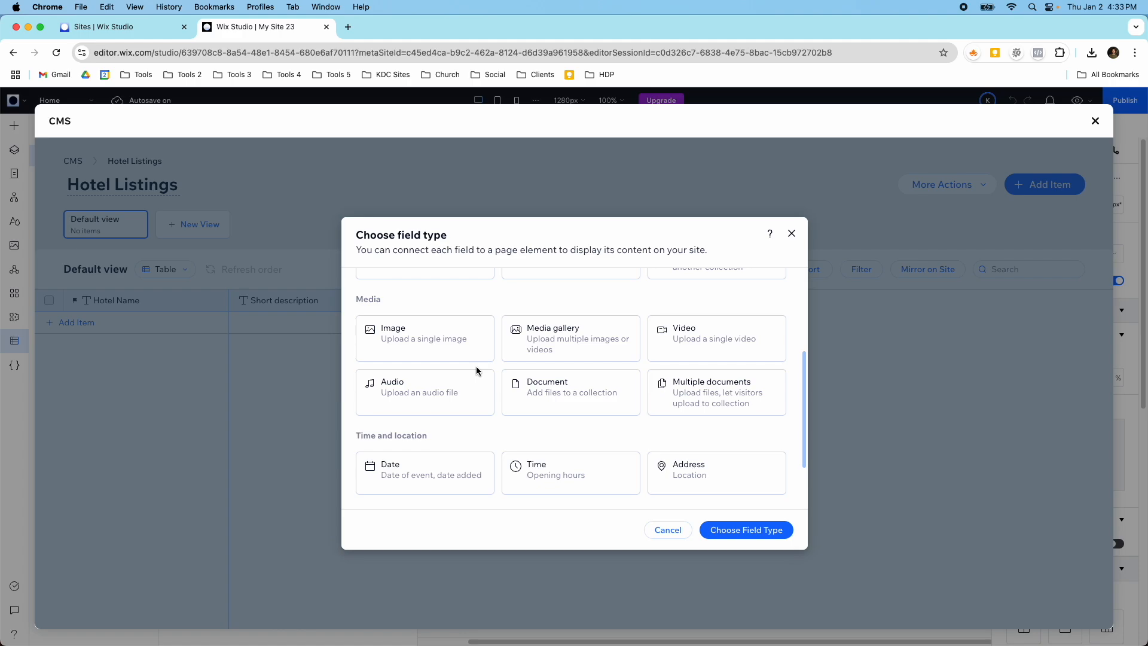
pyautogui.scroll(-3, 476, 370)
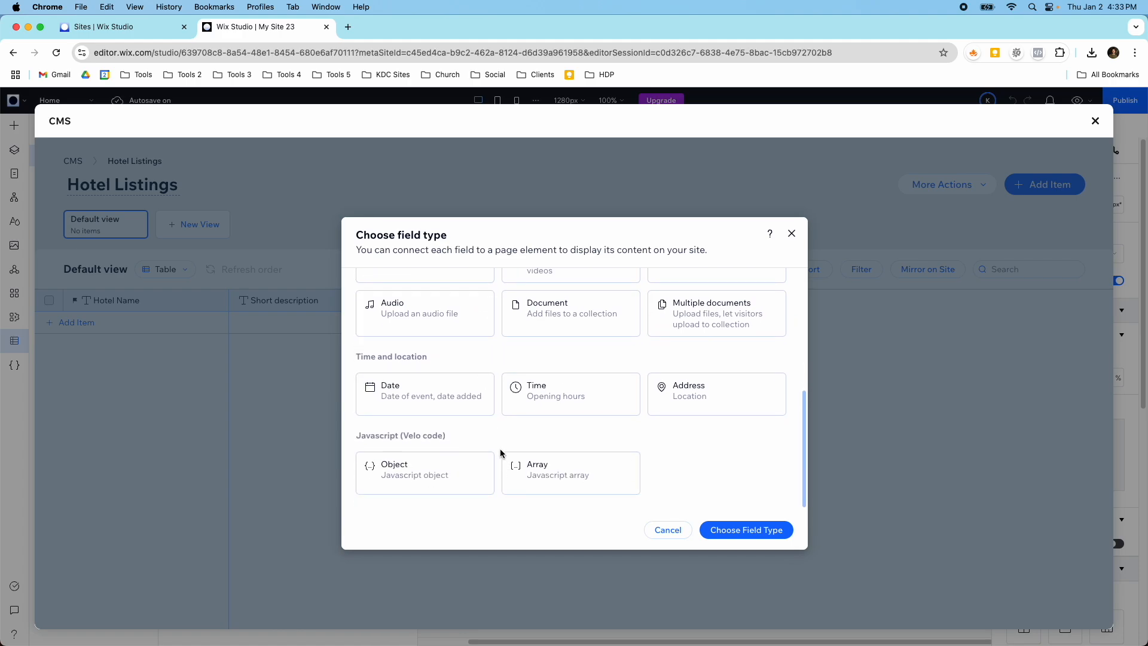
pyautogui.scroll(8, 500, 453)
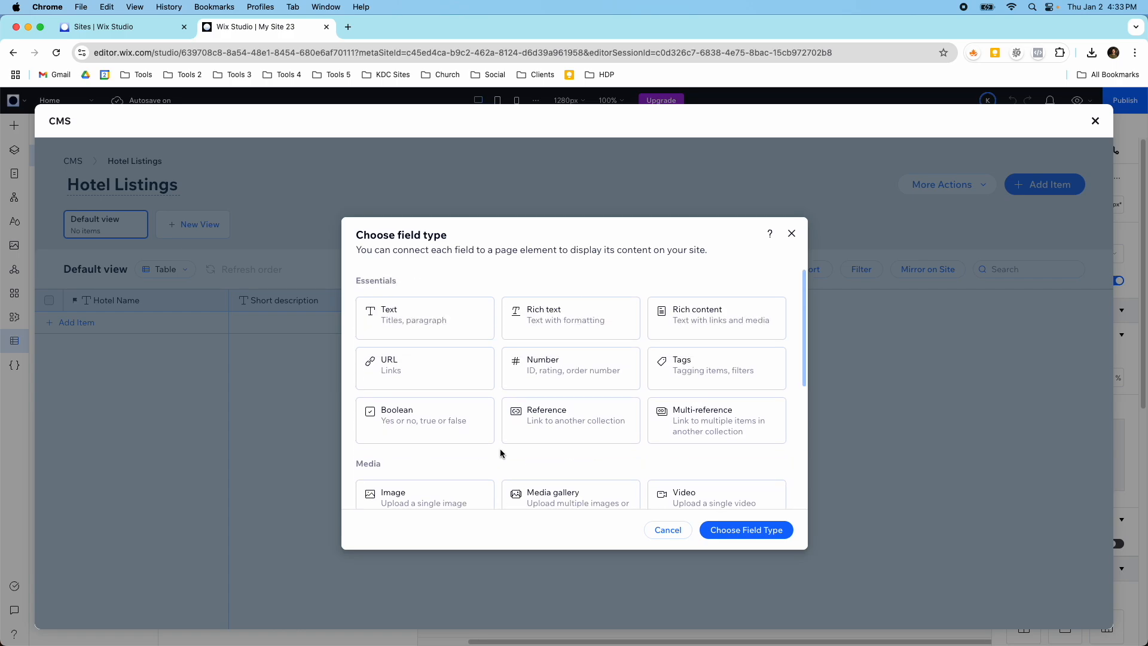
pyautogui.scroll(-1, 472, 466)
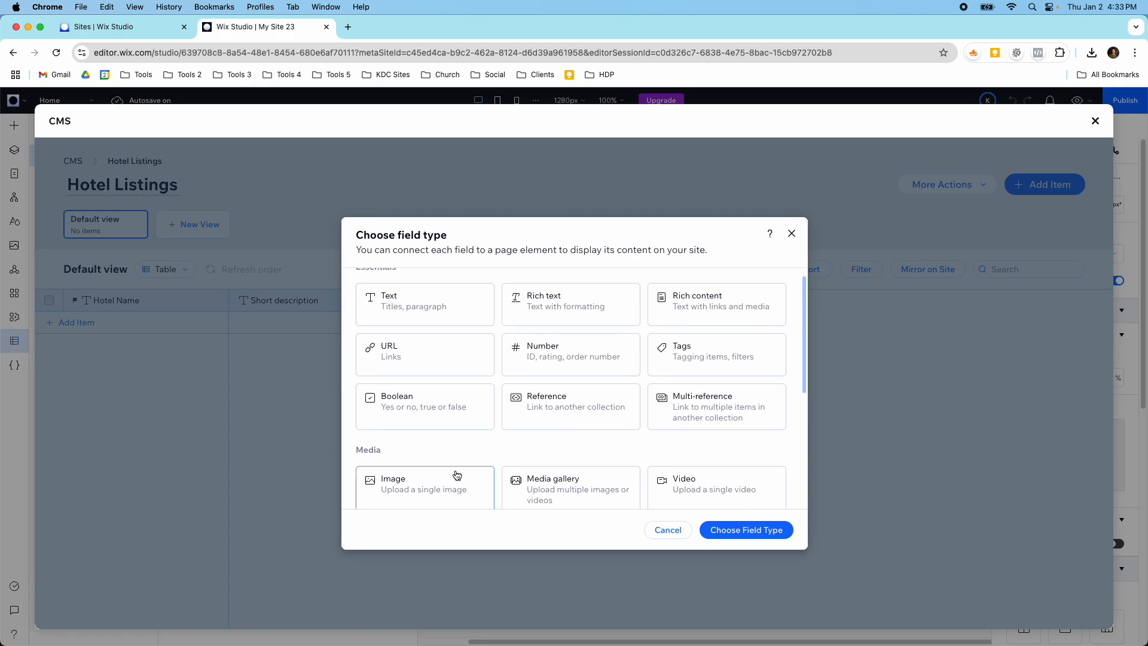
pyautogui.click(447, 480)
pyautogui.click(743, 530)
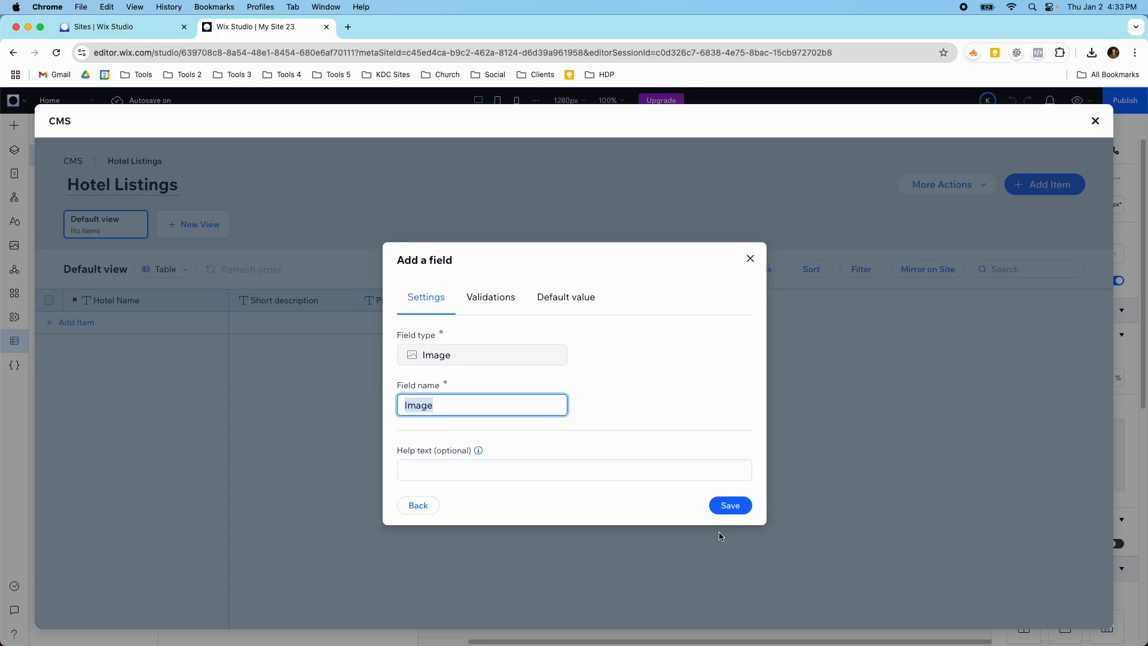
pyautogui.write('Listing Inmage')
pyautogui.press('BackSpace')
pyautogui.press('BackSpace')
pyautogui.press('BackSpace')
pyautogui.press('BackSpace')
pyautogui.press('BackSpace')
pyautogui.write('mage')
pyautogui.click(741, 507)
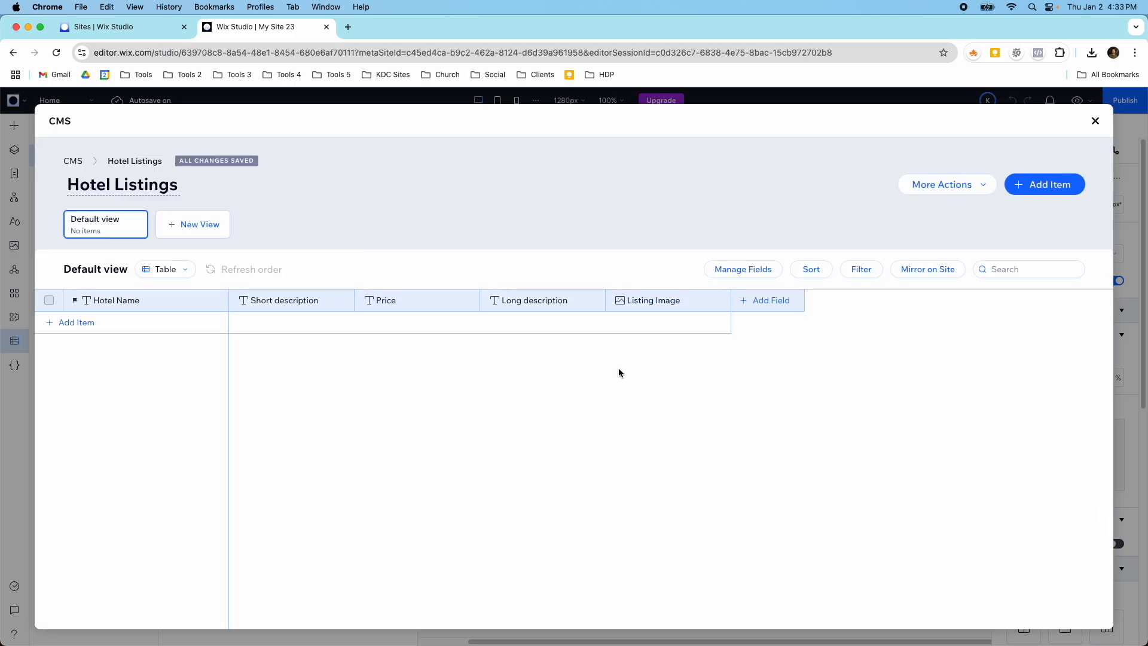
pyautogui.moveTo(655, 307); pyautogui.dragTo(272, 302)
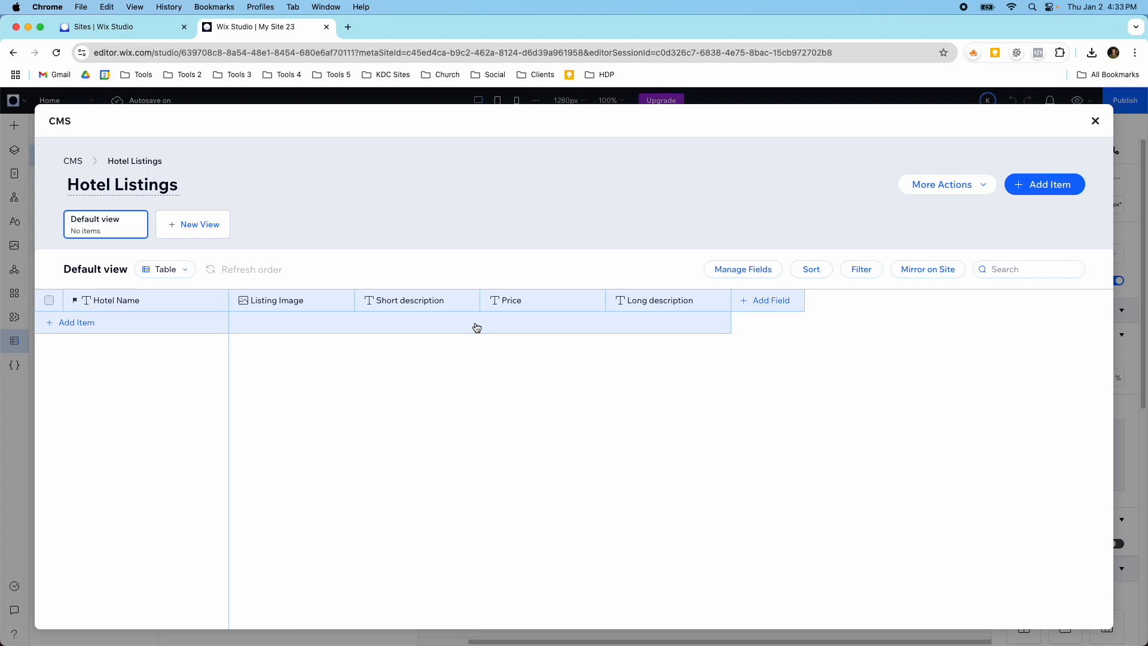
# Add a first item to the collection with the hotel name "Cave Suite"
pyautogui.click(94, 323)
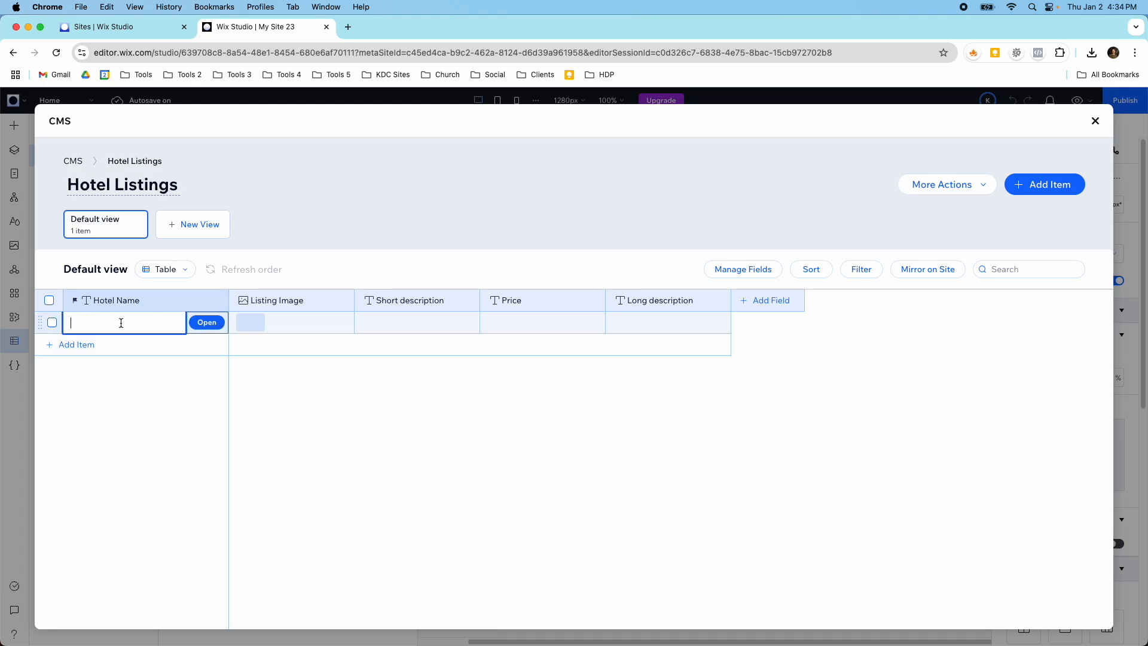
pyautogui.write('Cave Suite')
pyautogui.press('Return')
# Set Cave Suite's listing image to the Media from Wix photo of a desert pool framed by a rock arch
pyautogui.click(247, 322)
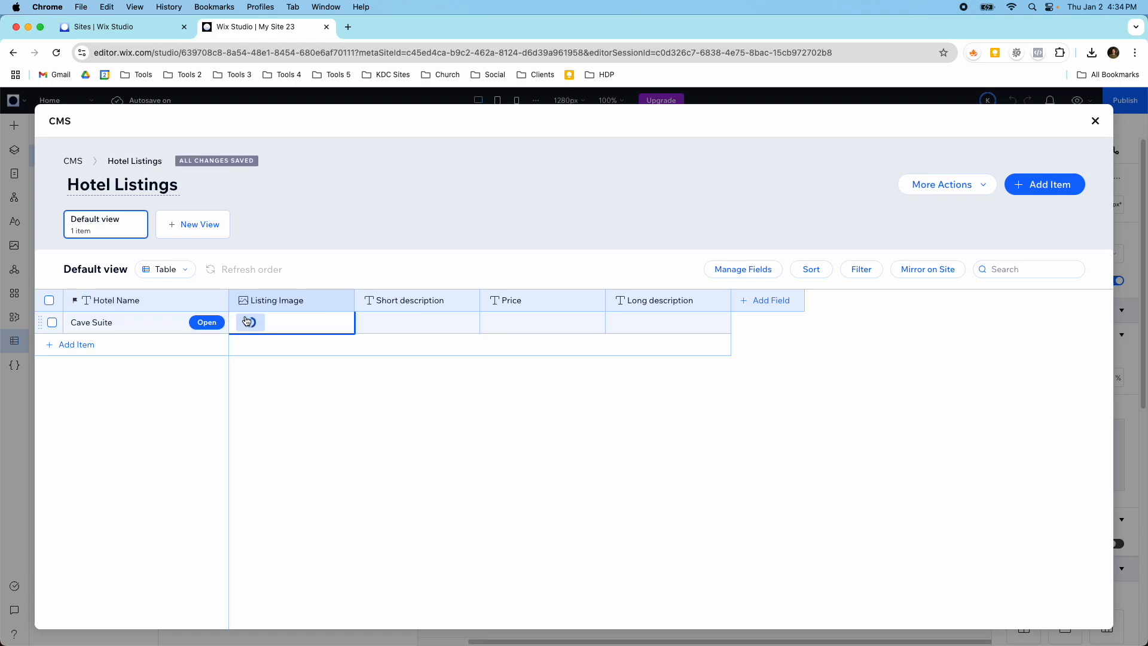
pyautogui.click(247, 322)
pyautogui.click(164, 429)
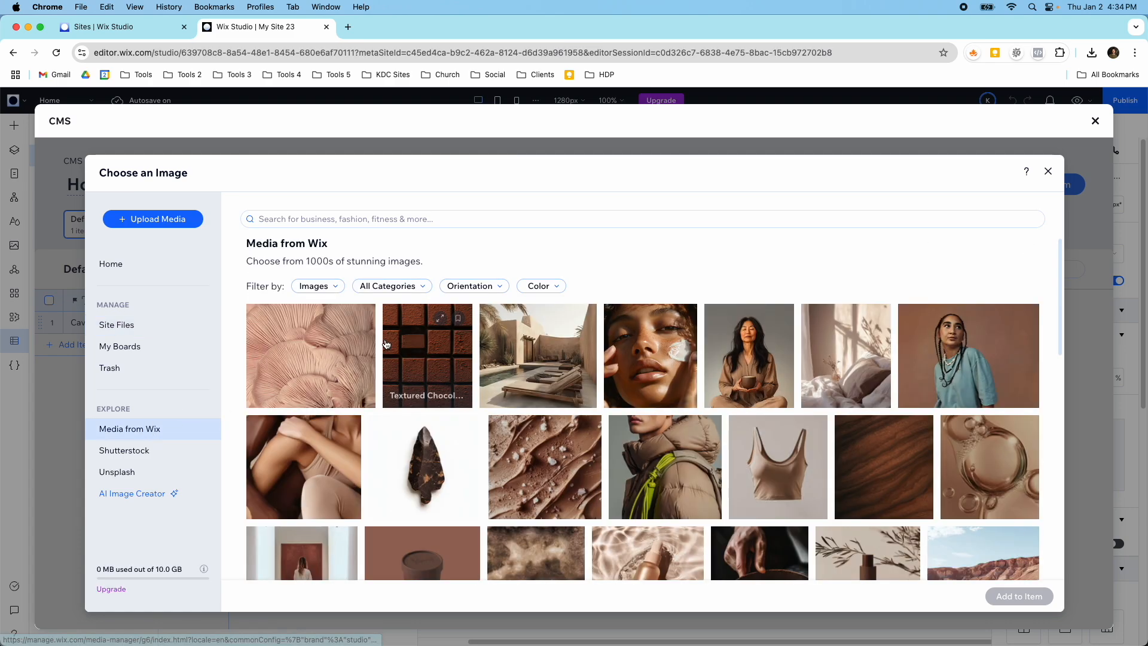
pyautogui.scroll(-2, 533, 367)
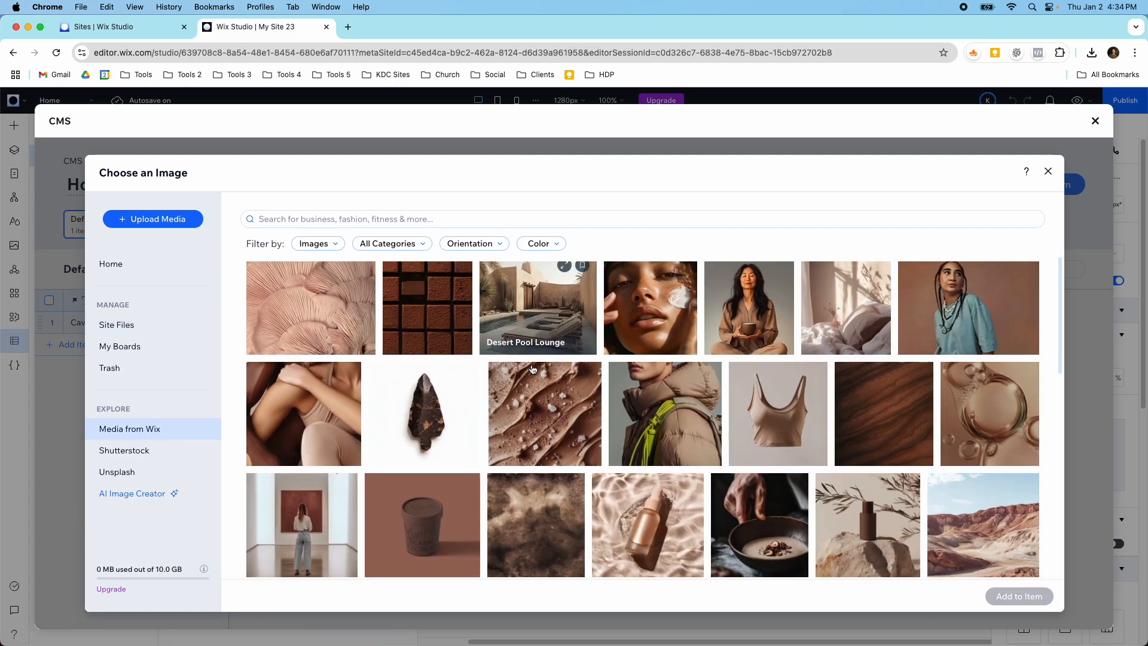
pyautogui.scroll(-5, 533, 369)
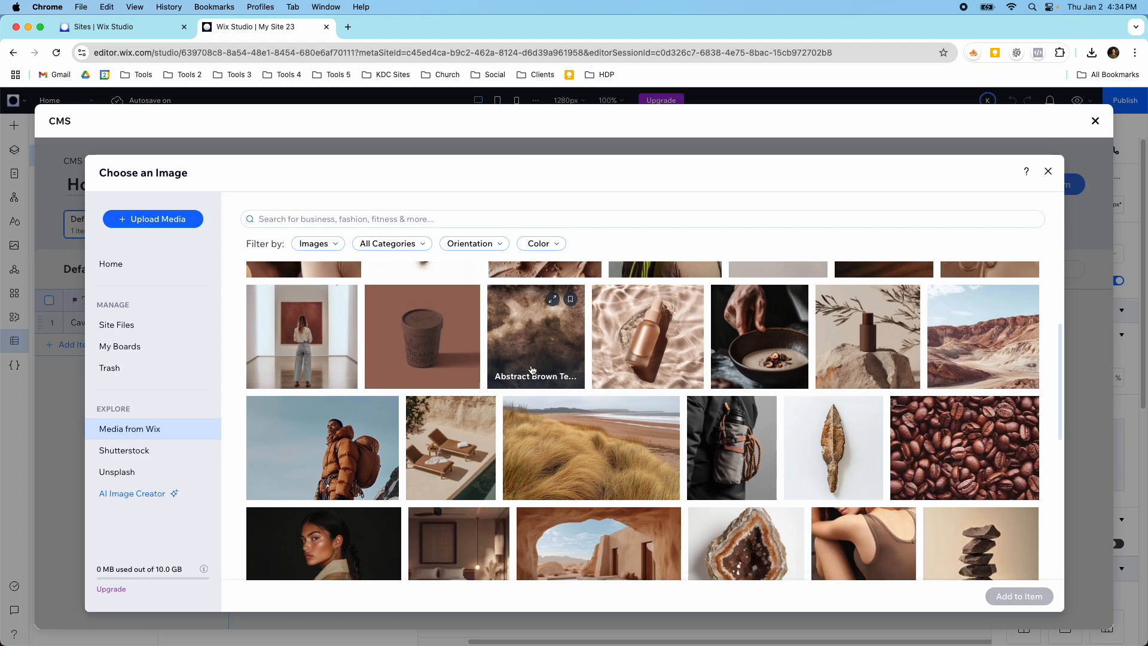
pyautogui.scroll(5, 532, 368)
pyautogui.scroll(-5, 532, 370)
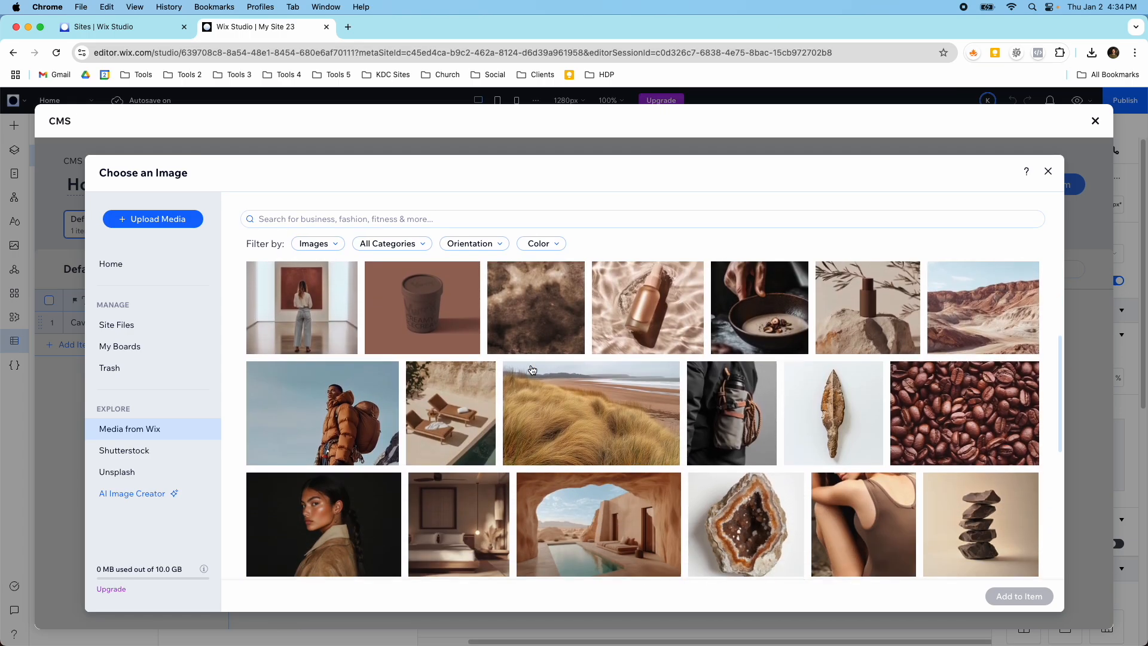
pyautogui.click(597, 472)
pyautogui.click(993, 596)
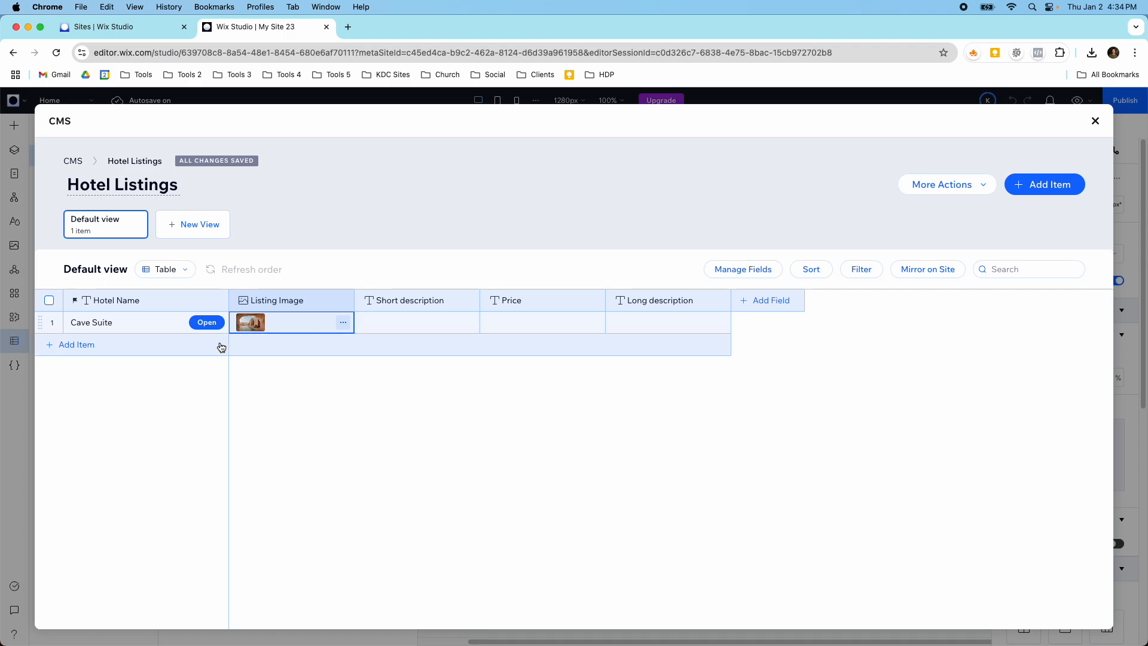
# Add a second item named "Outdoor Suite" and give it the Desert Pool Lounge image from Media from Wix
pyautogui.click(91, 345)
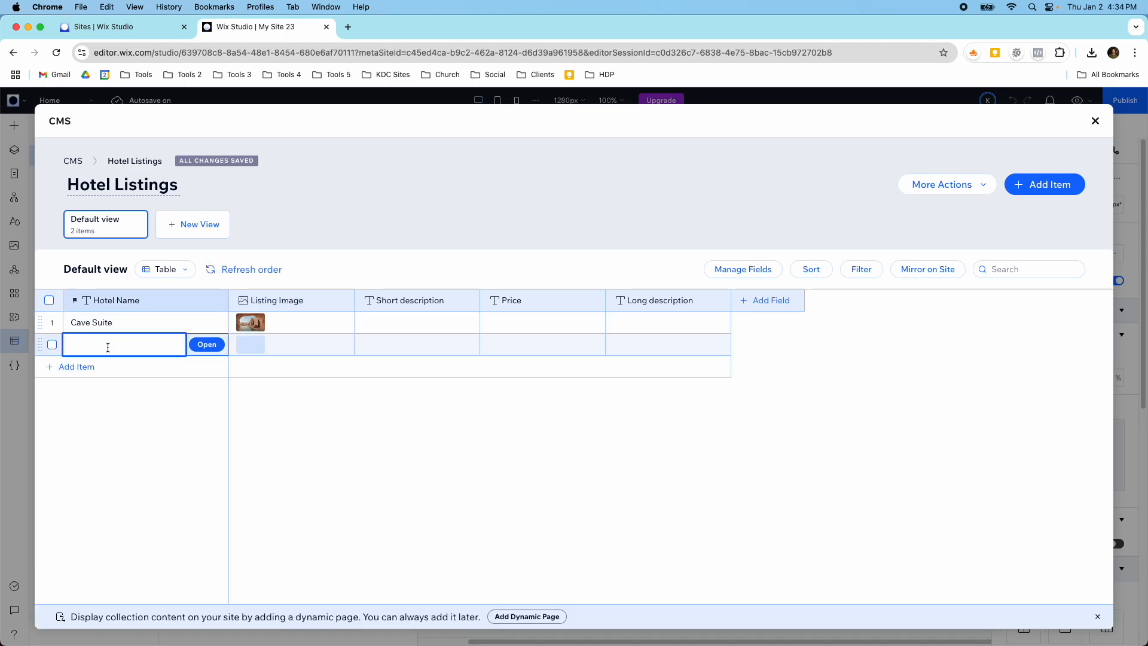
pyautogui.write('Outdoor Suite')
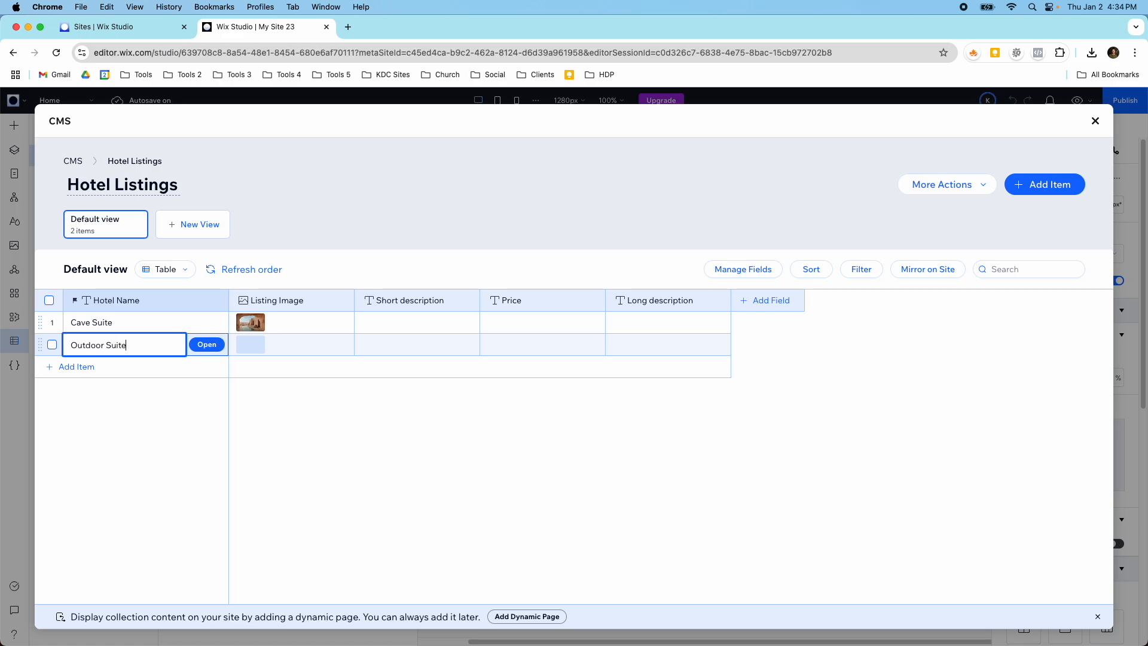
pyautogui.click(246, 344)
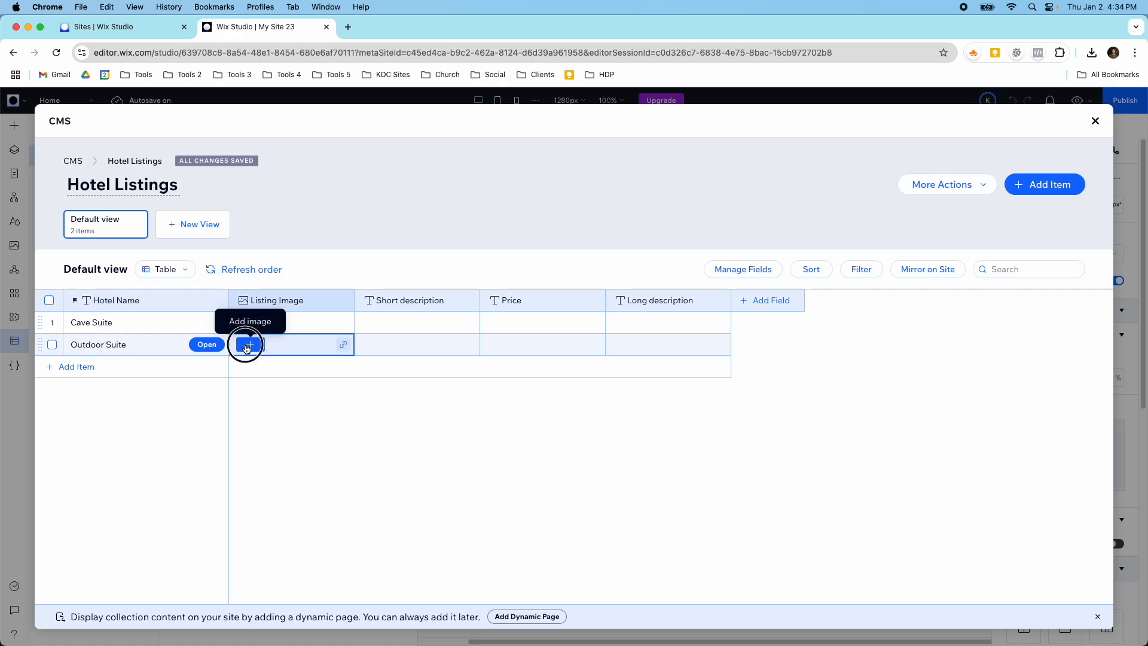
pyautogui.click(247, 346)
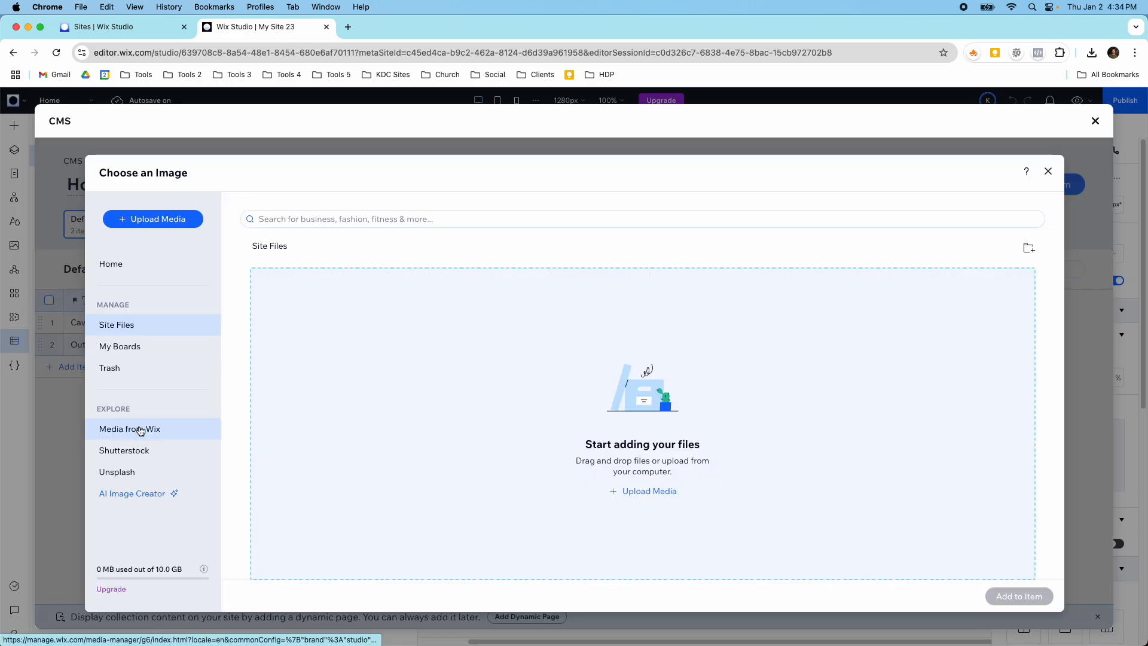
pyautogui.click(140, 430)
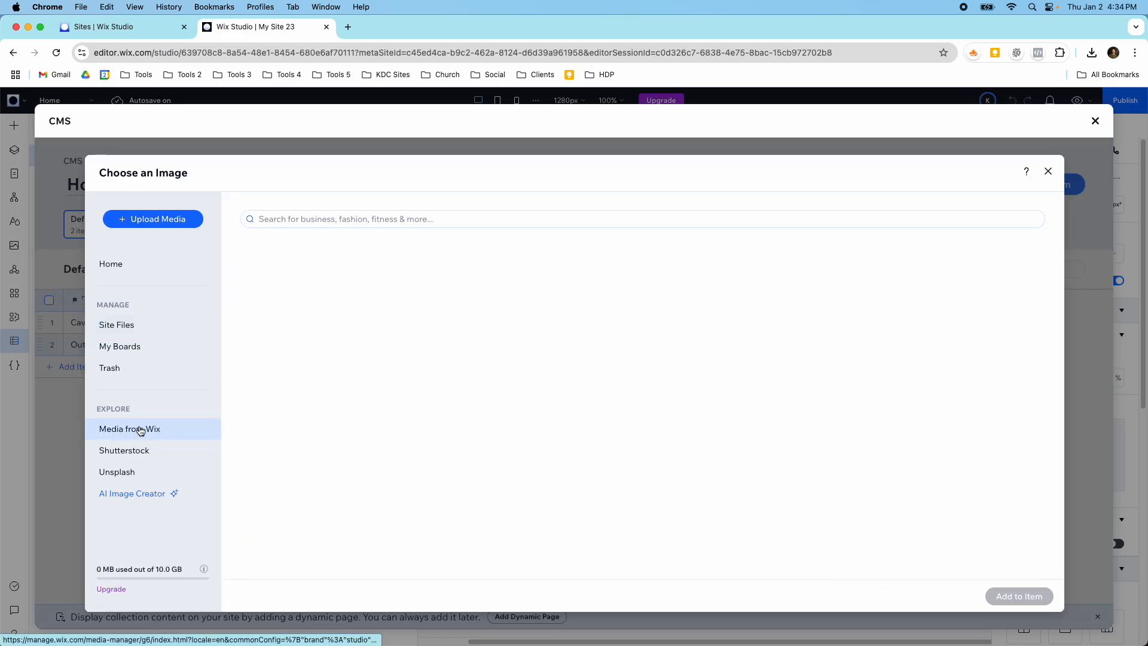
pyautogui.click(513, 375)
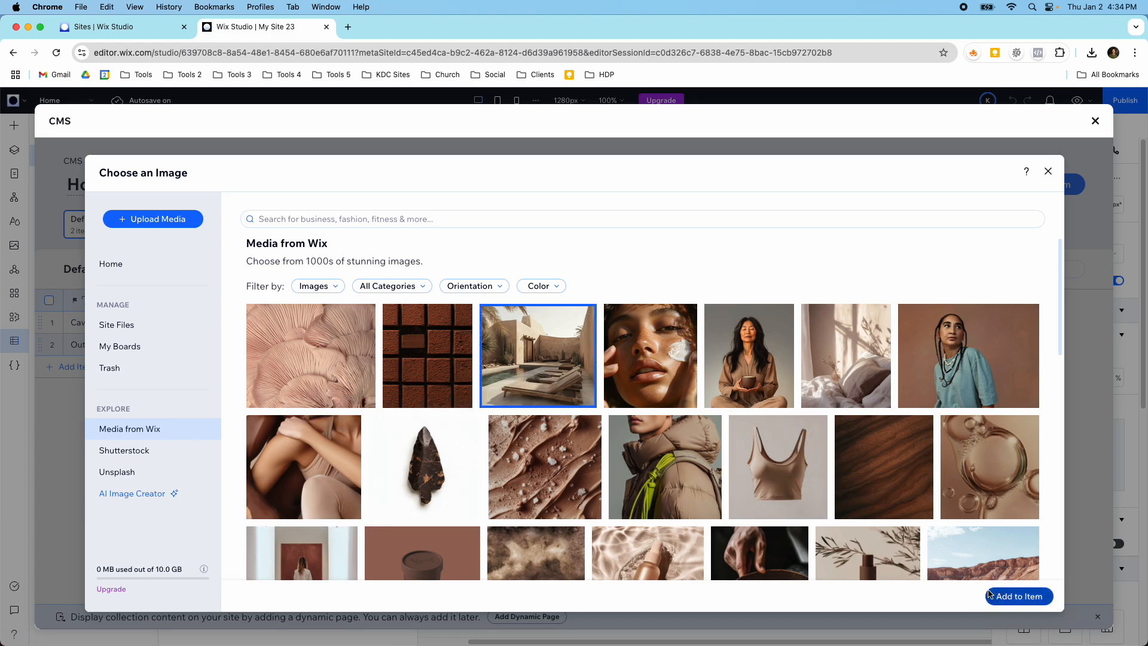
pyautogui.click(989, 595)
# Rename the second hotel item as "Pool Lounge Suite"
pyautogui.click(119, 340)
pyautogui.doubleClick(120, 340)
pyautogui.tripleClick(119, 339)
pyautogui.write('Pool O')
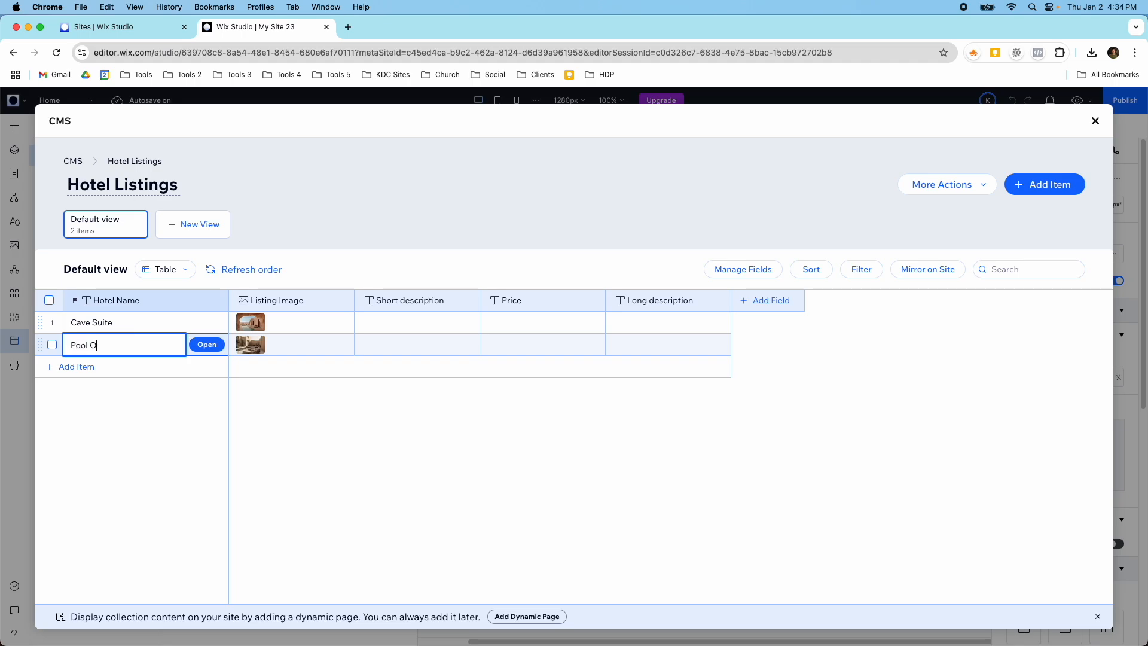
pyautogui.press('BackSpace')
pyautogui.write('Lounge Suite')
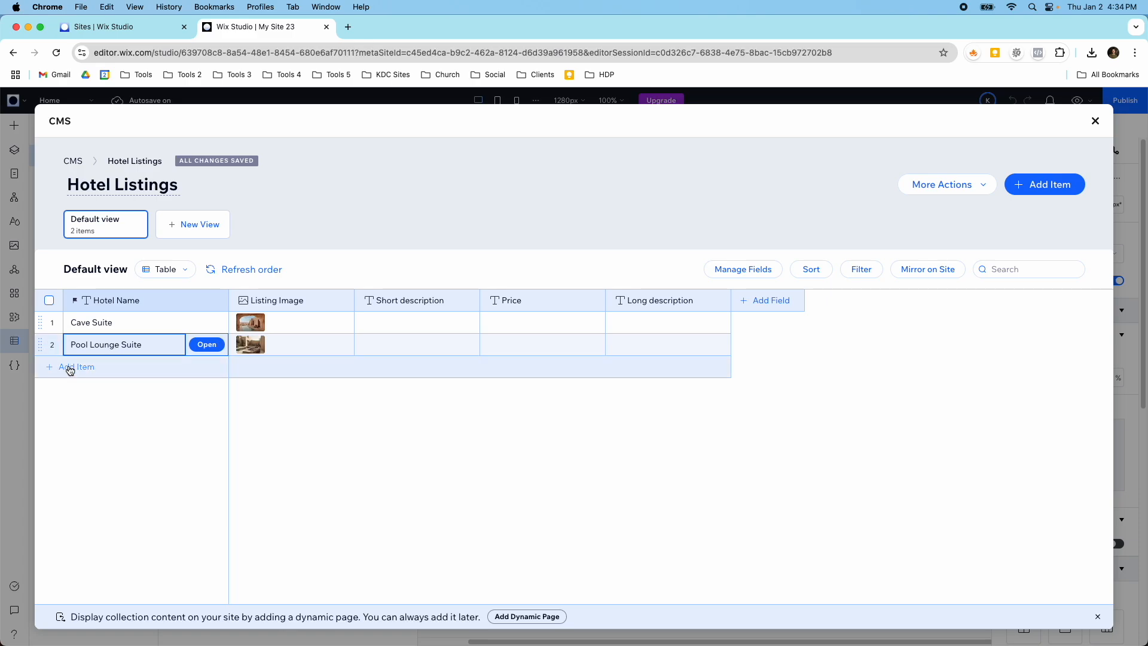
# Add a third item to the collection and give it the Couple Desert View image from Media from Wix
pyautogui.click(72, 367)
pyautogui.click(254, 366)
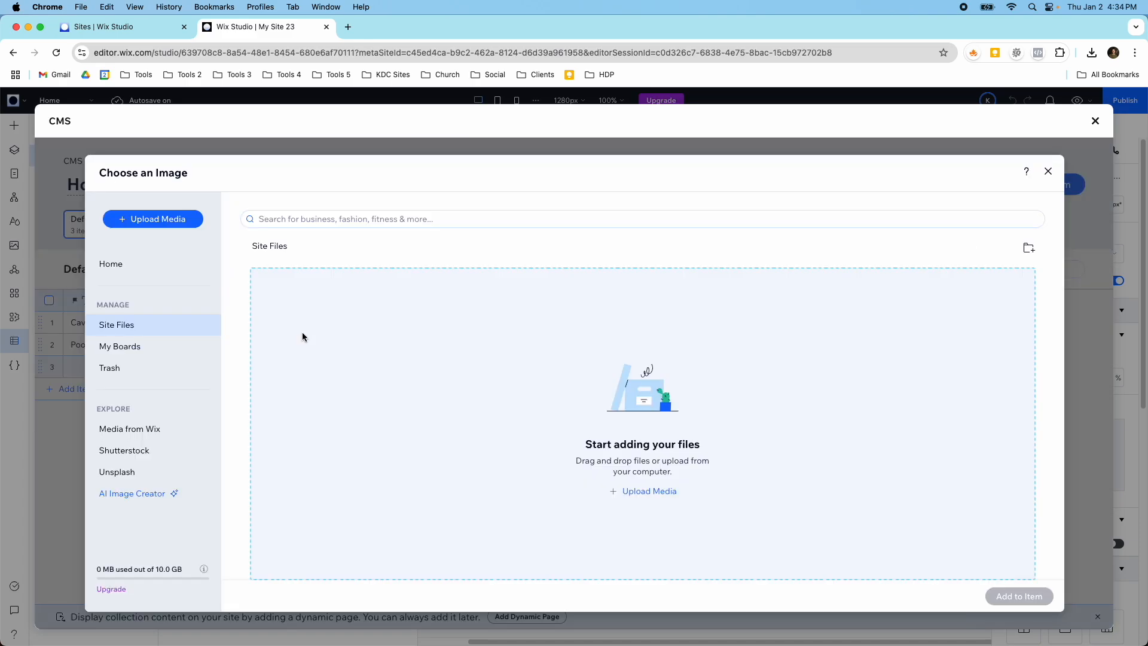
pyautogui.click(128, 426)
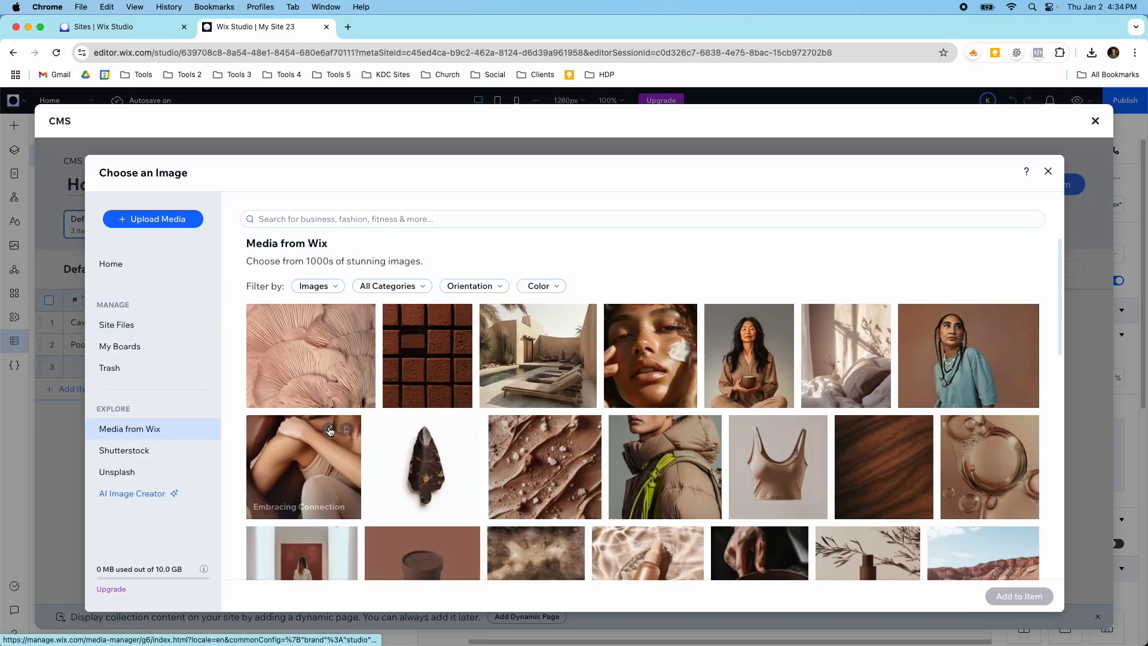
pyautogui.scroll(-15, 449, 426)
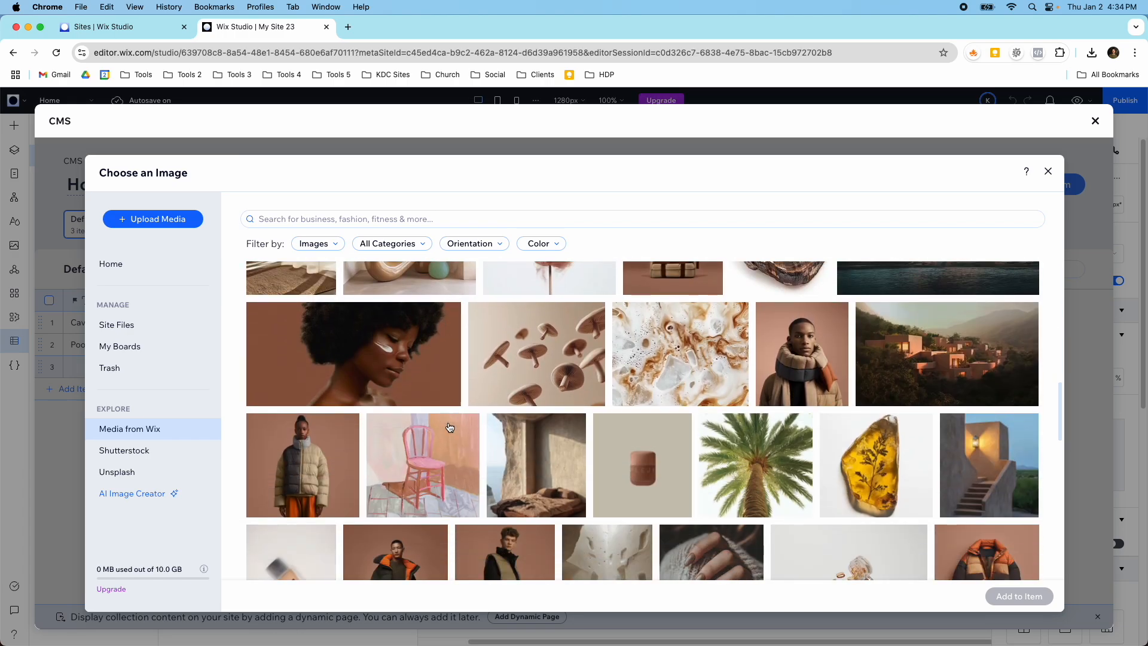
pyautogui.scroll(7, 450, 427)
pyautogui.scroll(-10, 449, 427)
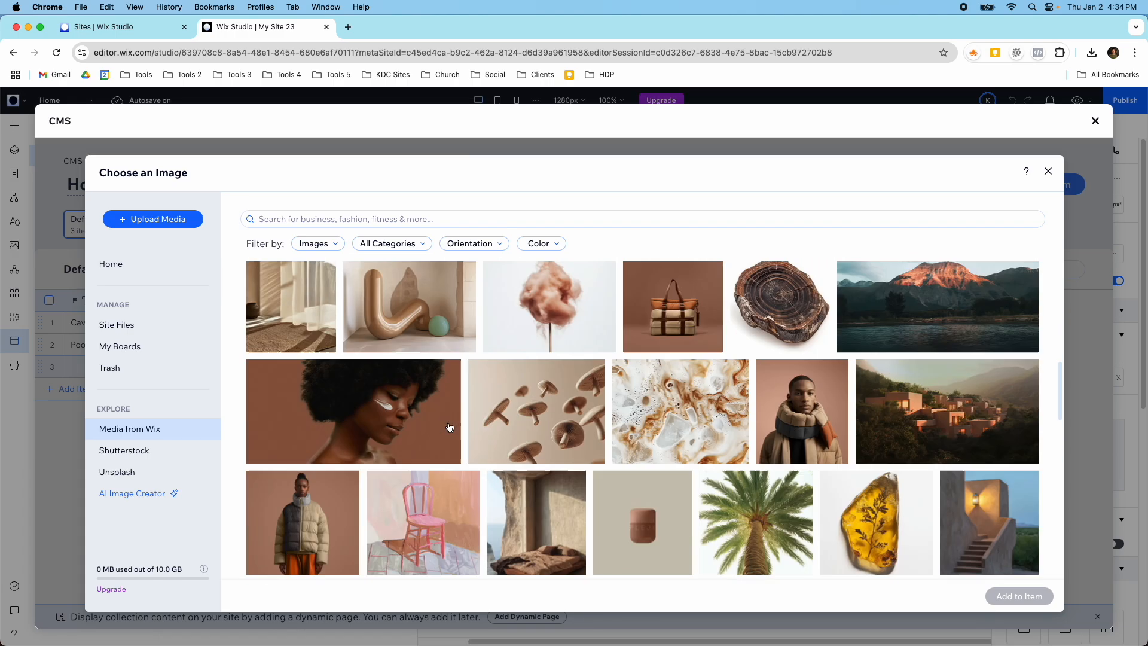
pyautogui.scroll(-5, 449, 426)
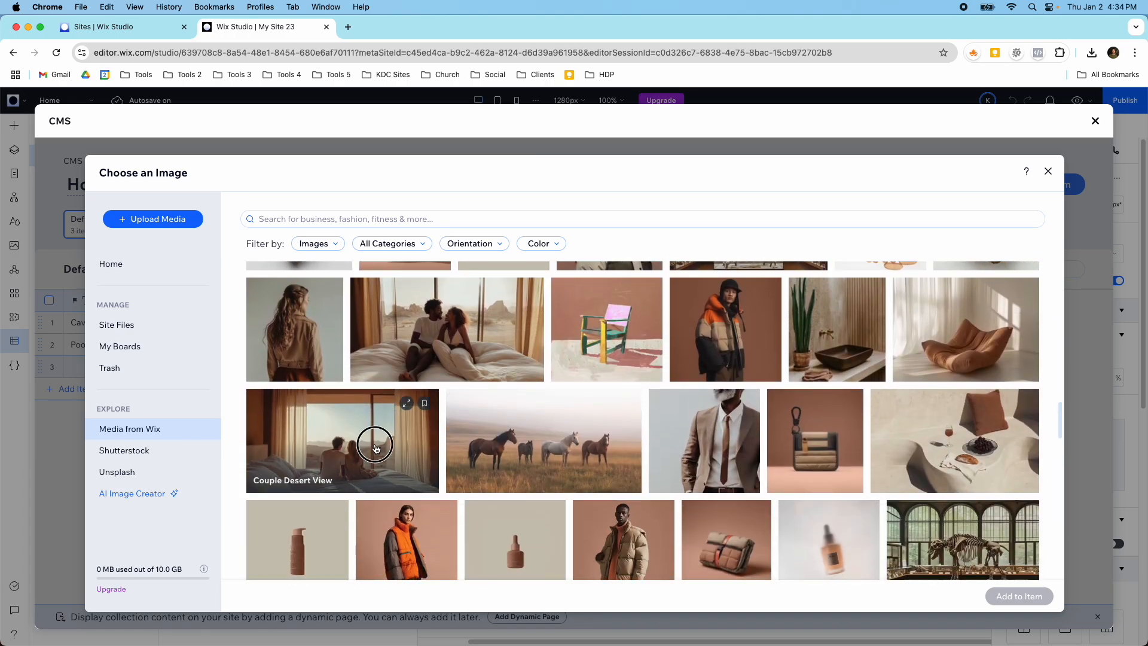
pyautogui.click(383, 452)
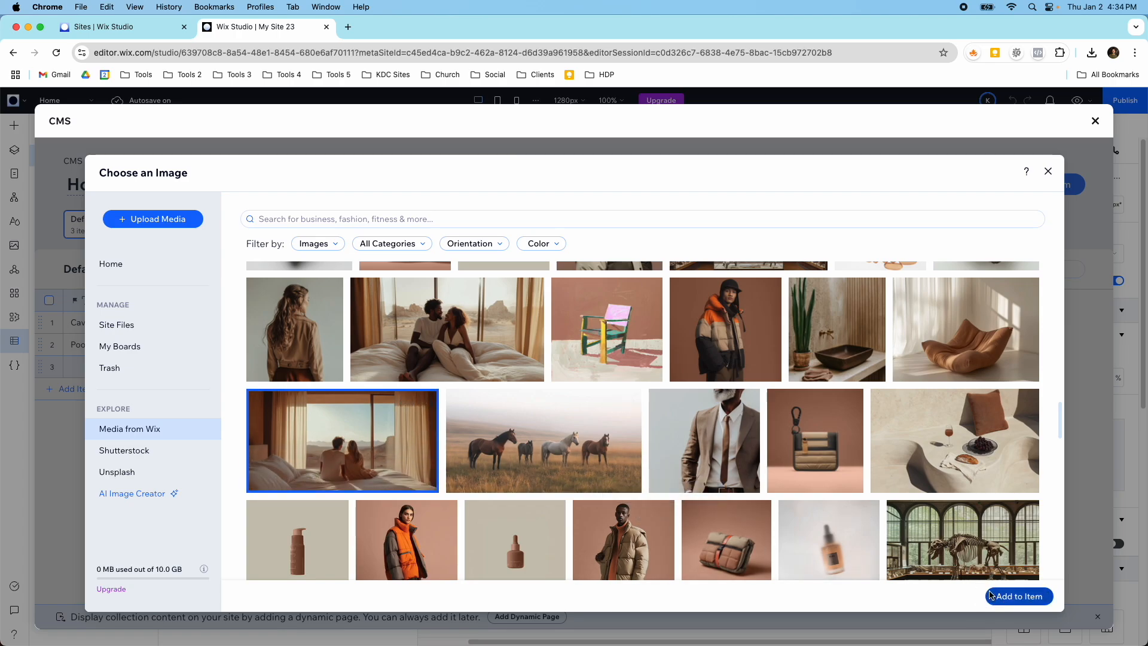
pyautogui.click(1016, 596)
# Name the third hotel item "Desert View Suite"
pyautogui.click(141, 366)
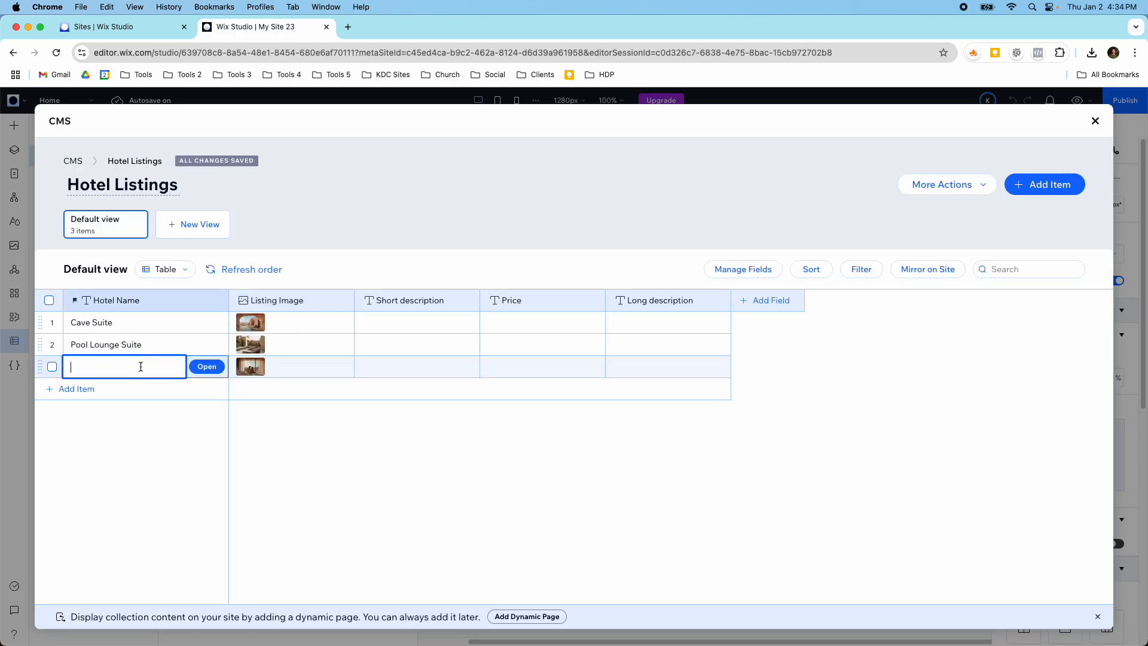
pyautogui.write('Deserv')
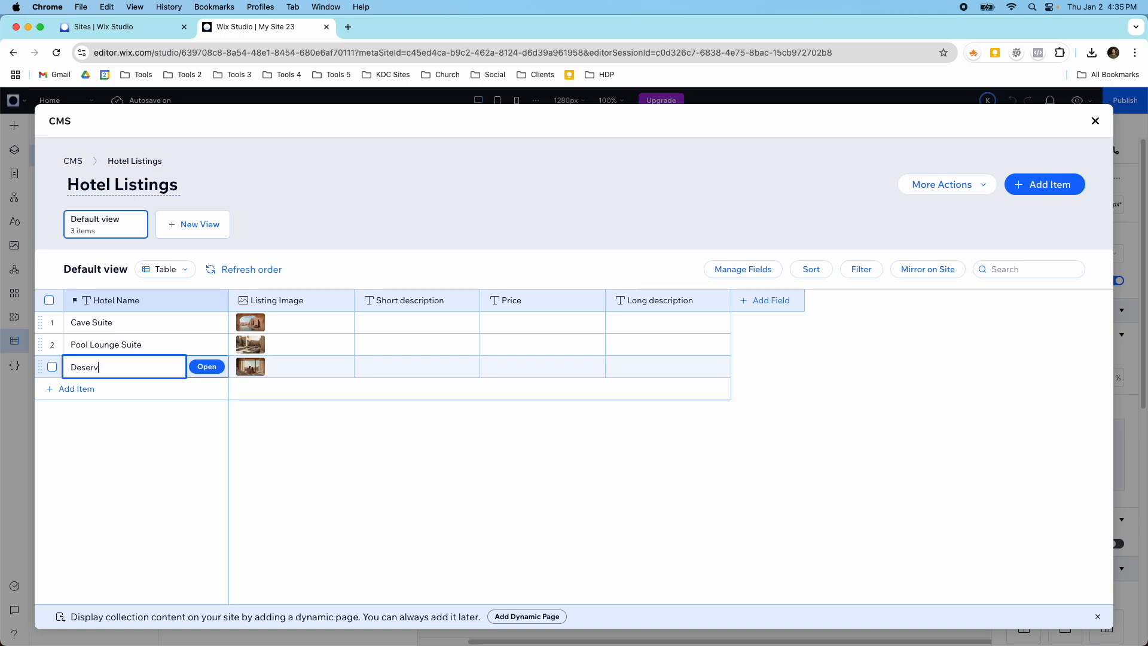
pyautogui.write('iew Suite')
pyautogui.press('Return')
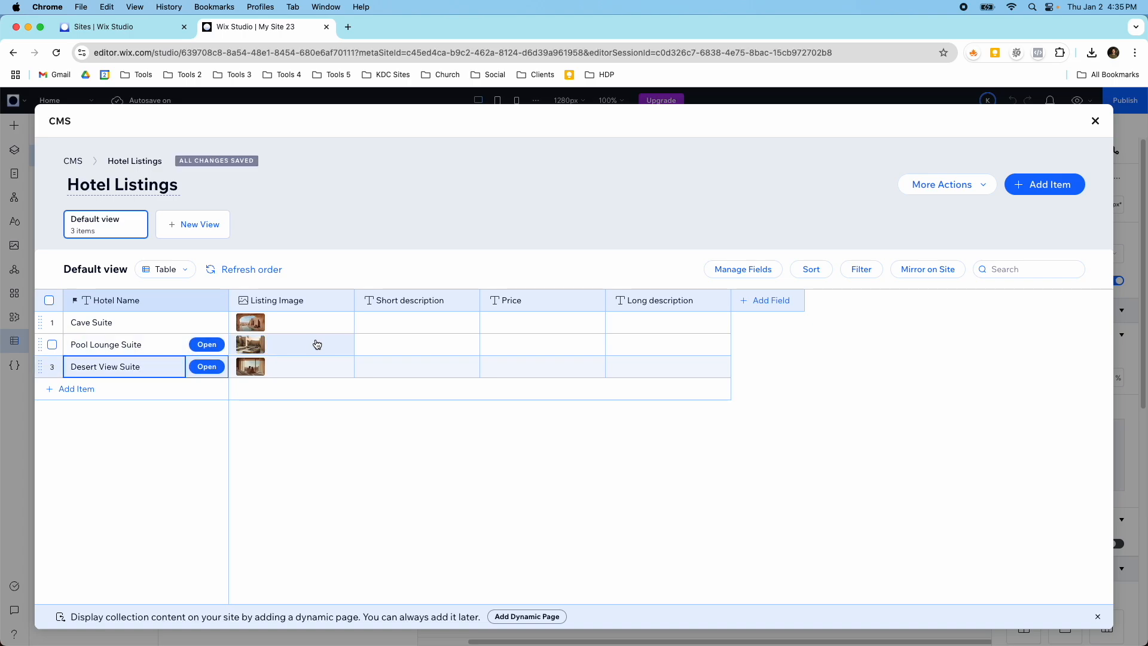
# Set the price to "$10,000 per night" for Cave Suite and "$5,000 per night" for Pool Lounge Suite
pyautogui.click(361, 321)
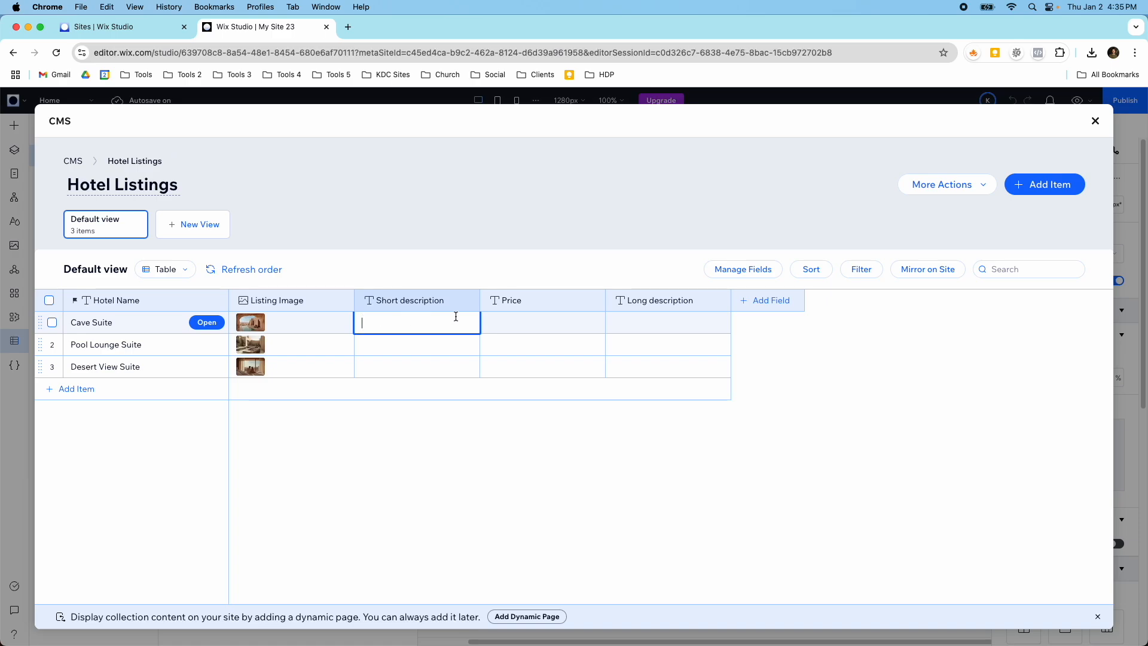
pyautogui.click(487, 321)
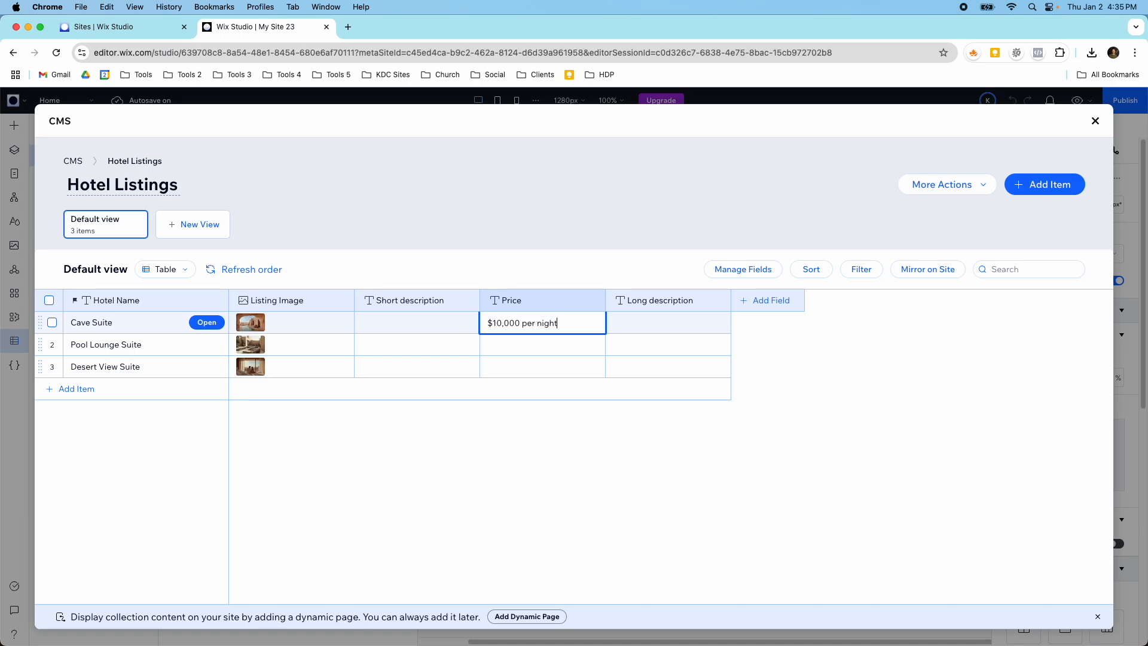
pyautogui.click(515, 346)
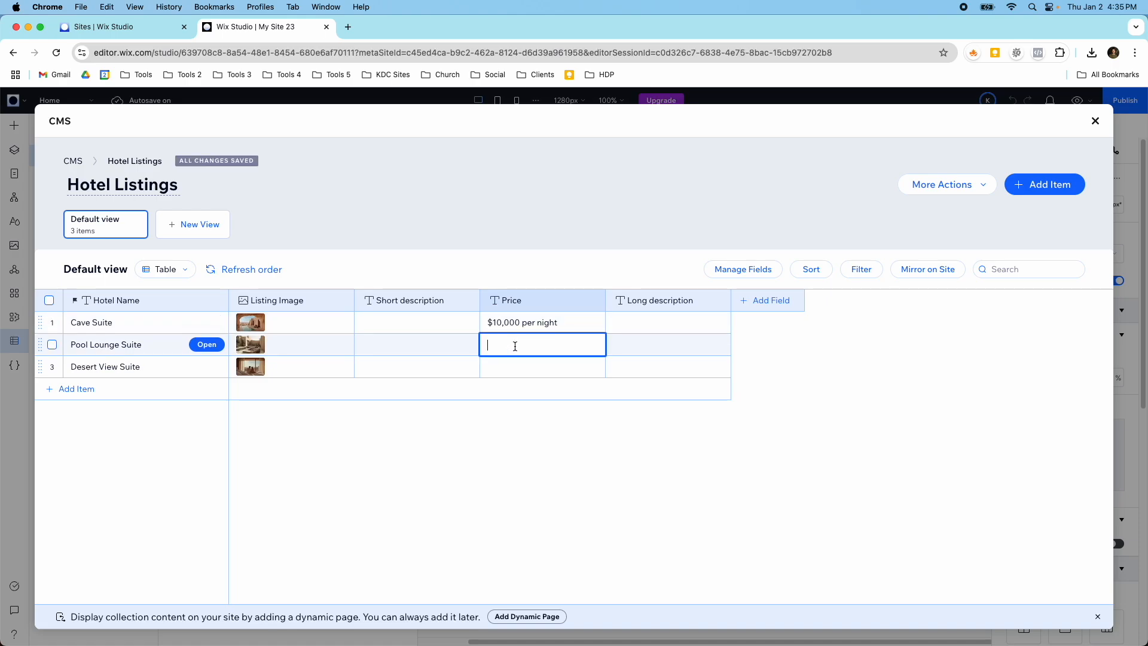
pyautogui.write('$5,000 per nigth')
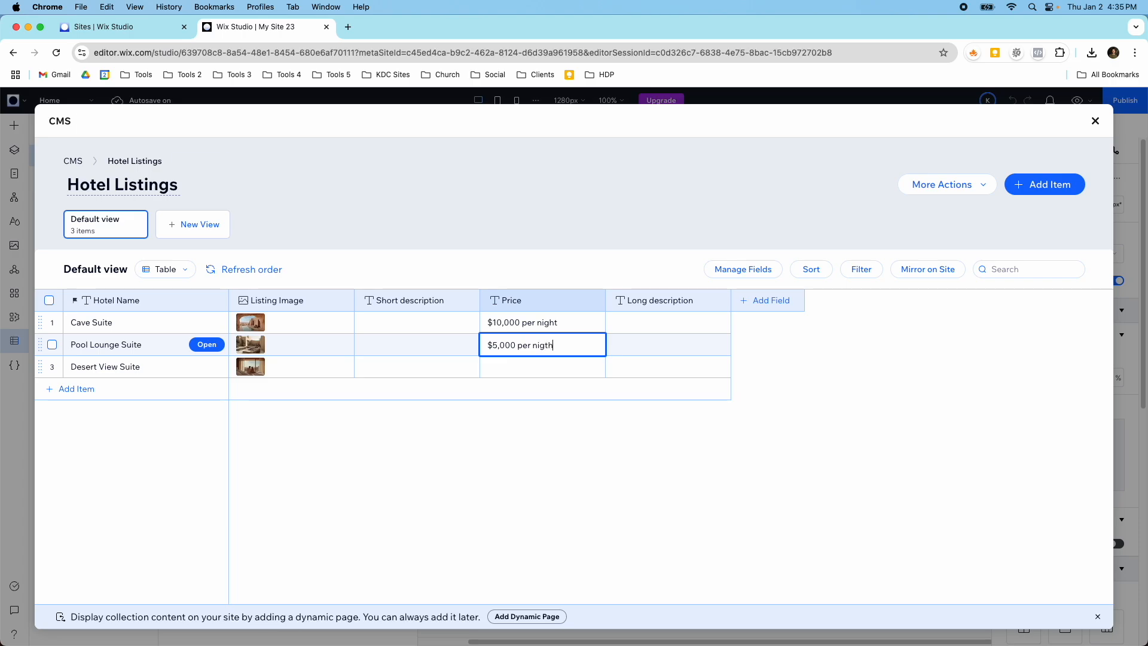
pyautogui.press('Return')
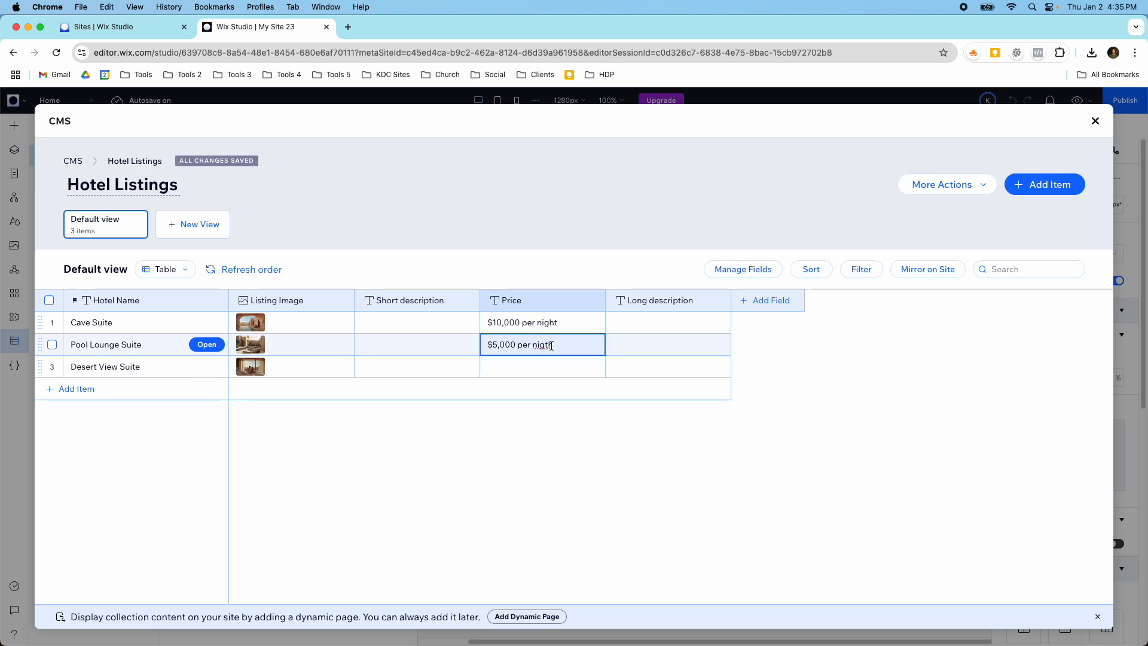
pyautogui.click(551, 345)
pyautogui.press('BackSpace')
pyautogui.press('BackSpace')
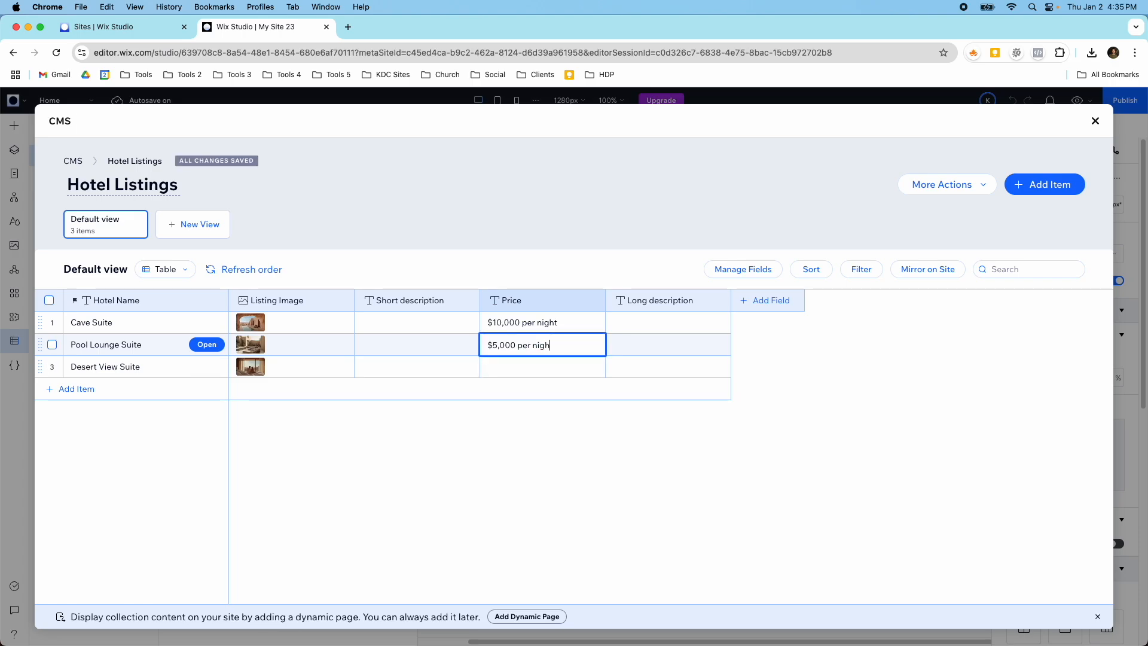
# Copy Pool Lounge Suite's price into the Price field of Desert View Suite
pyautogui.tripleClick(549, 346)
pyautogui.press('cmd+c')
pyautogui.click(542, 362)
pyautogui.press('cmd+v')
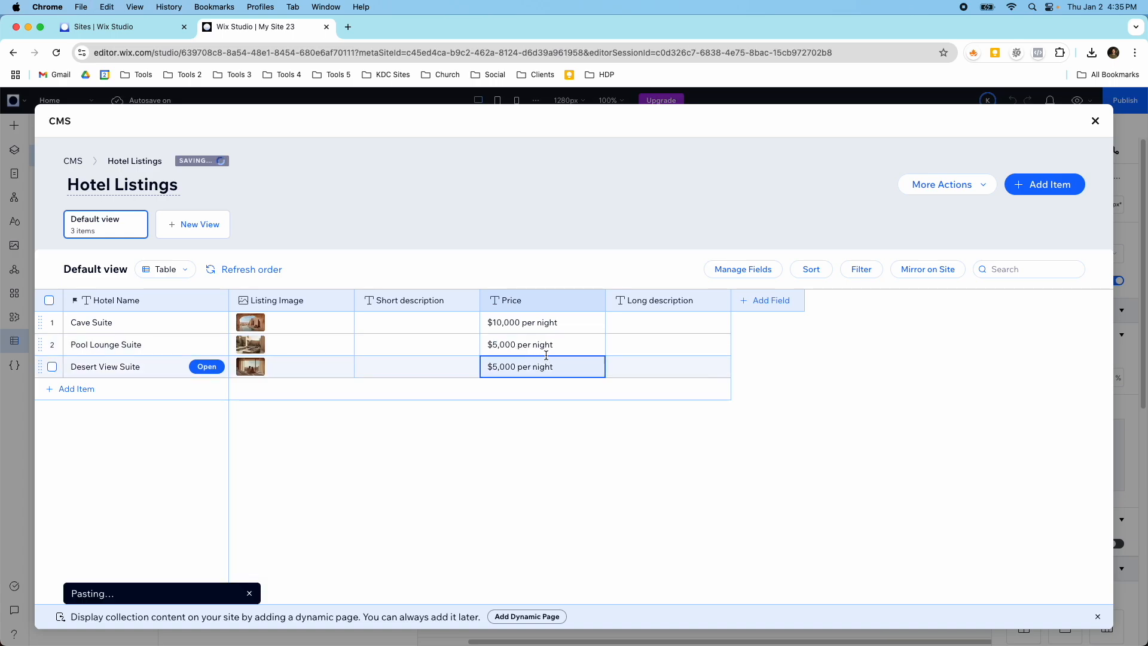
# Set Cave Suite's short description to "Stay in a beautiful cave."
pyautogui.click(635, 324)
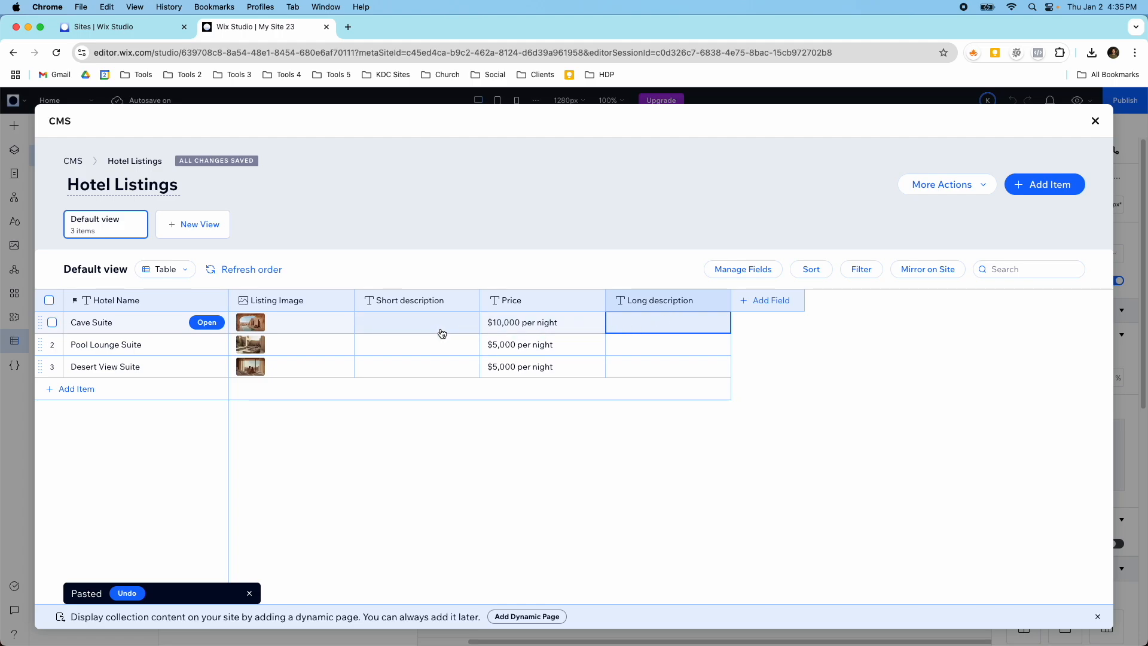
pyautogui.click(410, 324)
pyautogui.click(410, 326)
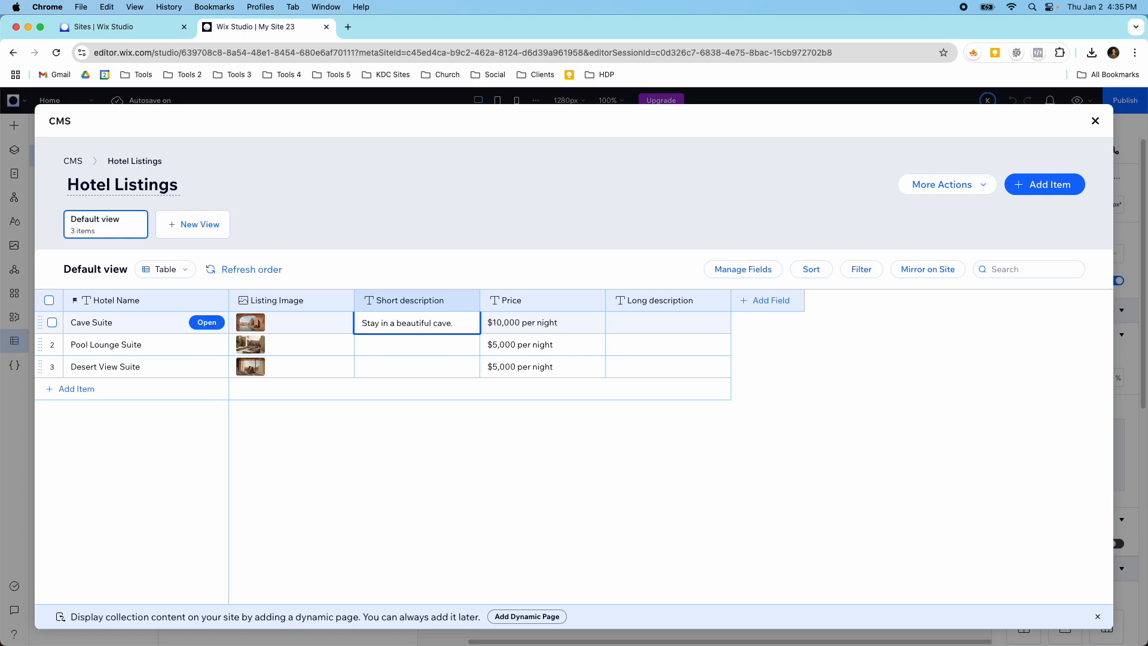
# Set Pool Lounge Suite's short description to "Relax in the pool."
pyautogui.click(377, 348)
pyautogui.write('Ra')
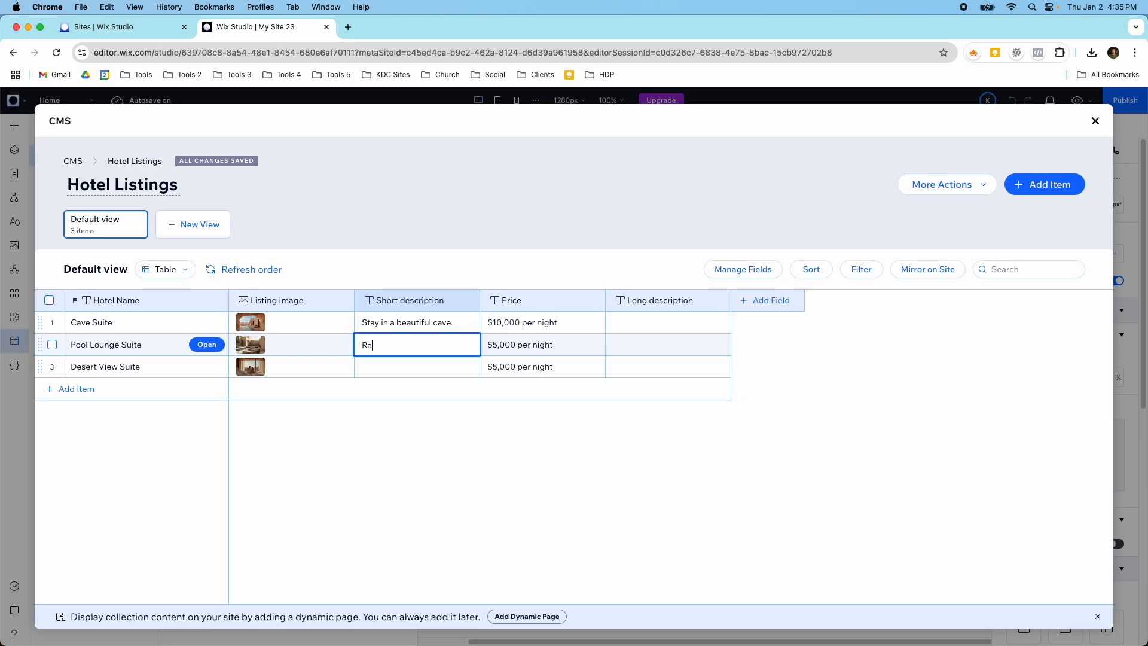
pyautogui.write('lax in the pool.')
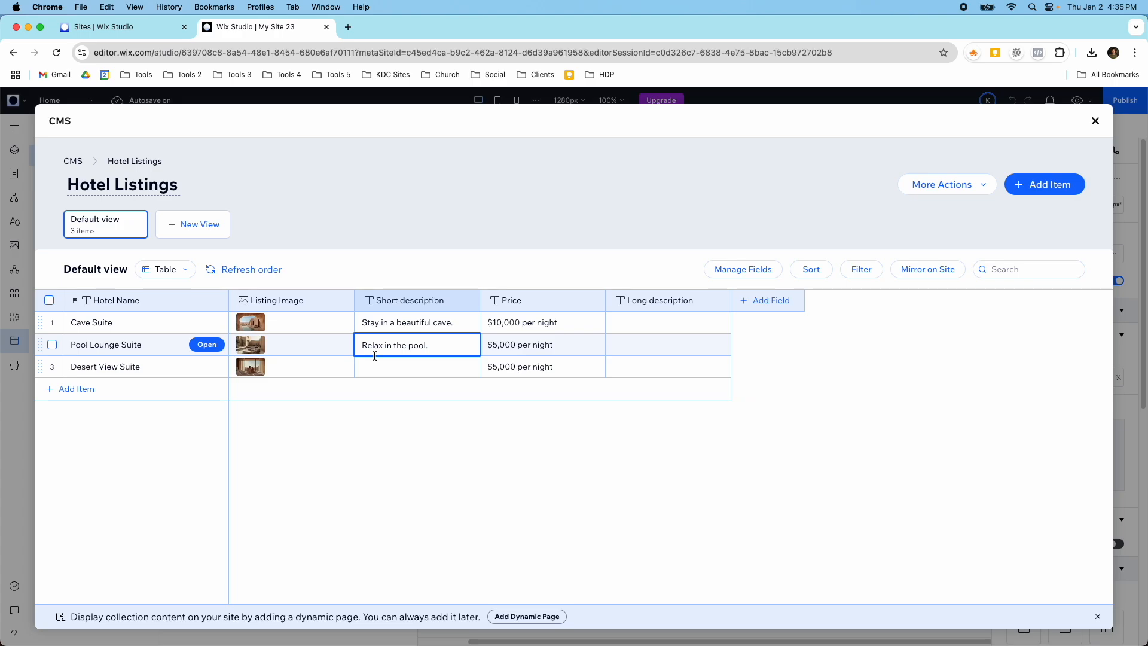
# Set Desert View Suite's short description to "See the breathtaking views of the desert."
pyautogui.click(372, 366)
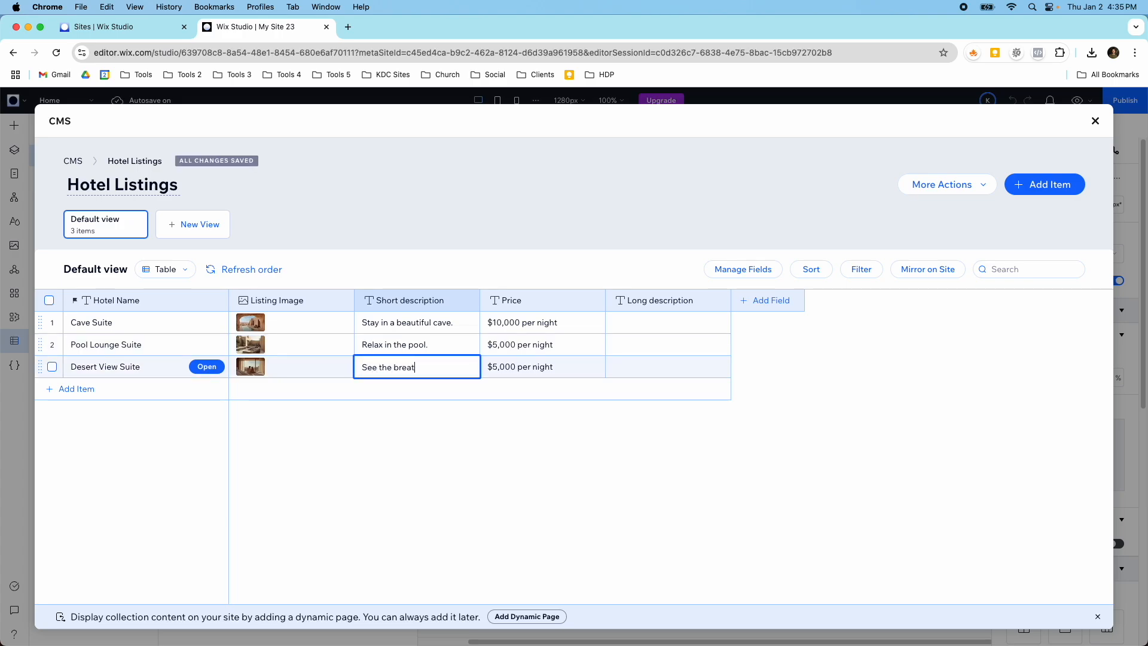
pyautogui.write('See the breathtaking vi')
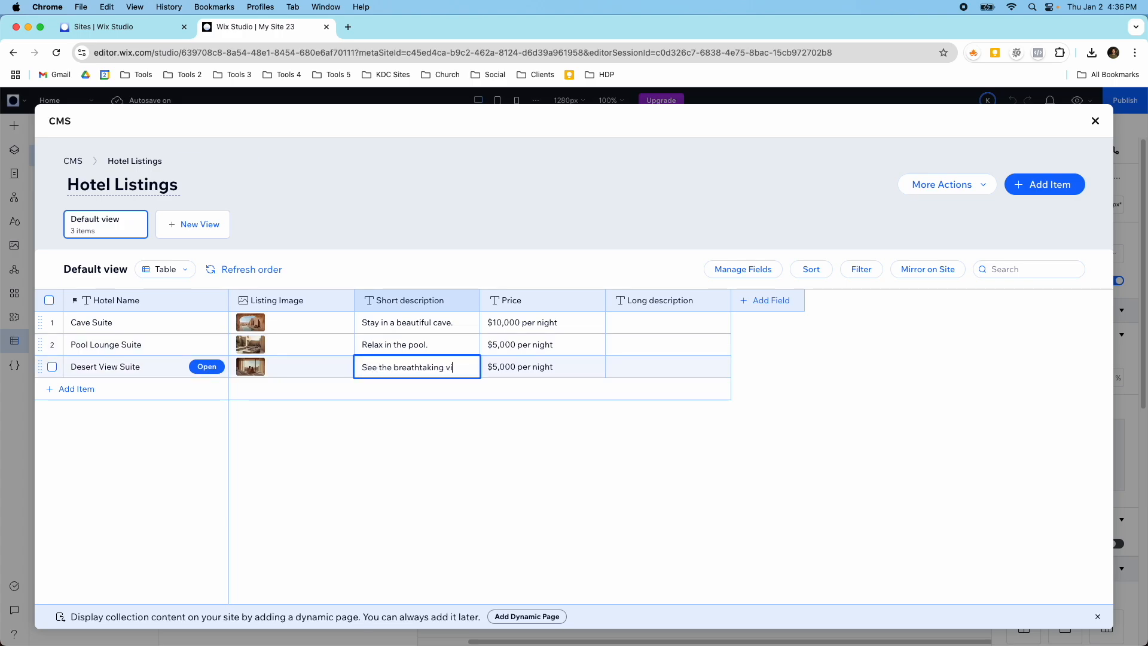
pyautogui.write('ews of the dese')
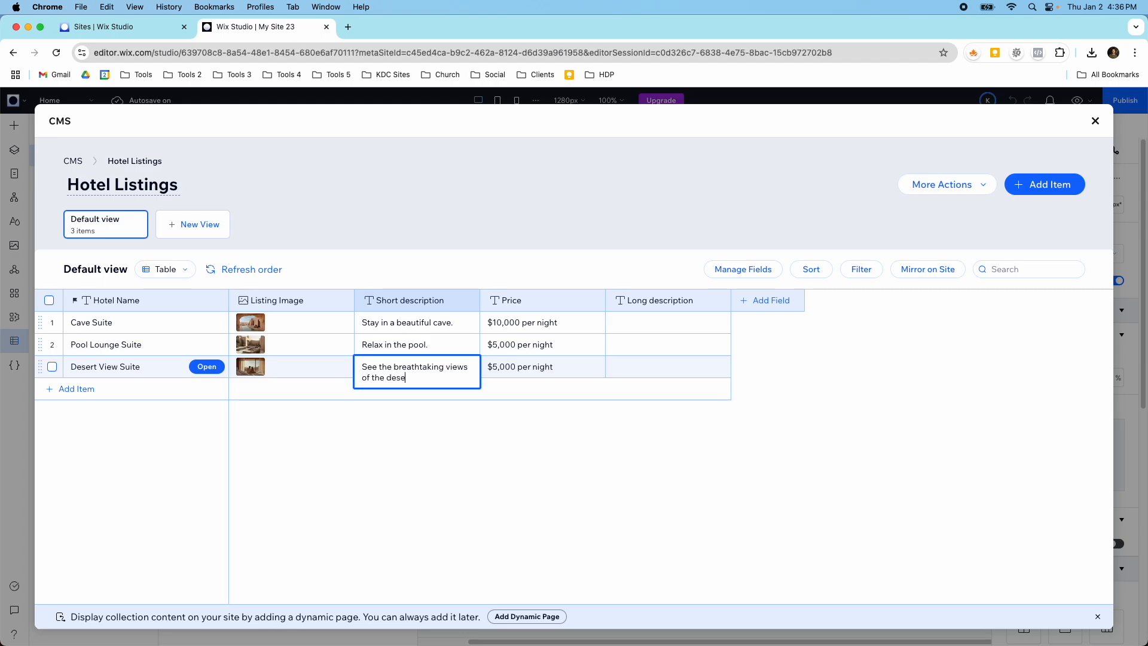
pyautogui.write('rt.')
pyautogui.click(395, 418)
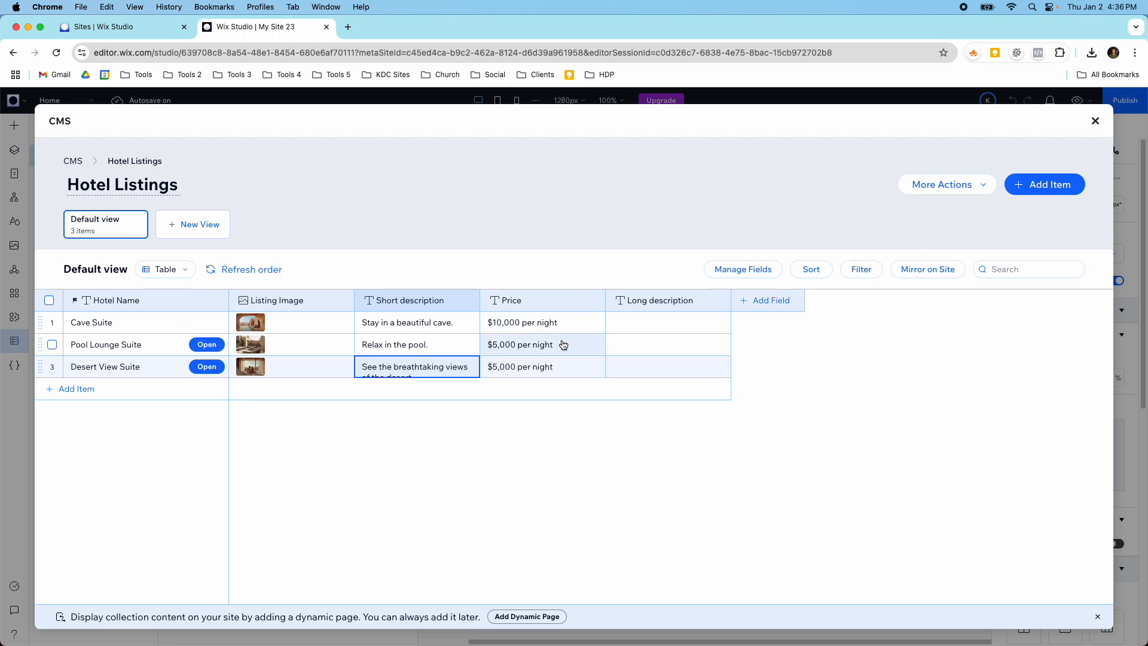
# Close the collection, add a repeater to the blank section of the Home page and set its layout to List
pyautogui.click(1095, 121)
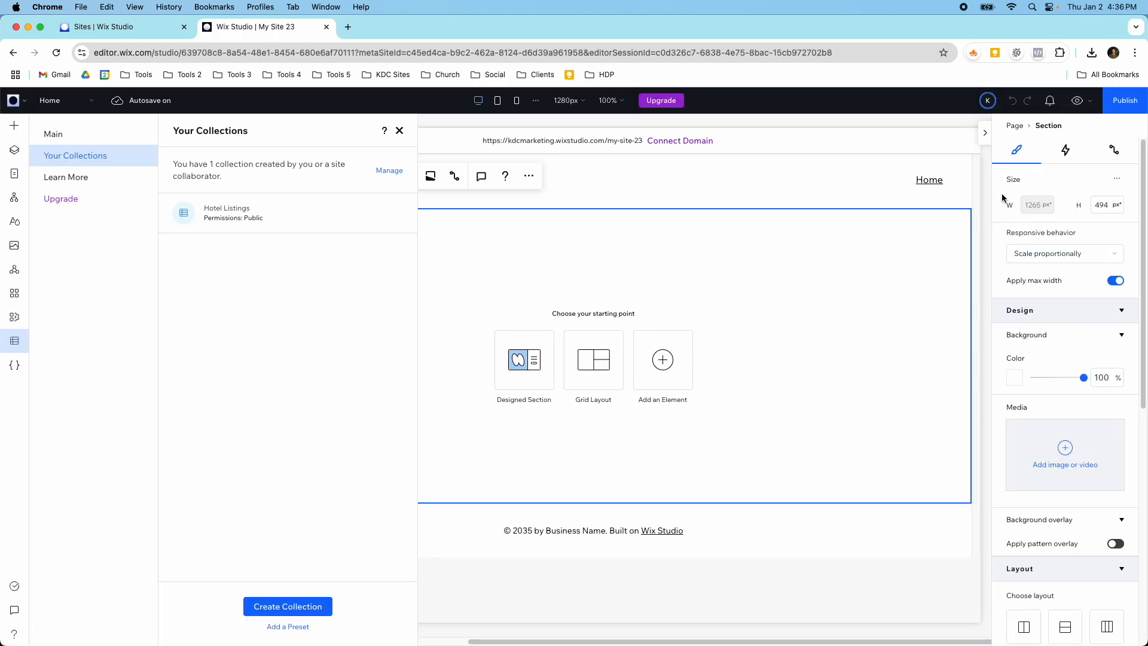
pyautogui.click(400, 130)
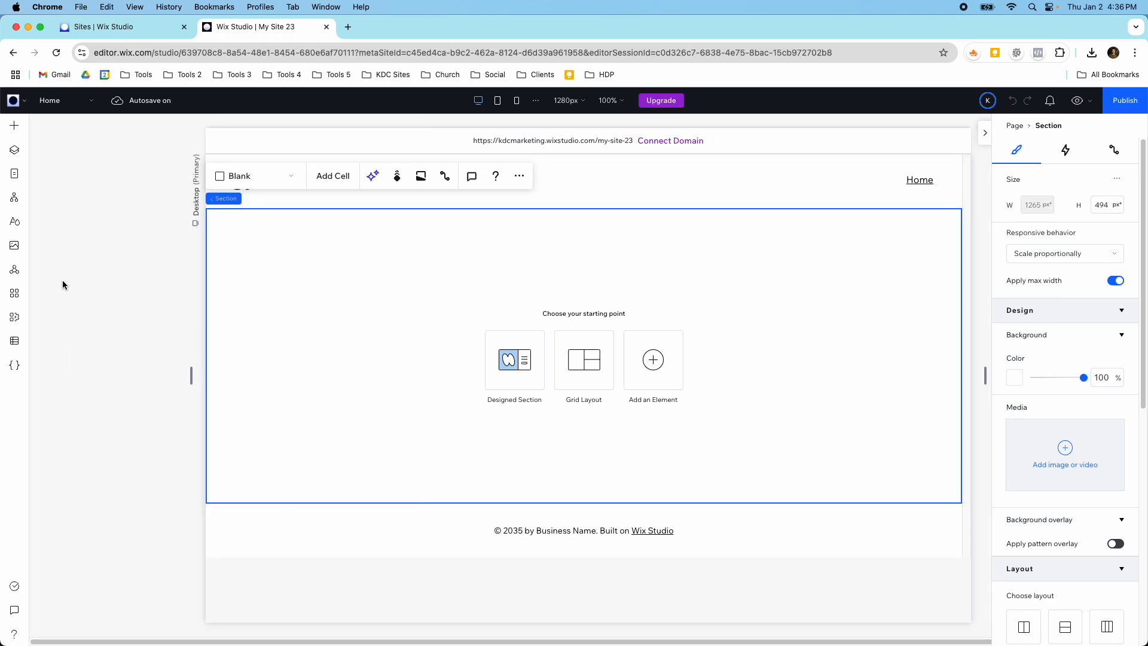
pyautogui.click(18, 128)
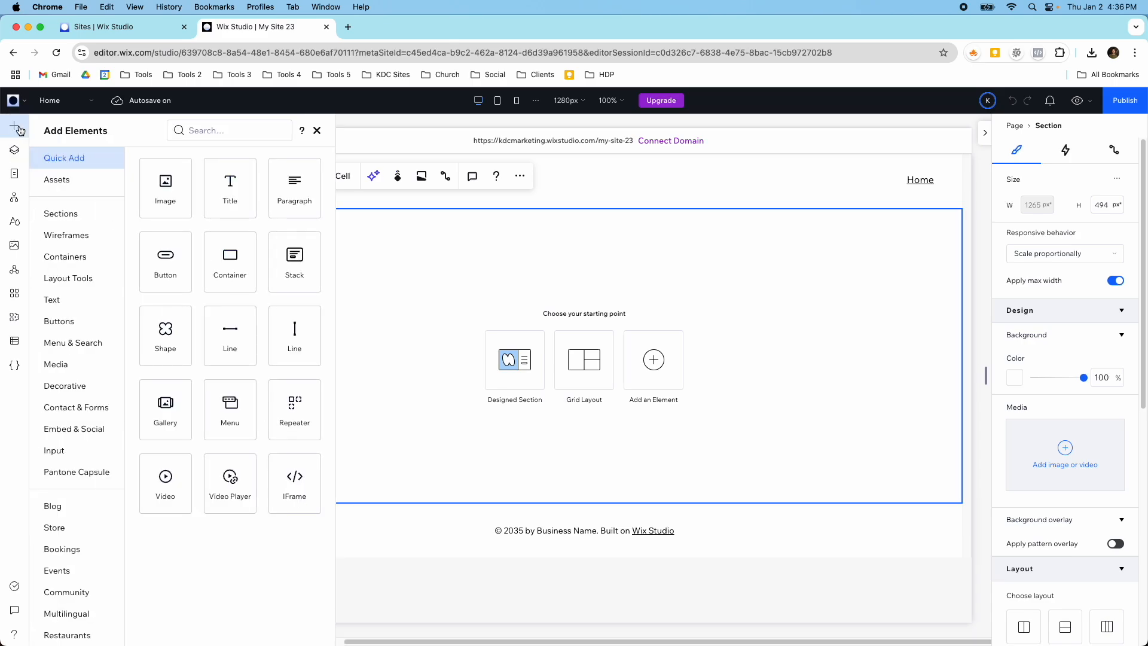
pyautogui.moveTo(303, 428); pyautogui.dragTo(498, 352)
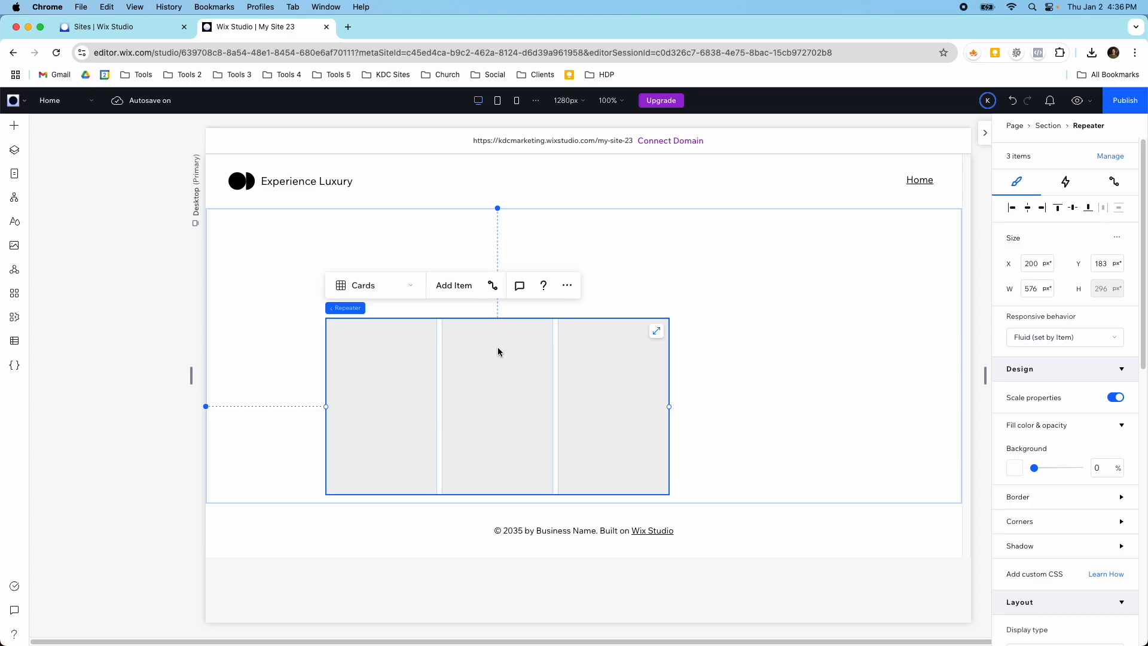
pyautogui.click(403, 293)
pyautogui.click(400, 306)
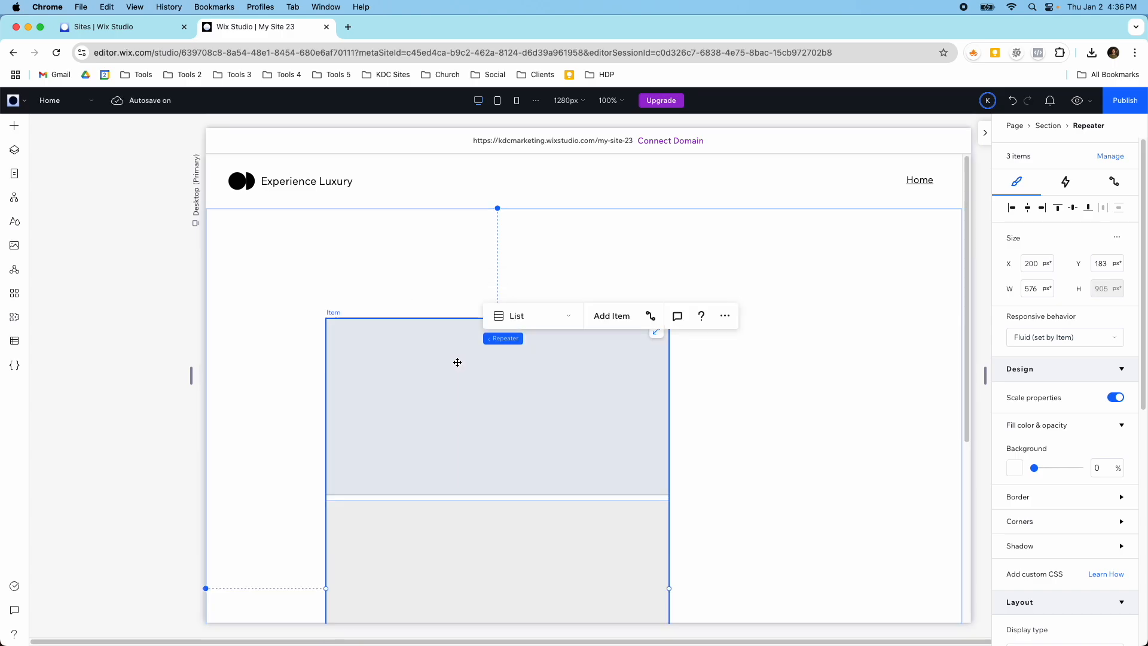
# Apply equal padding in percent to all sides of the section that holds the repeater
pyautogui.click(742, 414)
pyautogui.scroll(-10, 1051, 550)
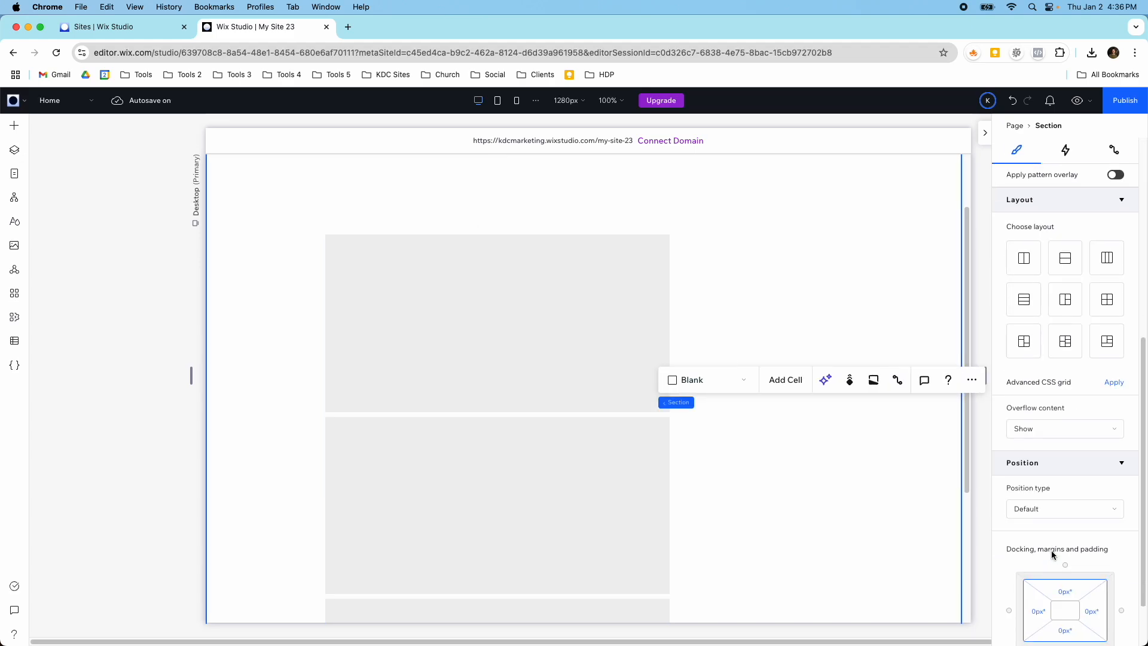
pyautogui.click(1068, 529)
pyautogui.click(1073, 541)
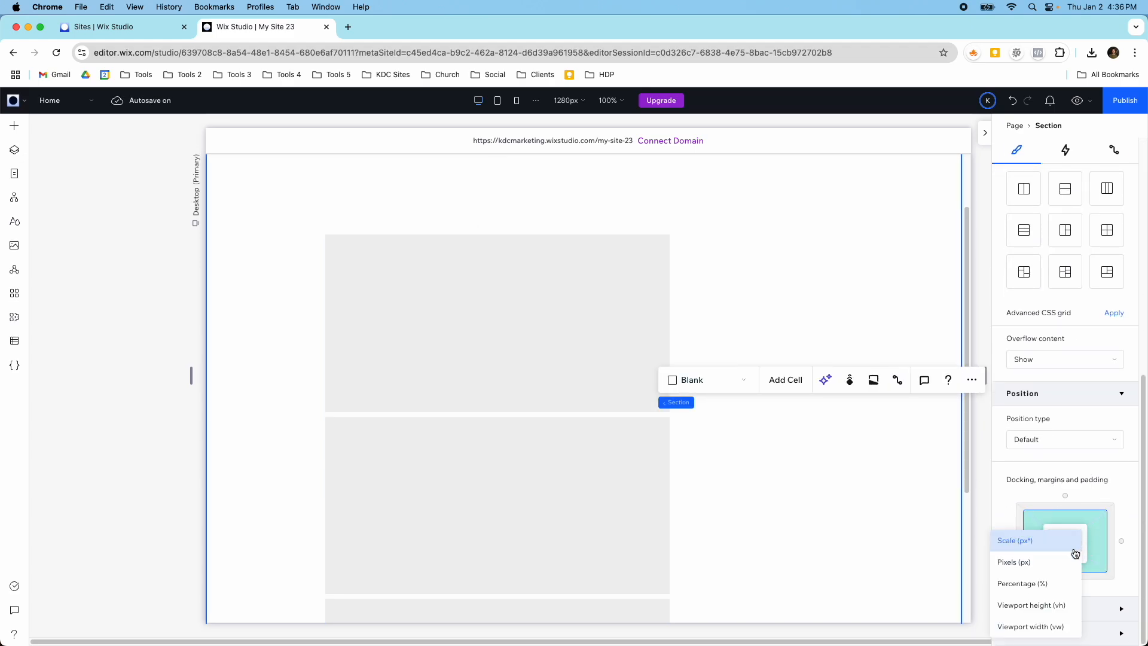
pyautogui.click(1047, 584)
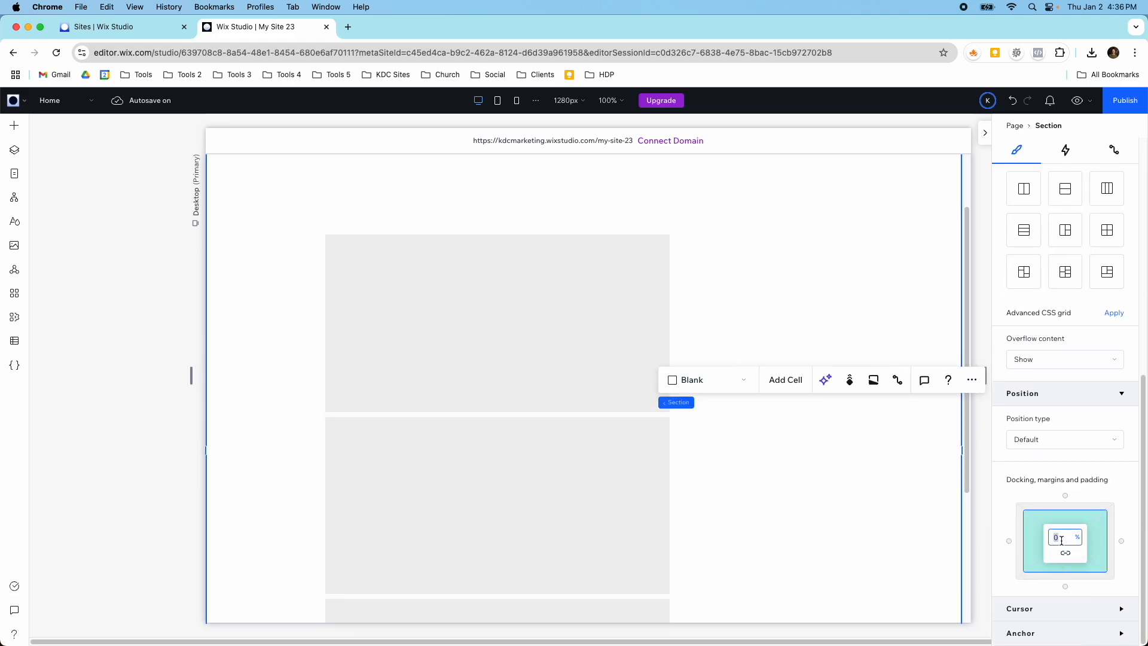
pyautogui.press('Return')
# Stretch the repeater so that it fills the section inside its padding
pyautogui.click(573, 406)
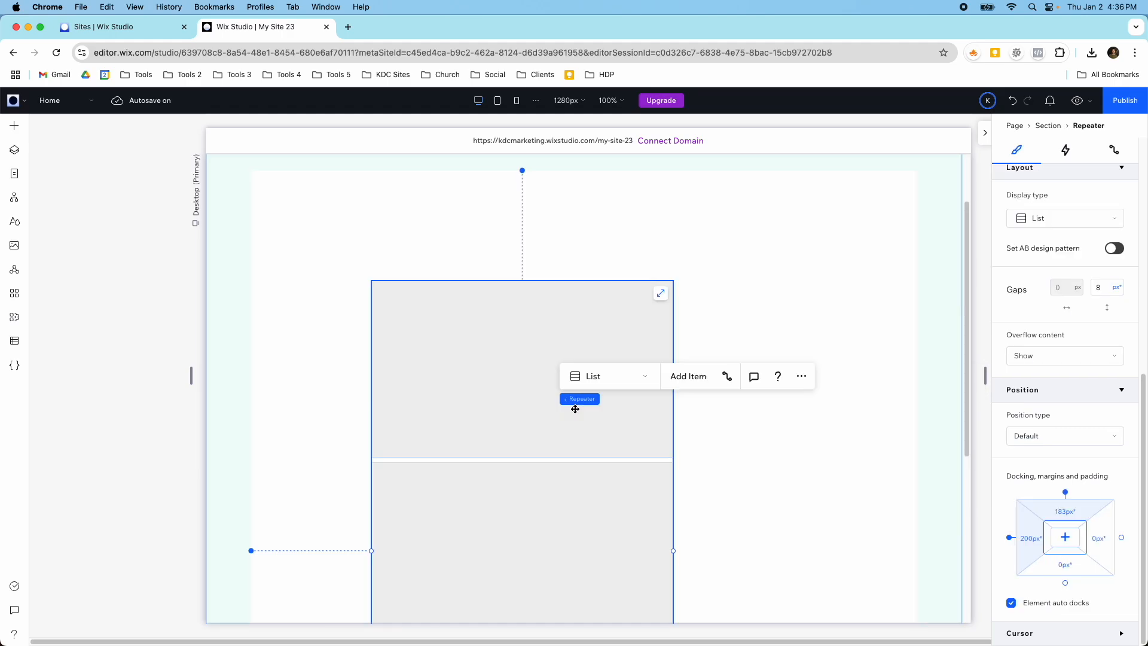
pyautogui.click(661, 294)
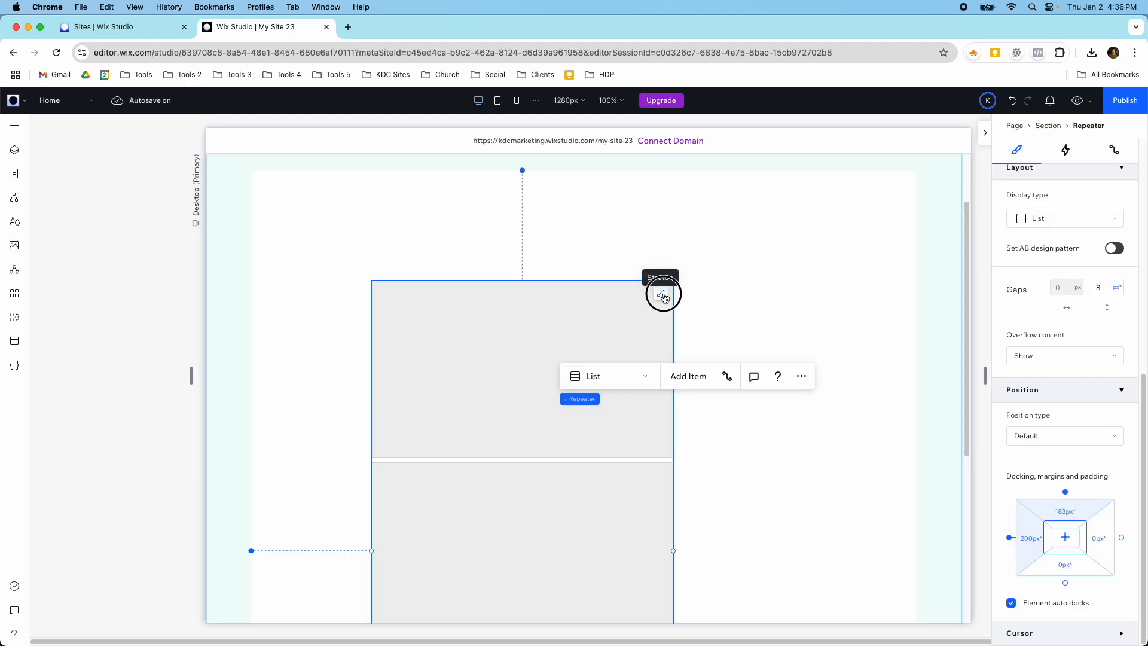
pyautogui.scroll(2, 567, 303)
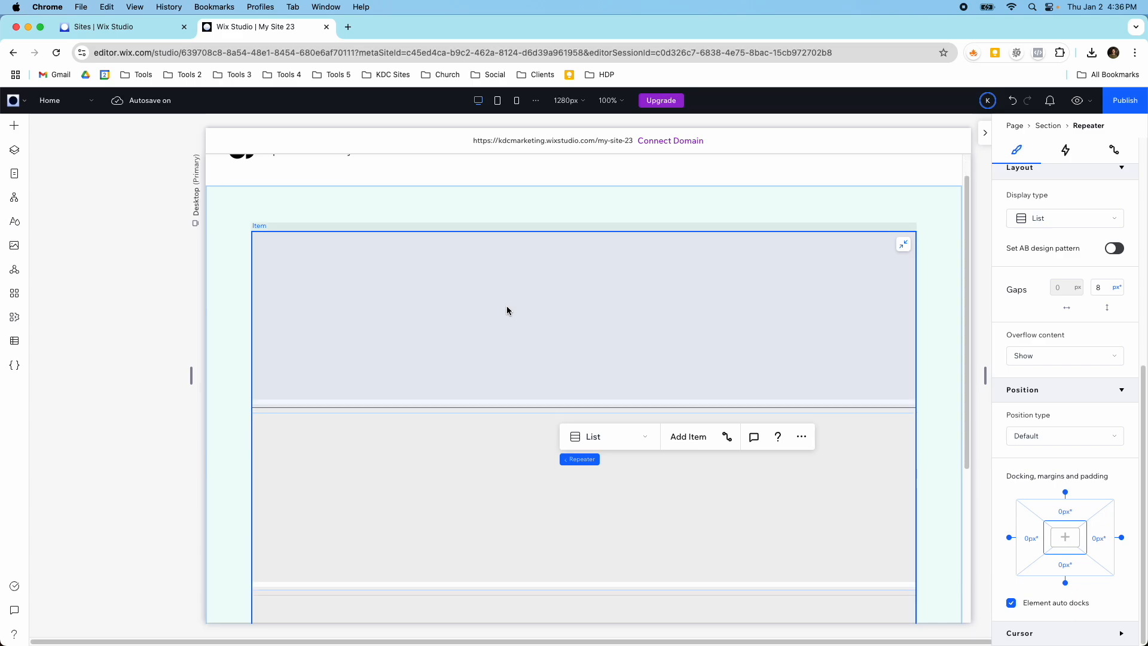
pyautogui.scroll(-5, 507, 310)
pyautogui.scroll(2, 507, 310)
pyautogui.scroll(3, 506, 310)
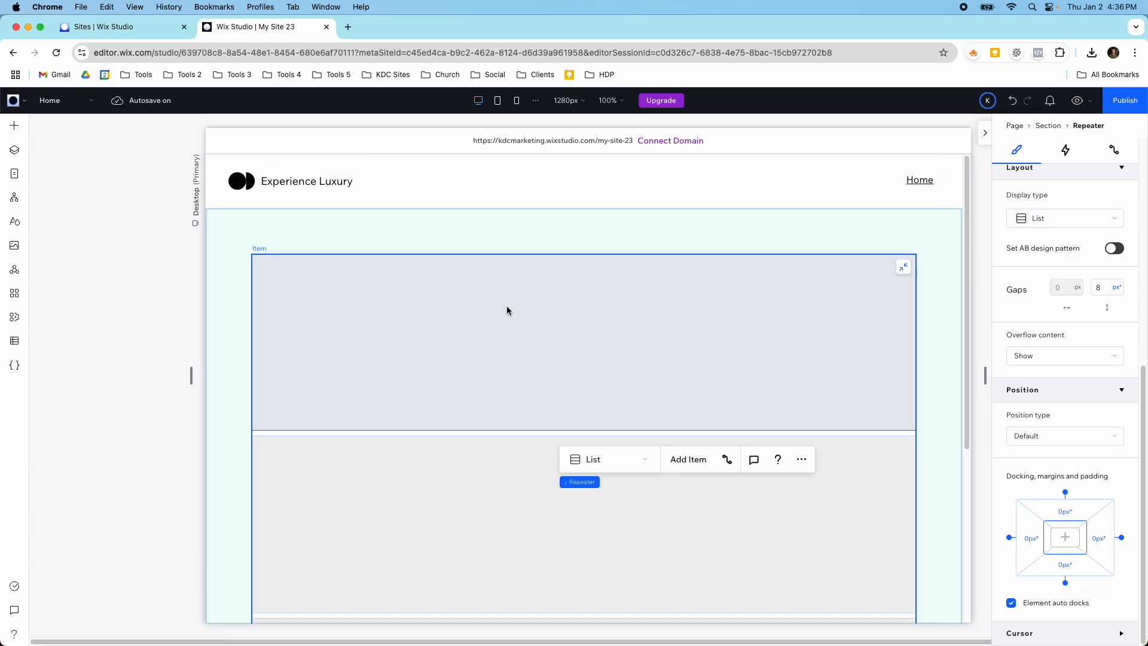
pyautogui.scroll(-2, 507, 311)
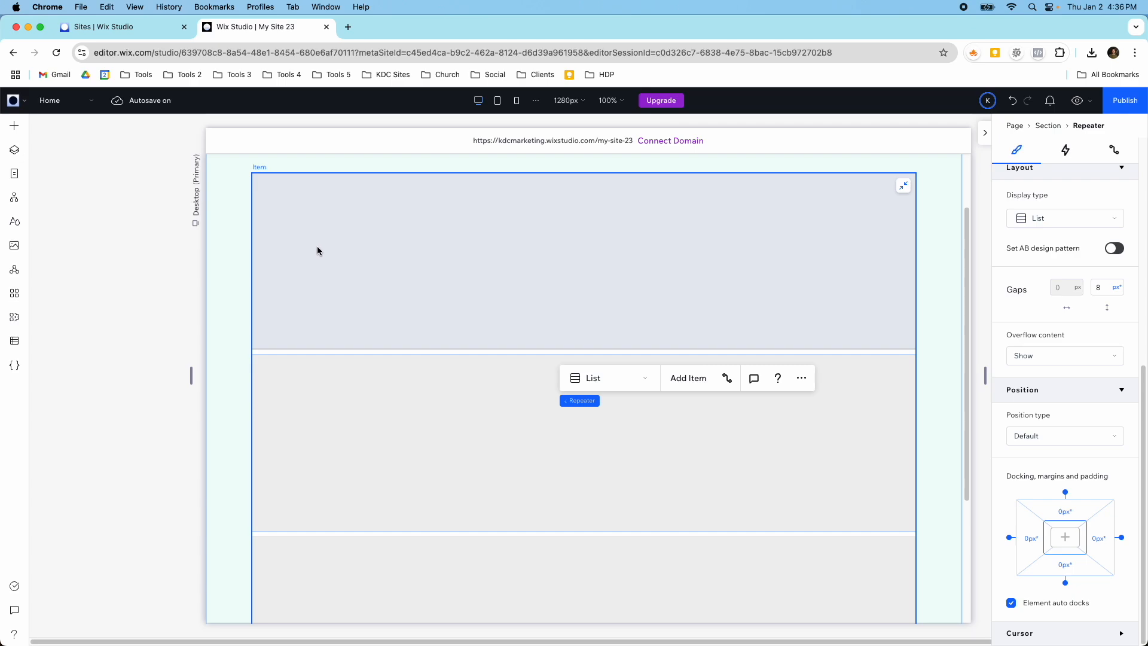
pyautogui.scroll(-2, 365, 476)
pyautogui.scroll(2, 368, 448)
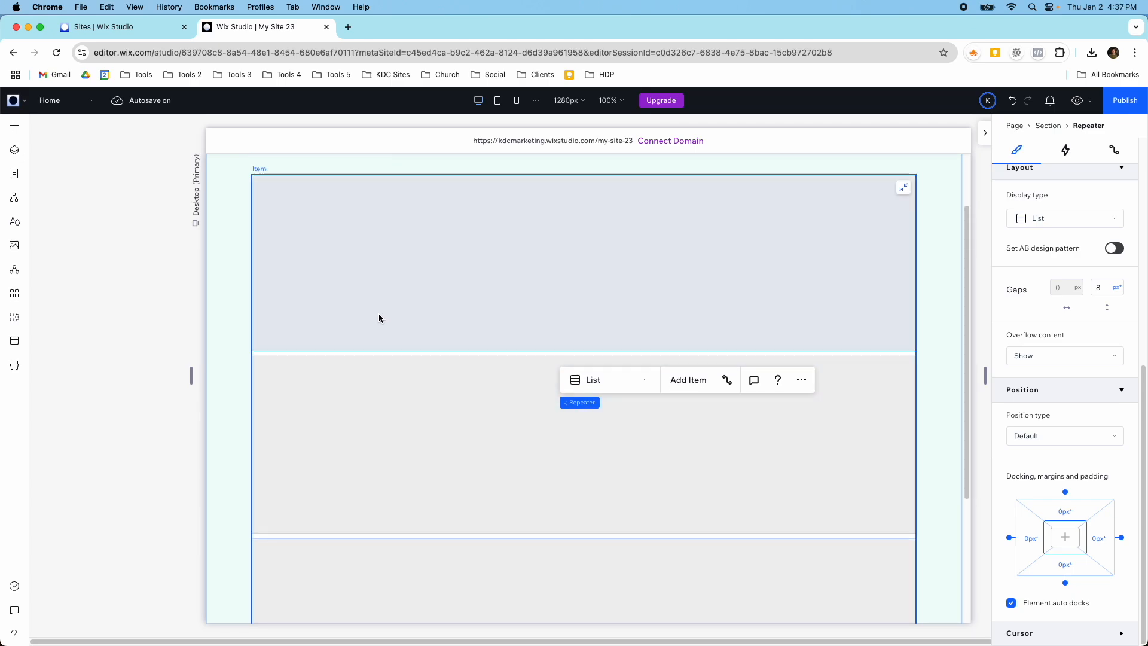
# Show the layer structure and set the vertical gap between the repeater's items to 24 px
pyautogui.click(14, 150)
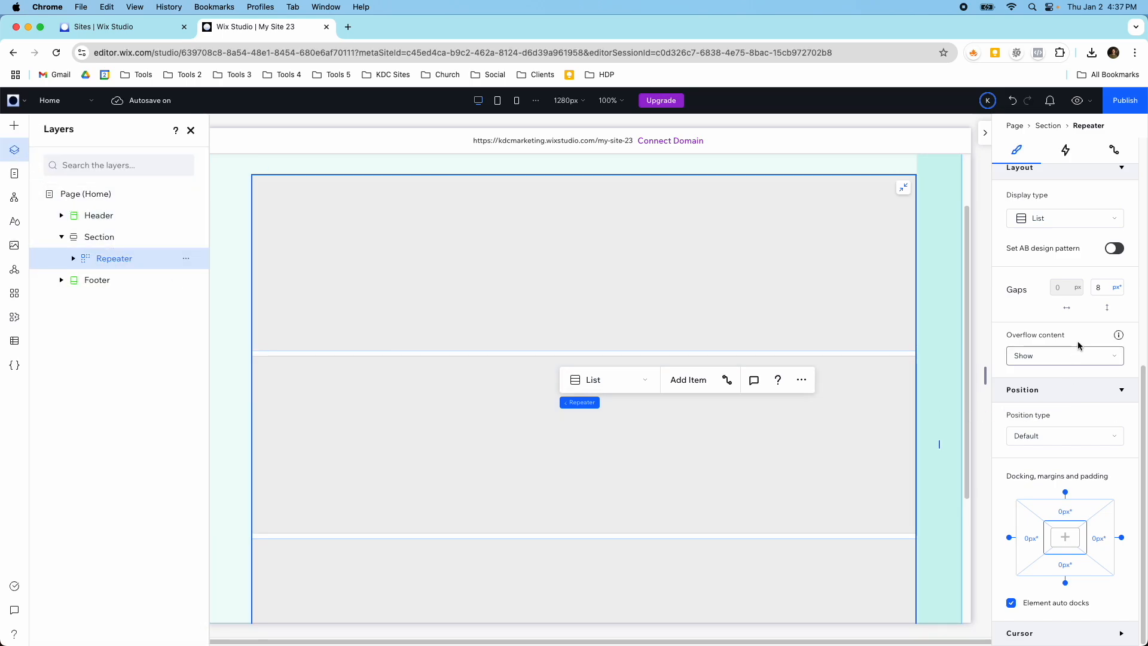
pyautogui.click(1098, 289)
pyautogui.write('24')
pyautogui.press('Return')
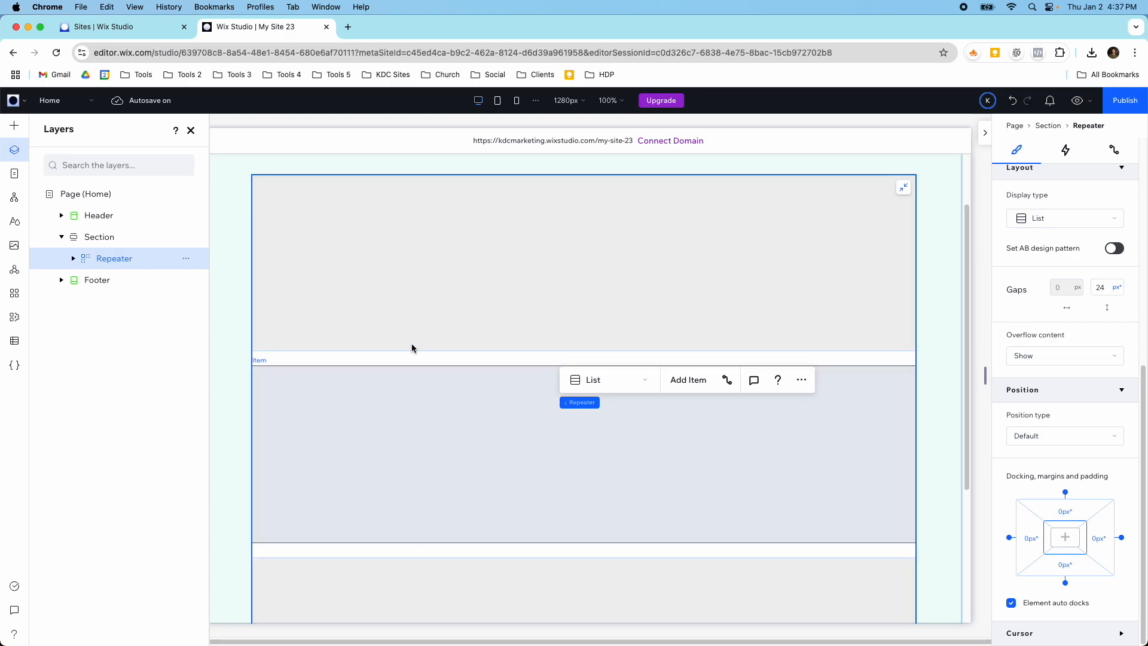
# Apply an advanced CSS grid to the first repeater item and divide it into three 1fr columns
pyautogui.click(379, 295)
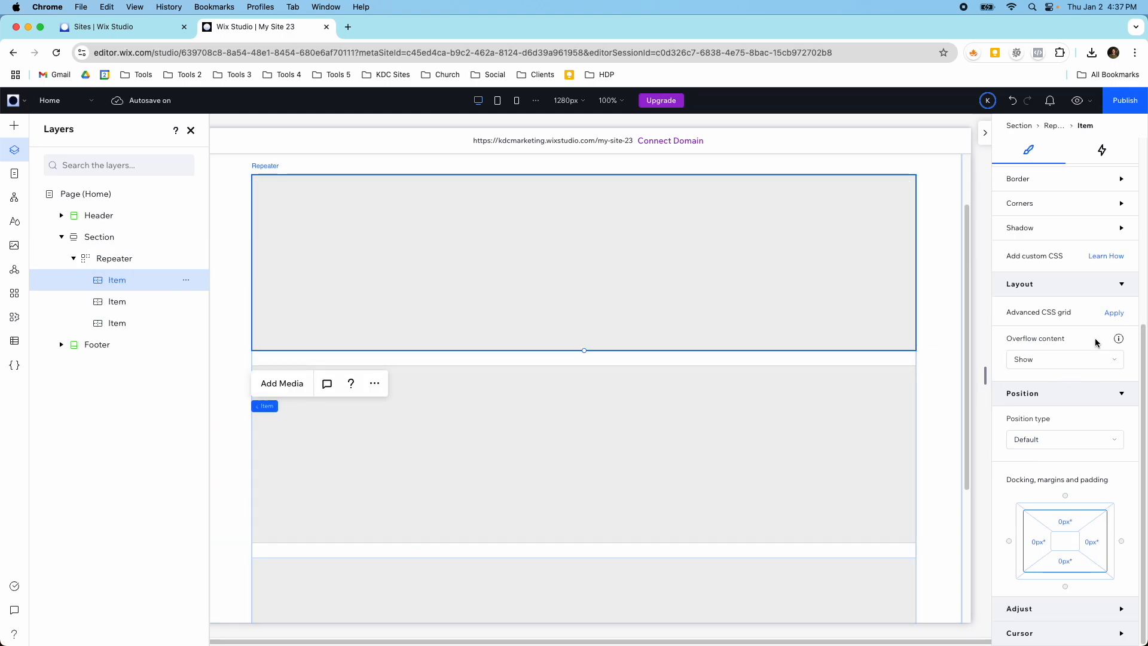
pyautogui.click(1116, 314)
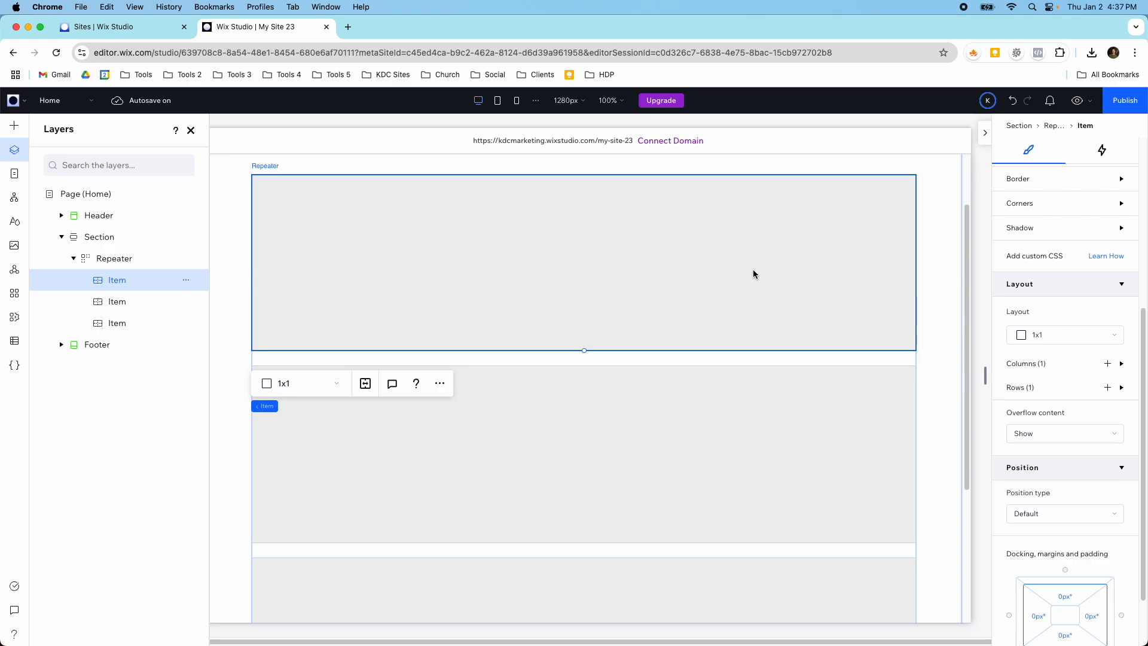
pyautogui.click(1109, 365)
pyautogui.click(1108, 364)
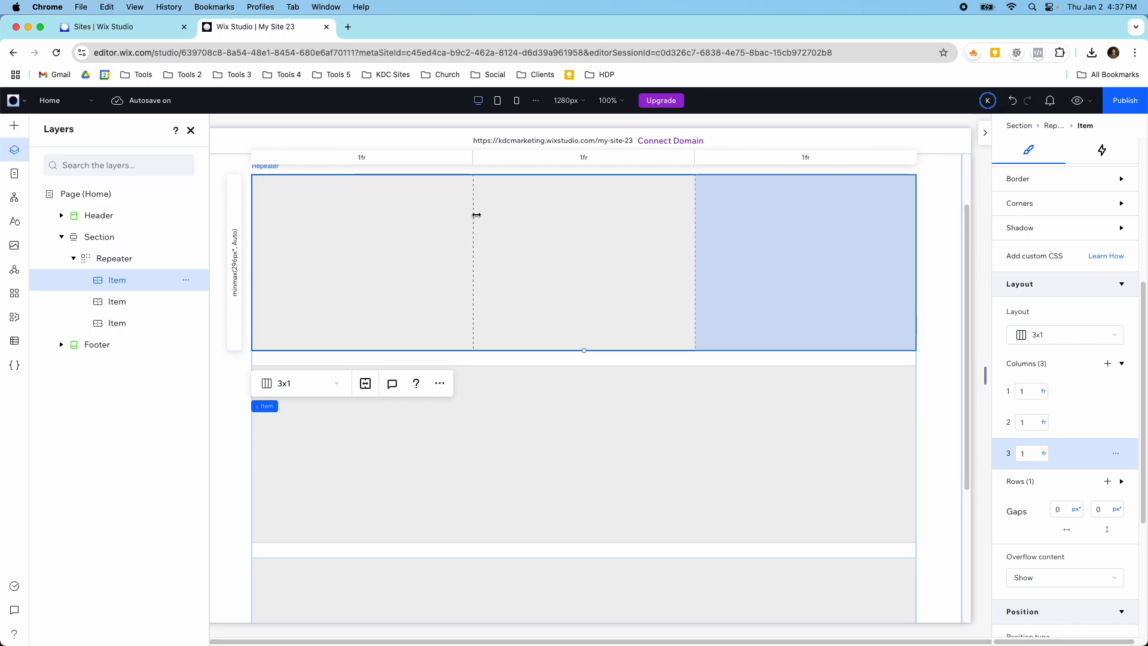
# Check the column grid on each of the repeater's three items, ending on the first item
pyautogui.click(669, 433)
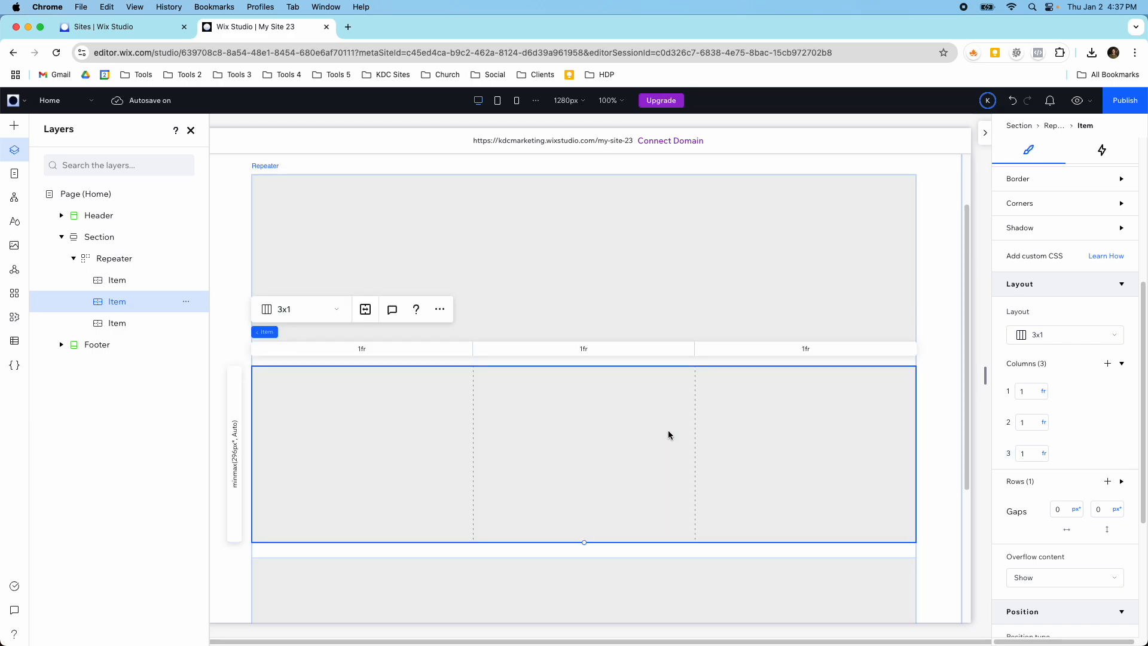
pyautogui.scroll(-4, 642, 437)
pyautogui.click(639, 440)
pyautogui.scroll(2, 622, 389)
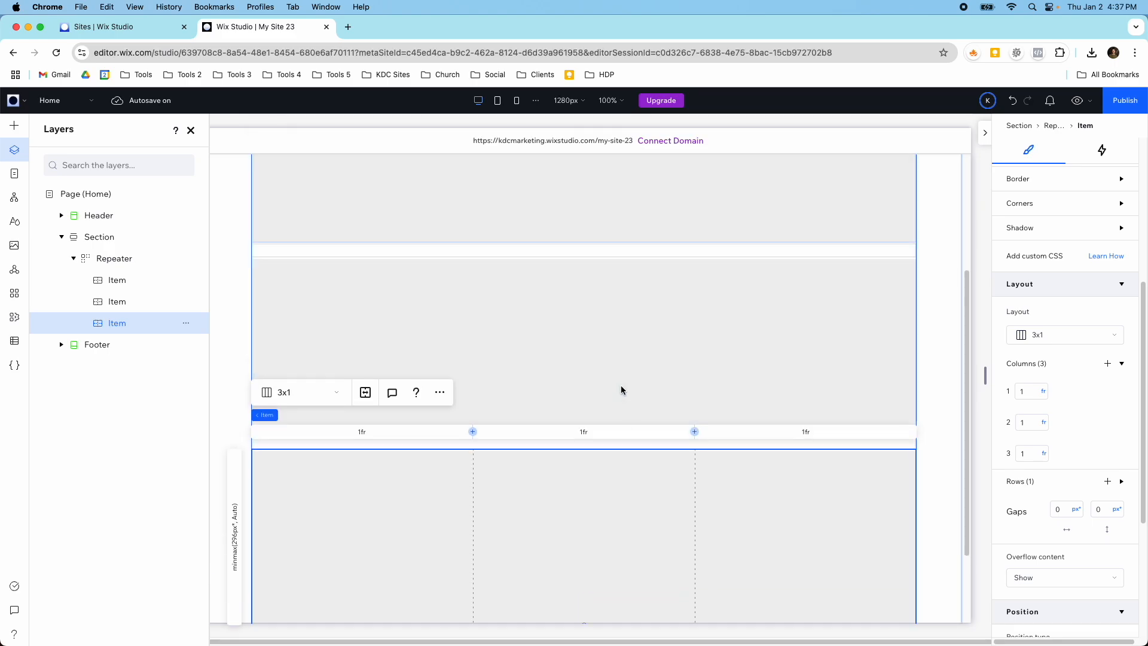
pyautogui.click(608, 351)
pyautogui.scroll(3, 608, 351)
pyautogui.click(609, 324)
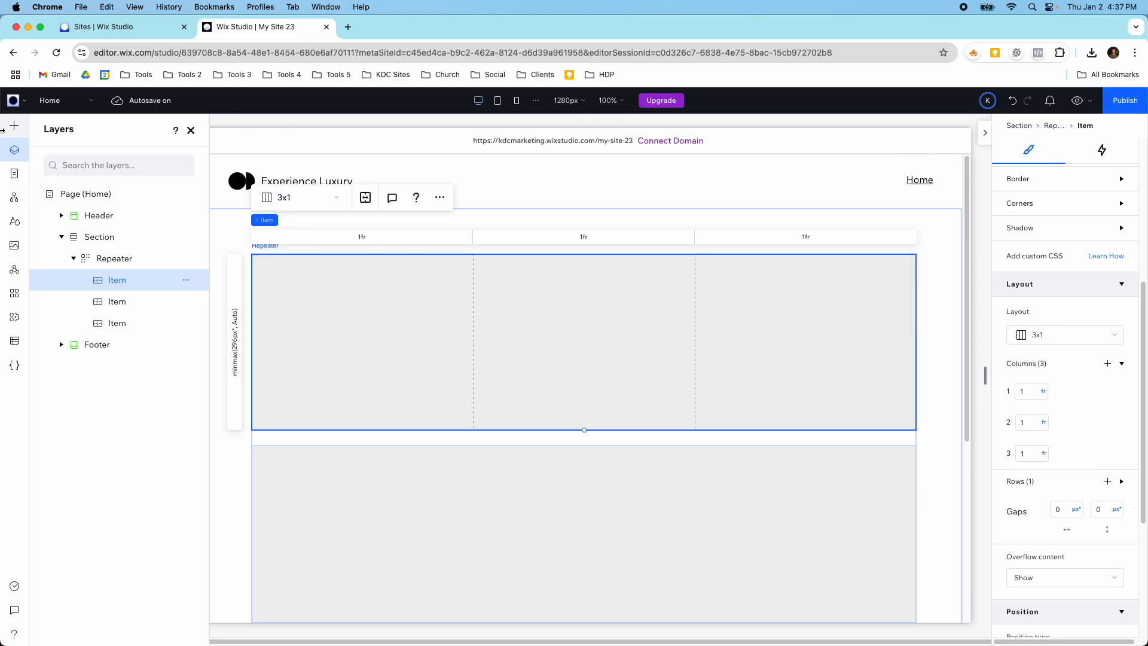
# Add an image stretched across the item's first column and a stack of title, paragraph and button in the middle column
pyautogui.click(9, 124)
pyautogui.moveTo(227, 253); pyautogui.dragTo(363, 333)
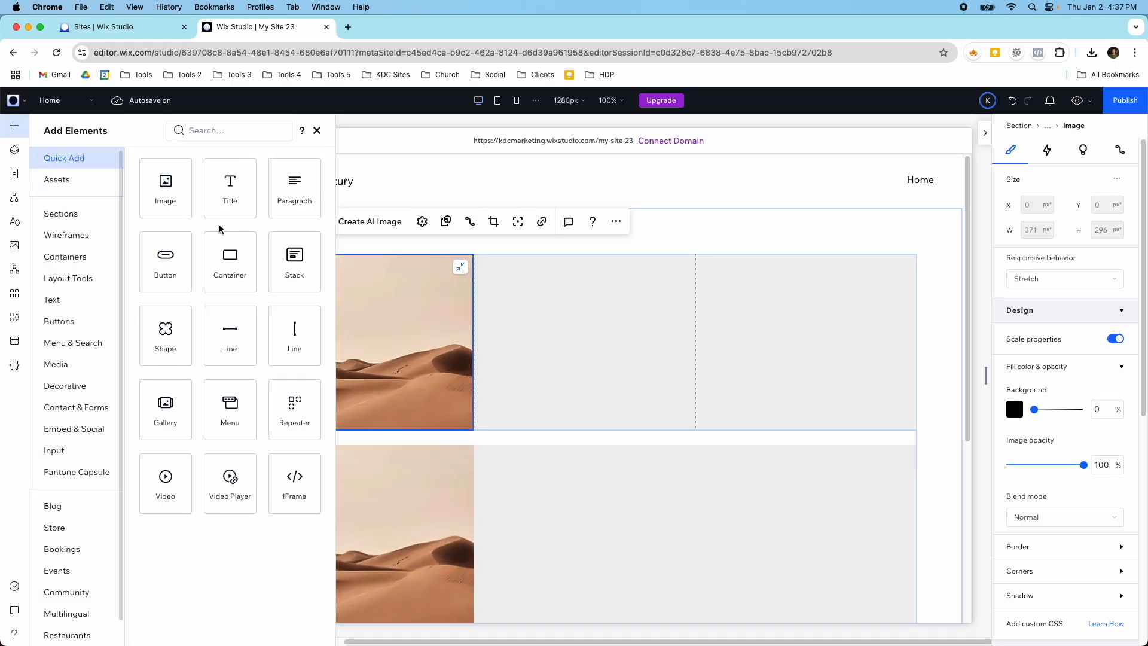
pyautogui.moveTo(291, 265); pyautogui.dragTo(569, 325)
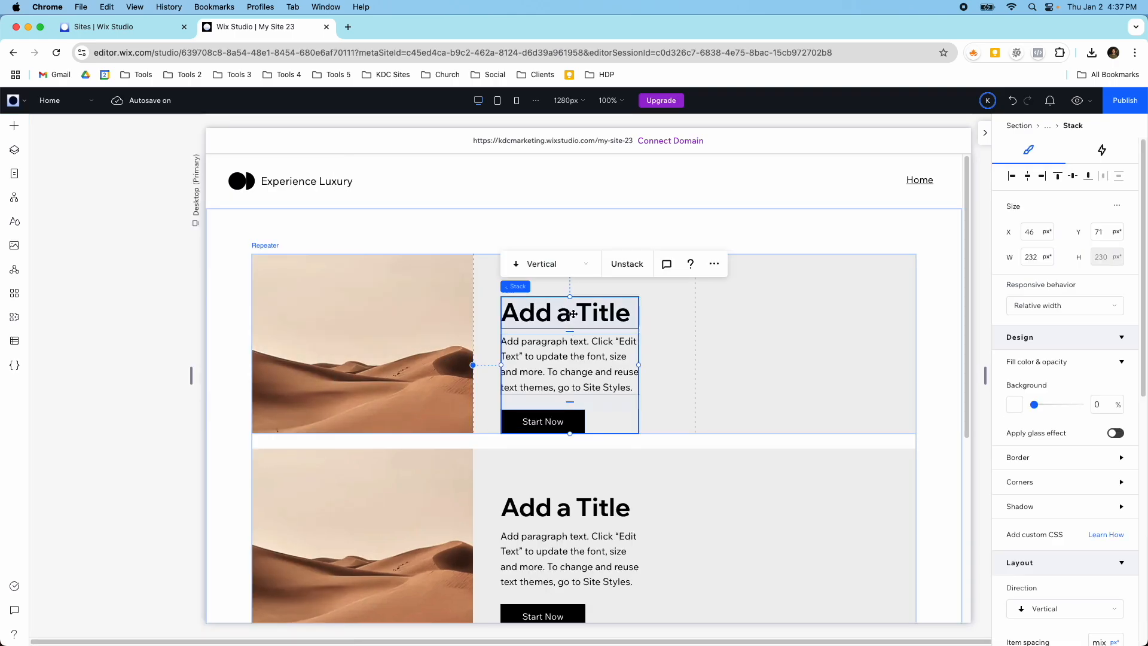
# Change the stack title's text style to Heading 6
pyautogui.click(605, 321)
pyautogui.click(1034, 359)
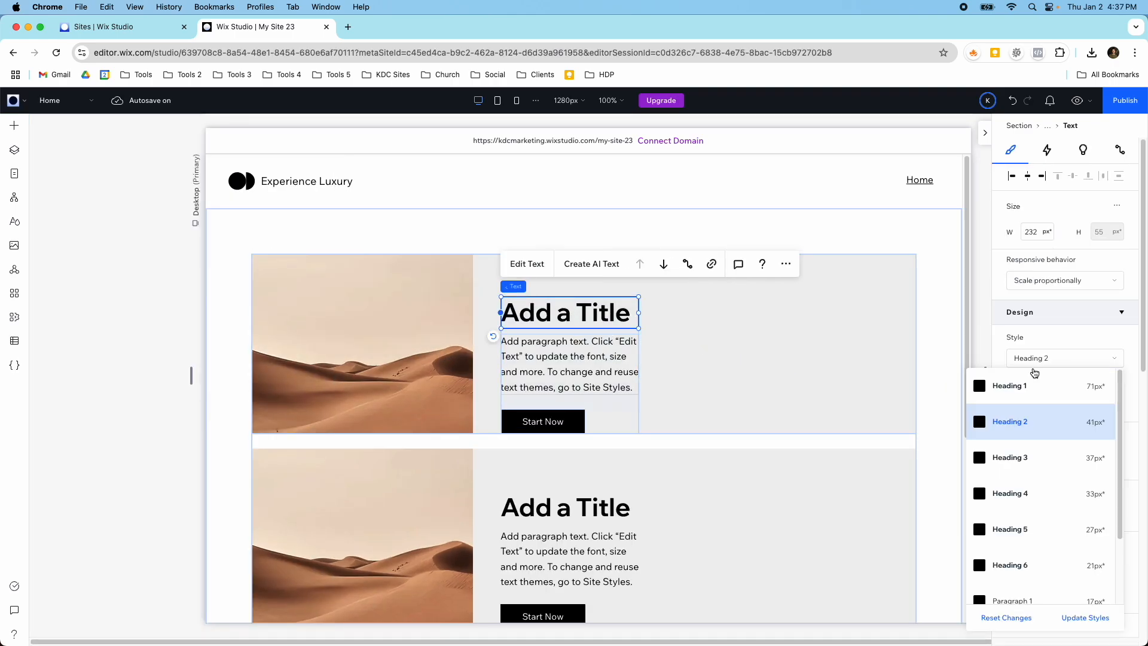
pyautogui.click(1037, 563)
# Center the text and button stack within the middle cell of the item's grid, with 0 px margins
pyautogui.click(615, 325)
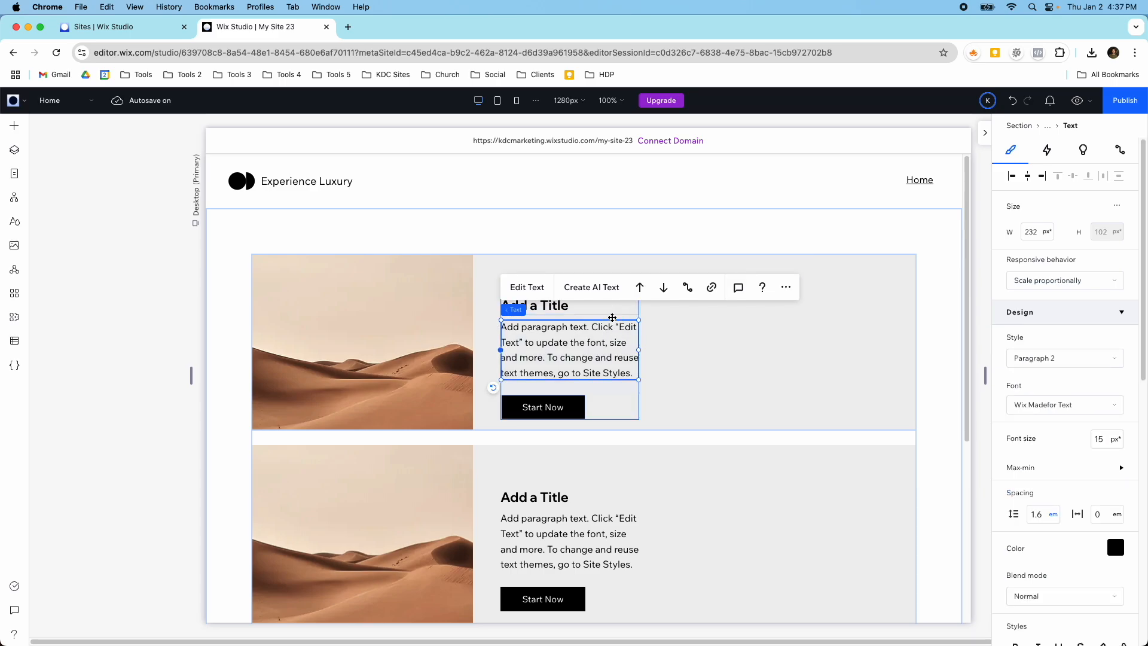
pyautogui.click(610, 316)
pyautogui.scroll(-5, 1070, 508)
pyautogui.scroll(-3, 1070, 552)
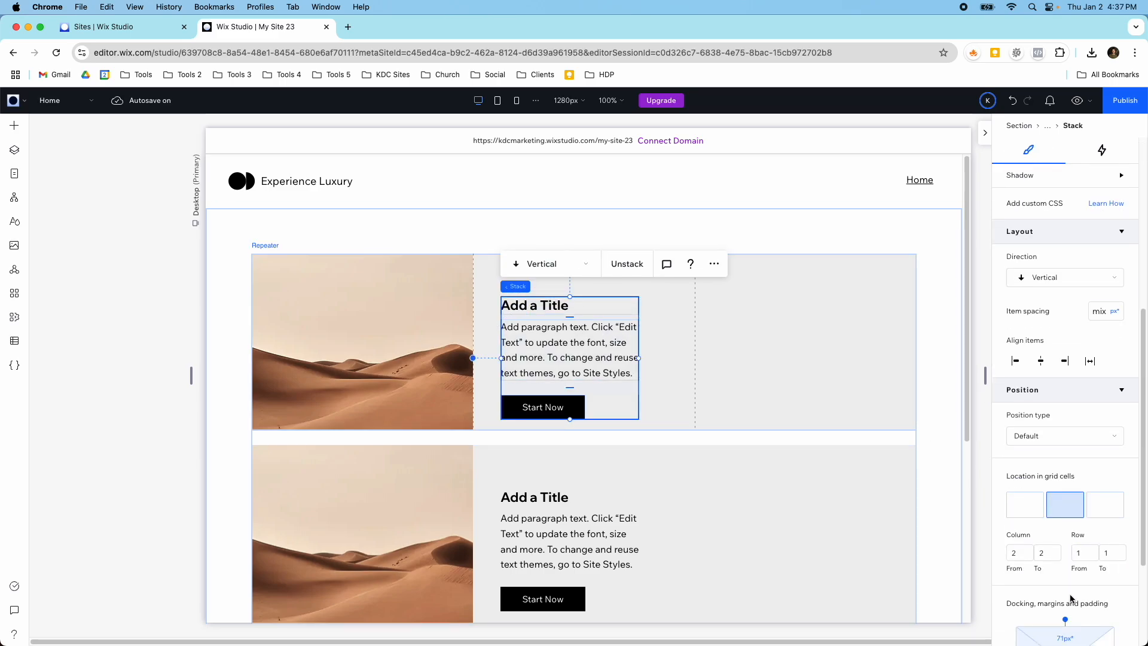
pyautogui.click(1058, 510)
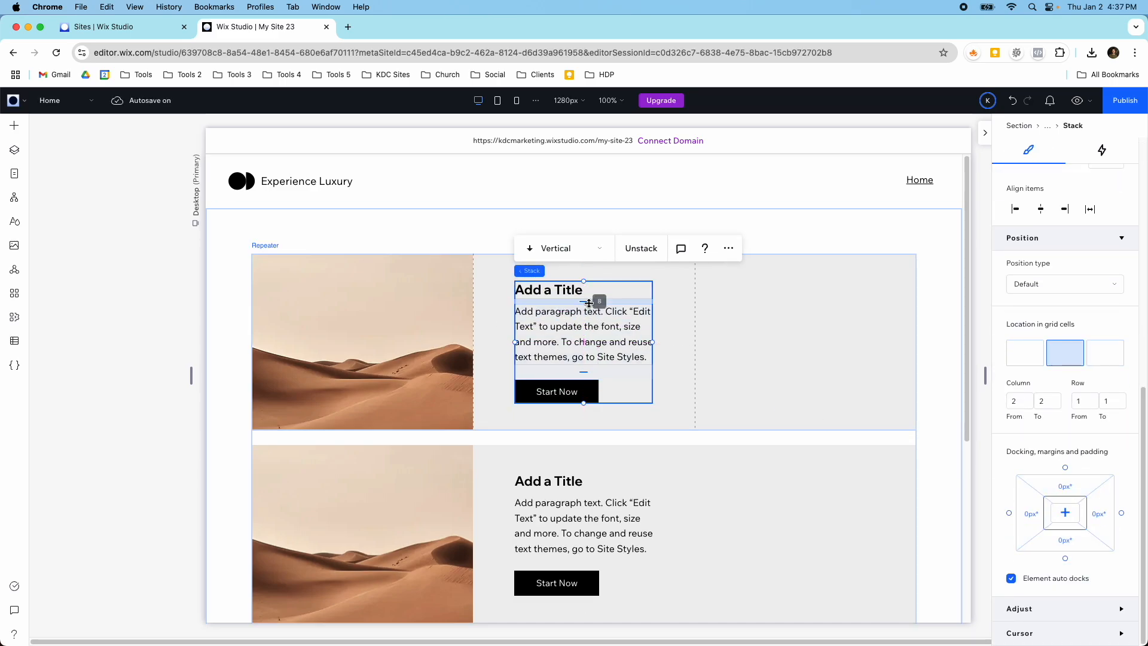
pyautogui.scroll(3, 1065, 355)
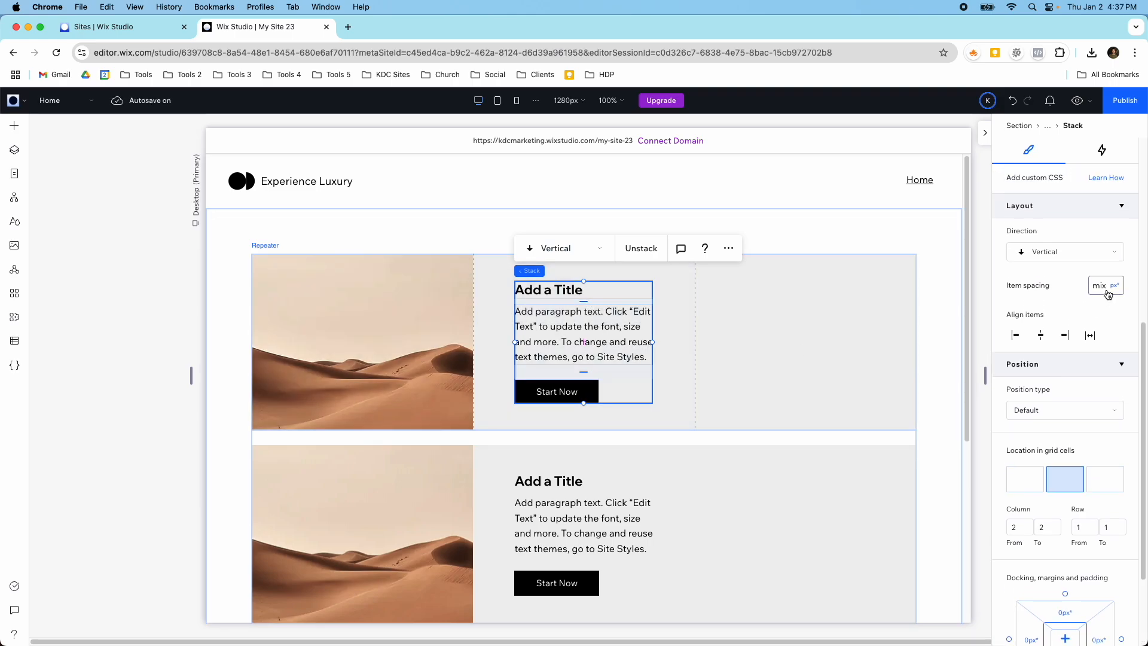
# Set the item spacing of the middle column's text and button stack to 12 px
pyautogui.click(1113, 293)
pyautogui.click(1050, 200)
pyautogui.click(1098, 284)
pyautogui.press('Return')
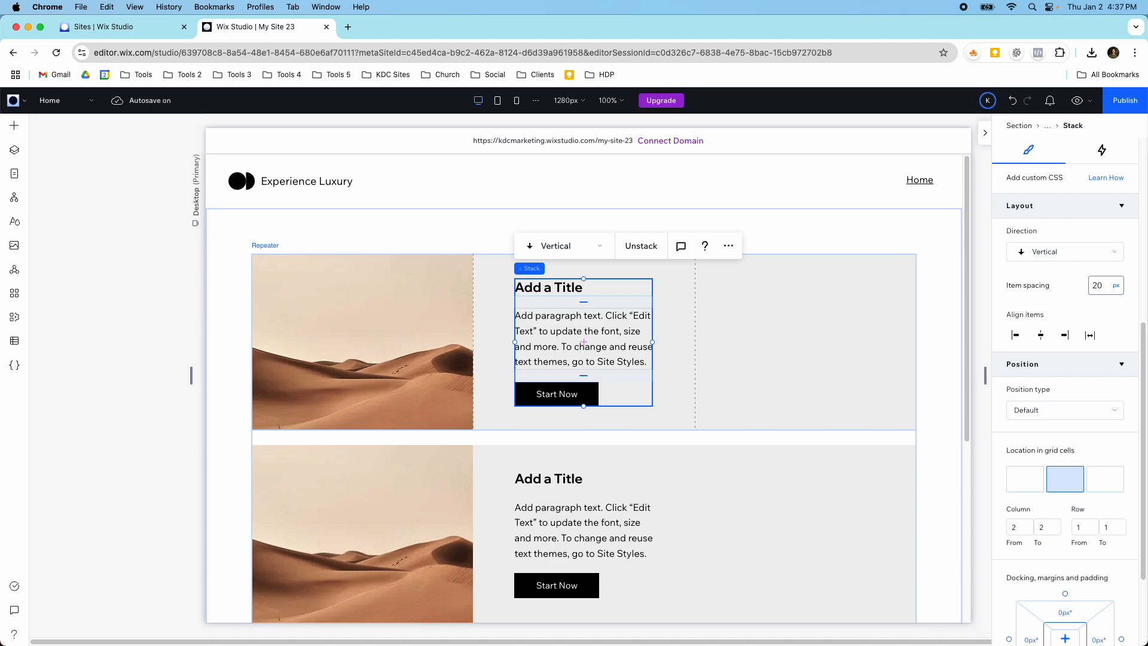
pyautogui.click(1097, 286)
pyautogui.write('16')
pyautogui.click(1097, 285)
pyautogui.write('12')
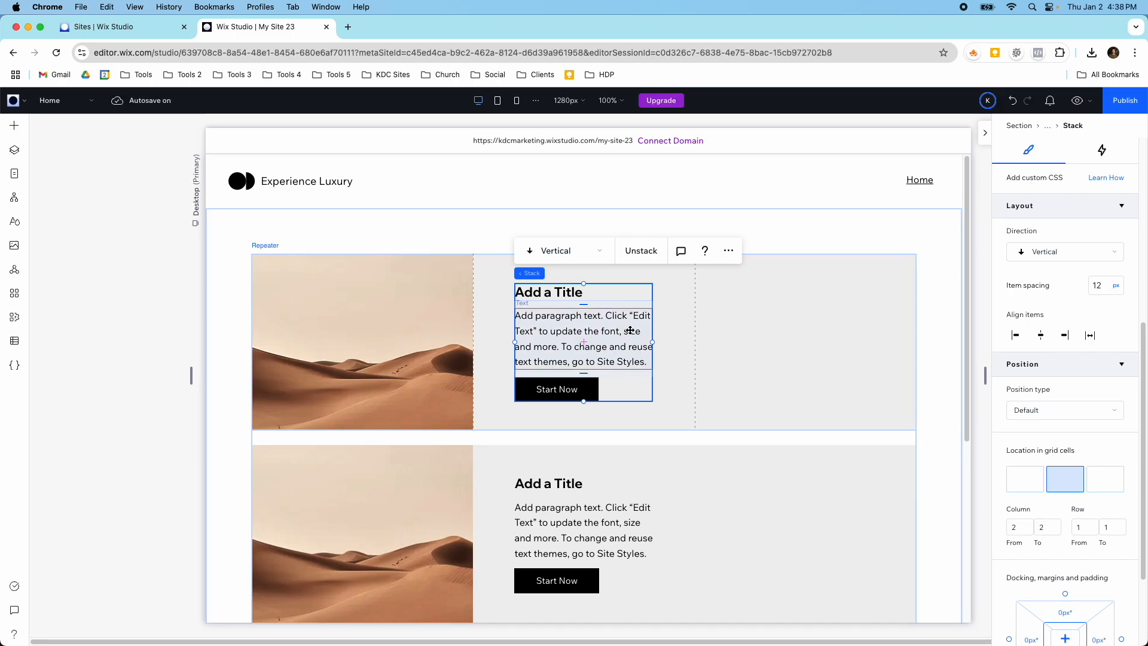
# Duplicate the text and button stack into the third column of the repeater item
pyautogui.moveTo(630, 330); pyautogui.dragTo(782, 293)
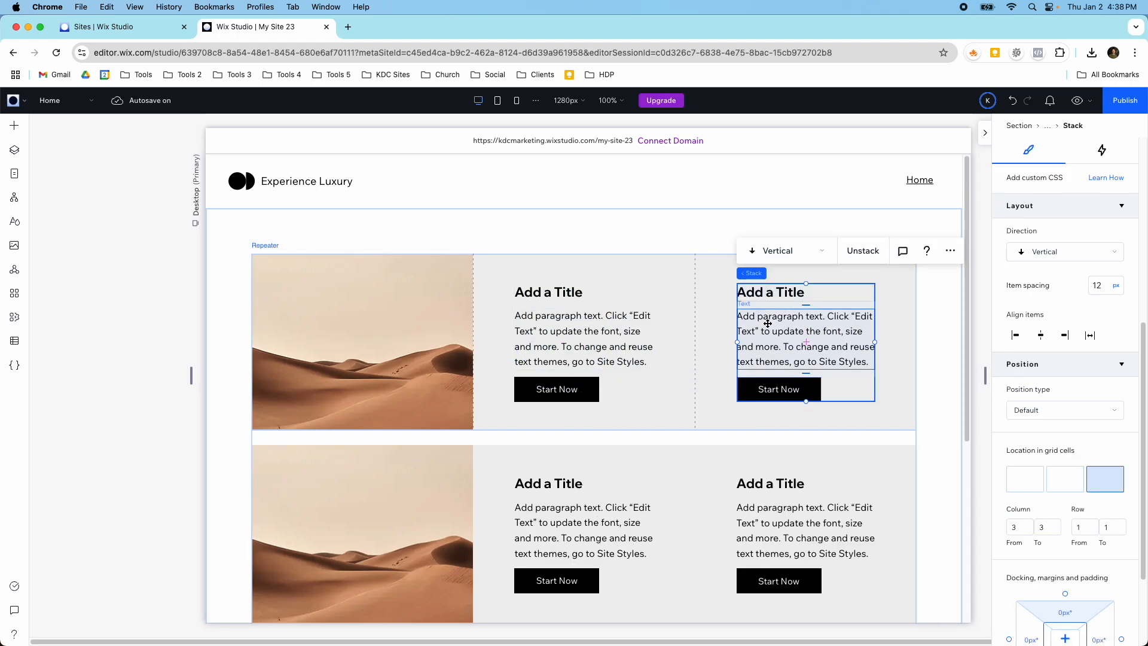
pyautogui.moveTo(773, 389); pyautogui.dragTo(584, 336)
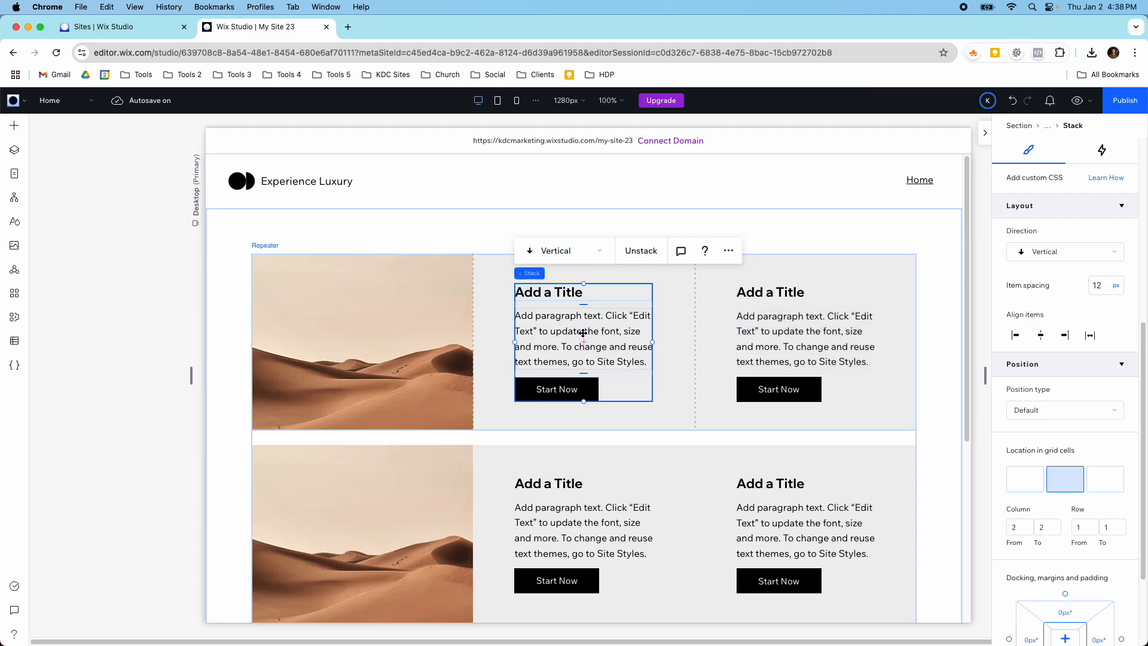
pyautogui.click(783, 311)
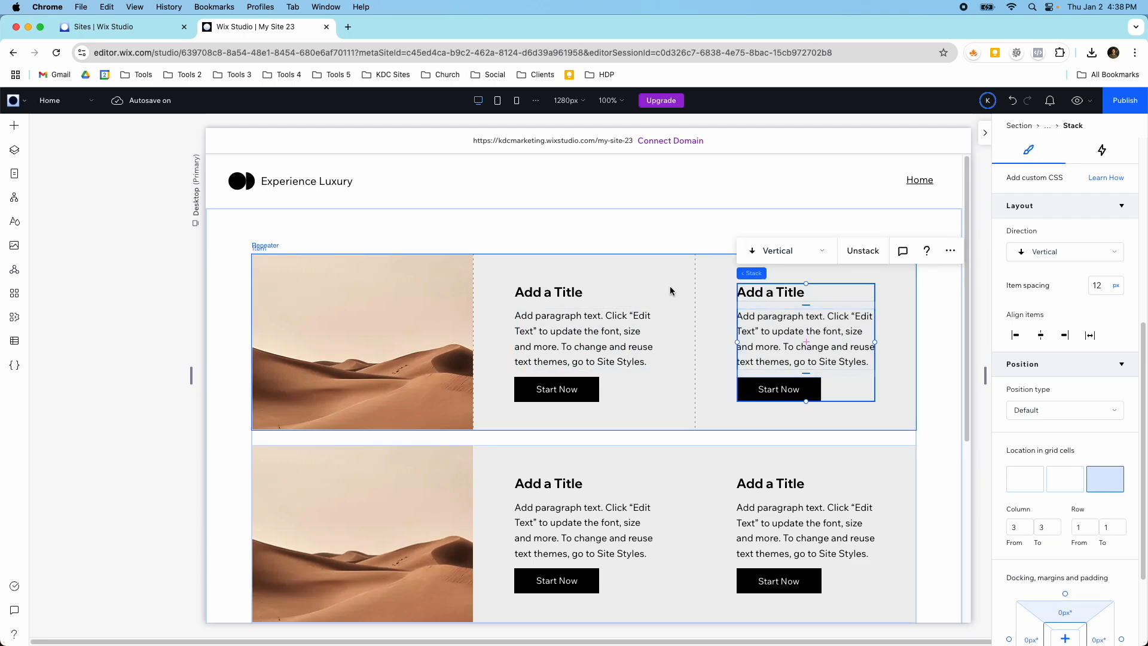
pyautogui.click(637, 279)
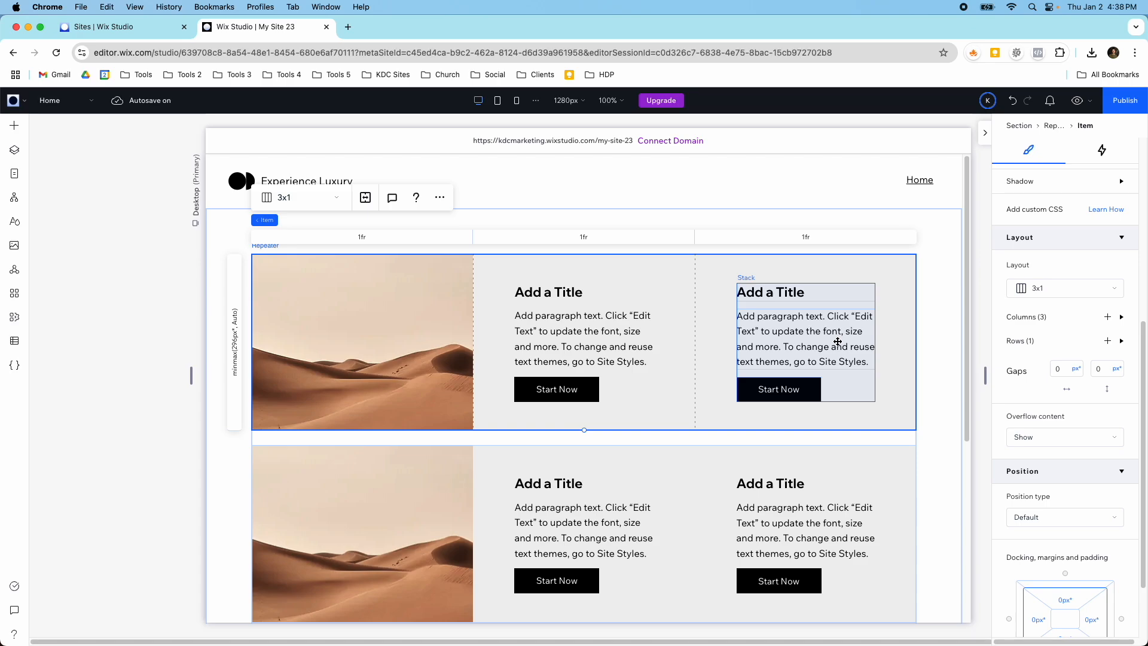
# Check the grid cell location and docking of the first item's image and both of its stacks
pyautogui.click(583, 338)
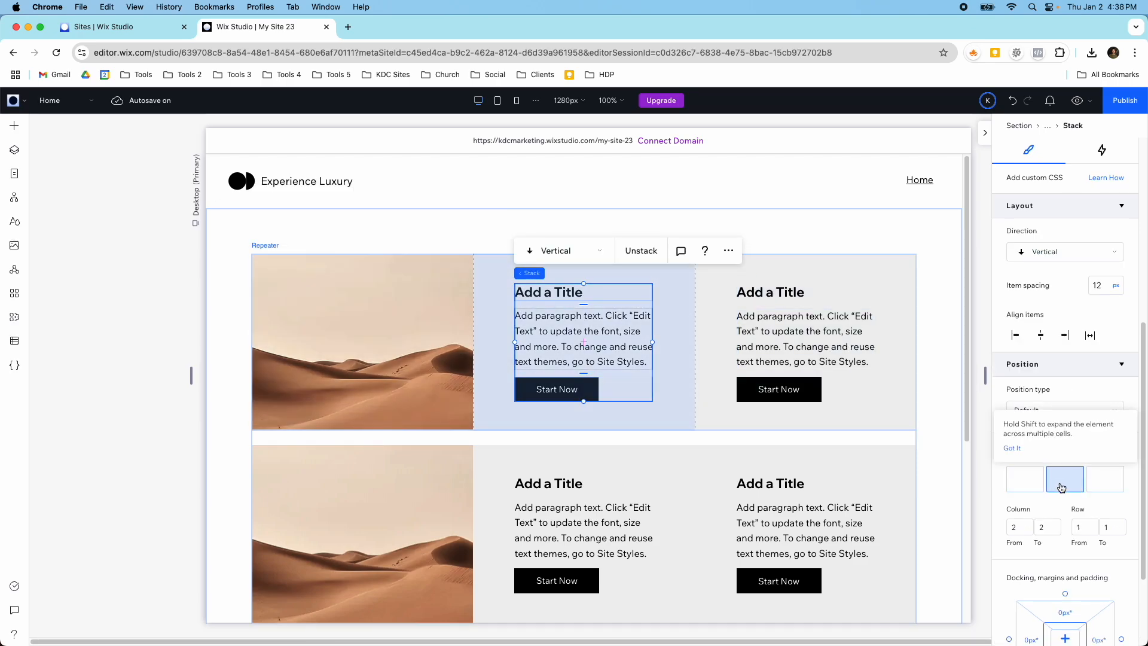
pyautogui.click(1097, 480)
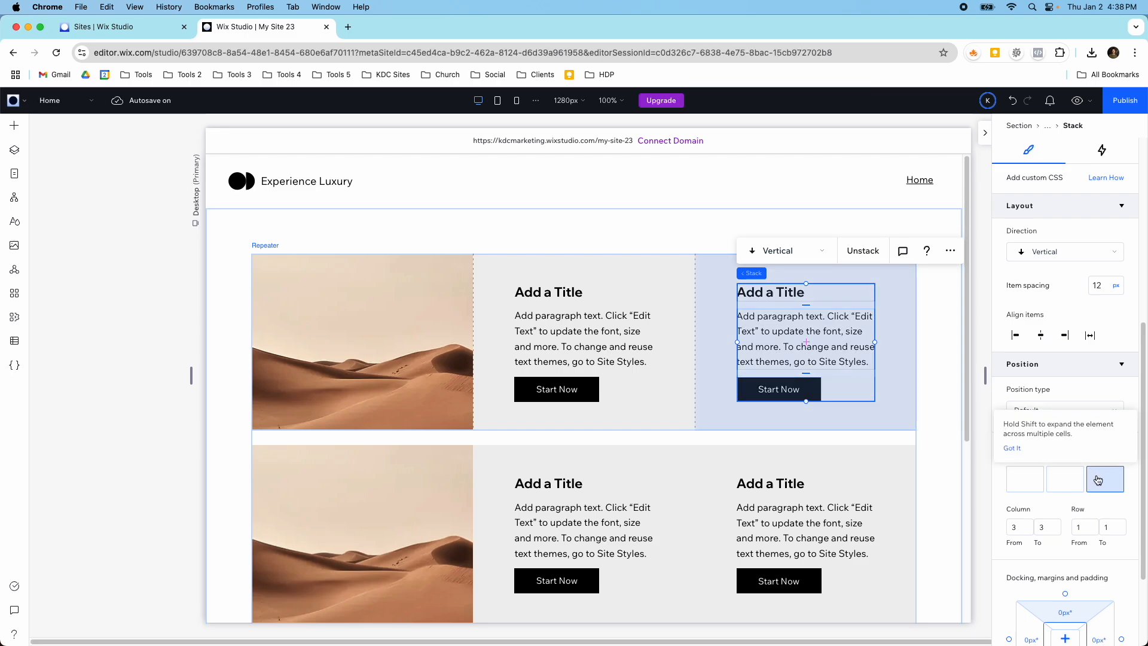
pyautogui.click(424, 350)
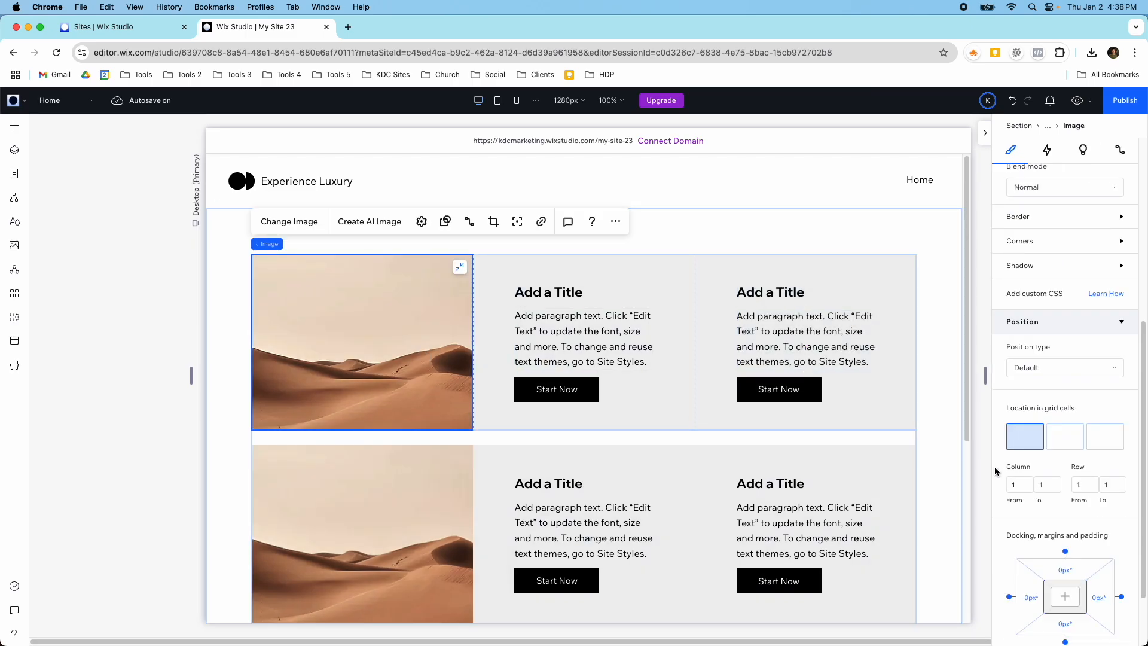
pyautogui.scroll(-1, 658, 388)
pyautogui.click(583, 335)
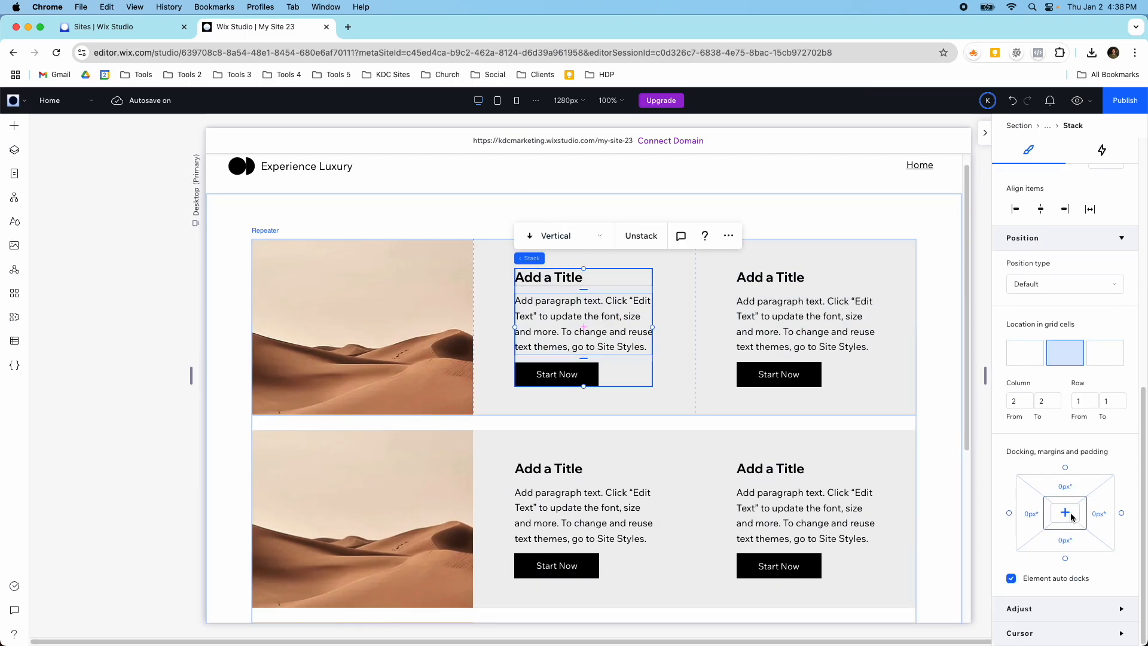
pyautogui.click(1105, 353)
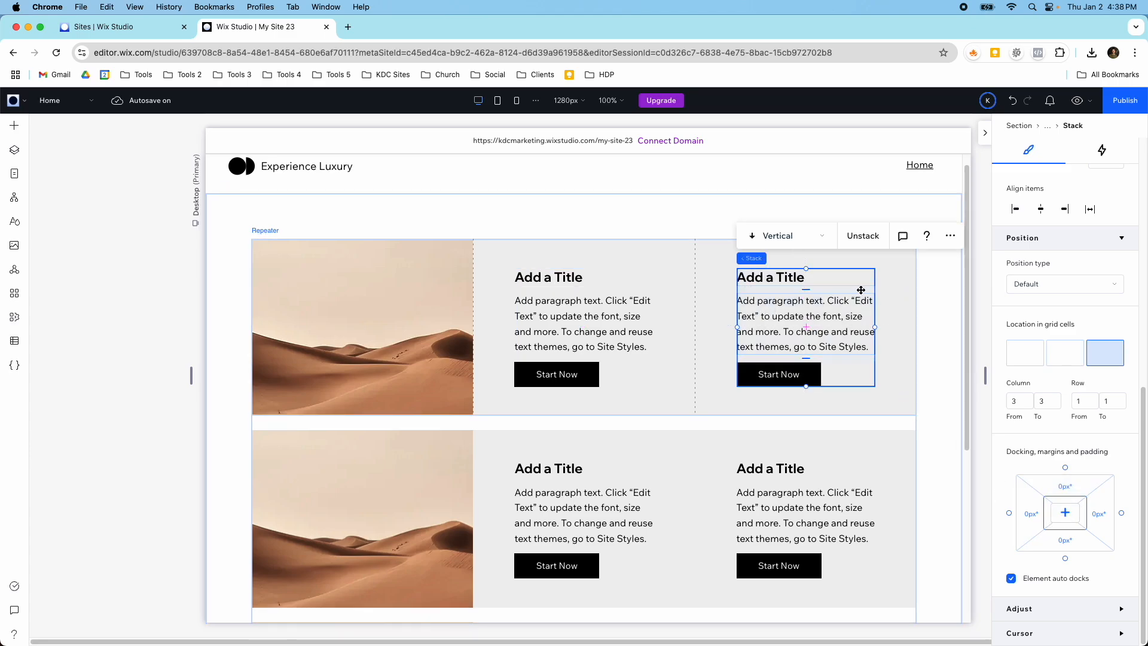
pyautogui.scroll(-2, 585, 312)
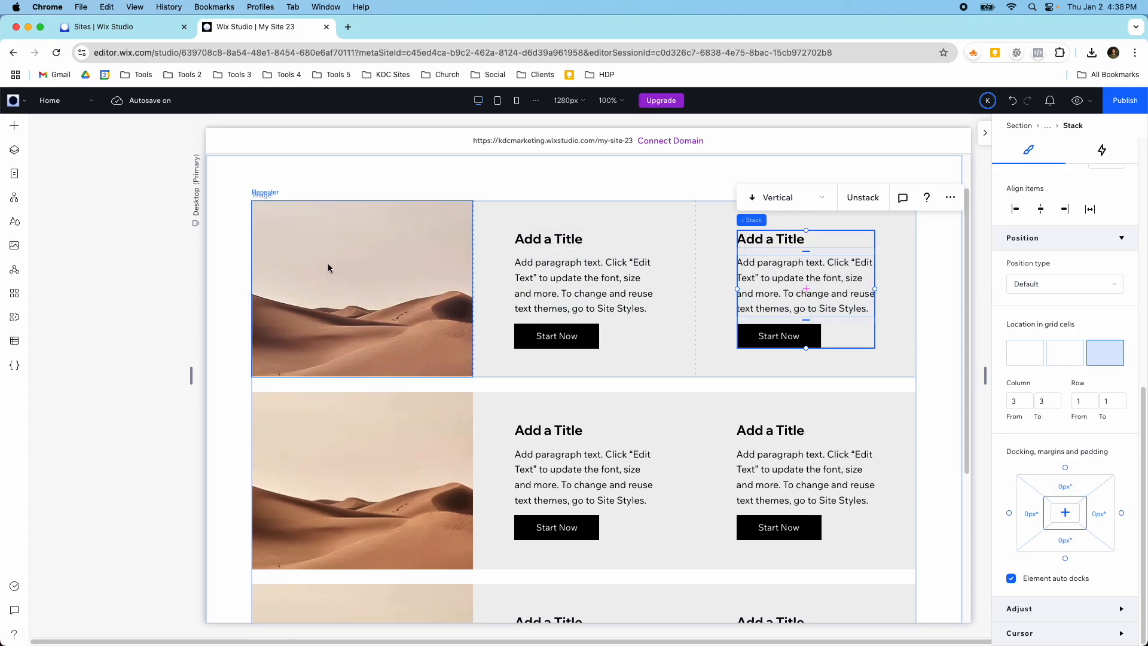
# Review the repeater's items in the page's layer structure and compare them with the layout on the canvas
pyautogui.click(14, 149)
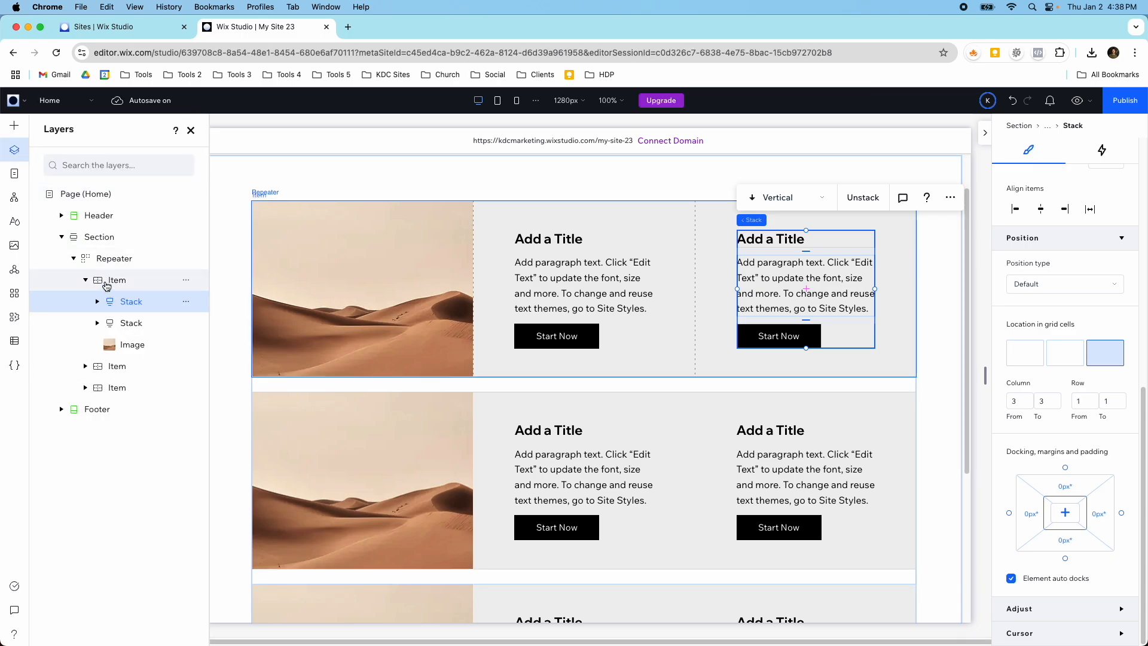
pyautogui.click(86, 280)
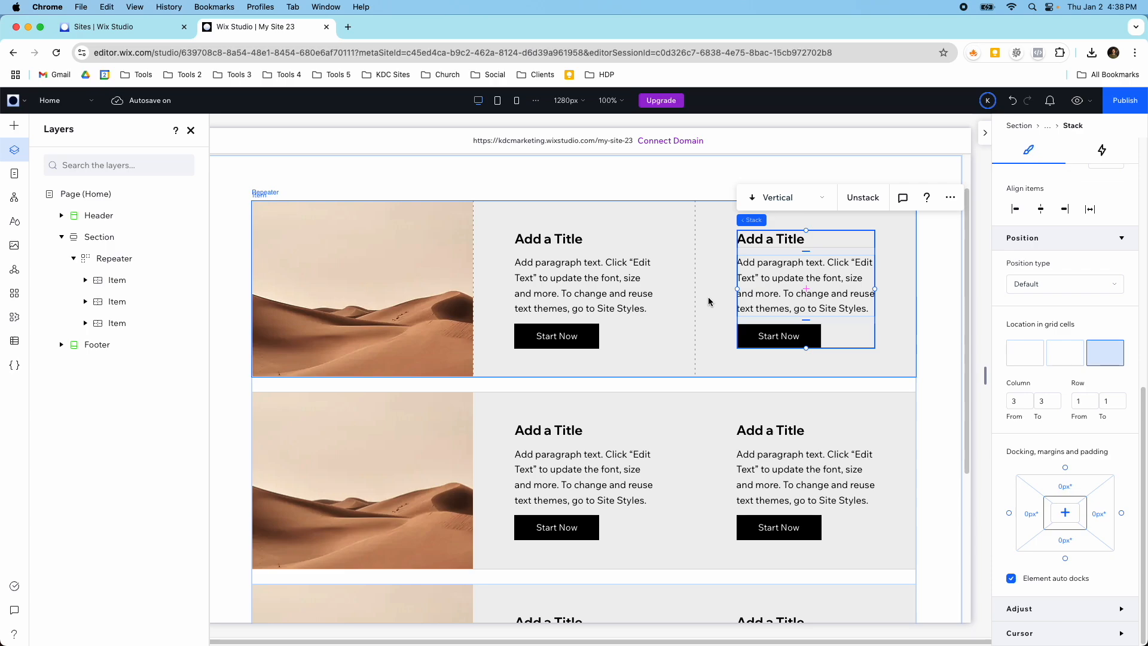
pyautogui.scroll(-3, 604, 390)
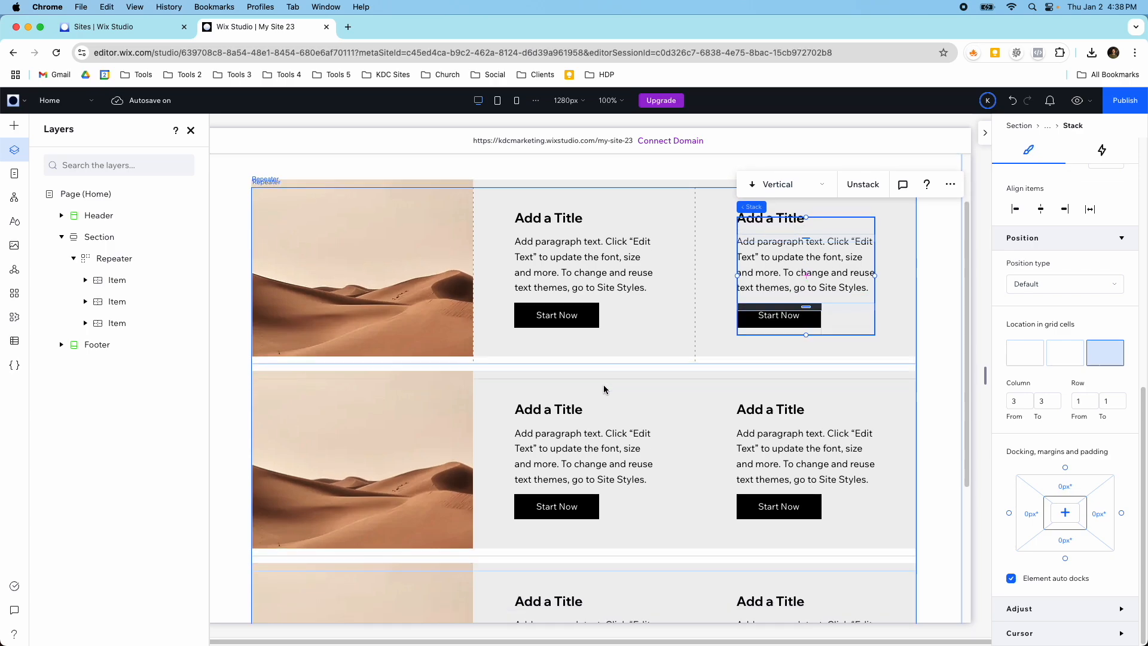
pyautogui.scroll(5, 560, 389)
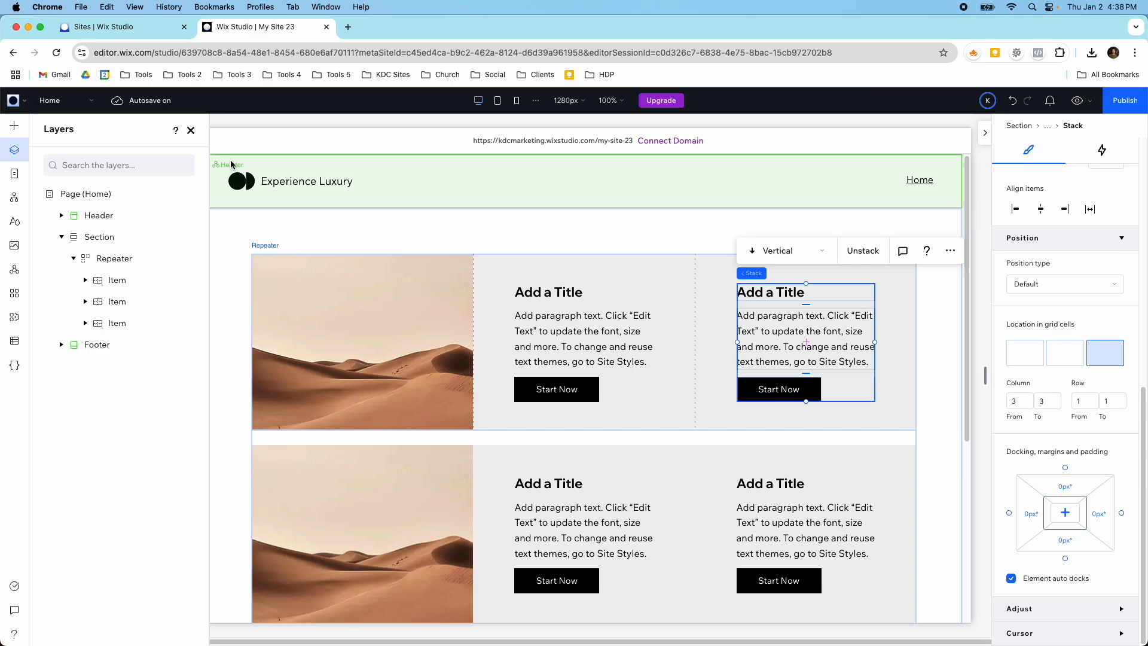
pyautogui.click(190, 131)
# Start a new dataset for the first item's image, based on the Hotel Listings collection
pyautogui.click(284, 269)
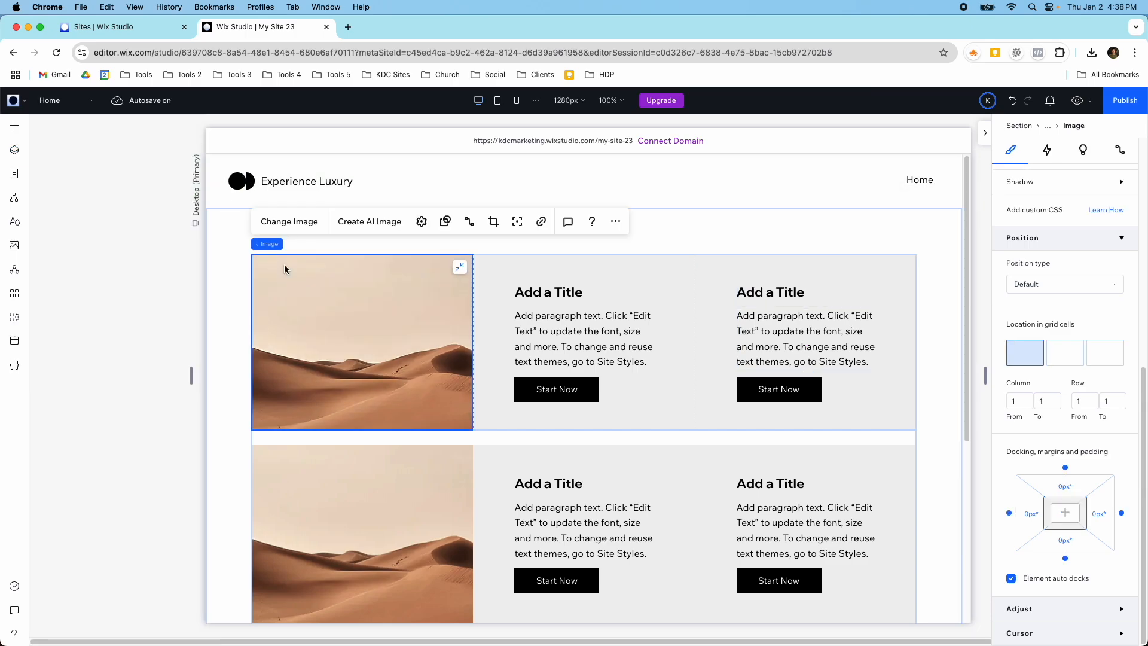
pyautogui.click(470, 223)
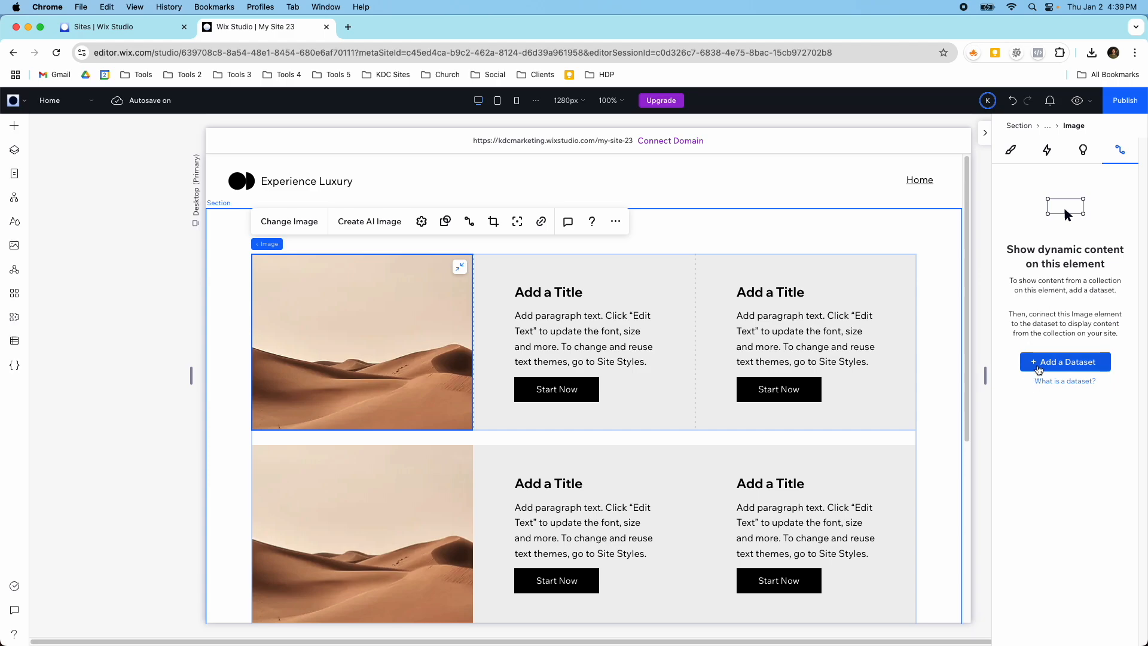
pyautogui.click(1040, 363)
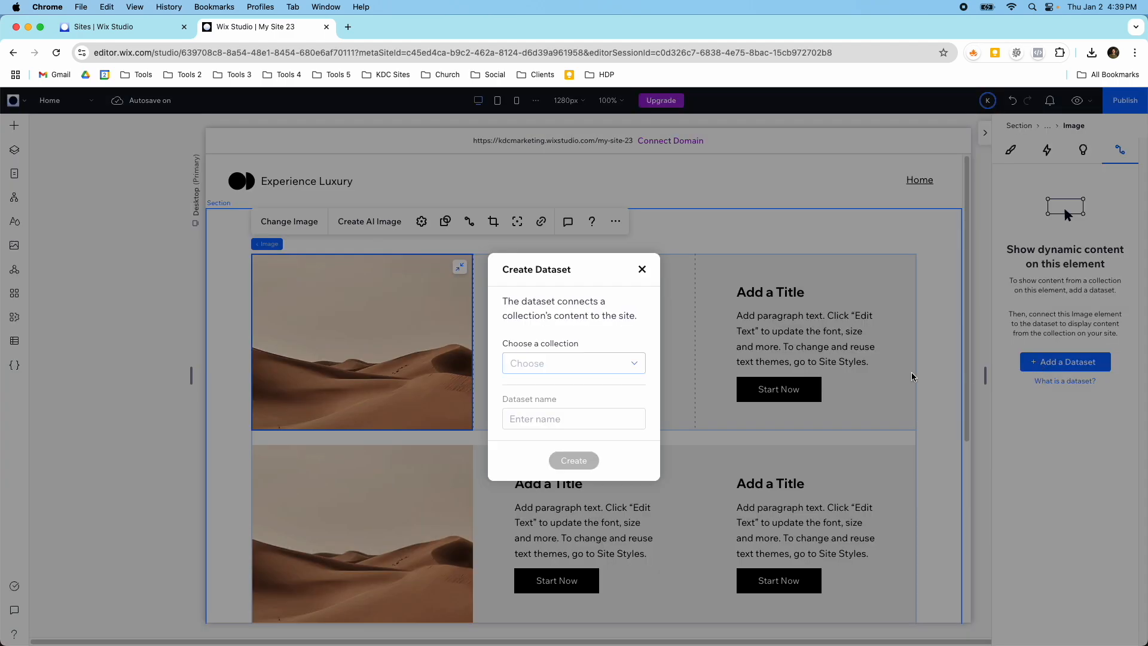
pyautogui.click(632, 362)
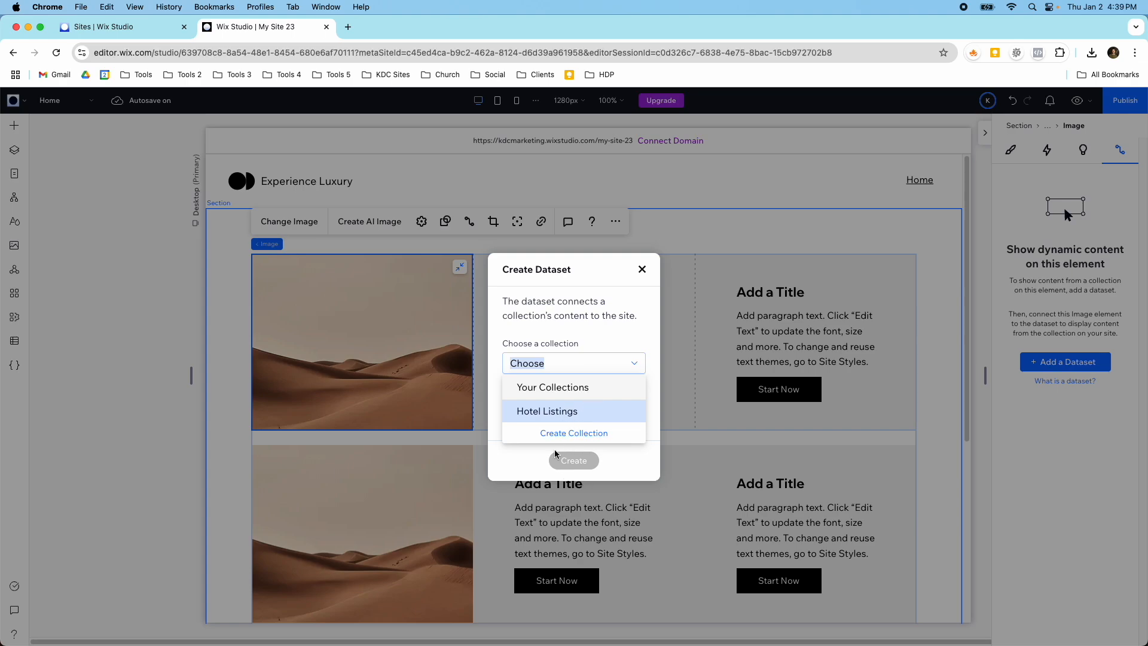
pyautogui.click(559, 412)
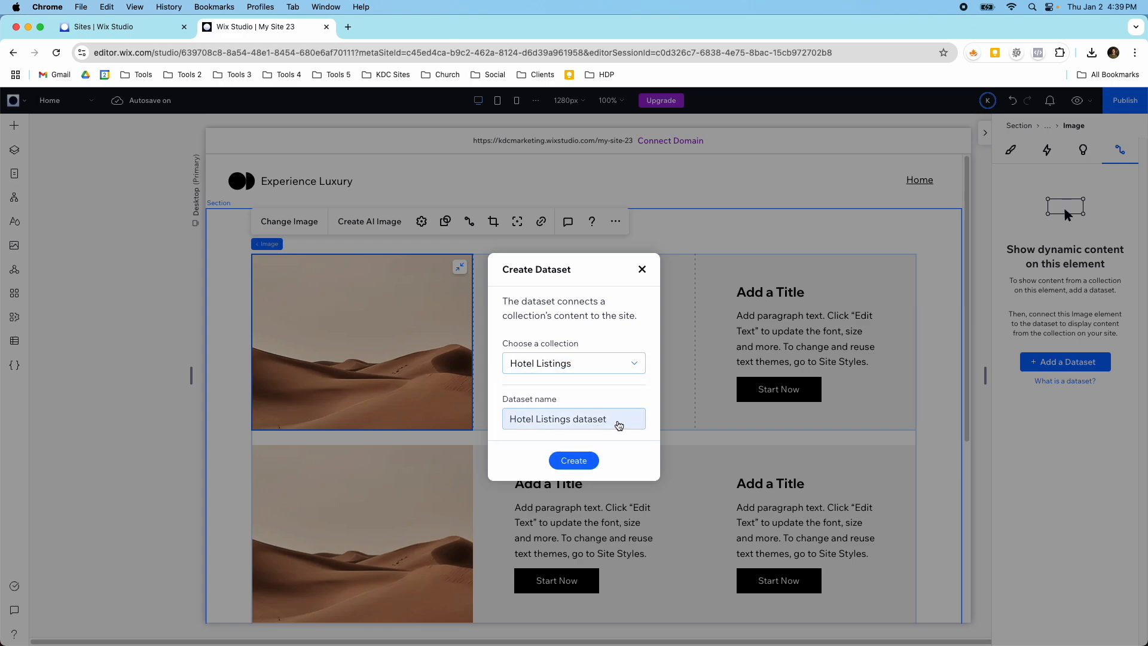
# Name the dataset "Hotel Listings dataset homepage" and create it
pyautogui.click(618, 423)
pyautogui.click(616, 421)
pyautogui.moveTo(620, 421); pyautogui.dragTo(576, 421)
pyautogui.click(609, 420)
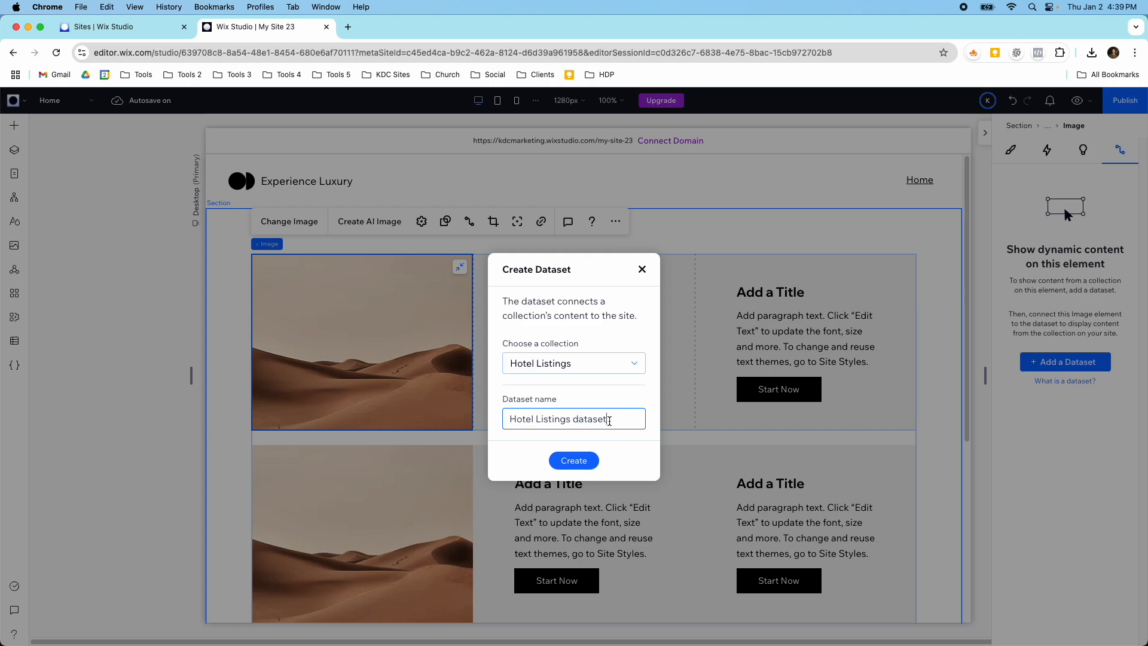
pyautogui.write('homepage')
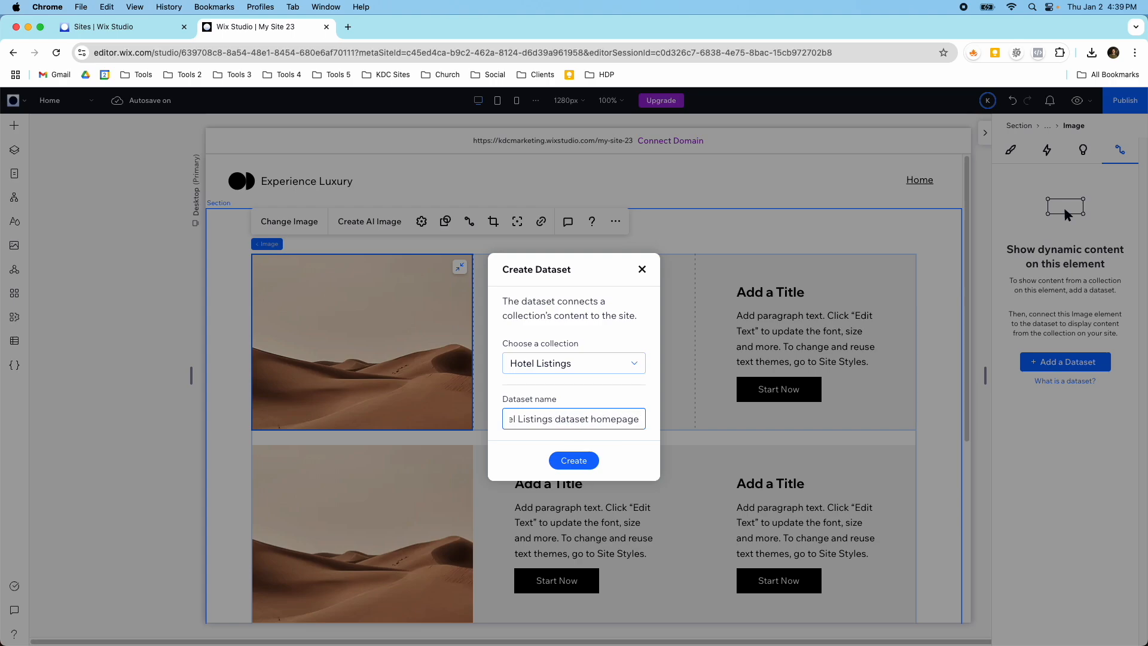
pyautogui.click(588, 460)
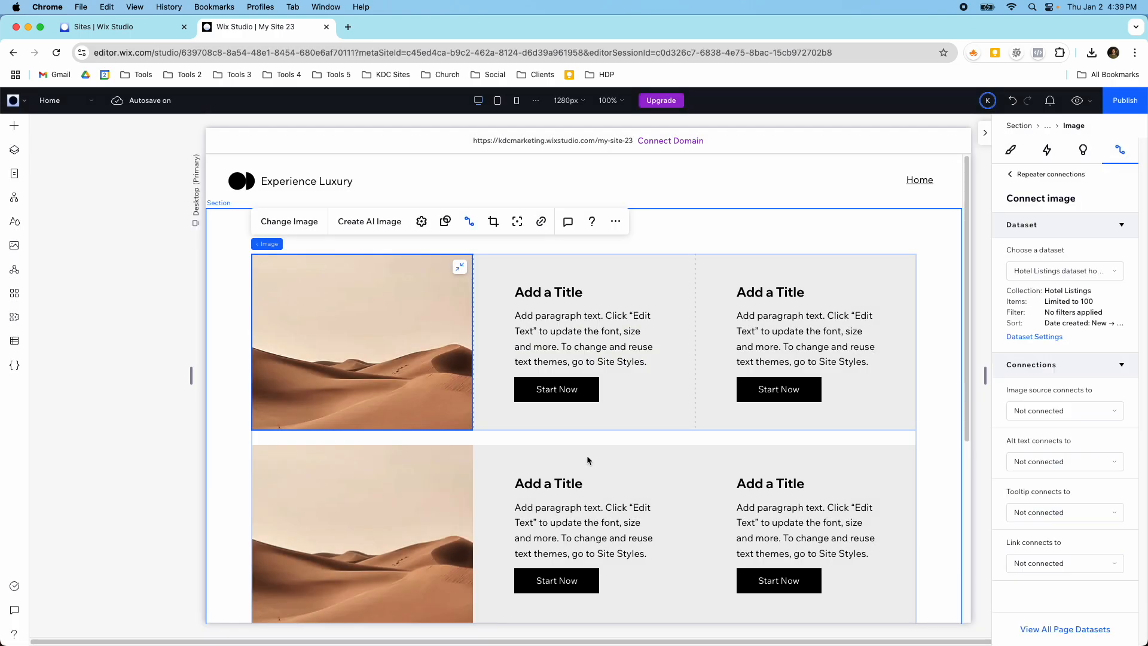
# Connect the image source of the repeater's image to the Listing Image (Image) field
pyautogui.click(454, 291)
pyautogui.click(447, 292)
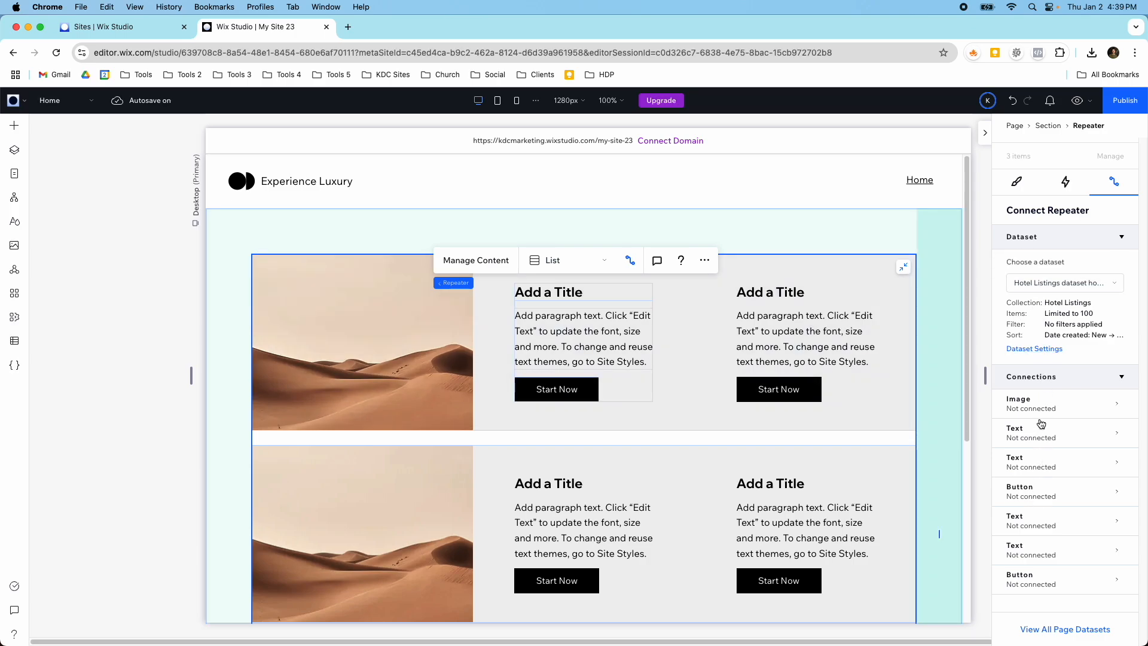
pyautogui.click(421, 342)
pyautogui.click(398, 349)
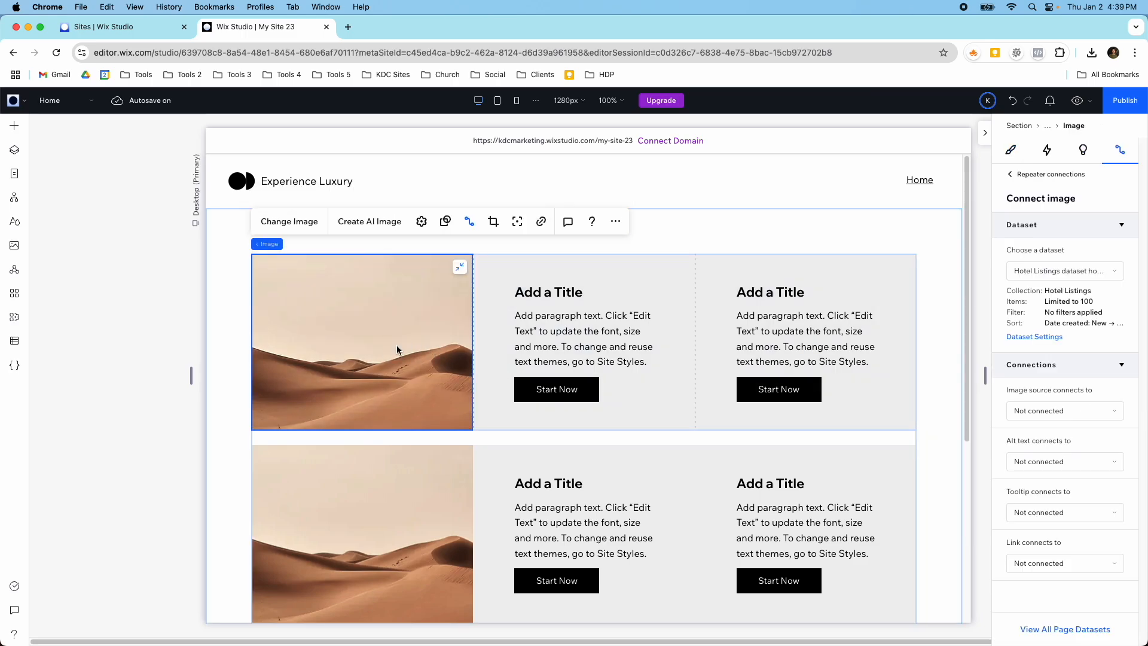
pyautogui.click(1035, 411)
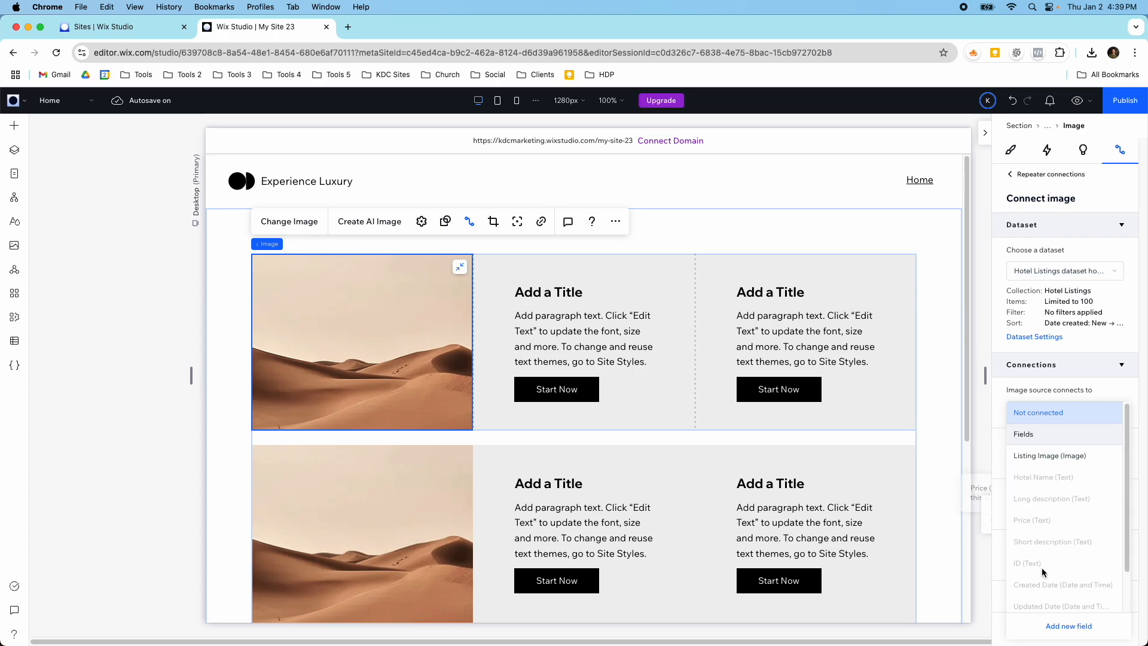
pyautogui.click(1044, 459)
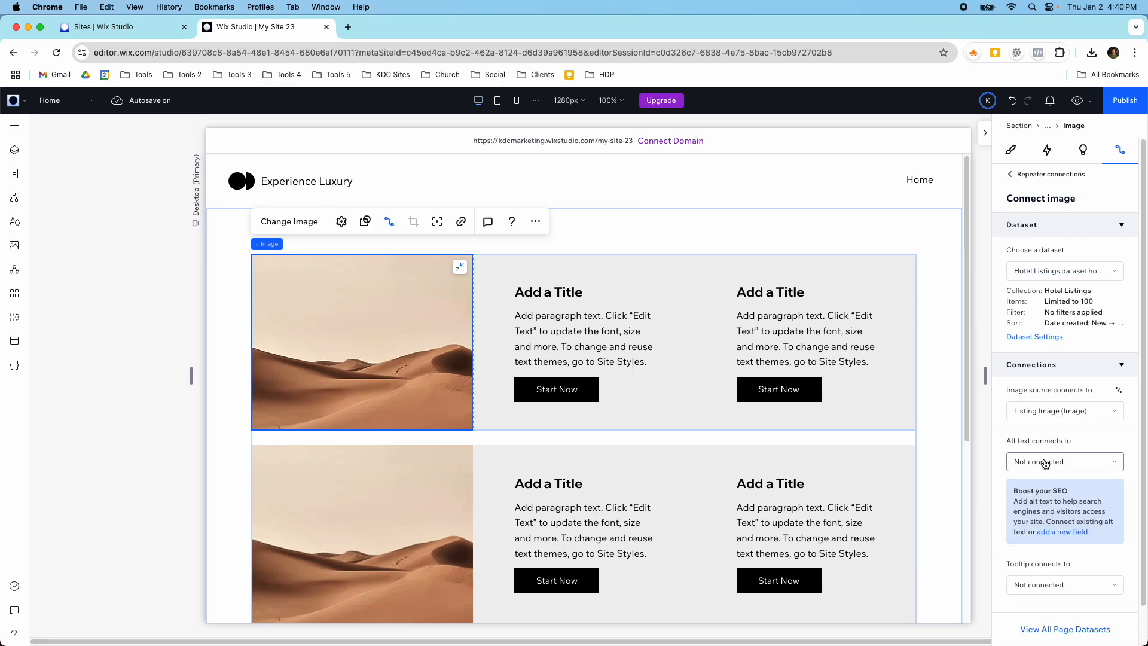
# Connect the title text in the item's middle stack to the Hotel Name (Text) field
pyautogui.scroll(-5, 508, 352)
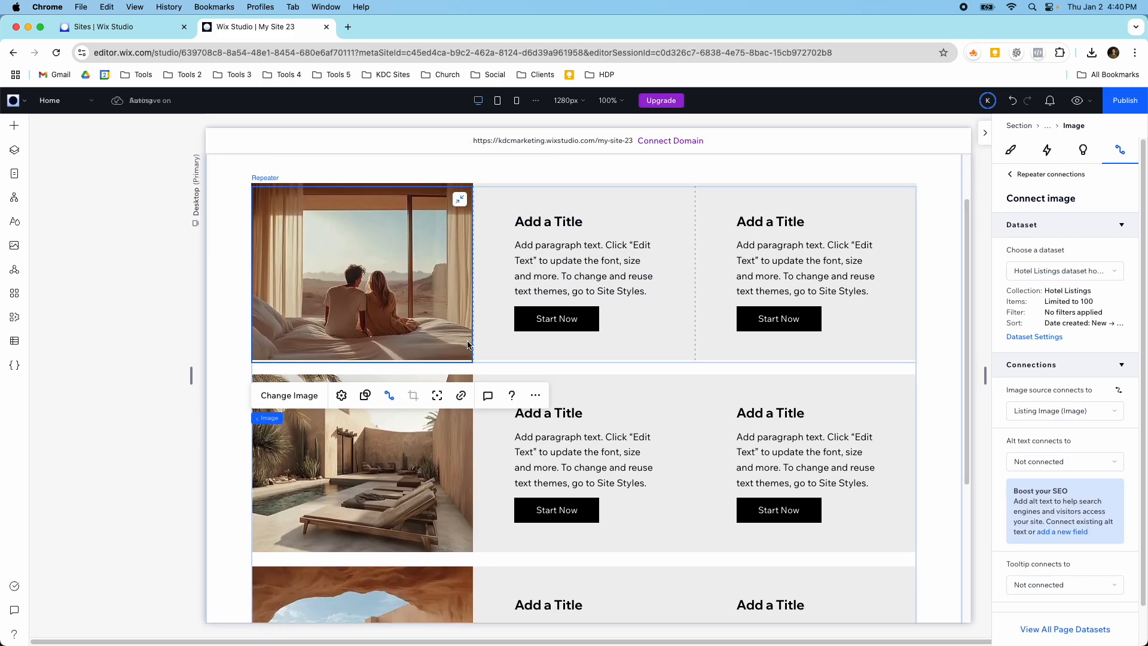
pyautogui.scroll(3, 419, 359)
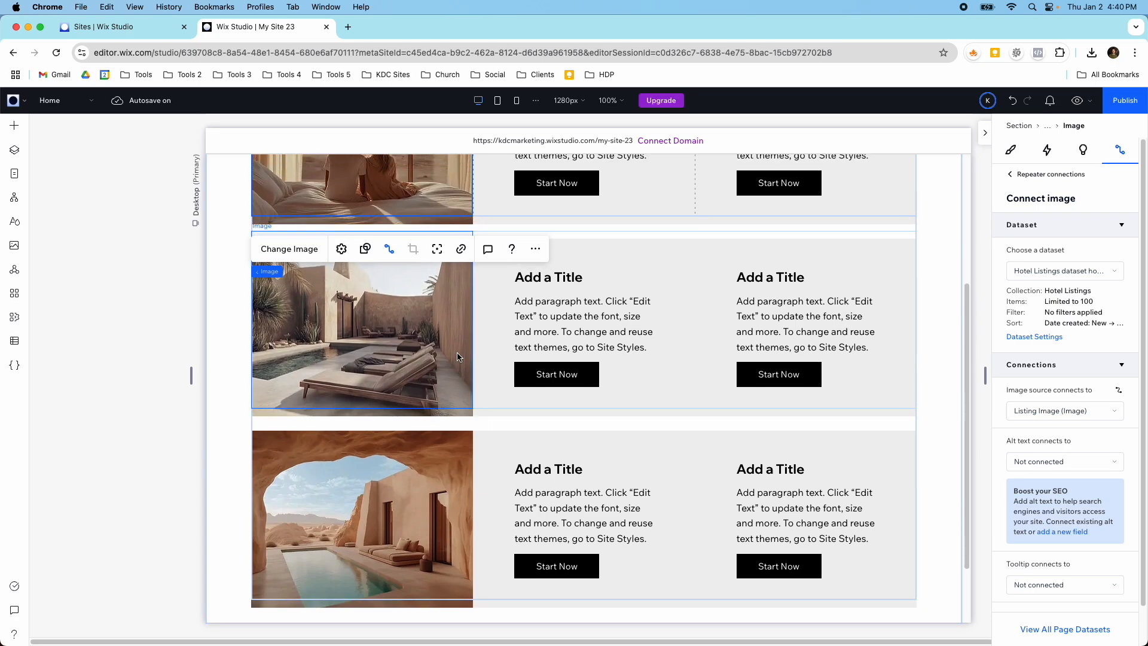
pyautogui.scroll(-2, 376, 415)
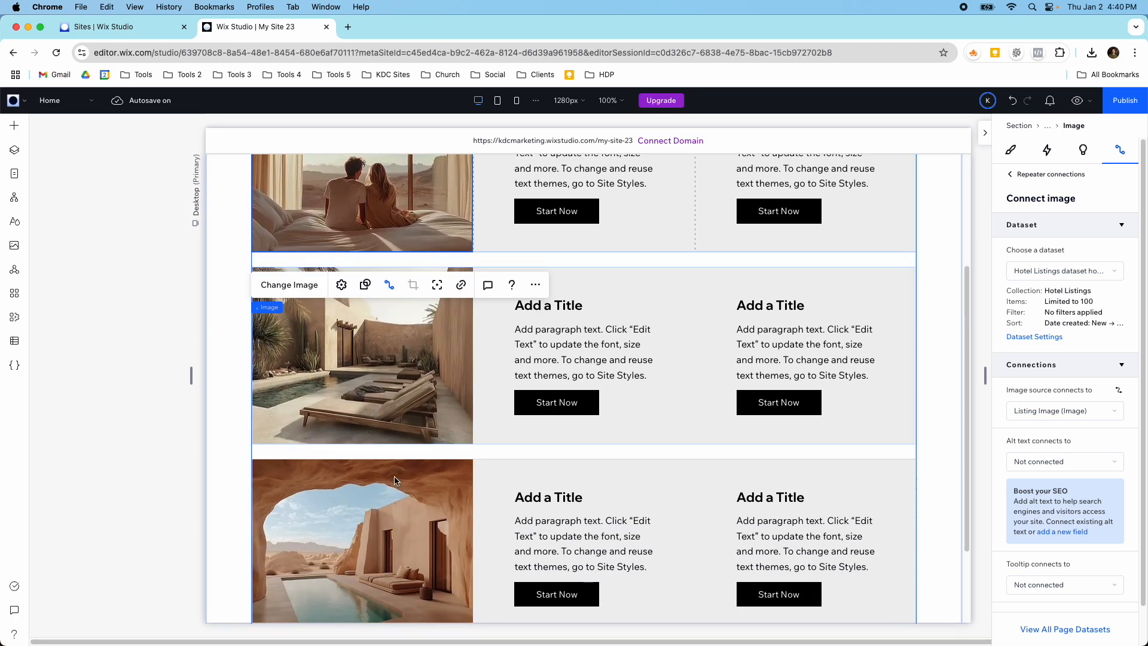
pyautogui.scroll(2, 548, 235)
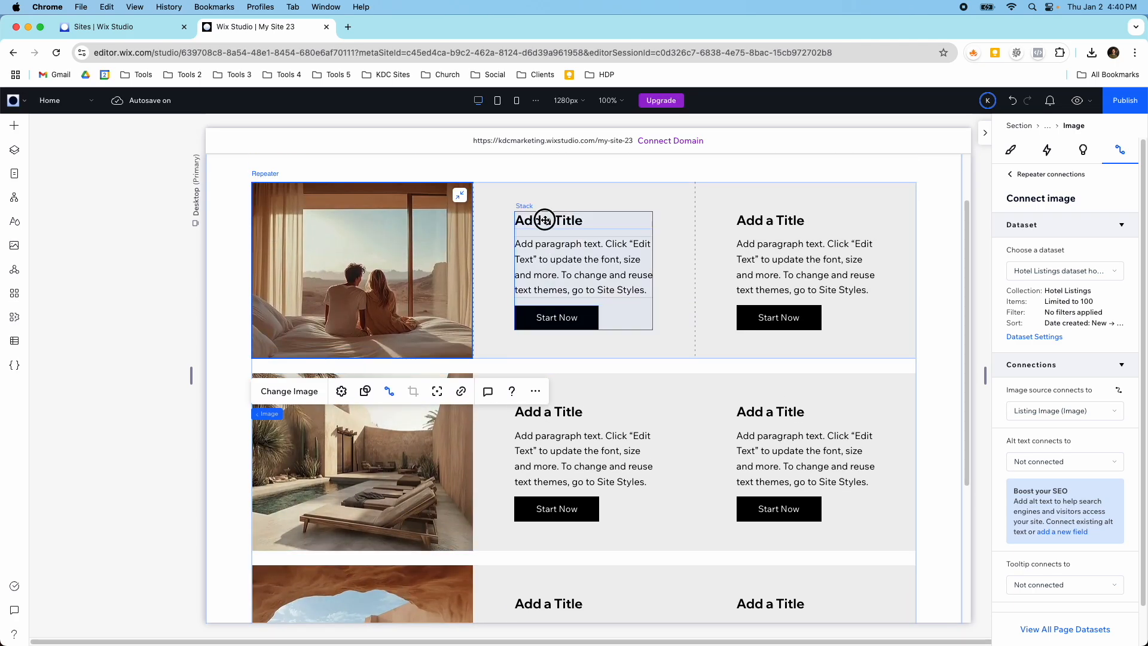
pyautogui.click(556, 220)
pyautogui.click(557, 220)
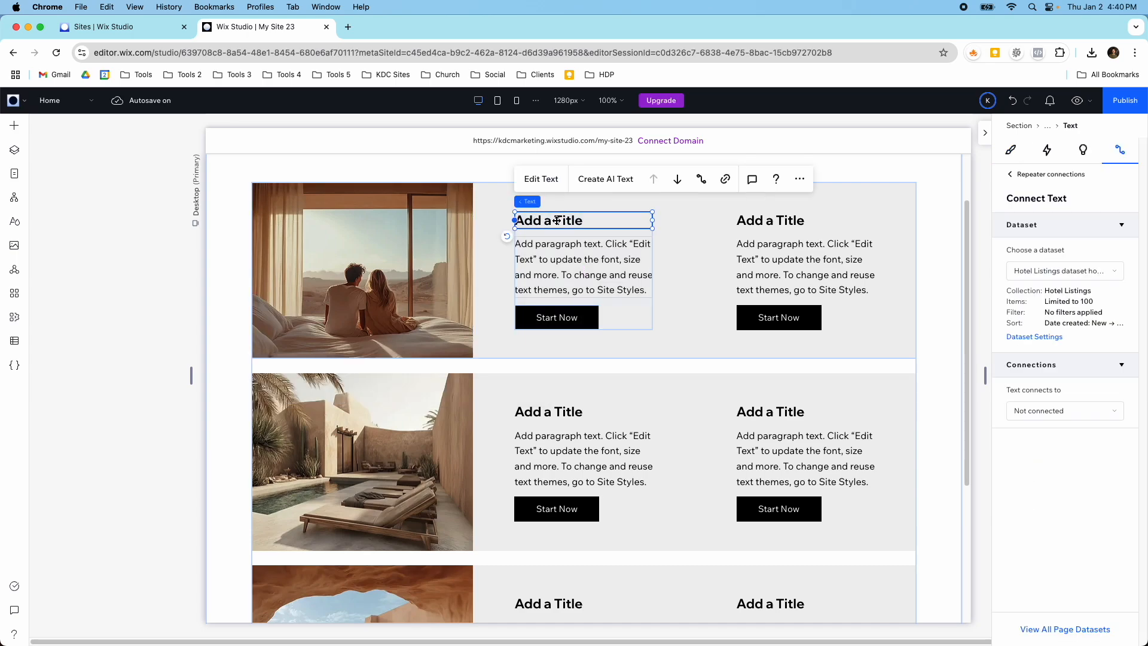
pyautogui.click(1053, 410)
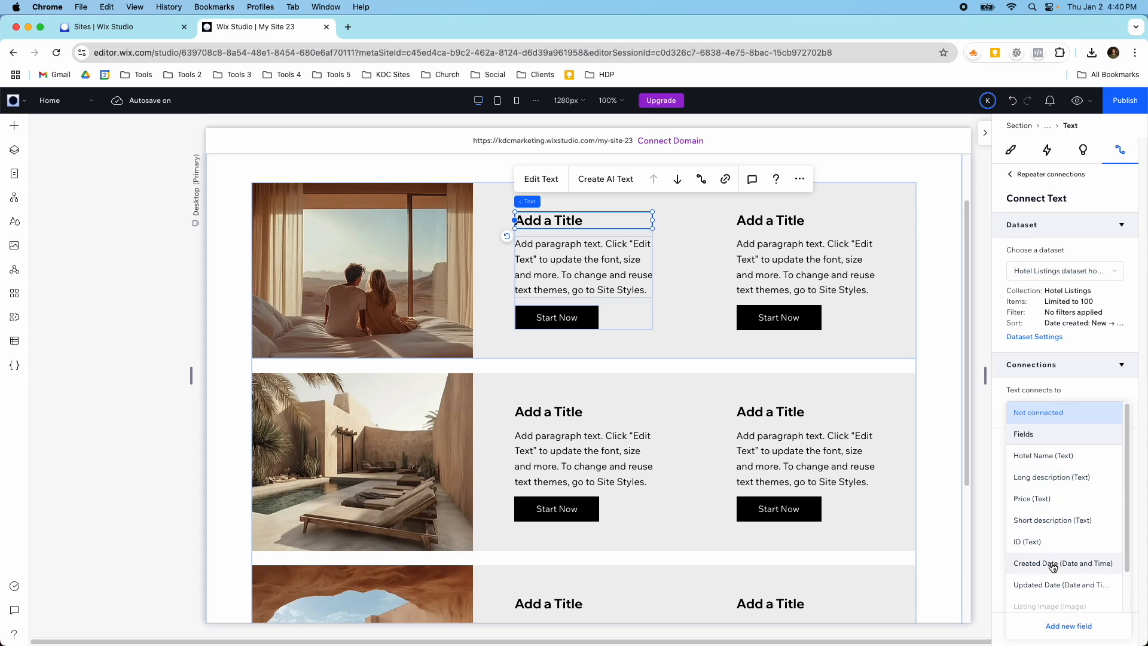
pyautogui.scroll(-1, 1053, 544)
pyautogui.scroll(1, 1053, 541)
pyautogui.click(1045, 409)
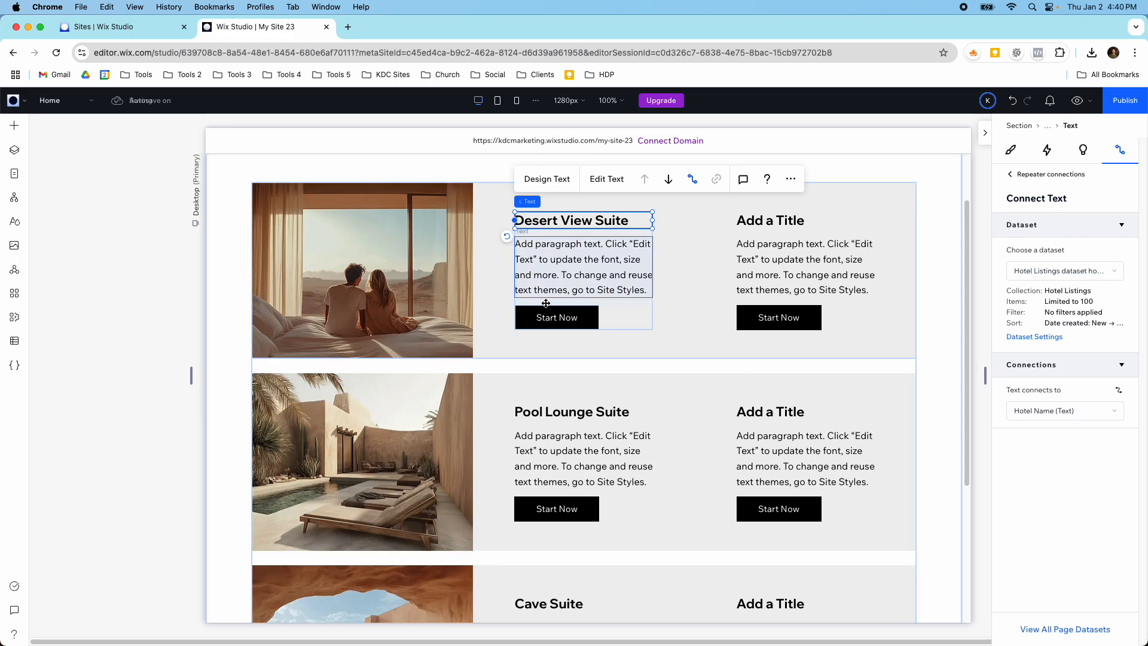
# Connect the paragraph text in the item's middle stack to the Short description (Text) field
pyautogui.scroll(-3, 546, 324)
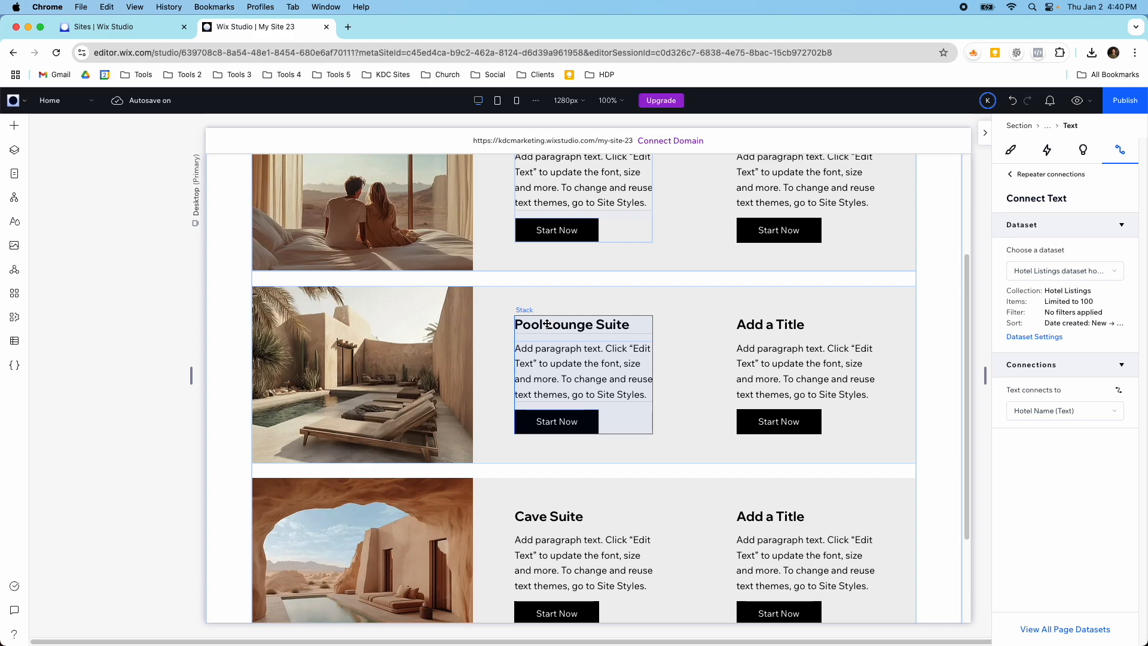
pyautogui.scroll(5, 547, 324)
pyautogui.click(556, 338)
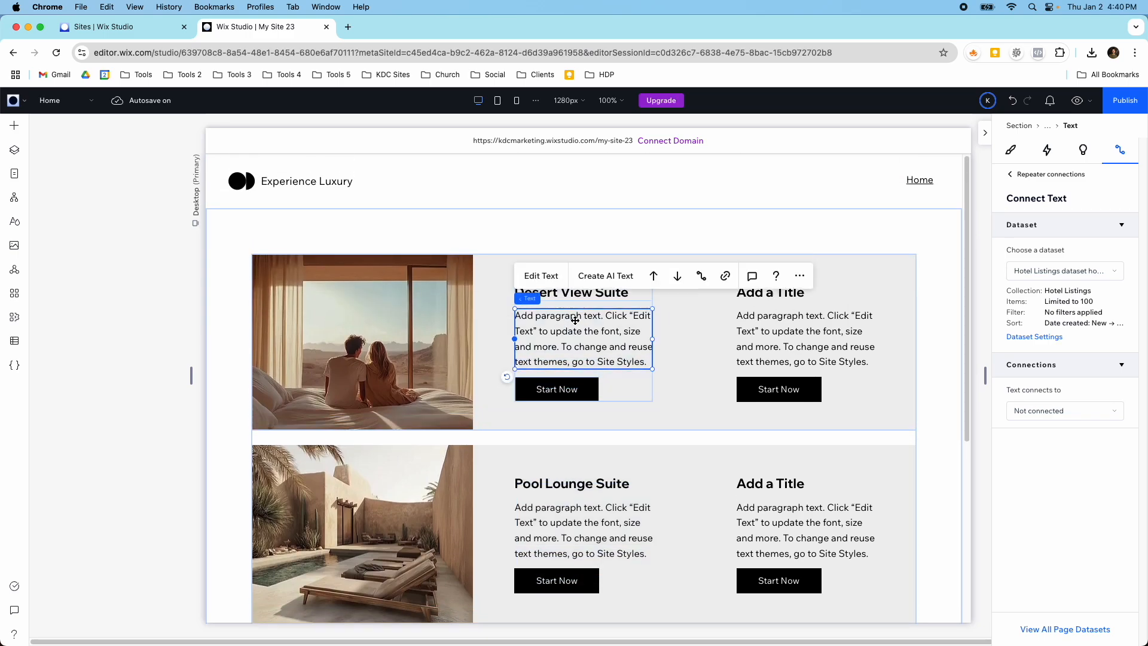
pyautogui.click(1038, 413)
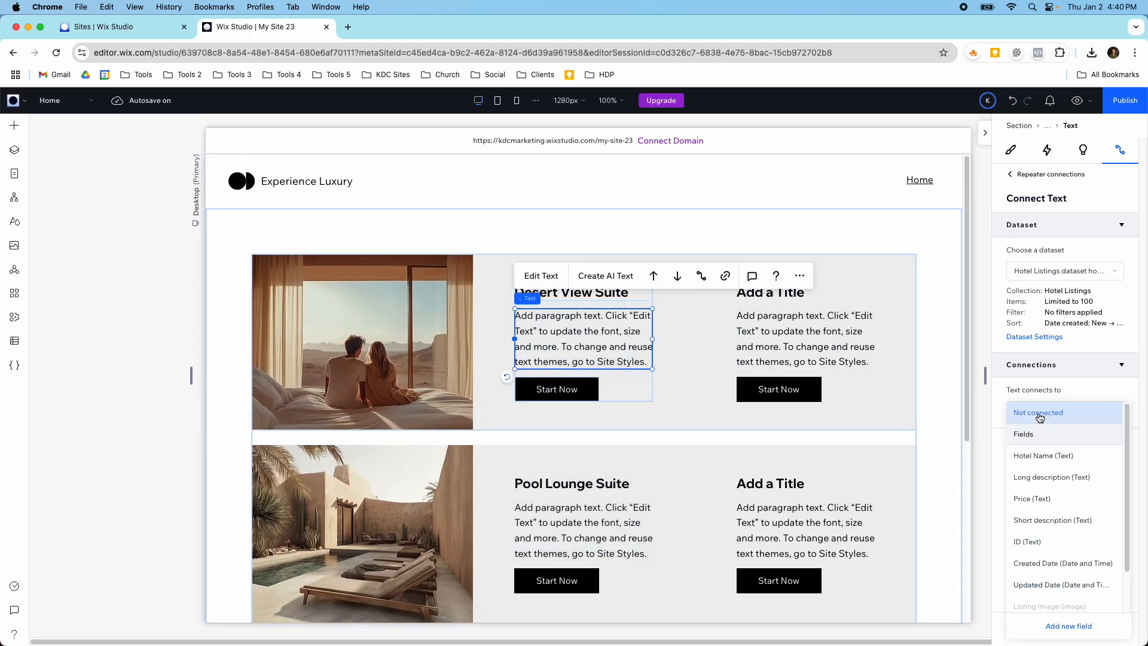
pyautogui.click(1061, 512)
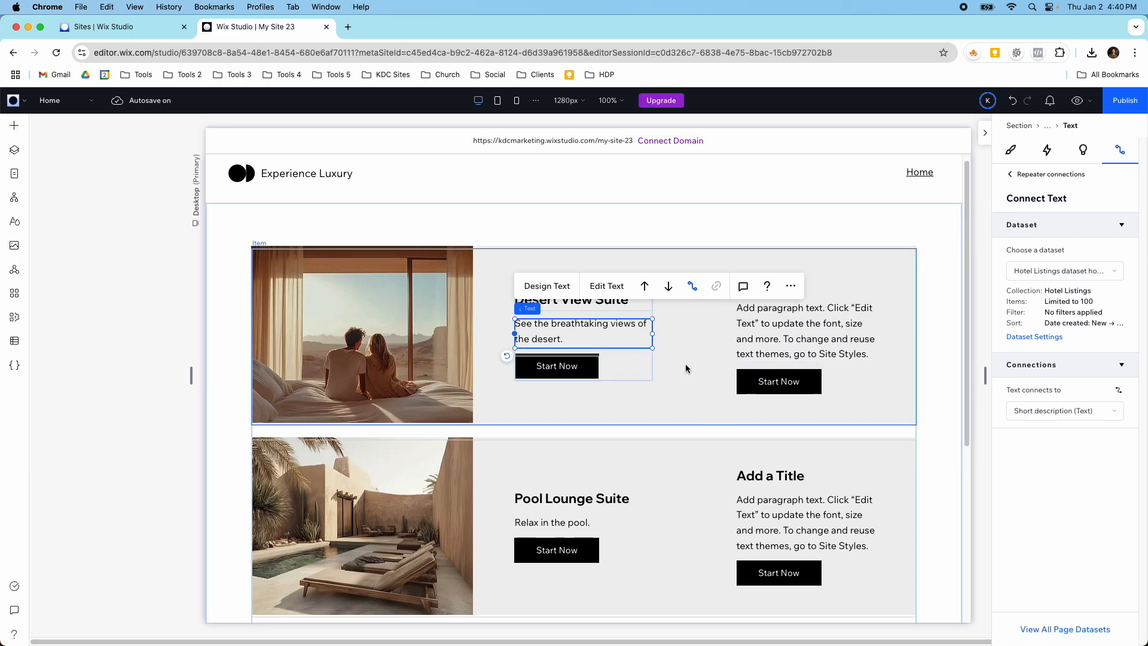
# Change the title text in the repeater item's third column to "Pricing Info"
pyautogui.scroll(-4, 661, 388)
pyautogui.scroll(-5, 507, 415)
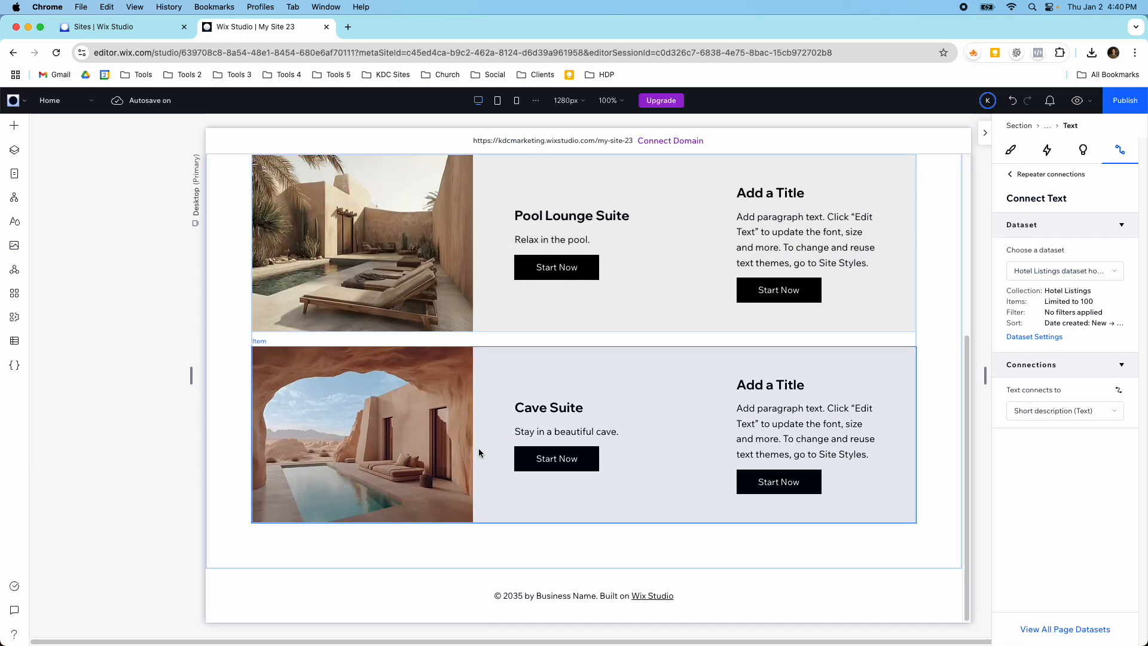
pyautogui.scroll(3, 663, 418)
pyautogui.scroll(4, 663, 419)
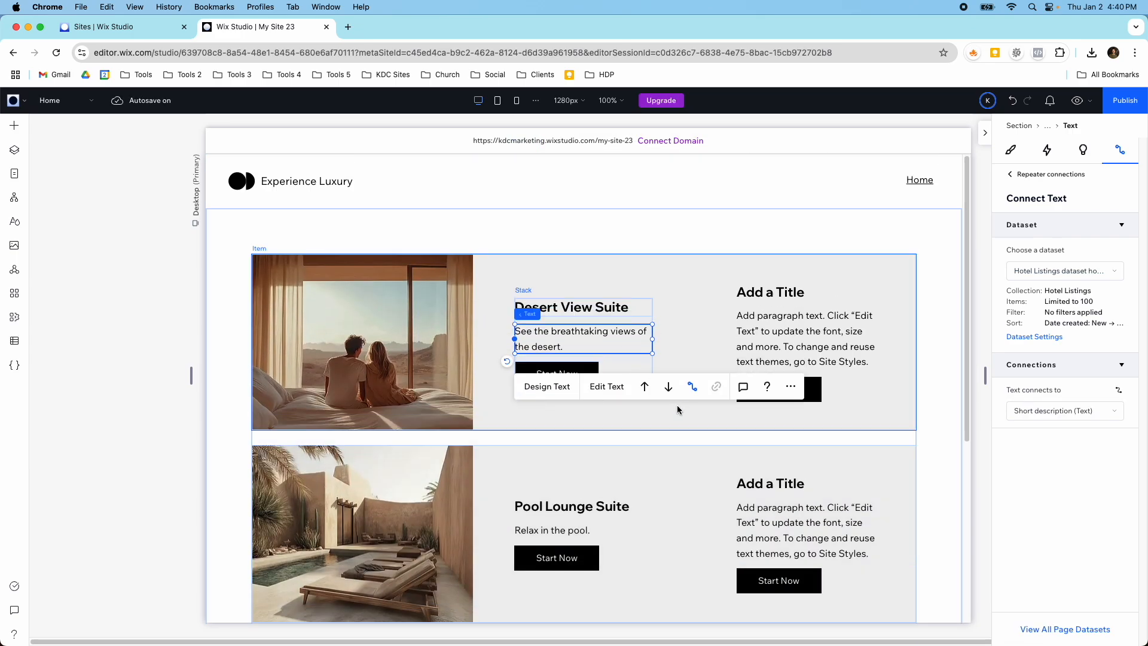
pyautogui.click(788, 332)
pyautogui.click(783, 291)
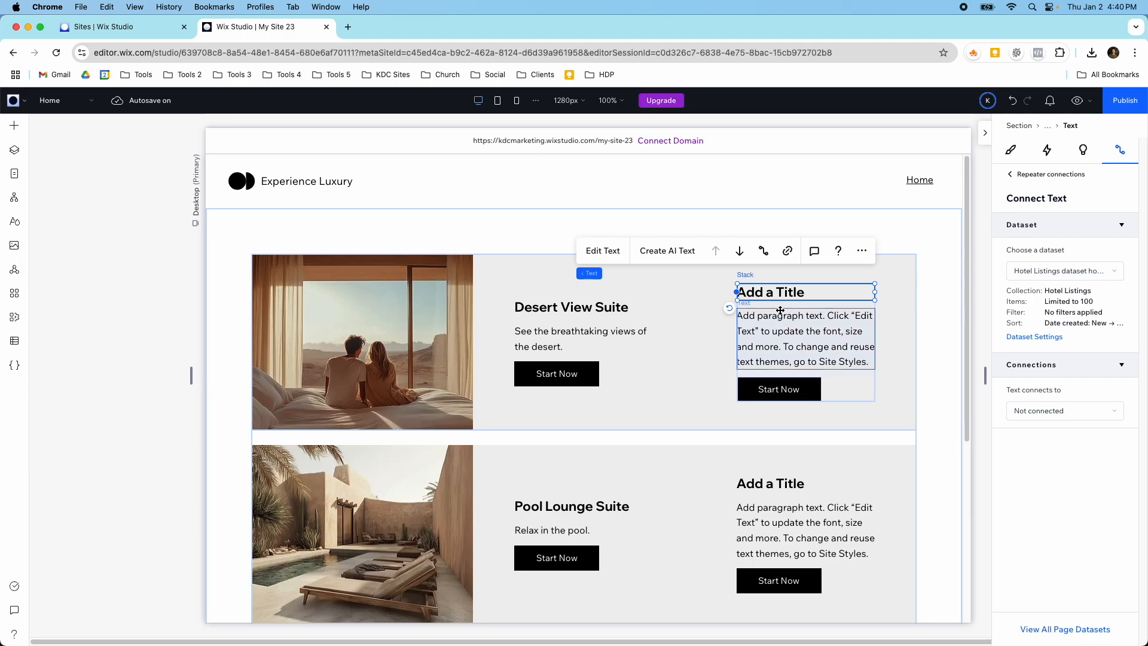
pyautogui.doubleClick(774, 291)
pyautogui.write('Pricing Info')
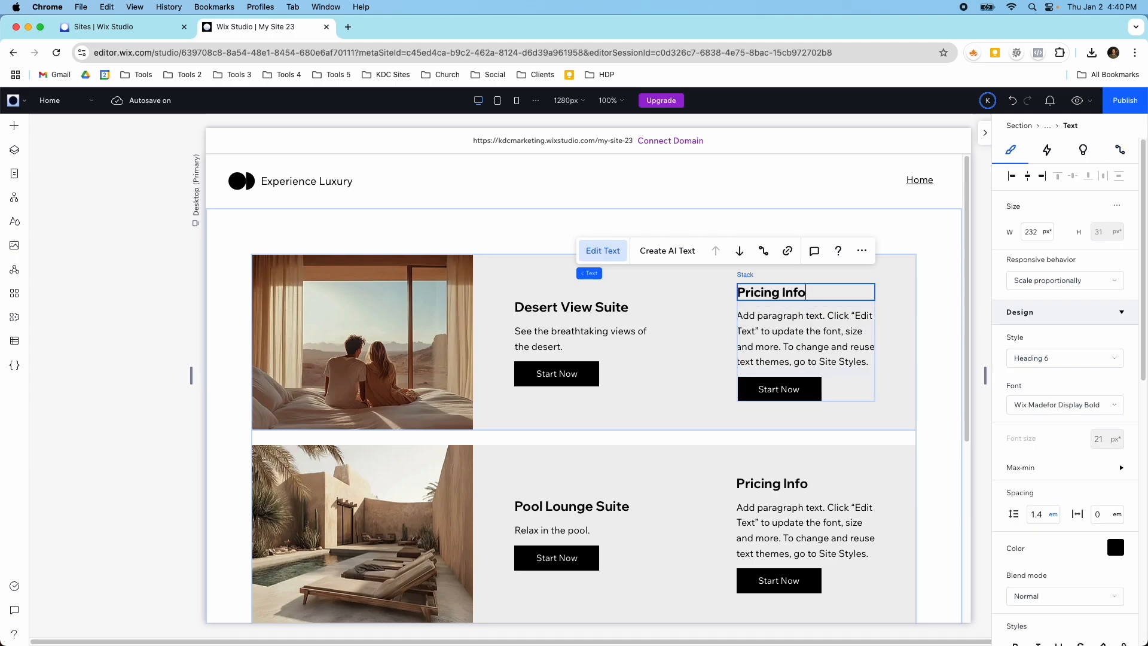
# Connect the paragraph text under the Pricing Info title to the Price (Text) field
pyautogui.scroll(-4, 739, 302)
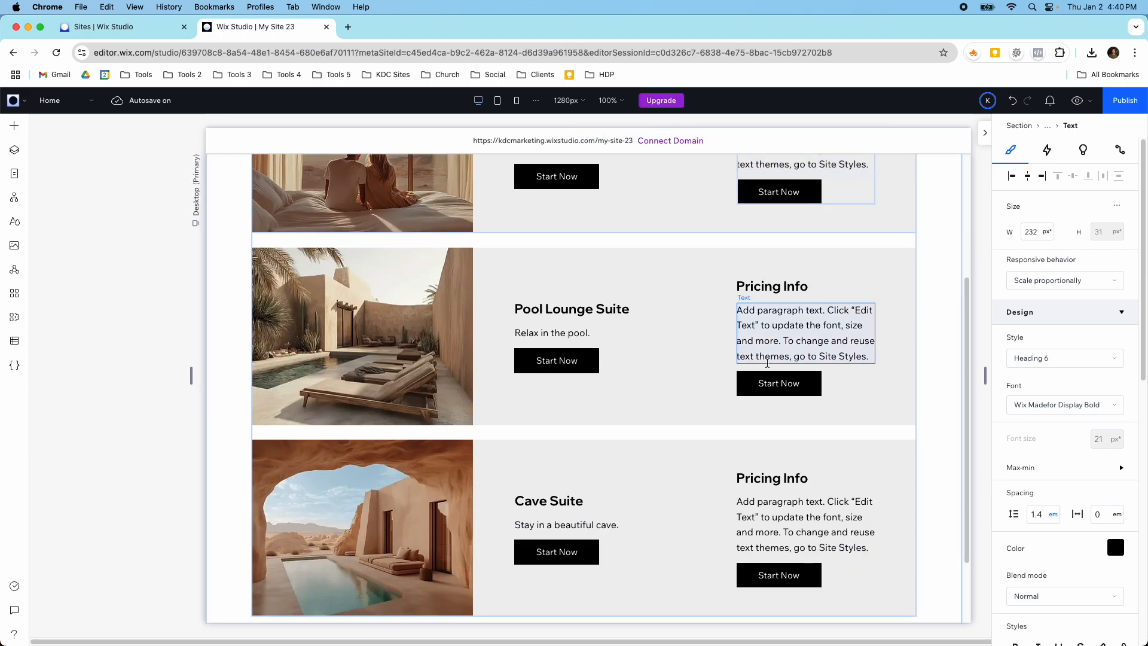
pyautogui.scroll(-2, 740, 302)
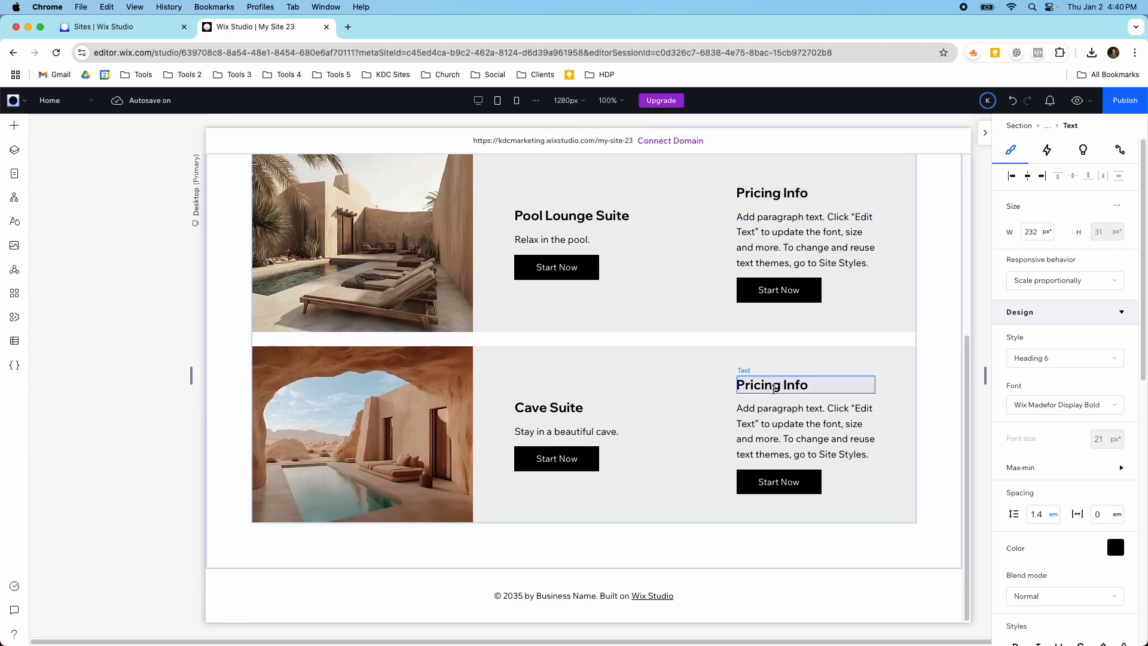
pyautogui.scroll(5, 776, 398)
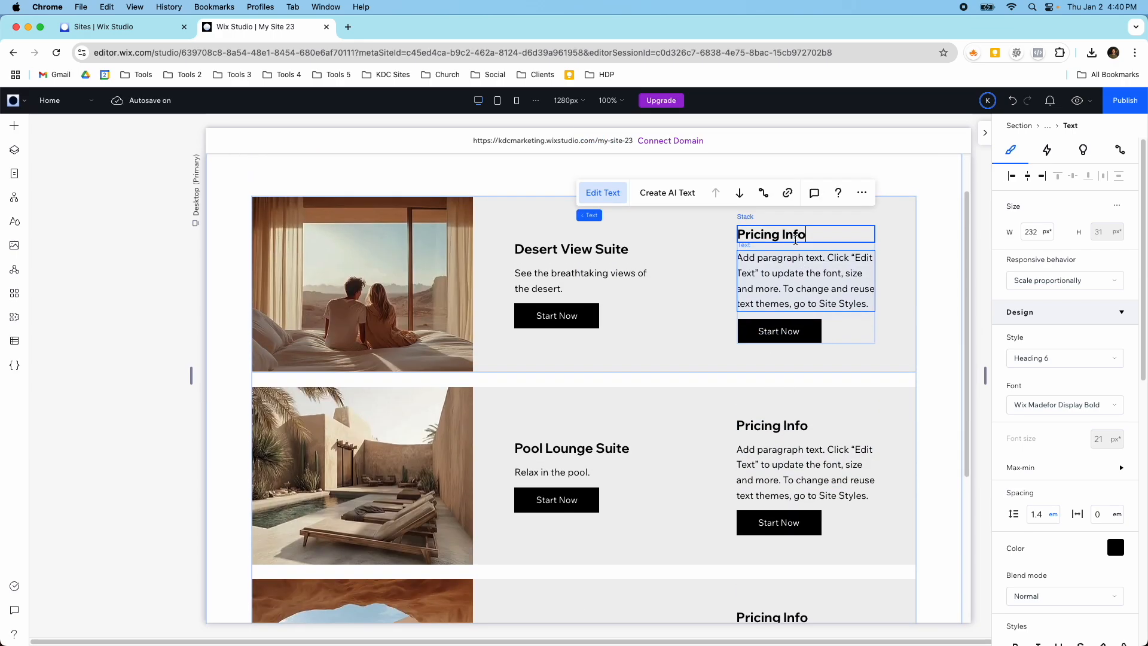
pyautogui.scroll(-2, 786, 269)
pyautogui.scroll(-2, 777, 323)
pyautogui.click(778, 265)
pyautogui.doubleClick(778, 265)
pyautogui.press('Escape')
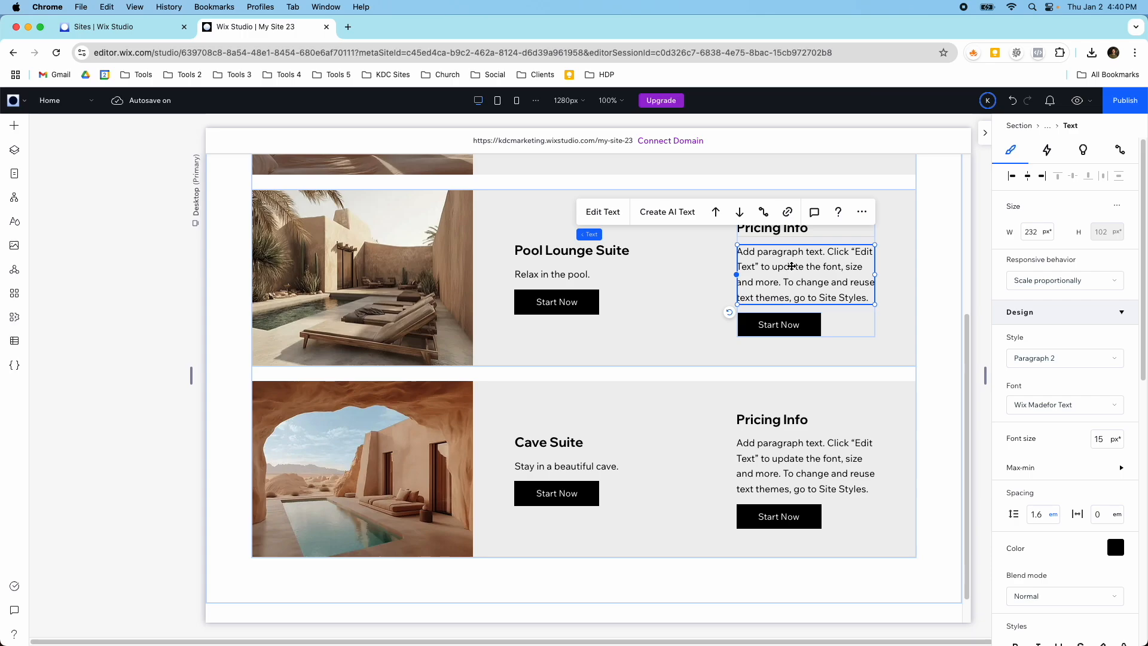
pyautogui.click(763, 213)
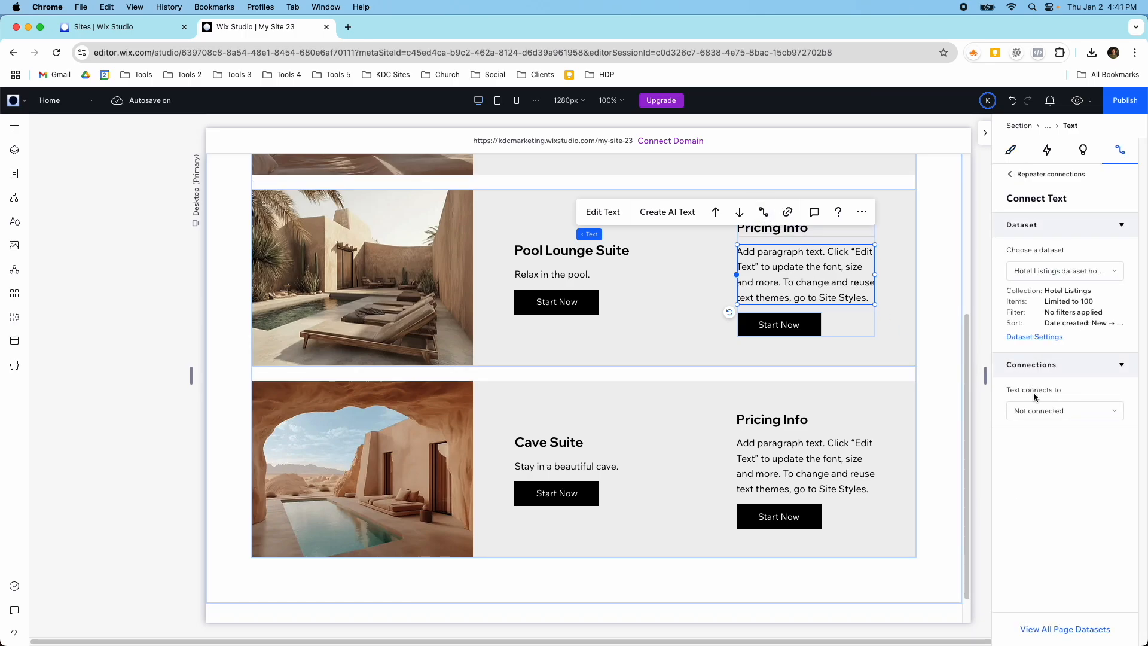
pyautogui.click(1037, 412)
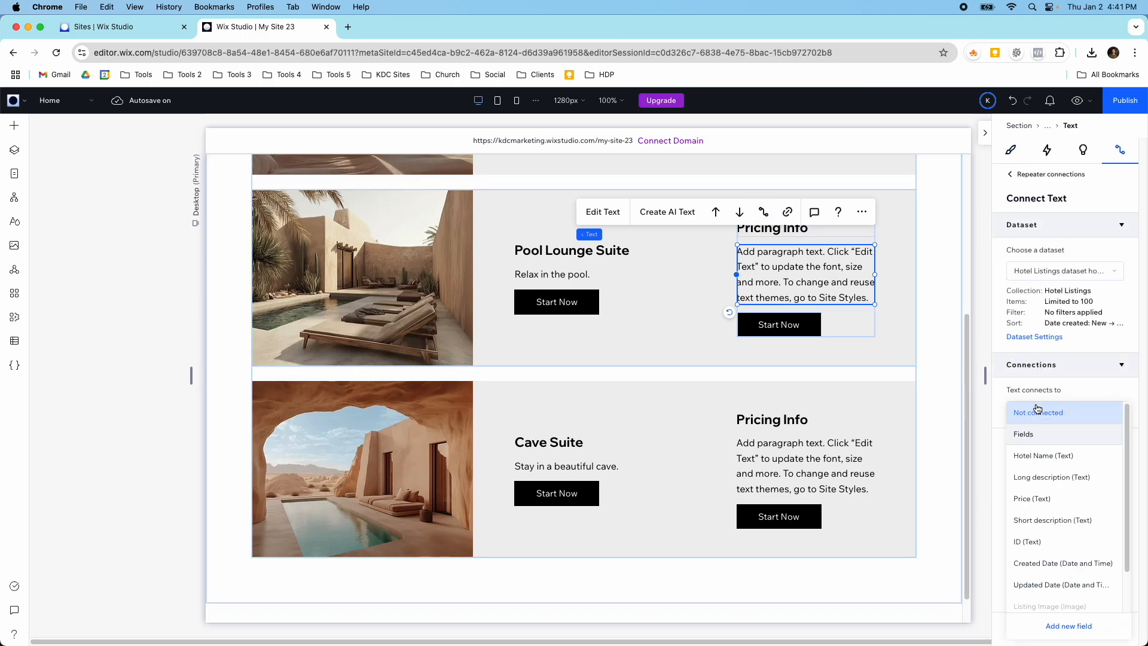
pyautogui.click(1045, 496)
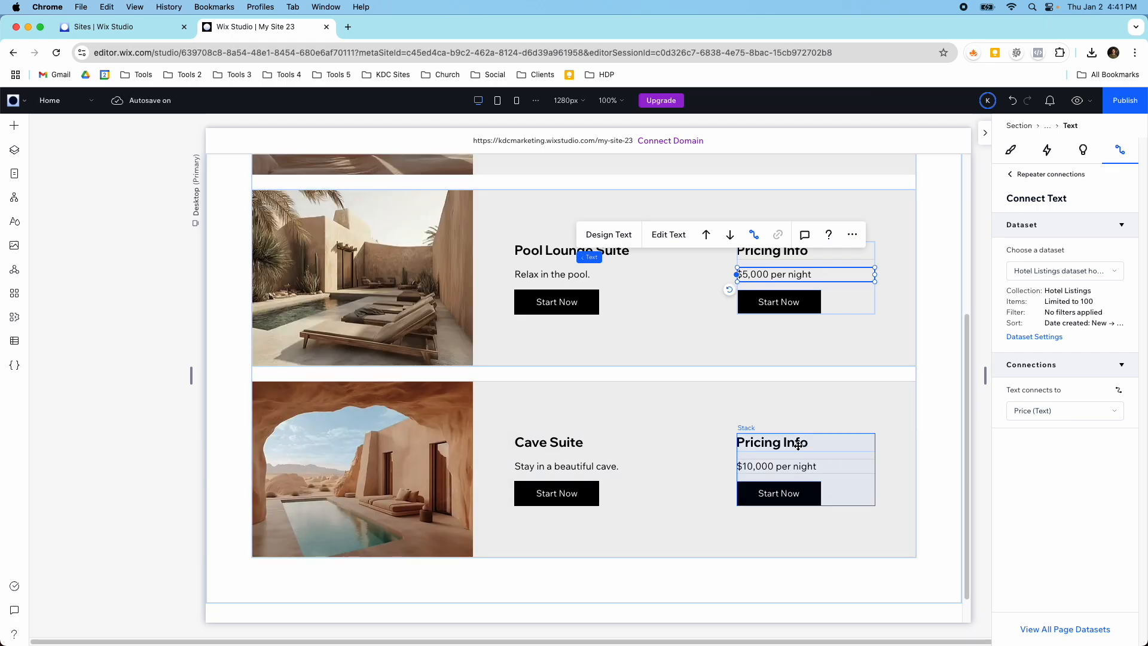
# Delete the Start Now button beneath the price text in the repeater item's third column
pyautogui.scroll(1, 795, 454)
pyautogui.click(778, 351)
pyautogui.press('Delete')
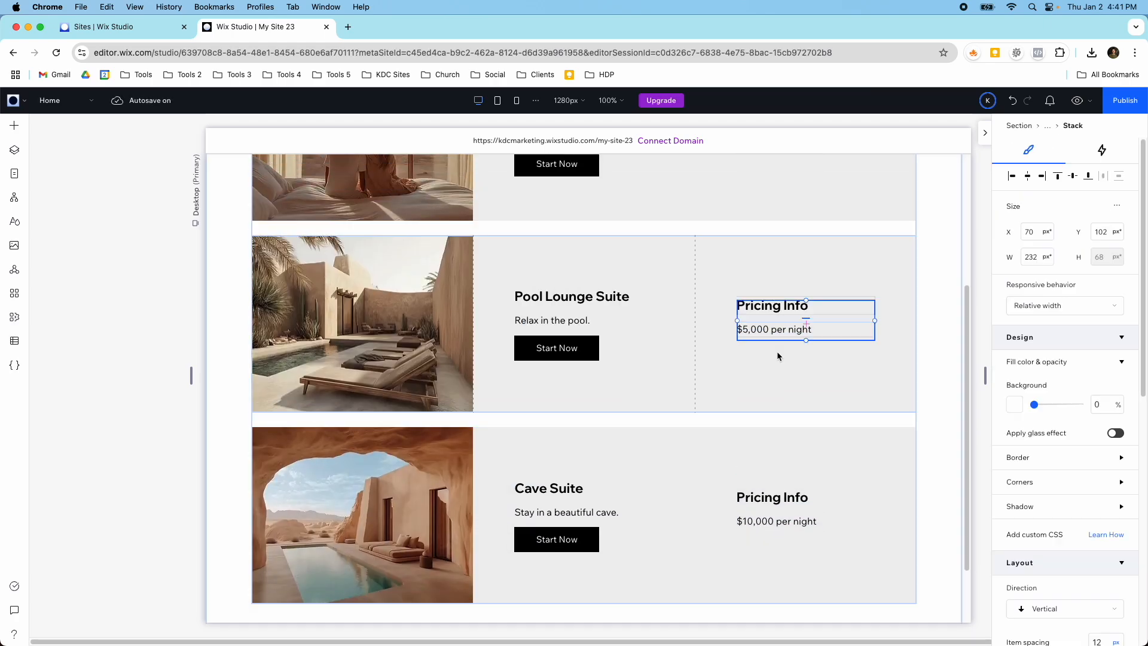
# Change the label of the Start Now button in the item's middle stack to "Learn More"
pyautogui.click(550, 351)
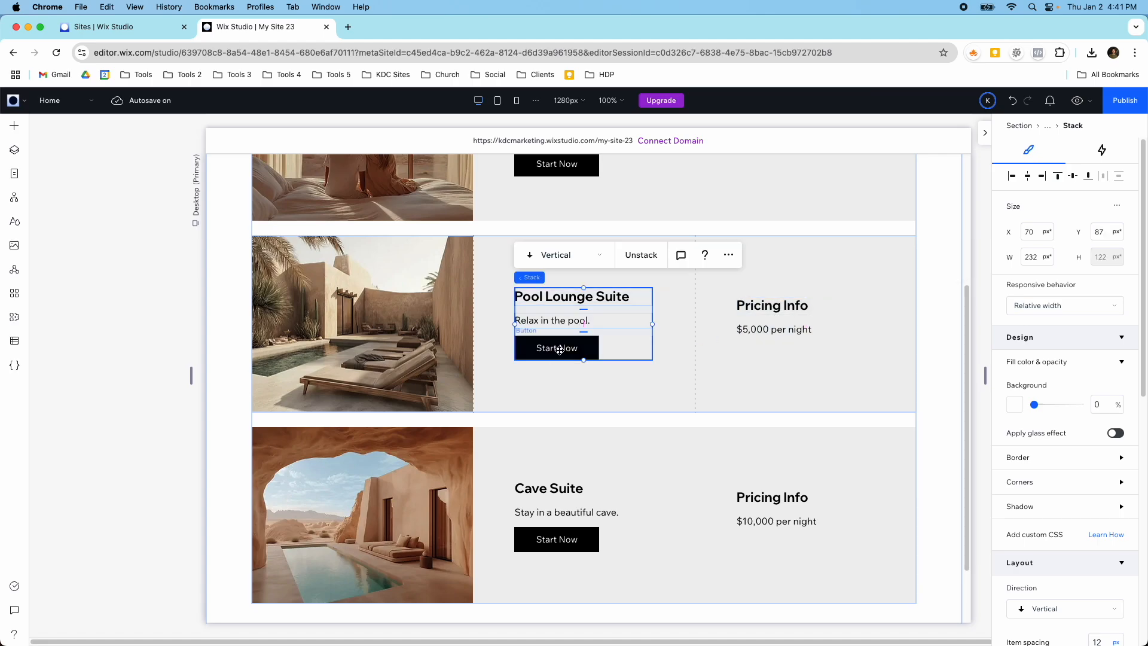
pyautogui.click(545, 170)
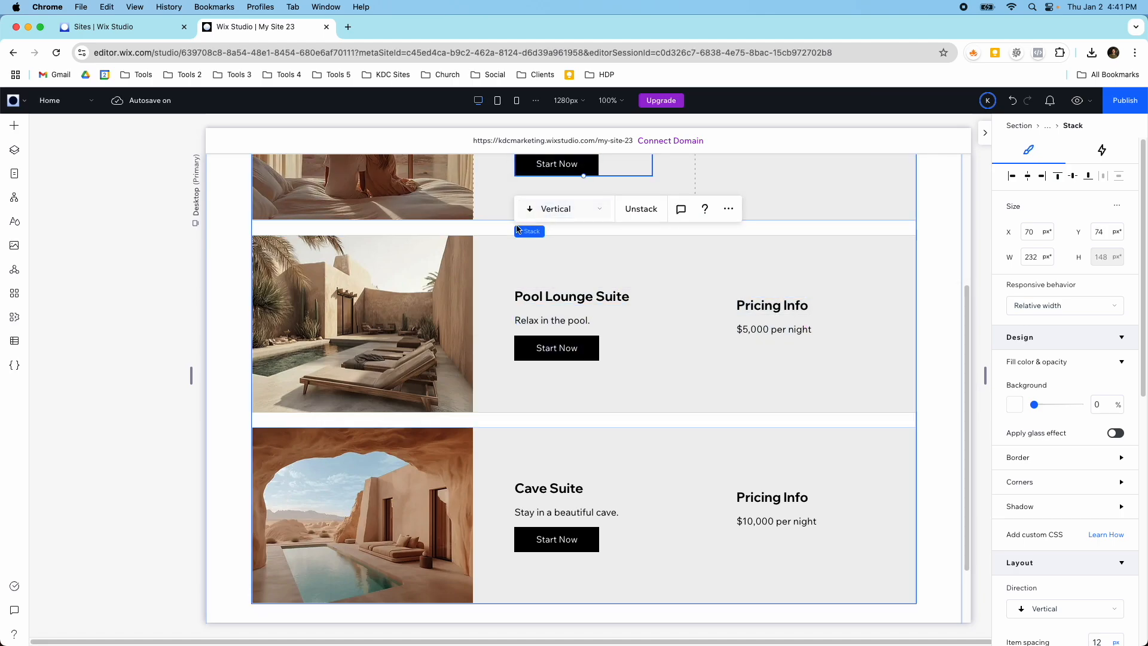
pyautogui.scroll(2, 545, 222)
pyautogui.click(538, 273)
pyautogui.doubleClick(538, 274)
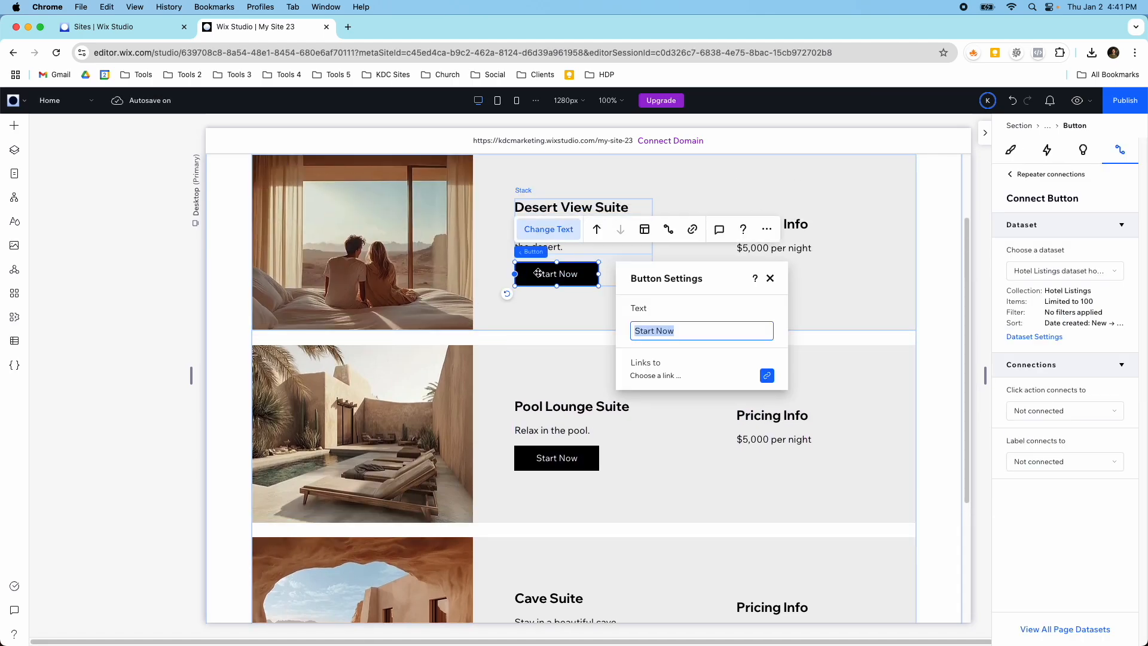
pyautogui.write('Learn more')
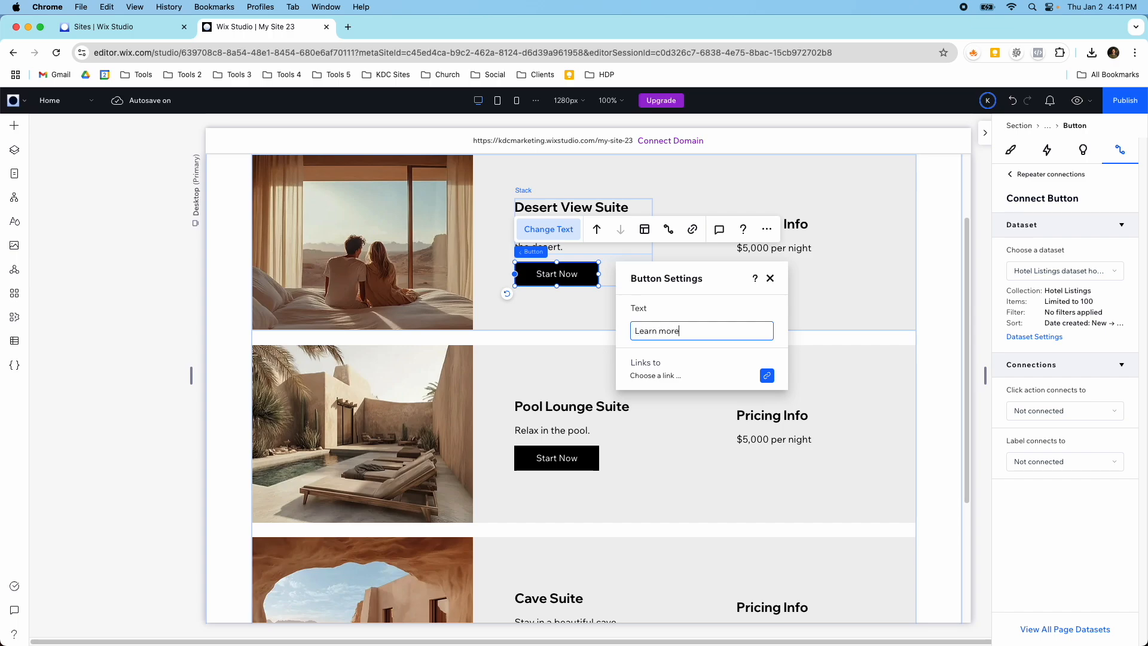
pyautogui.write('More')
pyautogui.press('Return')
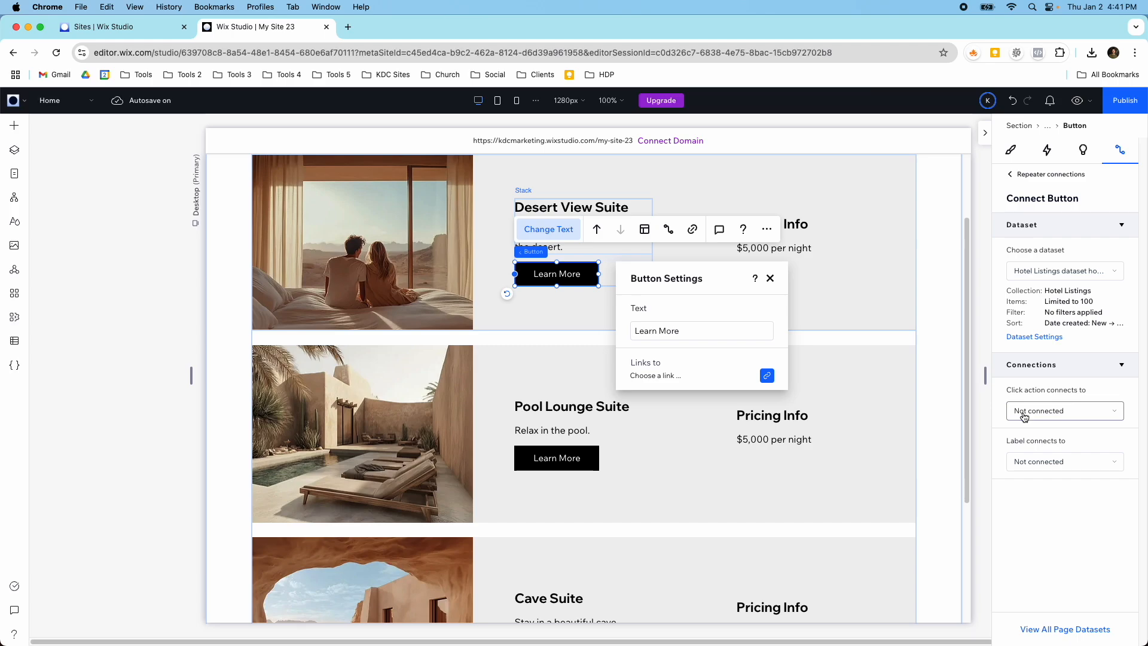
pyautogui.click(891, 286)
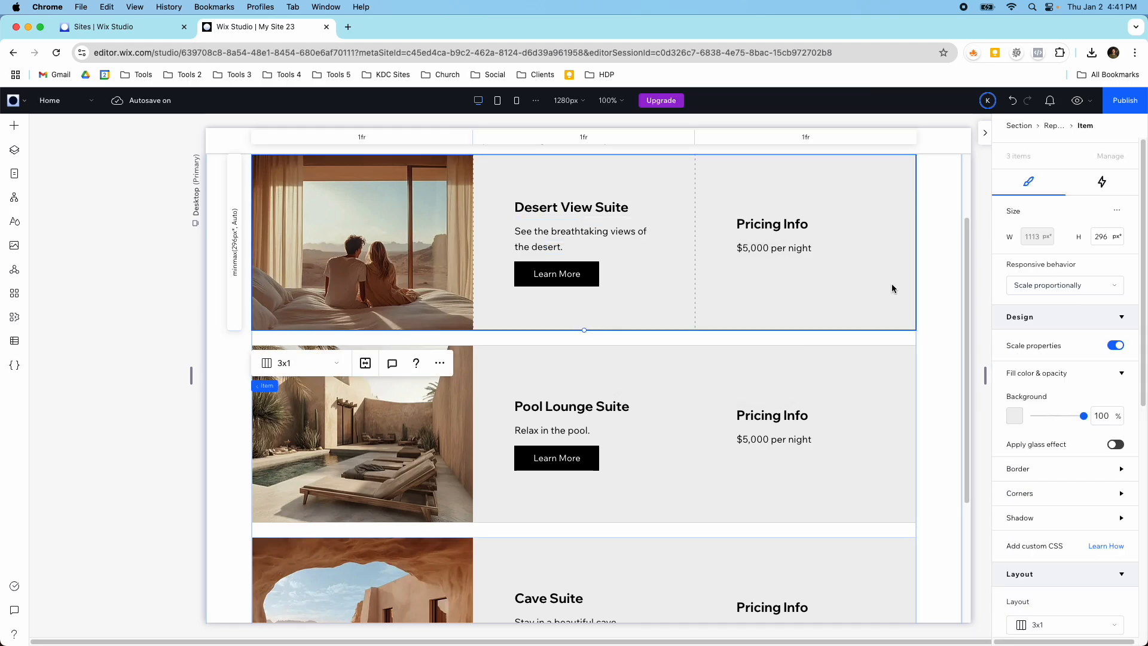
# Set the Desert View Suite's price to "$3,000 per night" in the Hotel Listings collection and return to the page
pyautogui.scroll(-1, 597, 298)
pyautogui.scroll(3, 575, 289)
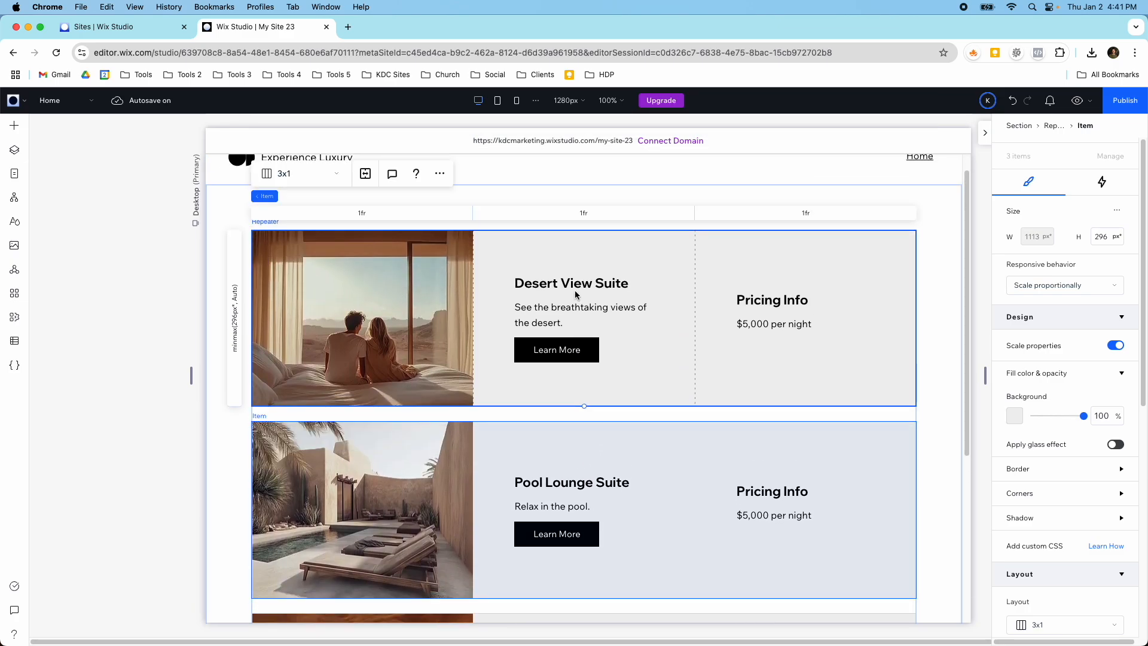
pyautogui.scroll(-1, 553, 279)
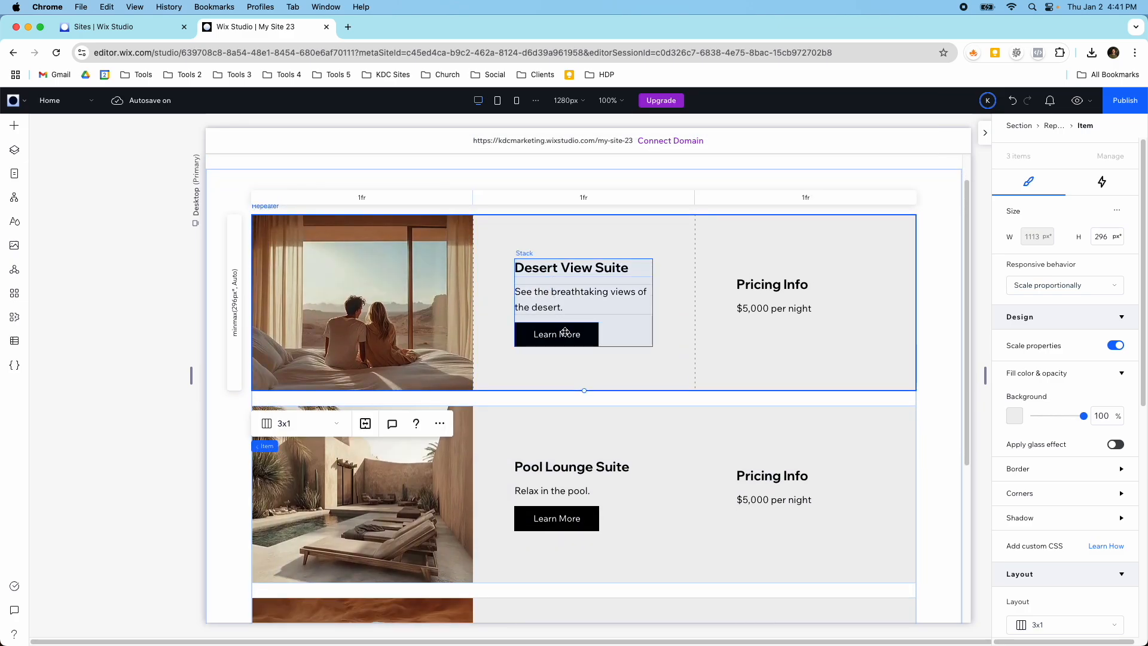
pyautogui.scroll(-5, 792, 337)
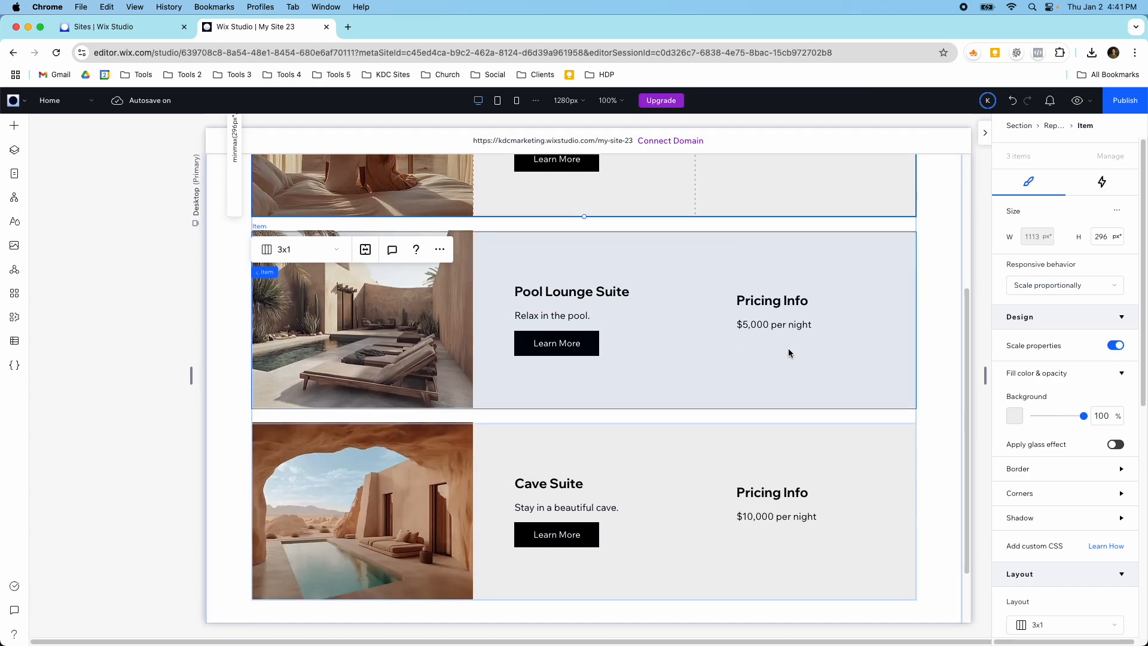
pyautogui.click(15, 342)
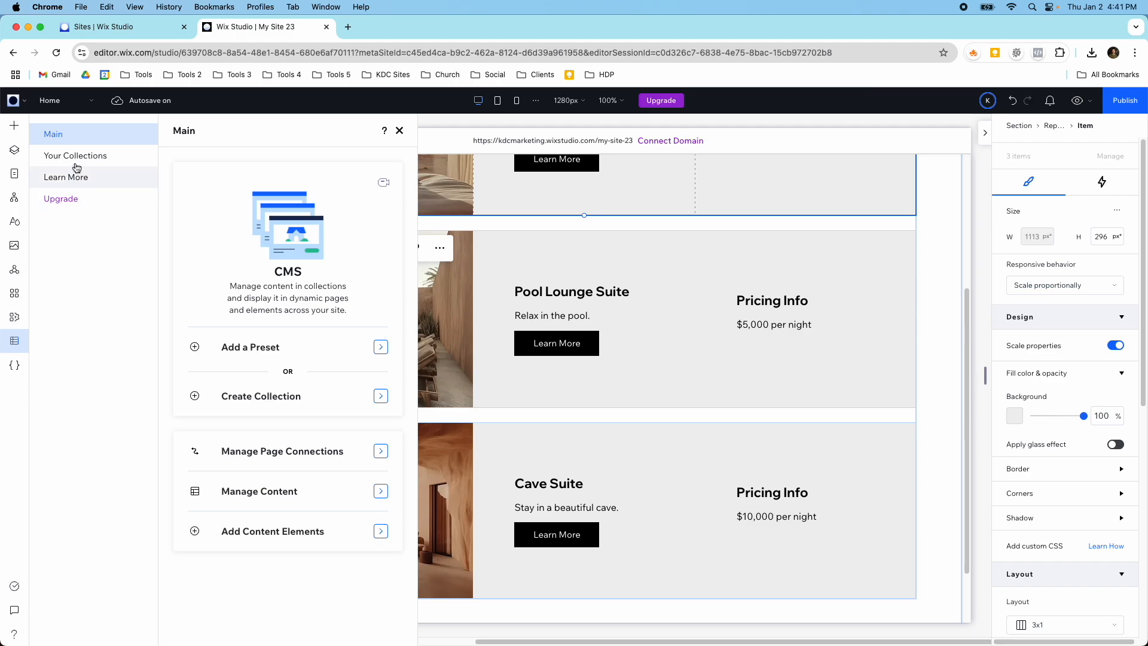
pyautogui.click(76, 161)
pyautogui.click(213, 217)
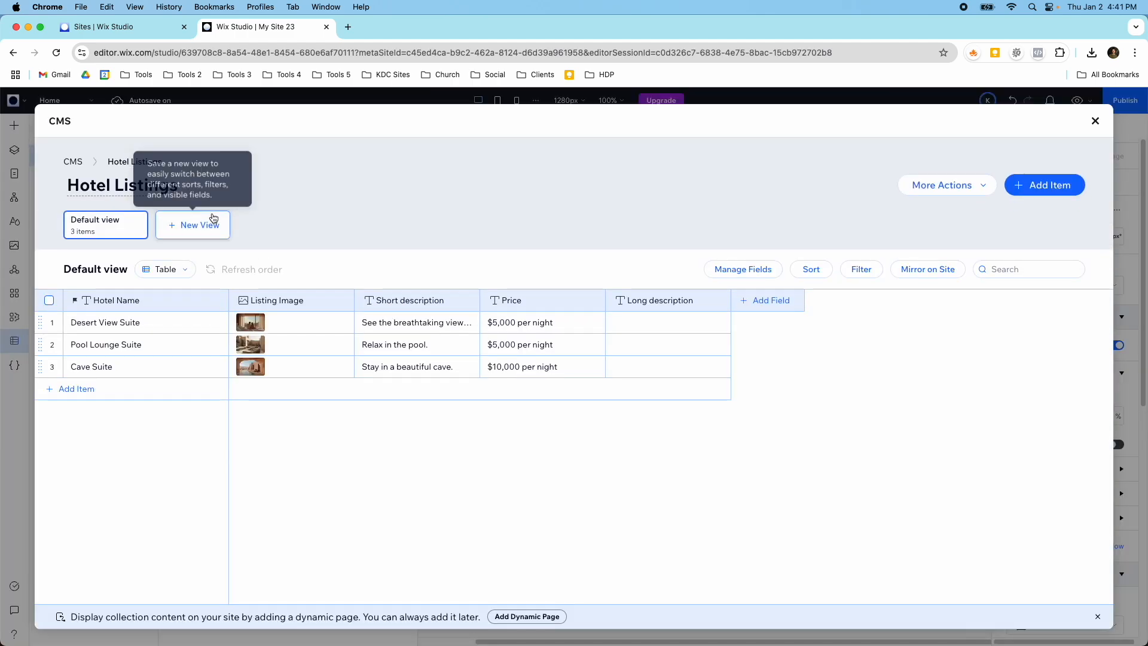
pyautogui.click(502, 327)
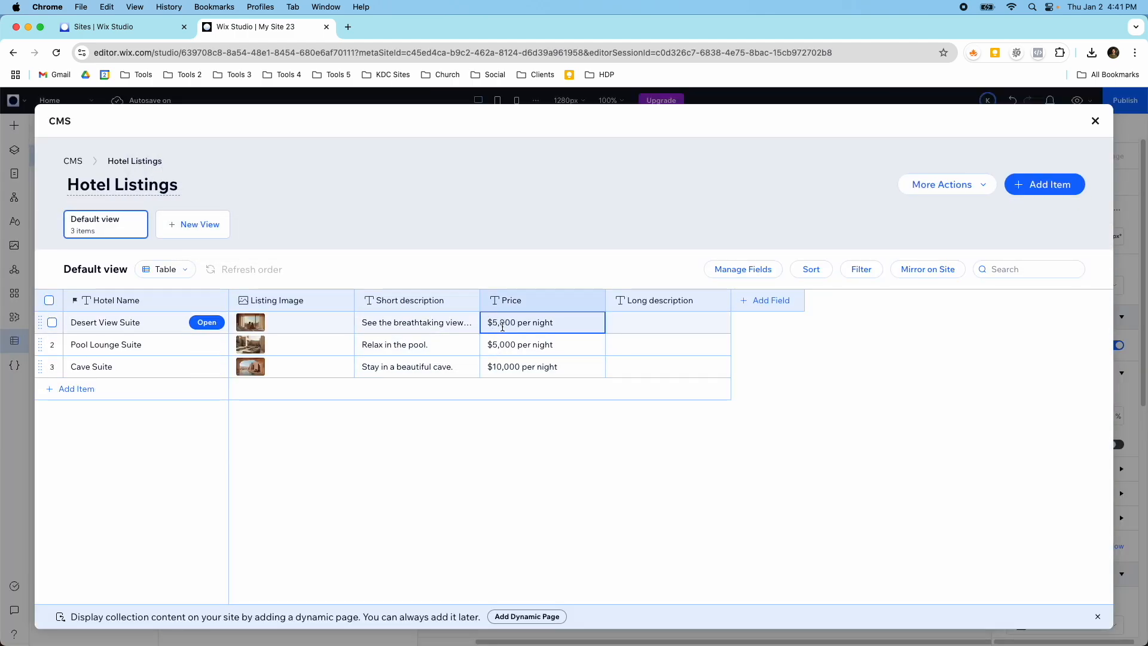
pyautogui.click(494, 326)
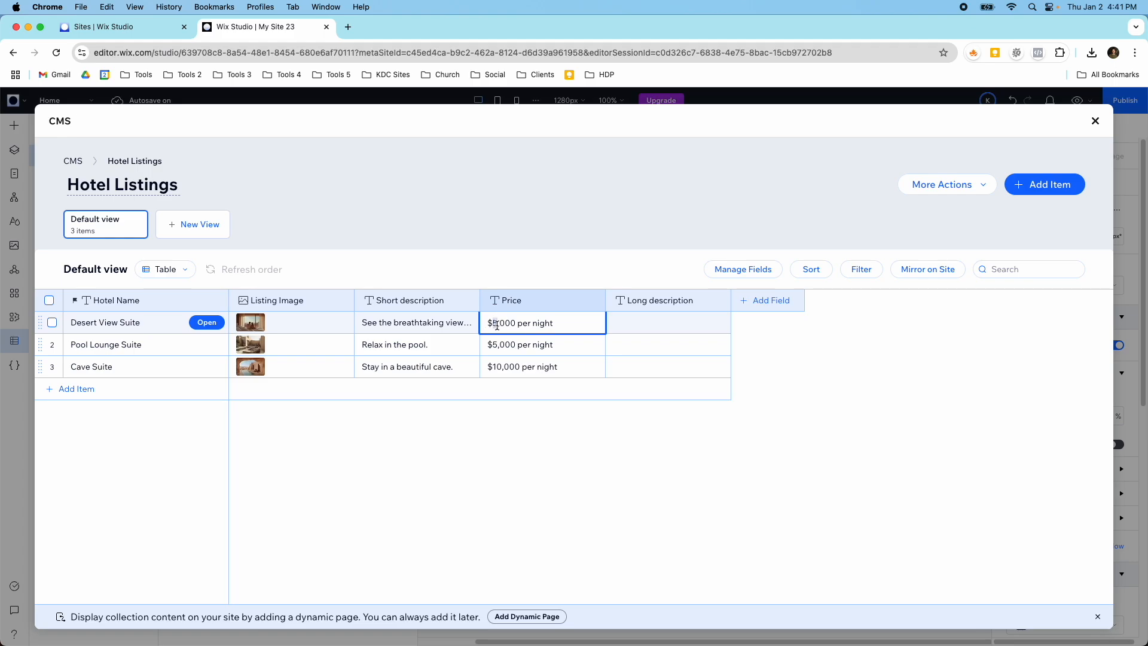
pyautogui.press('Return')
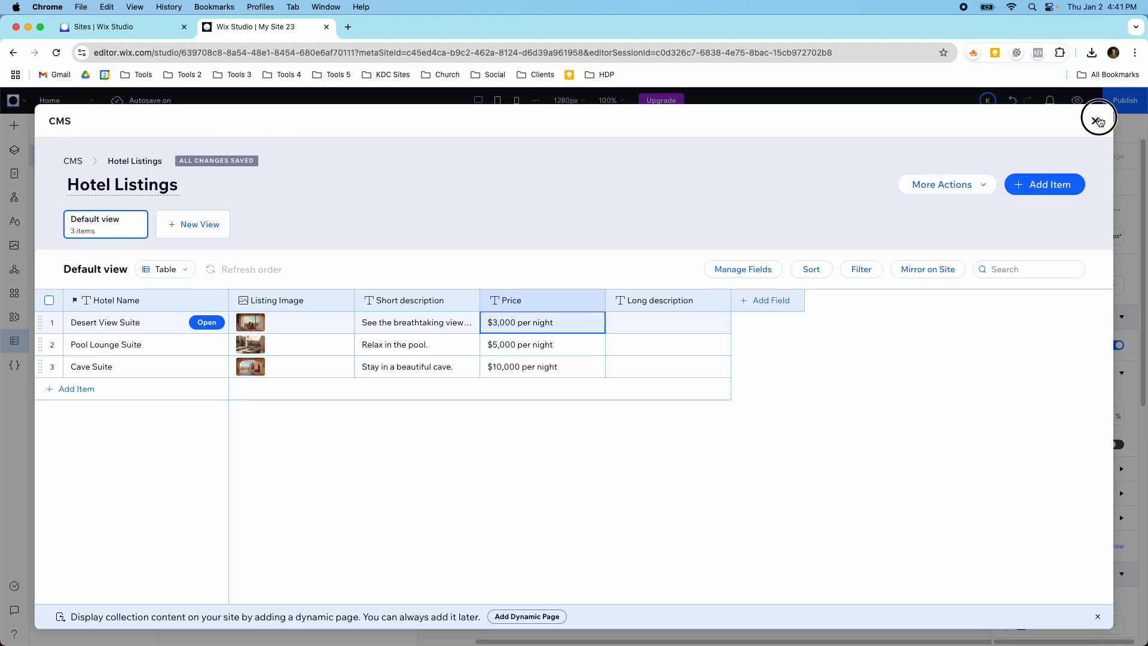
pyautogui.click(1098, 121)
pyautogui.scroll(4, 873, 452)
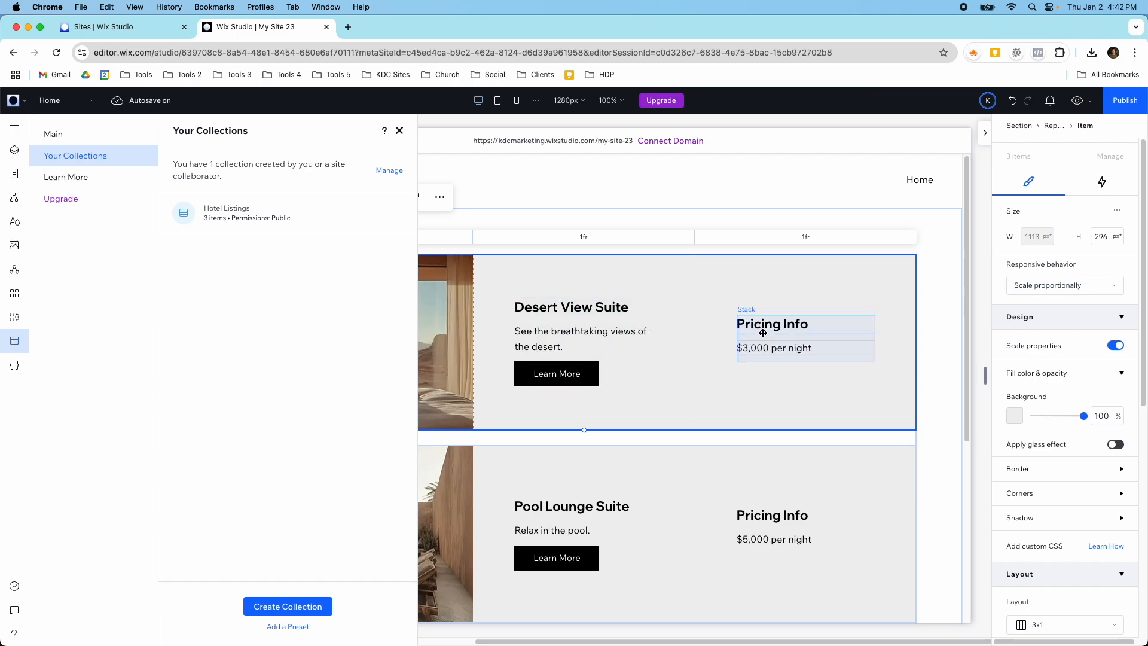
# Add a new item with the hotel name "Balcony Suite" to the Hotel Listings collection
pyautogui.click(213, 212)
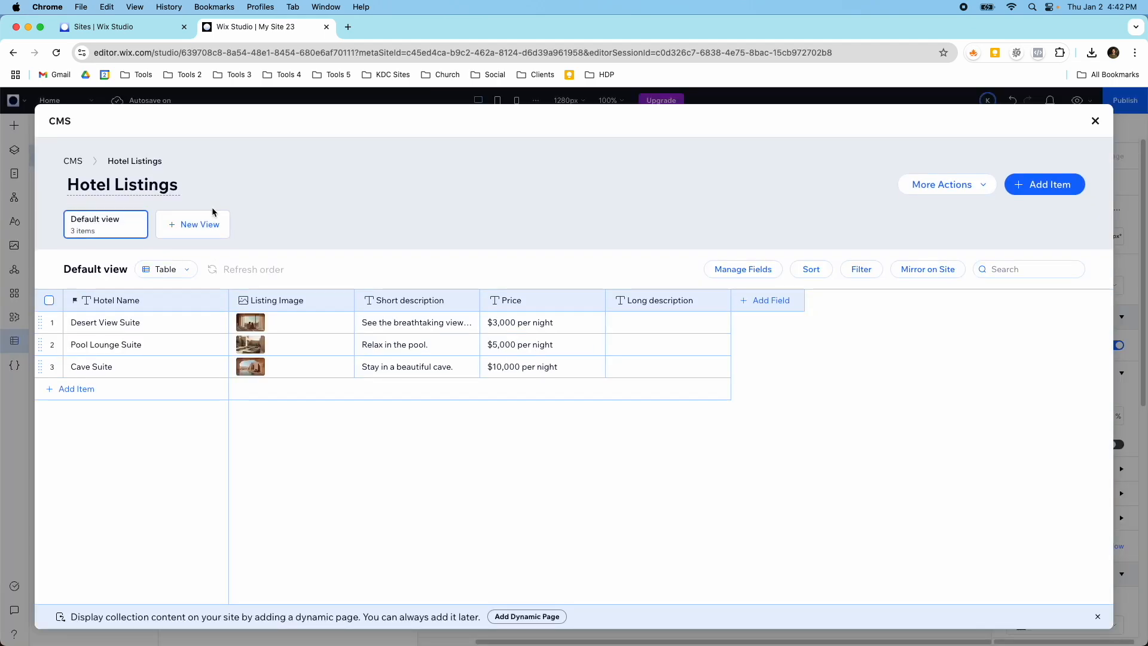
pyautogui.moveTo(171, 322)
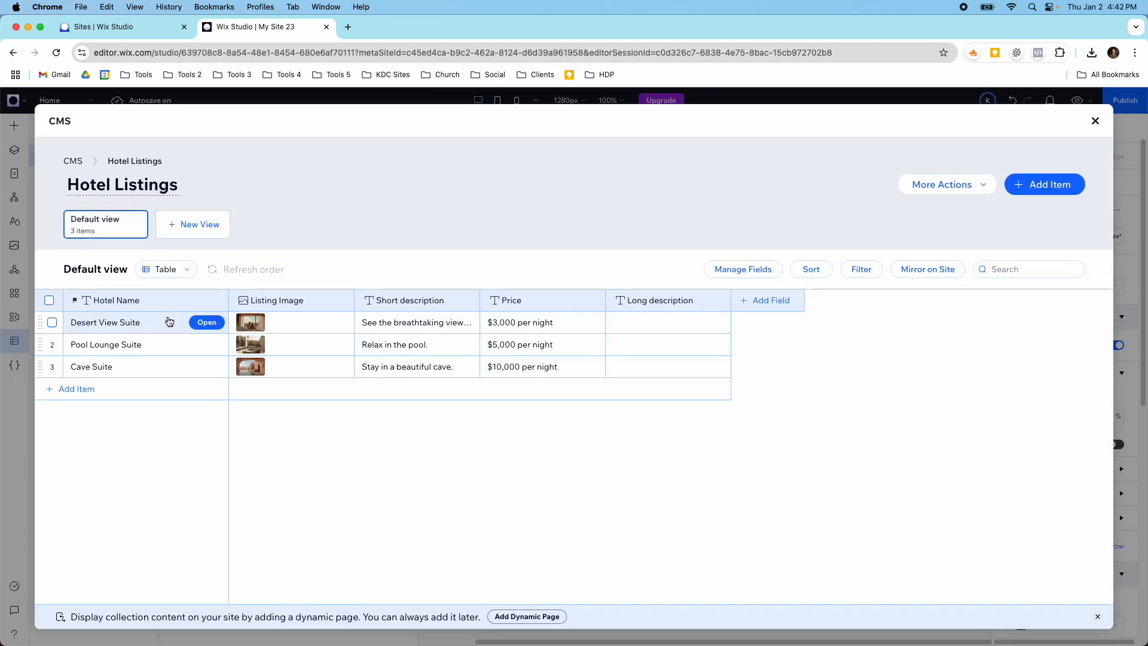
pyautogui.click(83, 389)
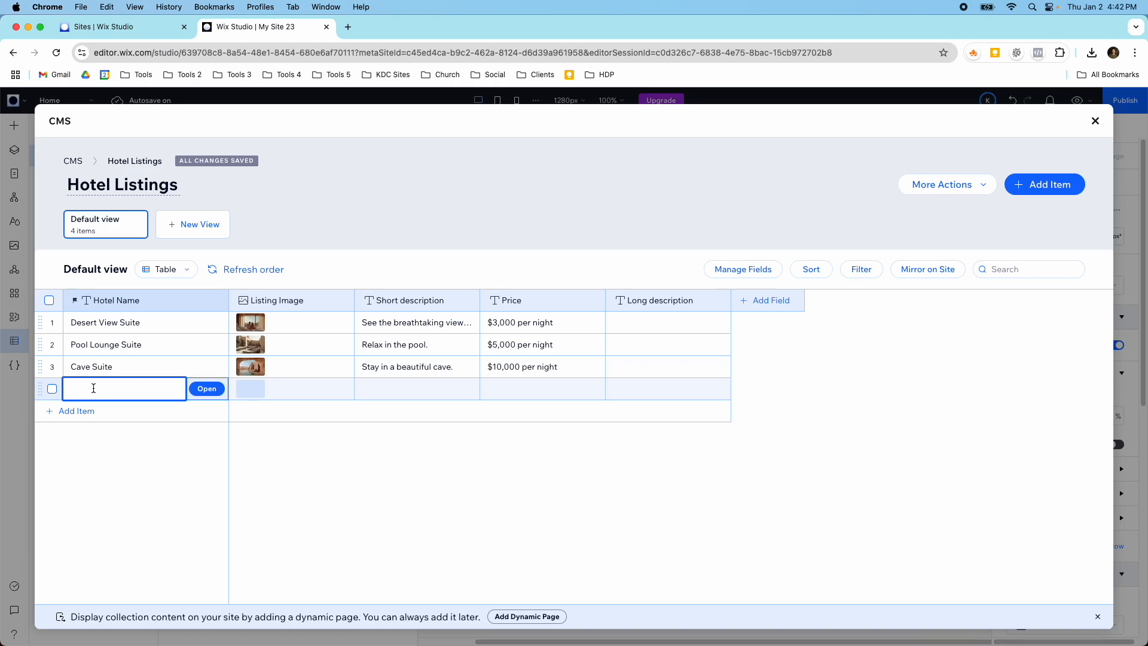
pyautogui.write('Balcony Suite')
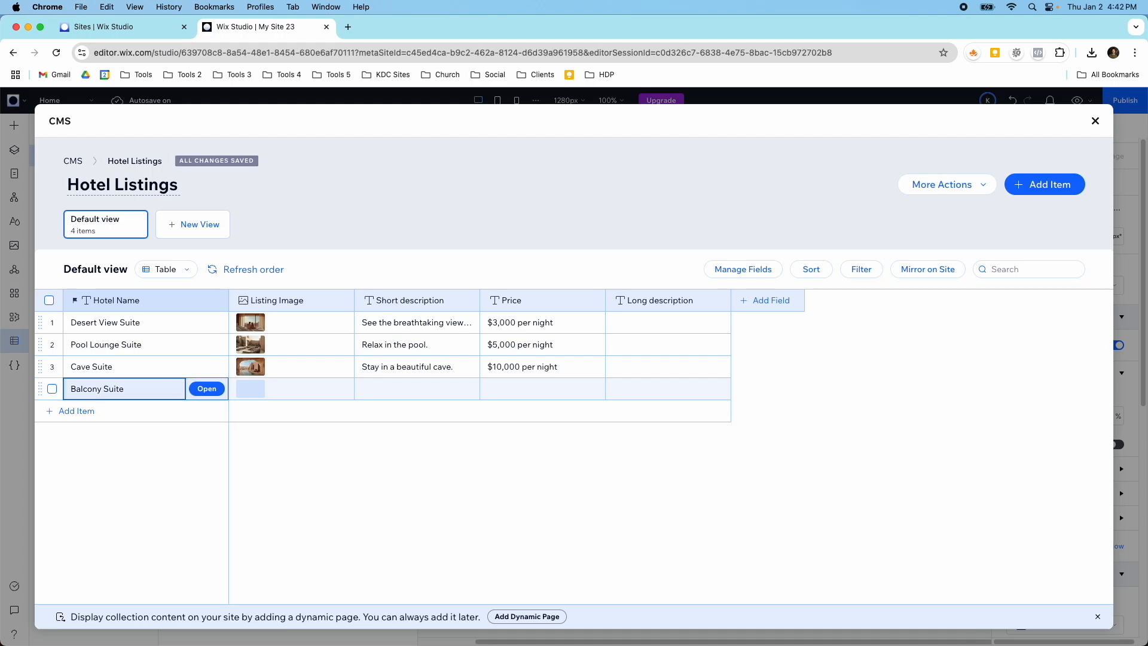
# Add the "Elegant Outdoor Staircase" picture from Wix media as the Balcony Suite's listing image
pyautogui.click(245, 395)
pyautogui.click(245, 394)
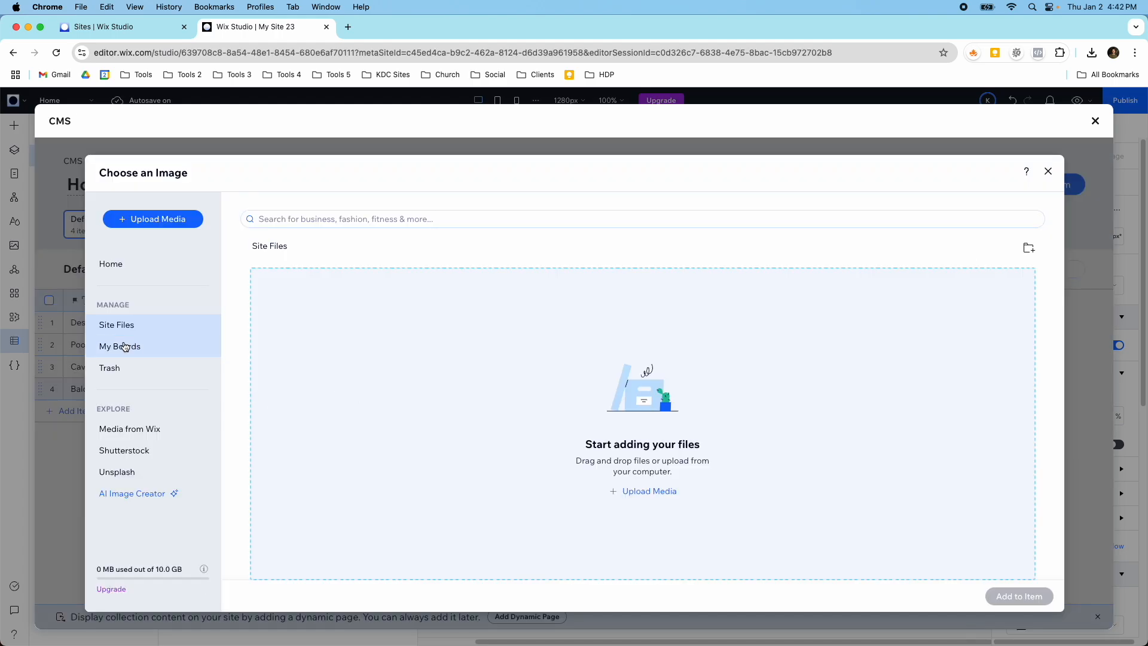
pyautogui.click(138, 435)
pyautogui.scroll(-10, 500, 413)
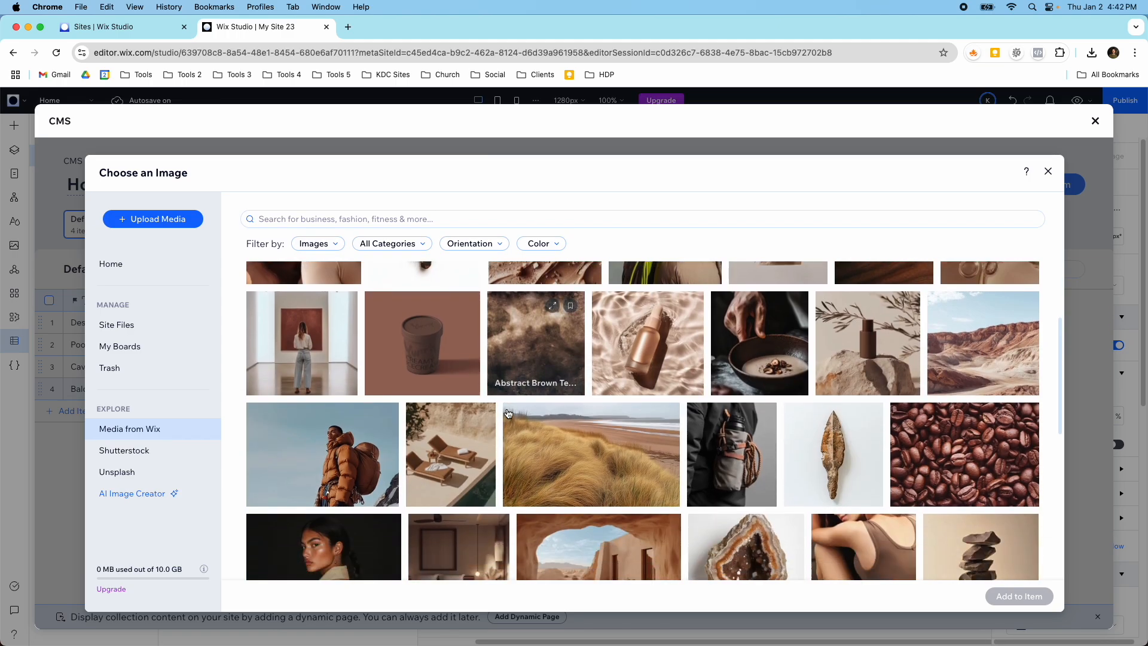
pyautogui.scroll(-15, 508, 414)
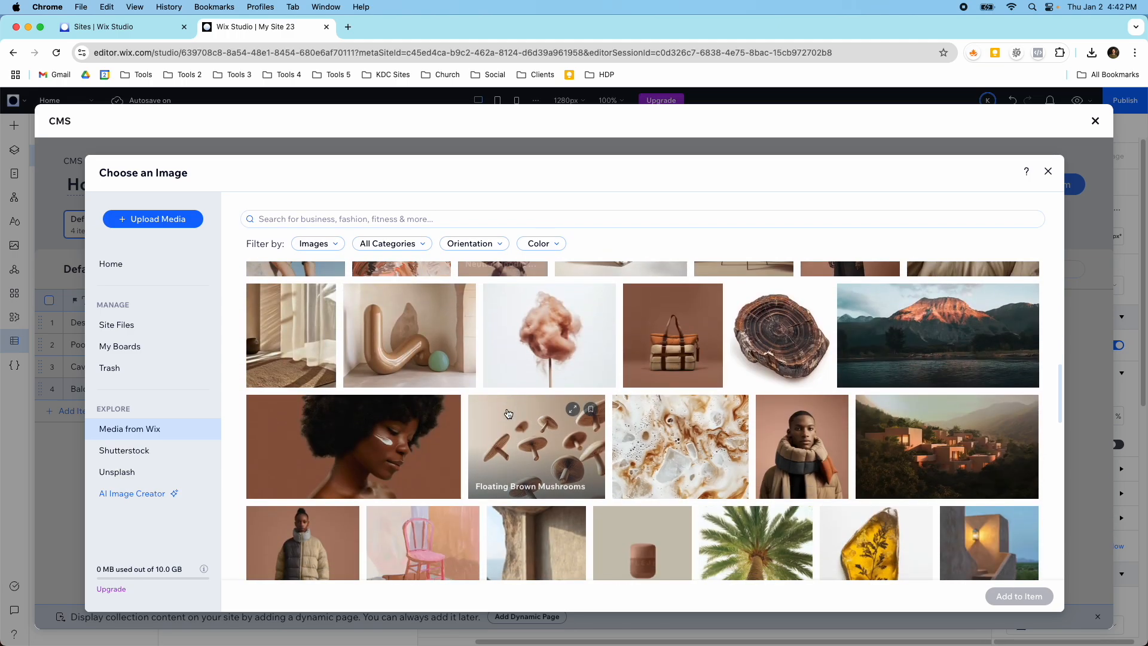
pyautogui.scroll(3, 508, 414)
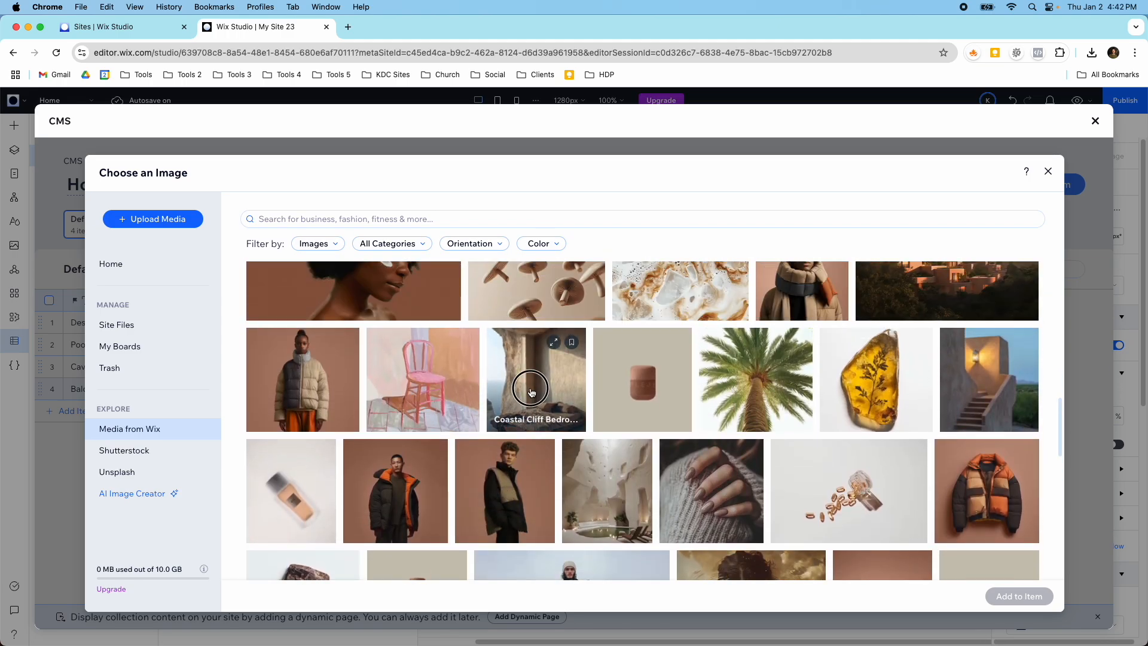
pyautogui.click(508, 412)
pyautogui.scroll(-1, 929, 517)
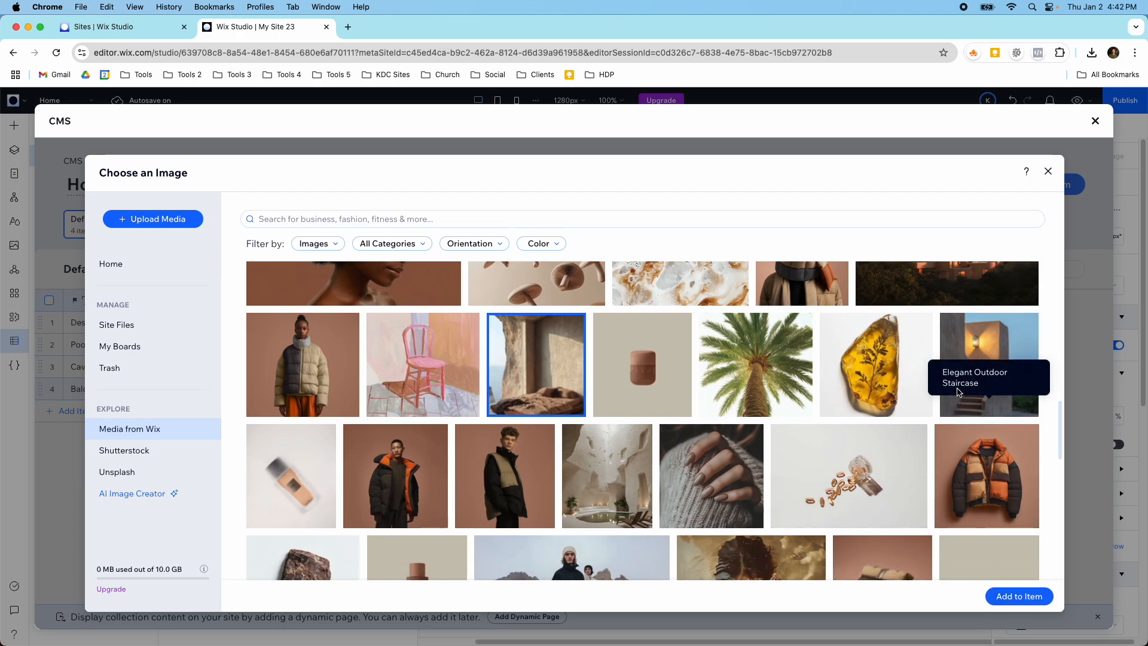
pyautogui.click(967, 352)
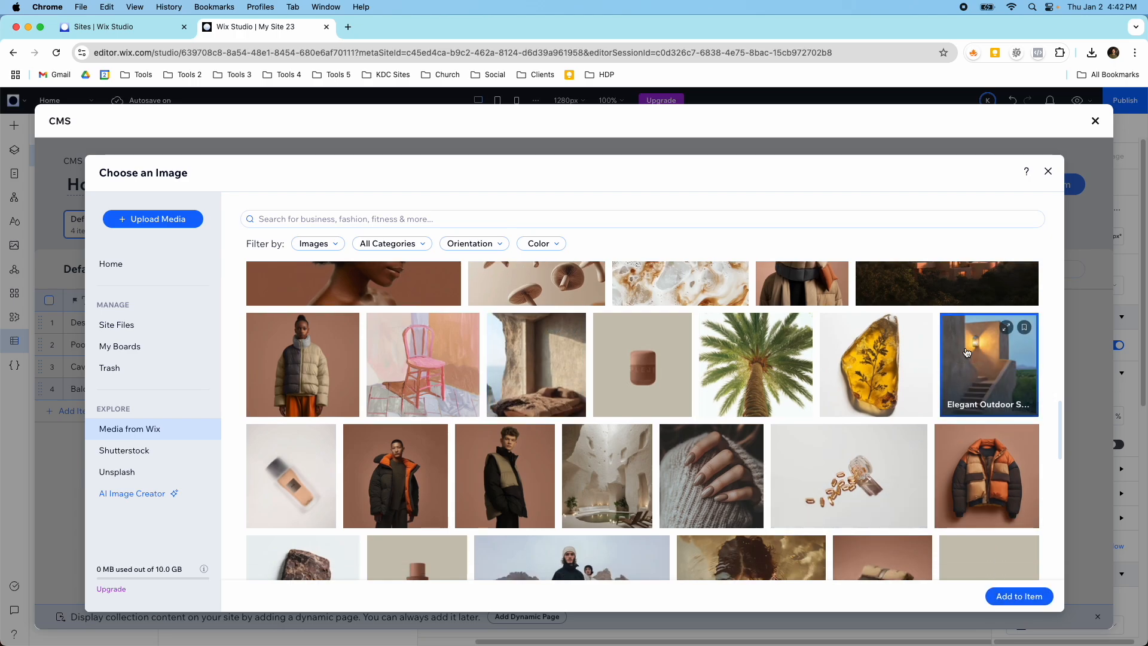
pyautogui.click(1017, 595)
# Enter "Enjoy the outdoors with a beautiful balcony suite." as the Balcony Suite's short description
pyautogui.doubleClick(401, 386)
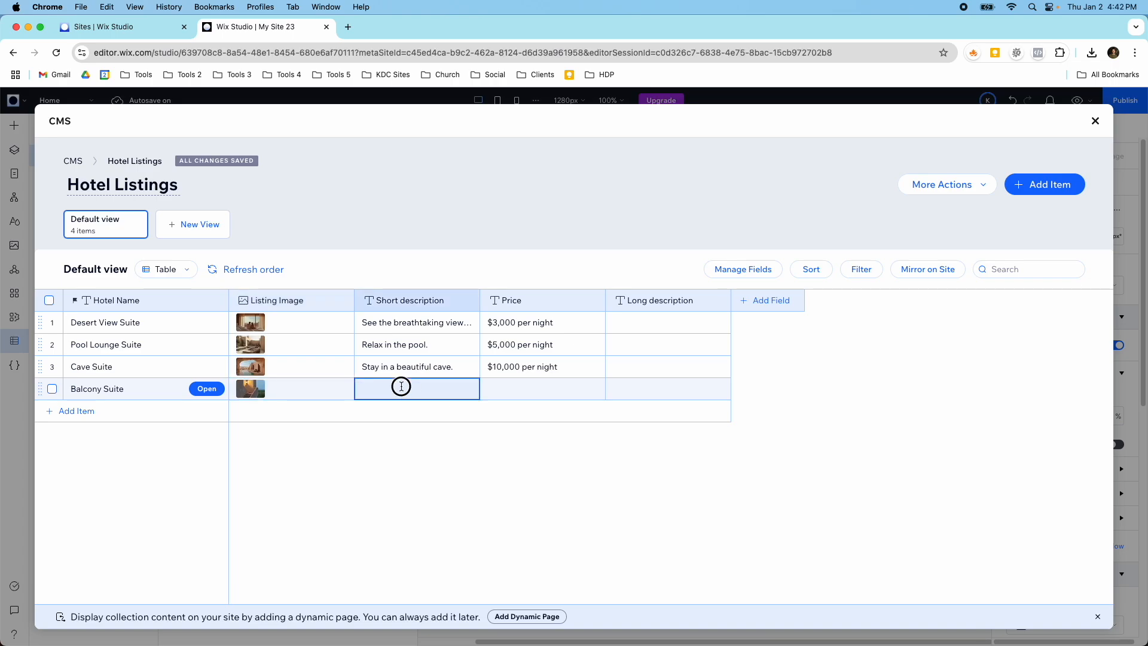
pyautogui.write('Enjo')
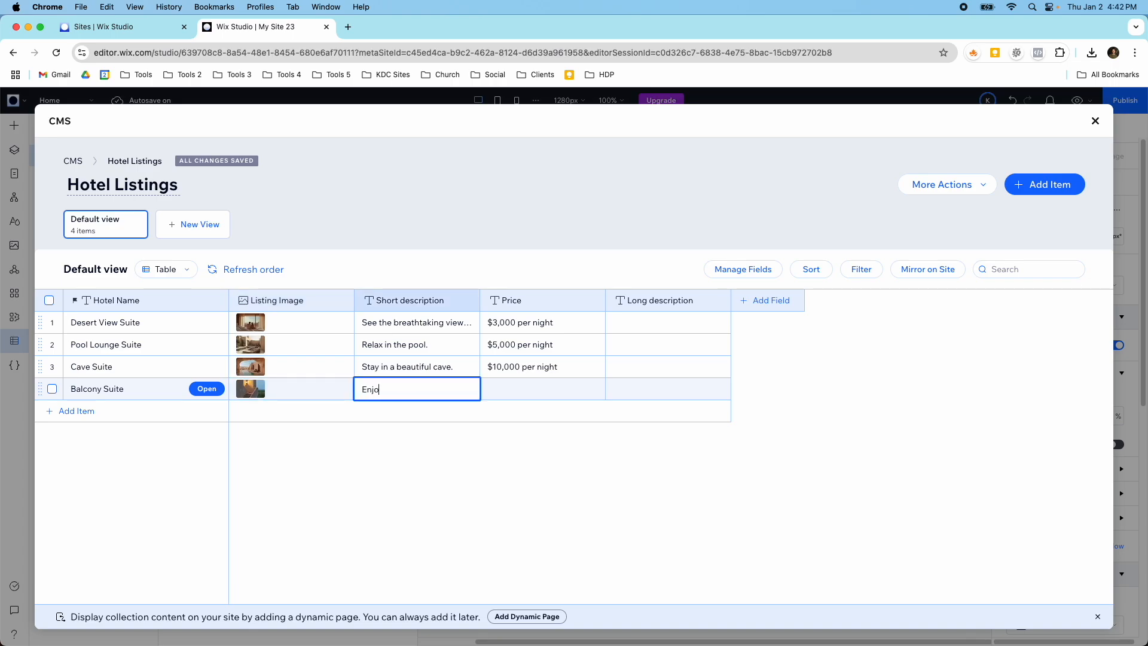
pyautogui.write('y t')
pyautogui.write('he outodd')
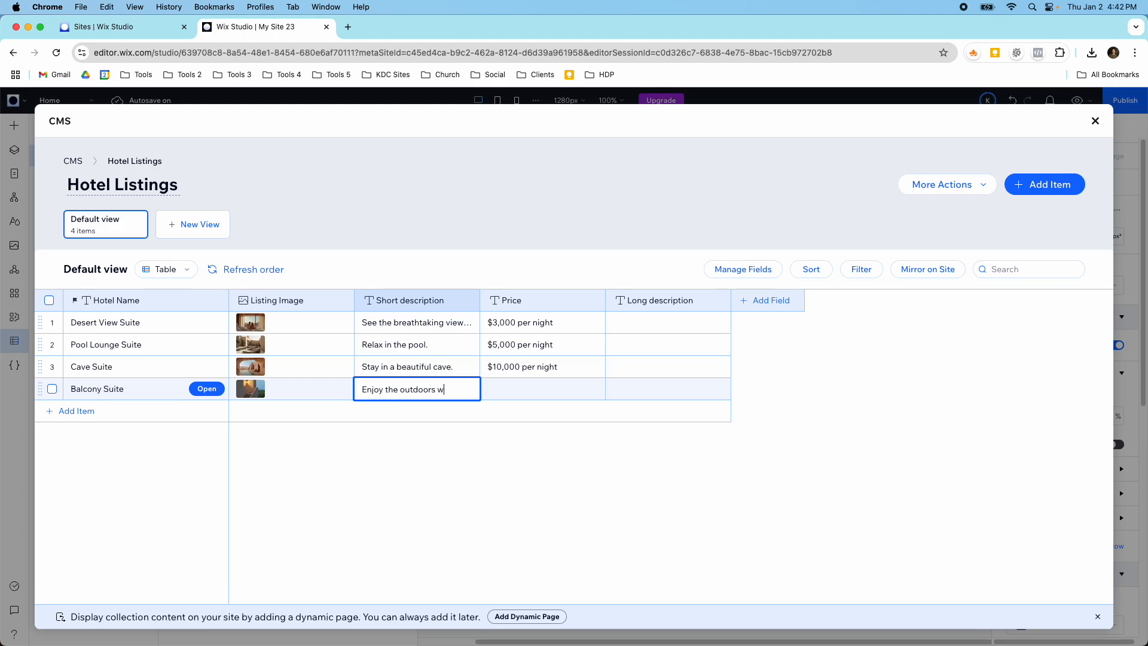
pyautogui.write('rs with a beautiful balcony suite')
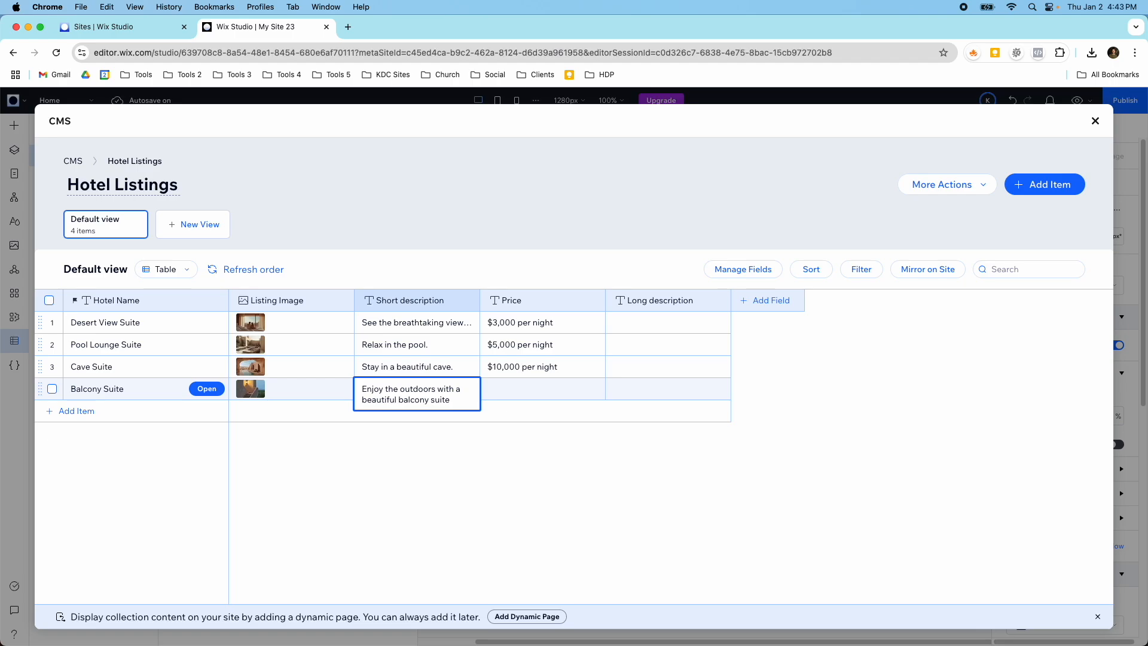
pyautogui.press('Return')
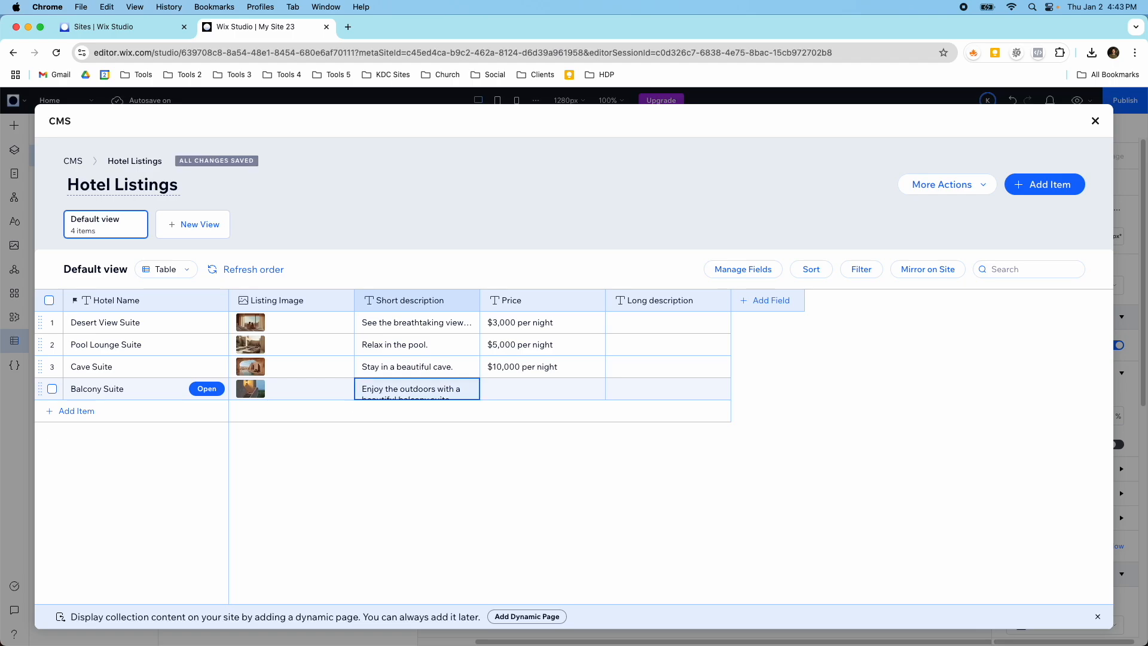
# Set the Balcony Suite's price to "$2,000 per night" and return to the page
pyautogui.doubleClick(499, 392)
pyautogui.write('$2,000 per night')
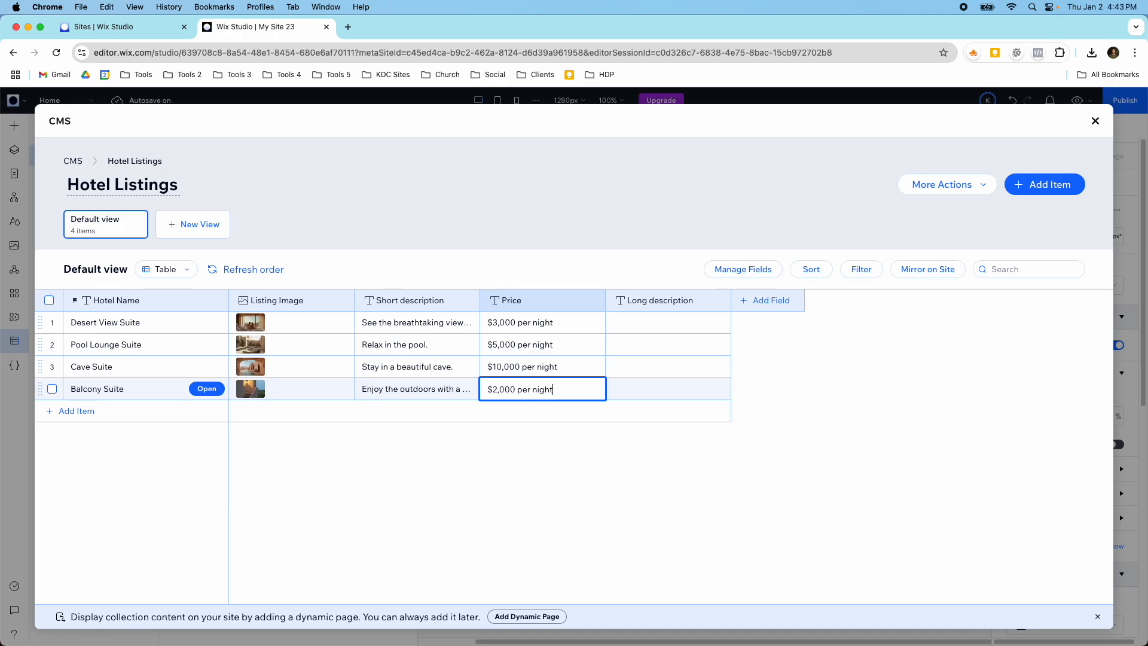
pyautogui.press('Return')
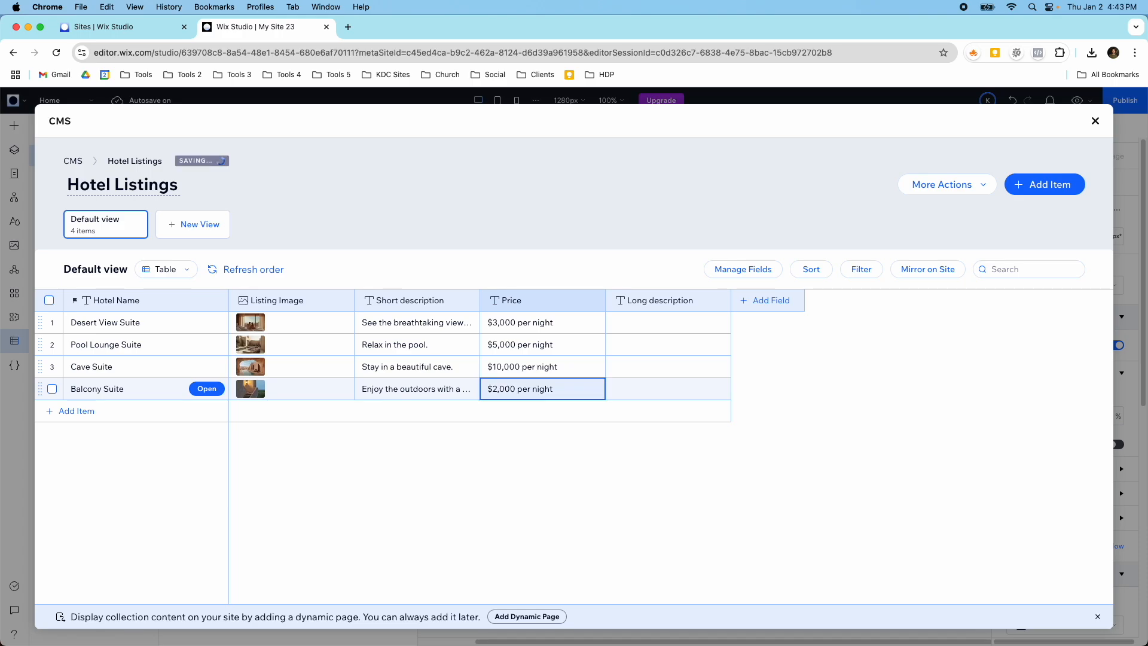
pyautogui.click(1094, 124)
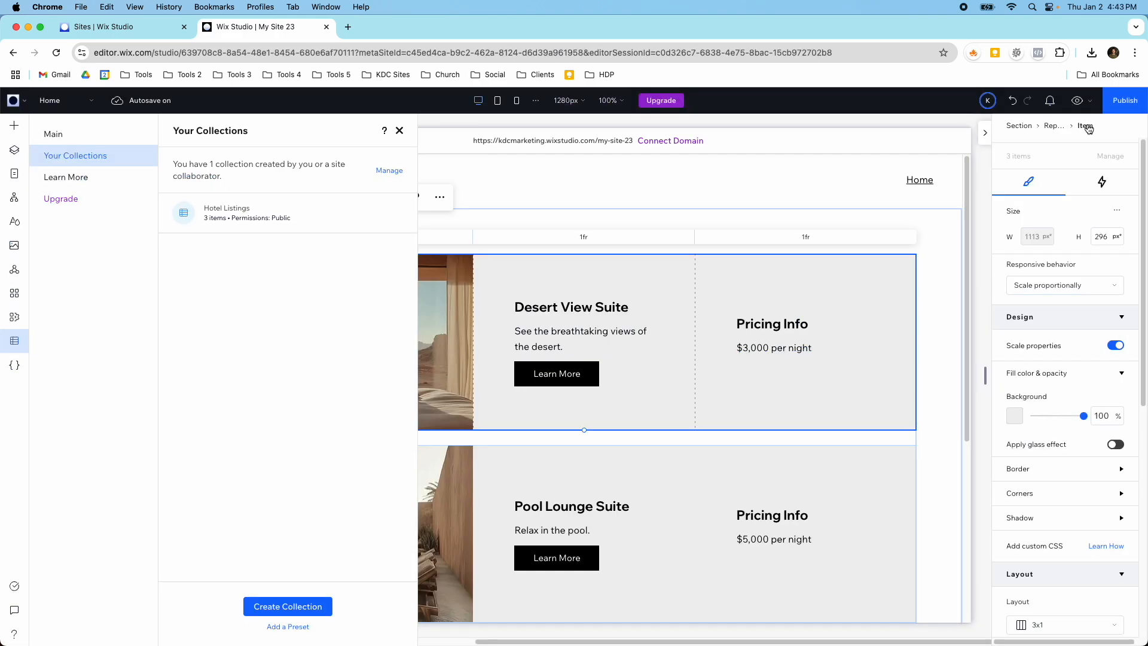
pyautogui.click(403, 129)
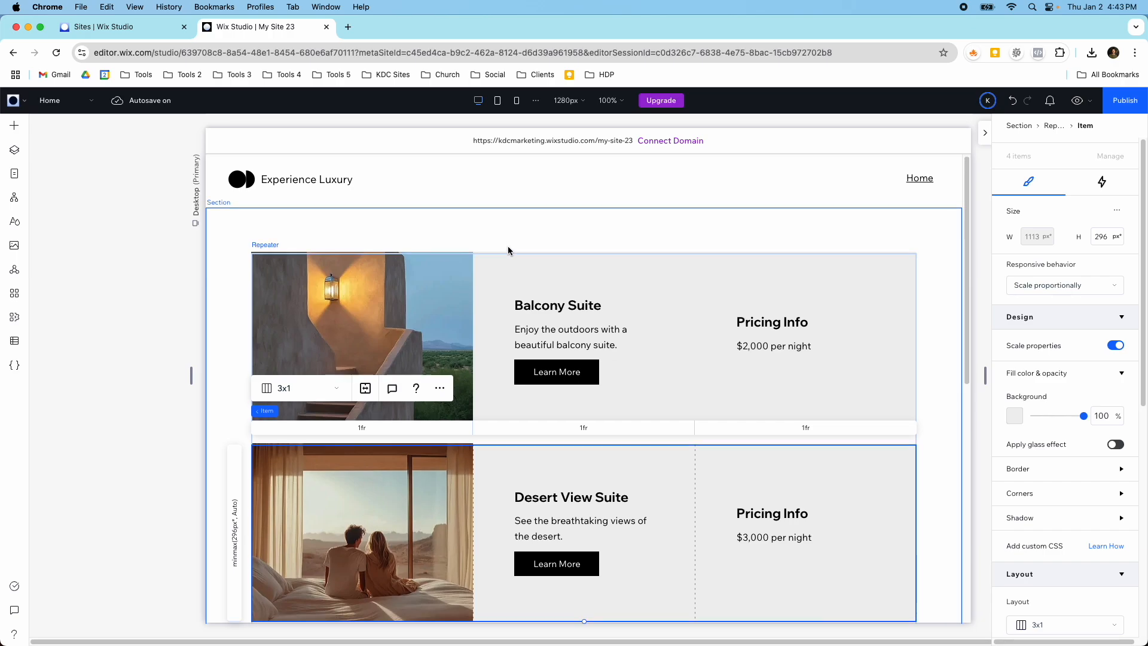
# Review the hotel items in the page's repeater, checking each suite's image, description, button and pricing
pyautogui.scroll(-4, 508, 248)
pyautogui.scroll(-2, 476, 284)
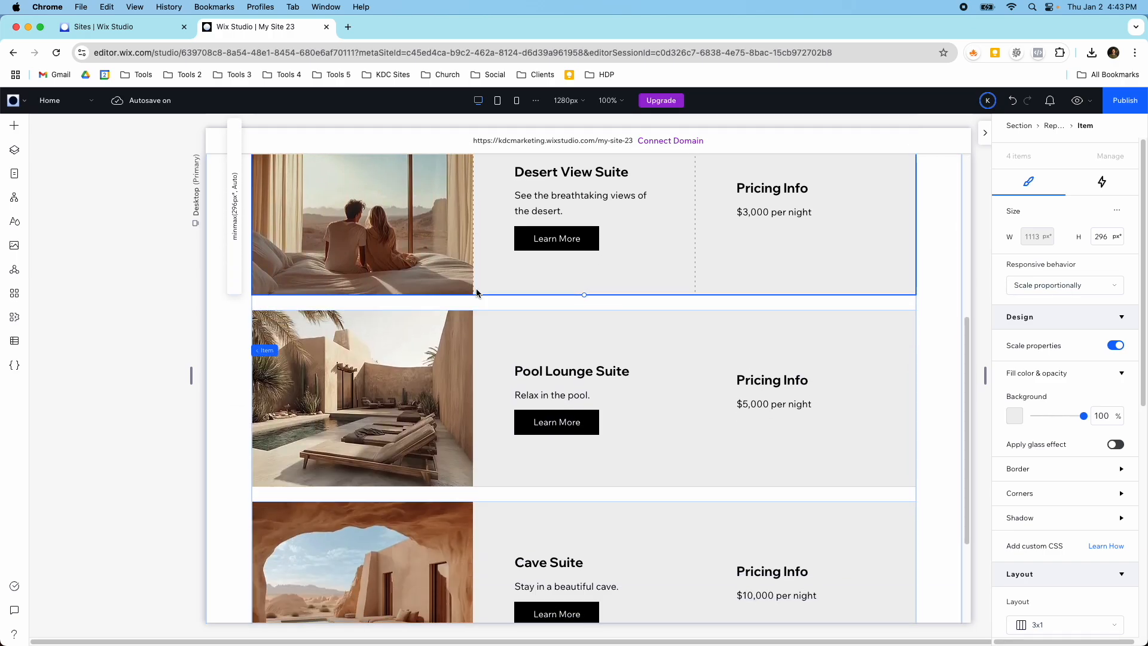
pyautogui.scroll(6, 476, 288)
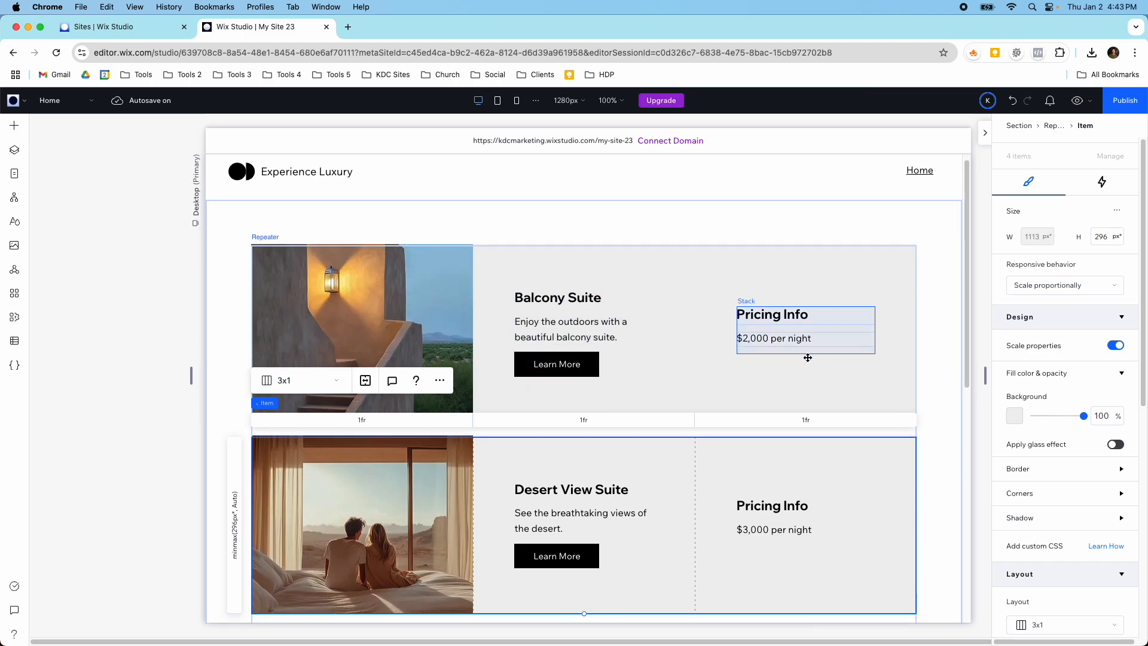
pyautogui.scroll(-1, 807, 358)
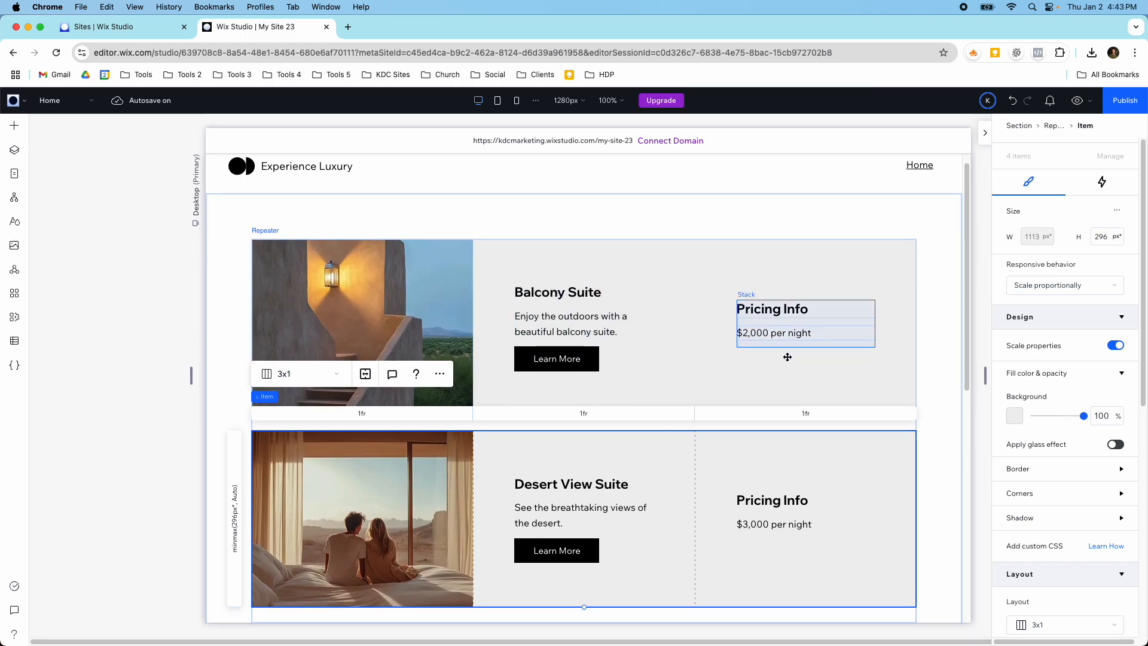
pyautogui.scroll(-5, 538, 436)
pyautogui.scroll(-5, 537, 436)
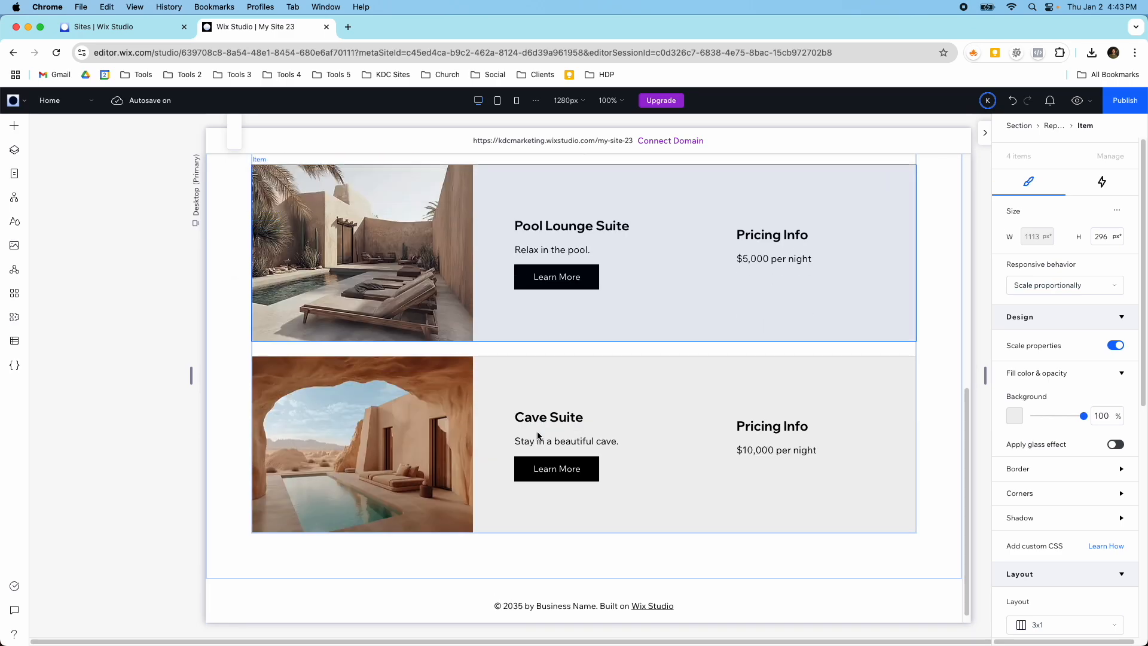
pyautogui.scroll(10, 540, 435)
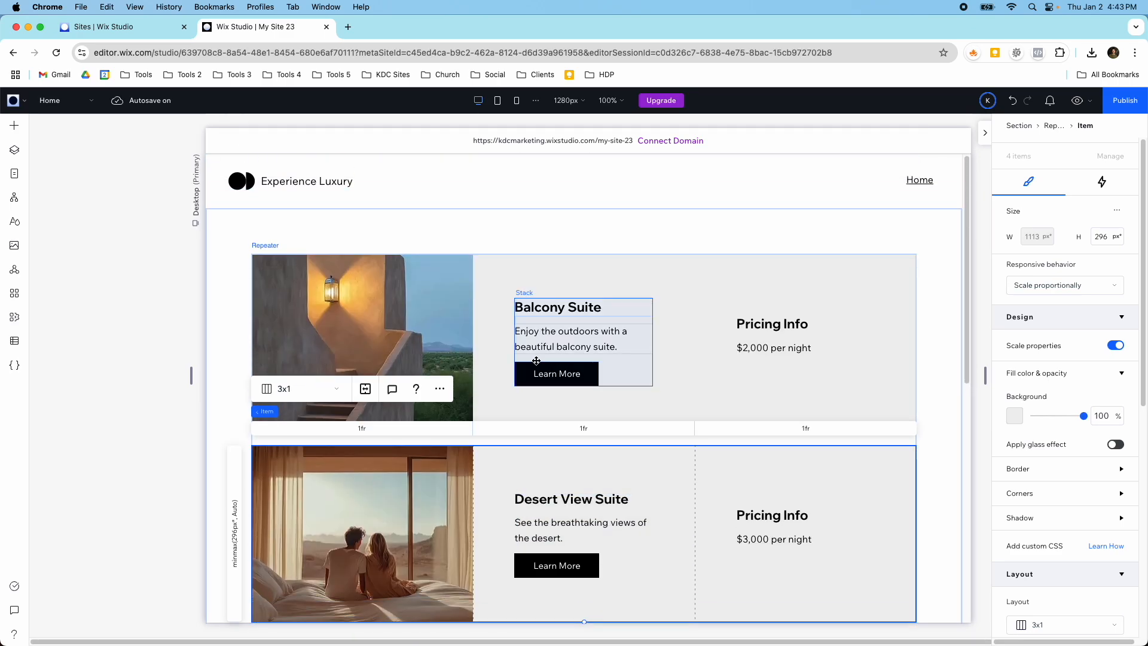
pyautogui.scroll(-3, 463, 361)
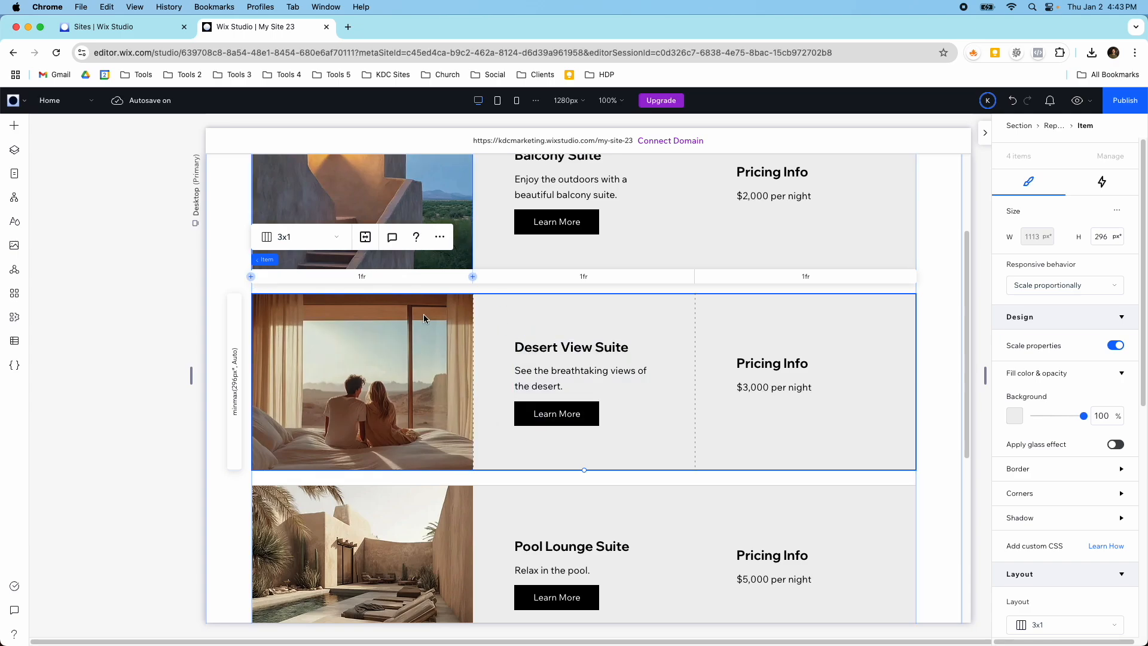
pyautogui.scroll(3, 596, 429)
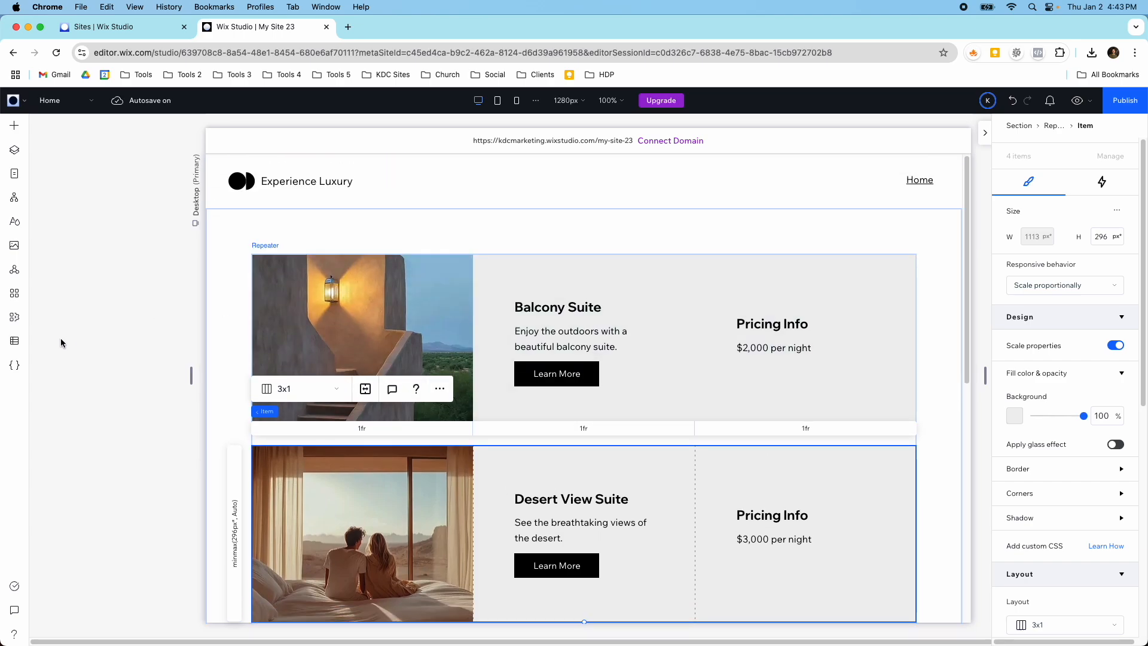
# Enable item visibility control in the Hotel Listings collection settings, with new items hidden by default, and save
pyautogui.click(16, 340)
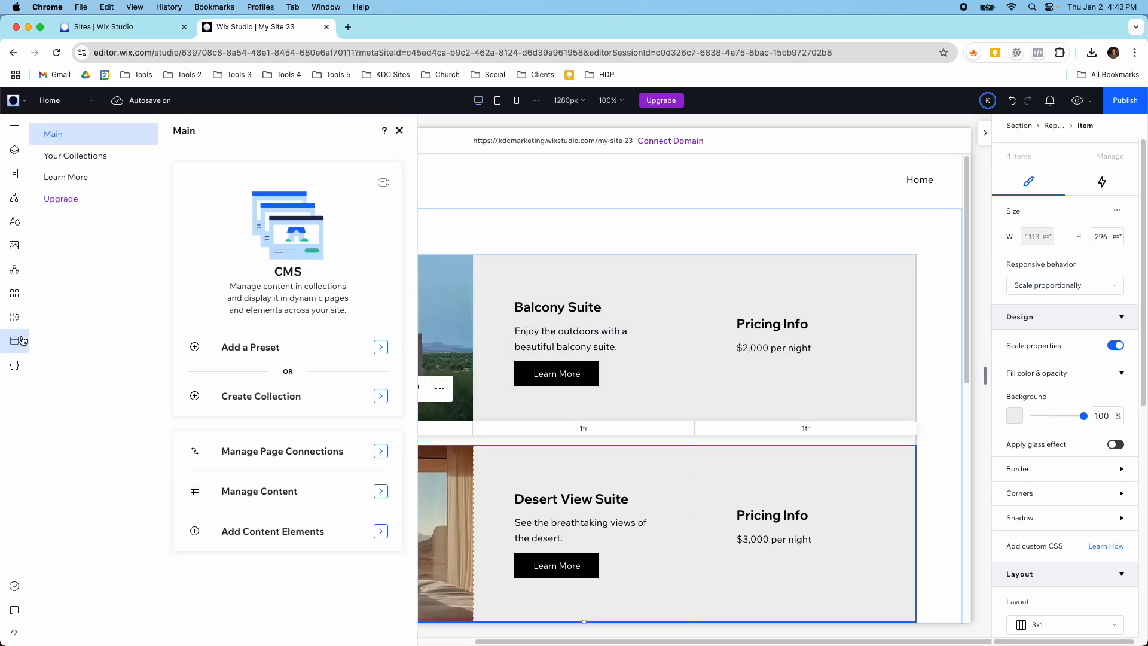
pyautogui.click(105, 161)
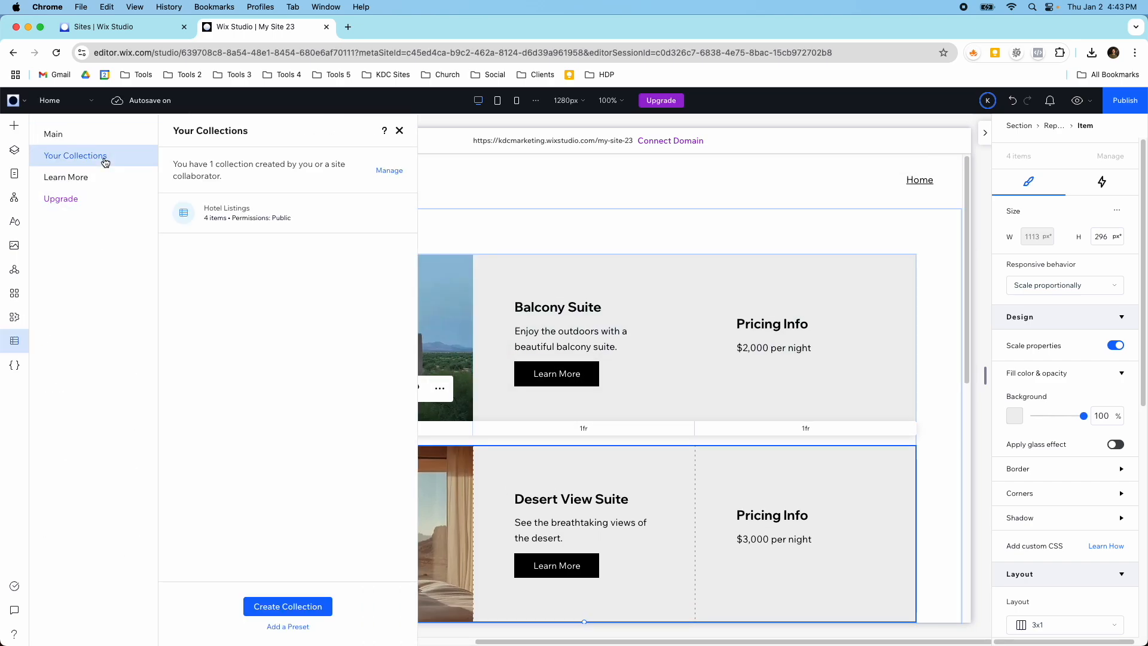
pyautogui.click(235, 217)
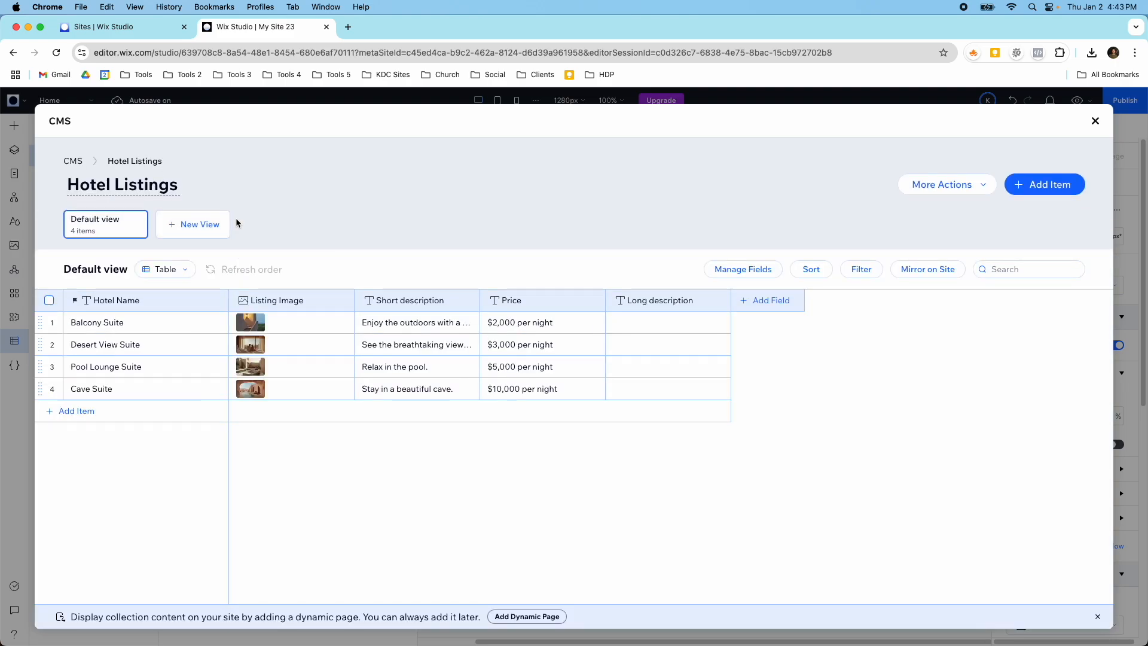
pyautogui.click(910, 187)
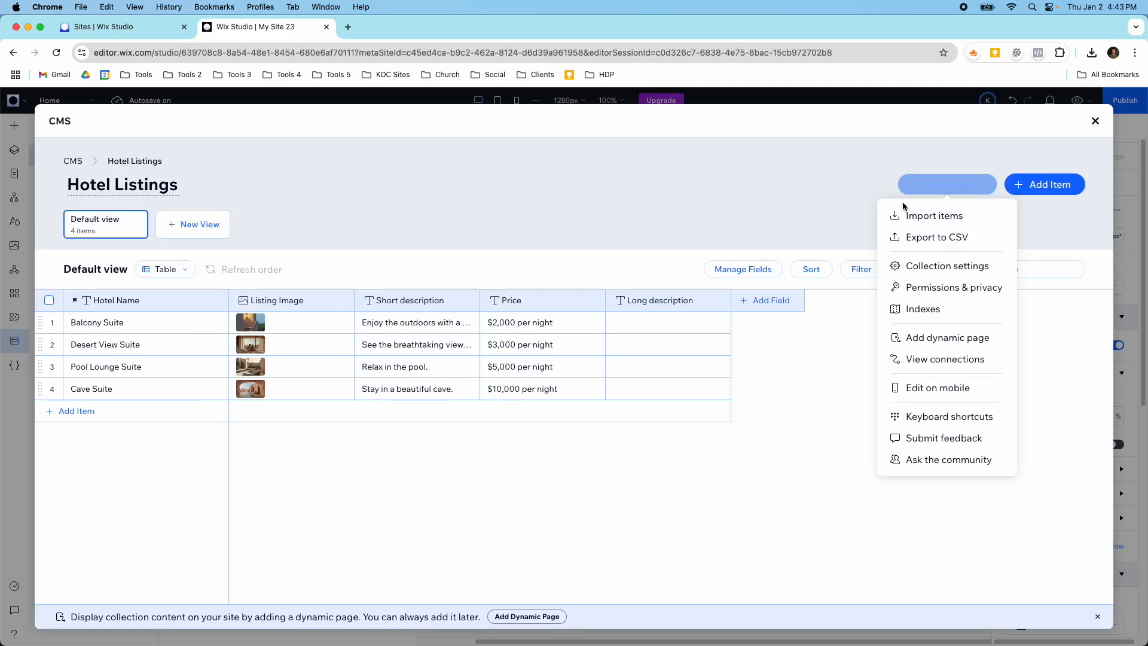
pyautogui.click(917, 266)
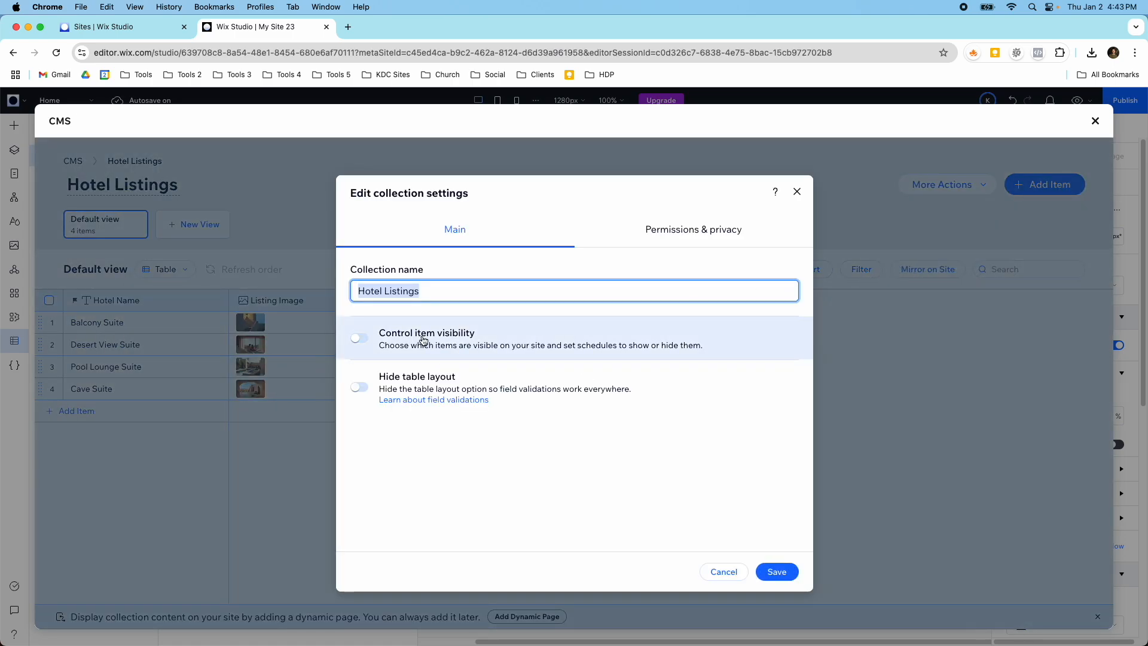
pyautogui.click(375, 342)
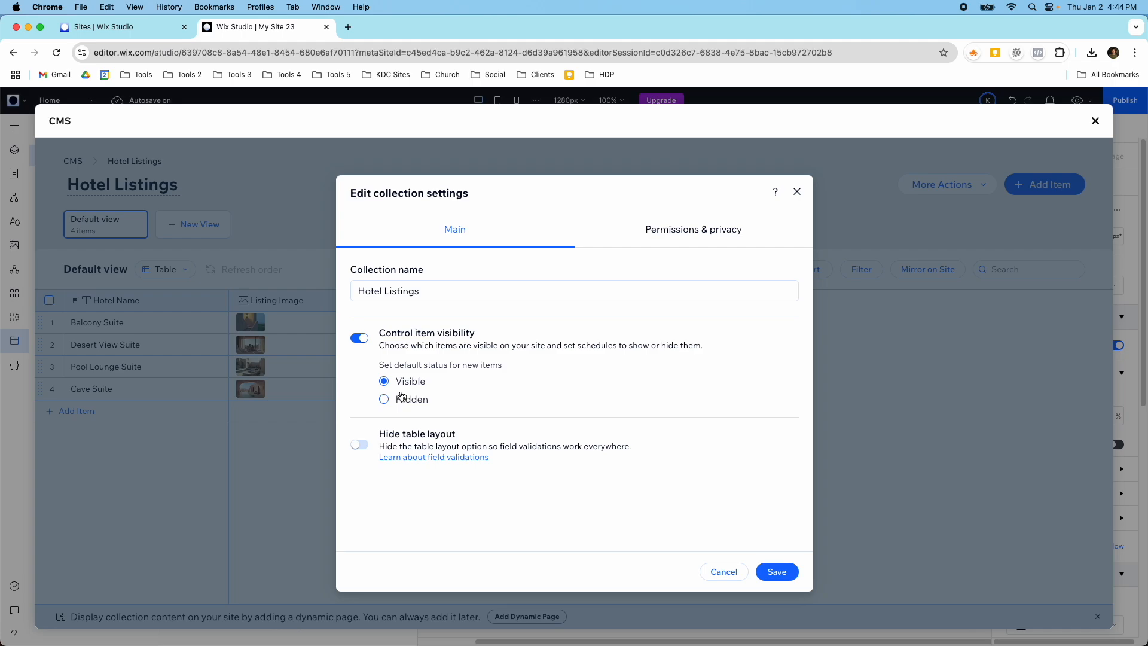
pyautogui.click(402, 399)
pyautogui.click(776, 572)
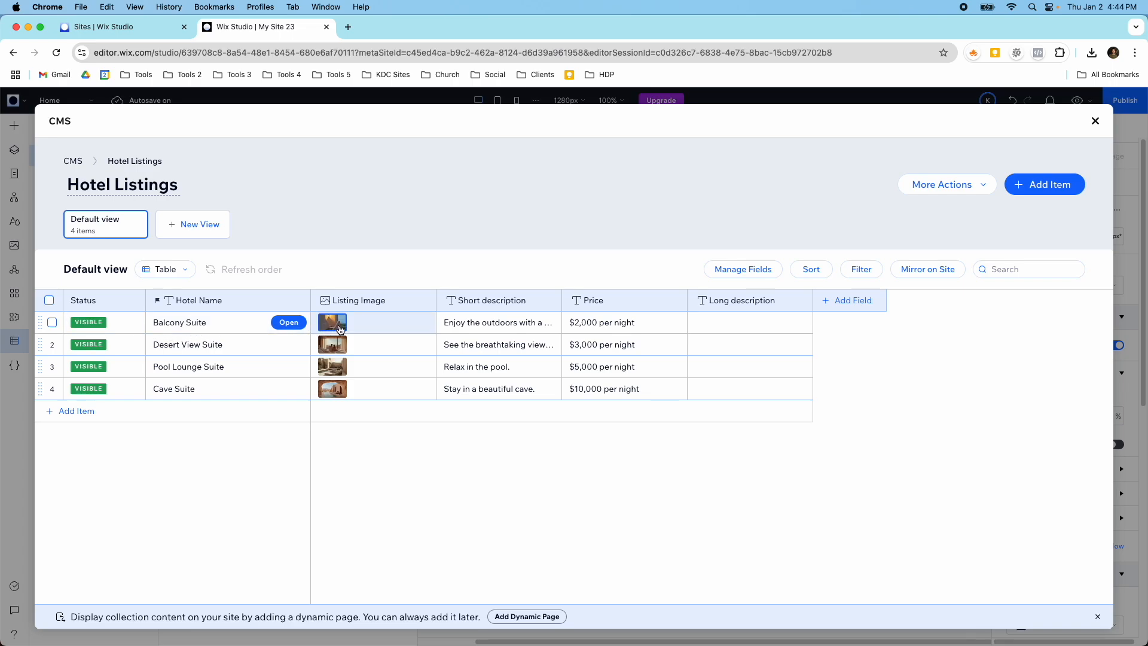
# Set the Balcony Suite's status to Hidden in the collection, and check the repeater back on the page
pyautogui.click(135, 323)
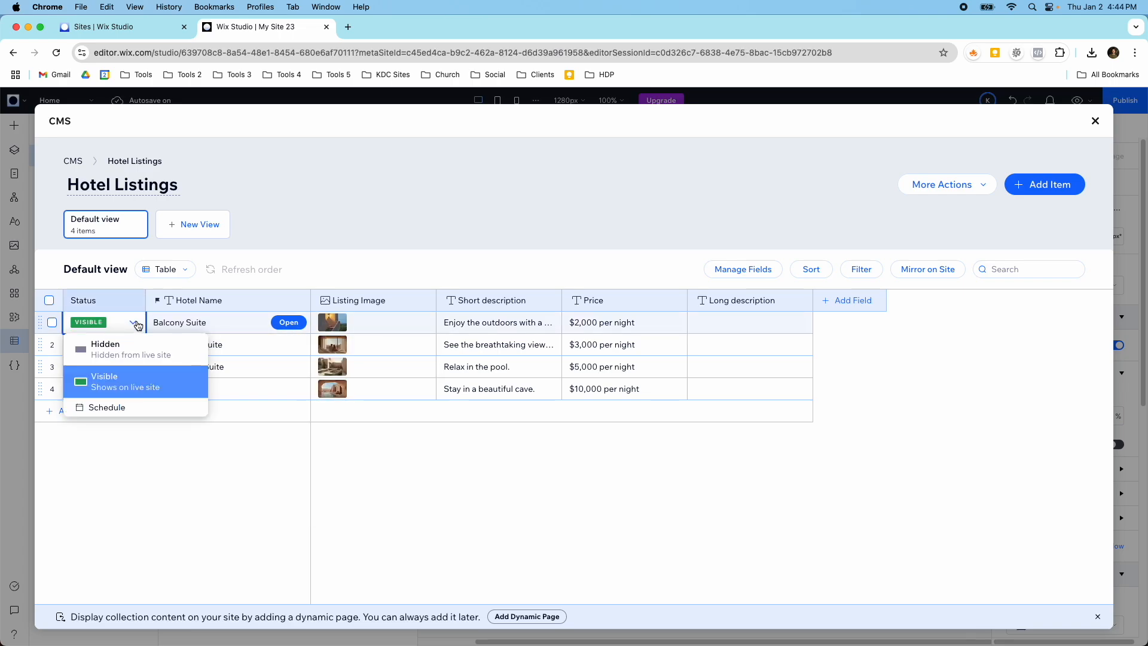
pyautogui.click(113, 350)
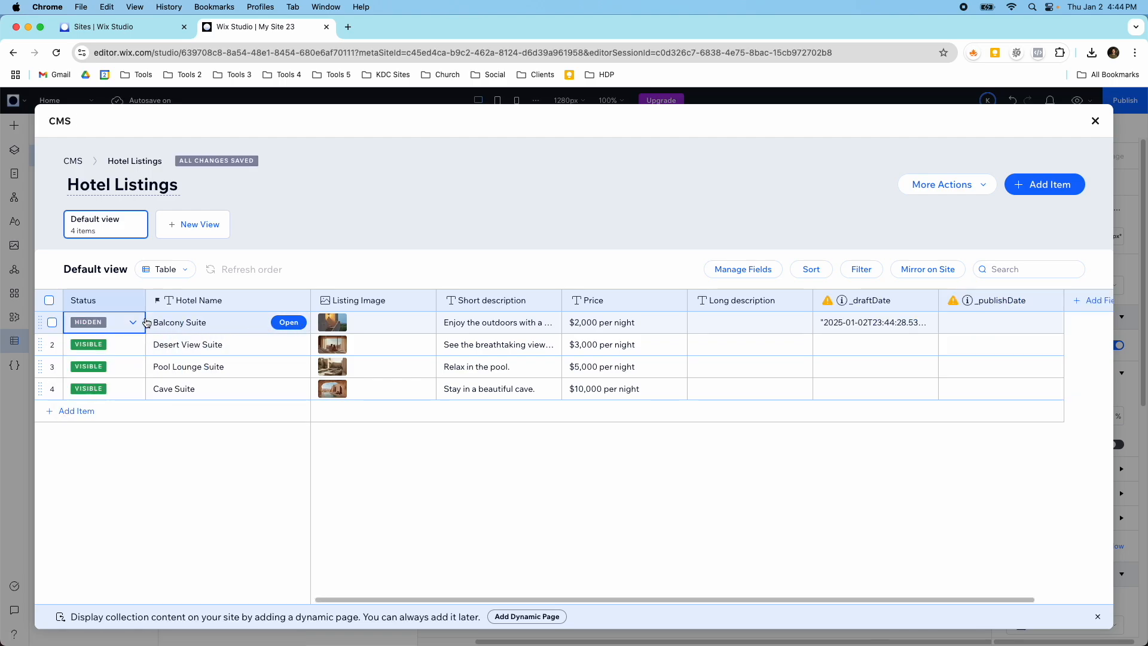
pyautogui.click(136, 328)
pyautogui.click(119, 353)
pyautogui.click(1095, 121)
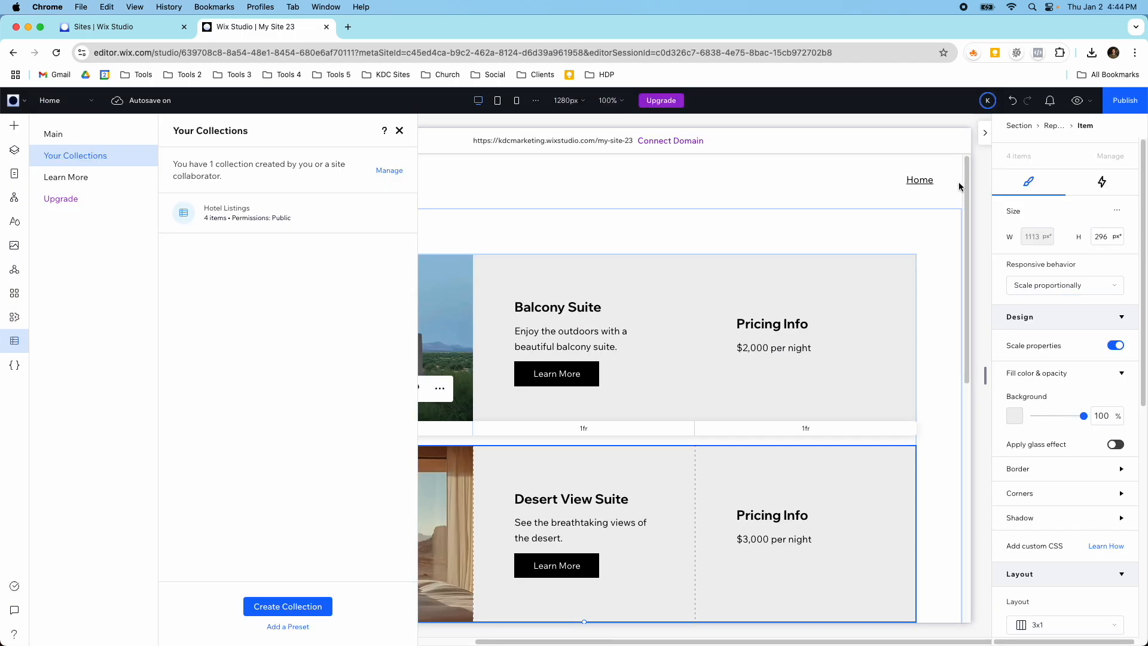
pyautogui.click(399, 131)
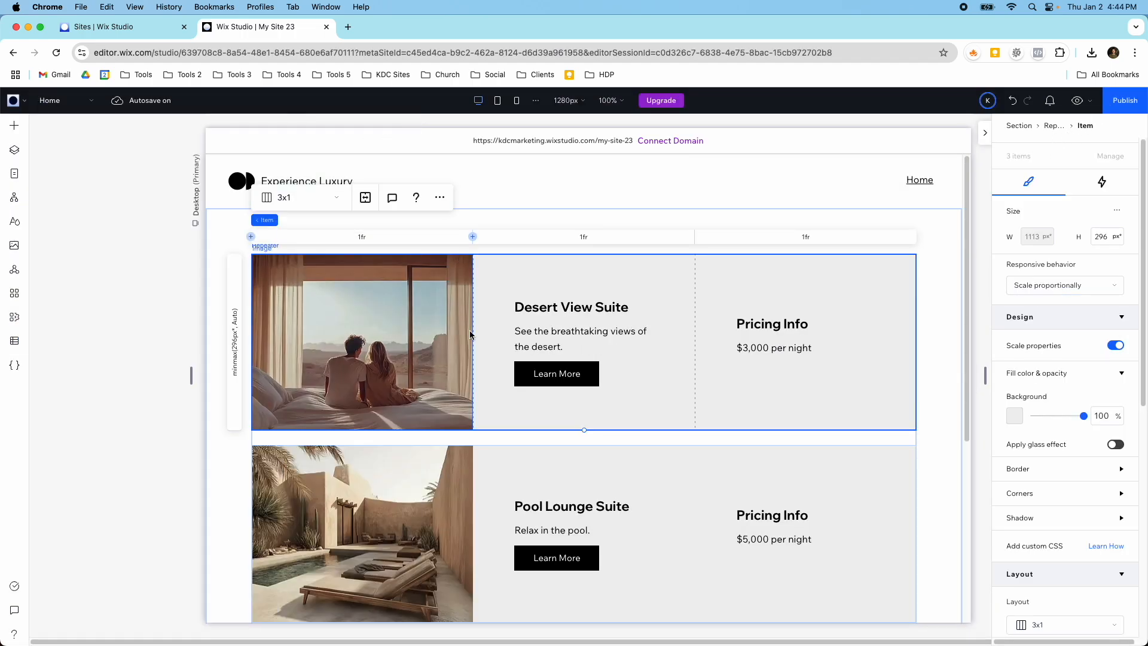
pyautogui.scroll(-5, 479, 294)
pyautogui.scroll(5, 737, 227)
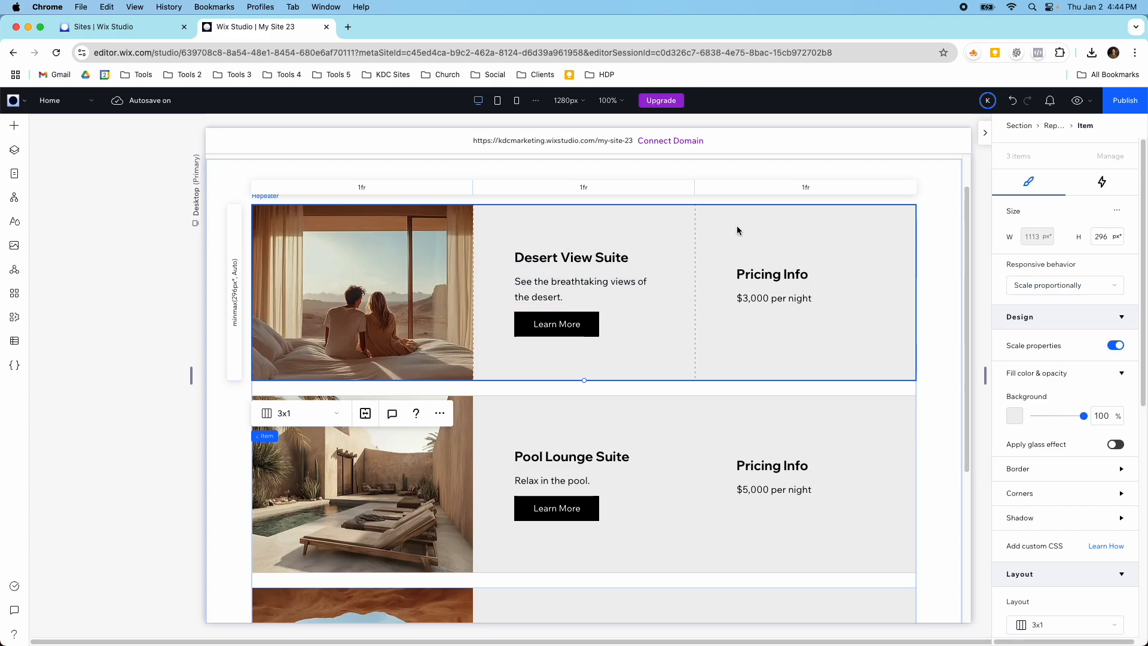
pyautogui.click(708, 235)
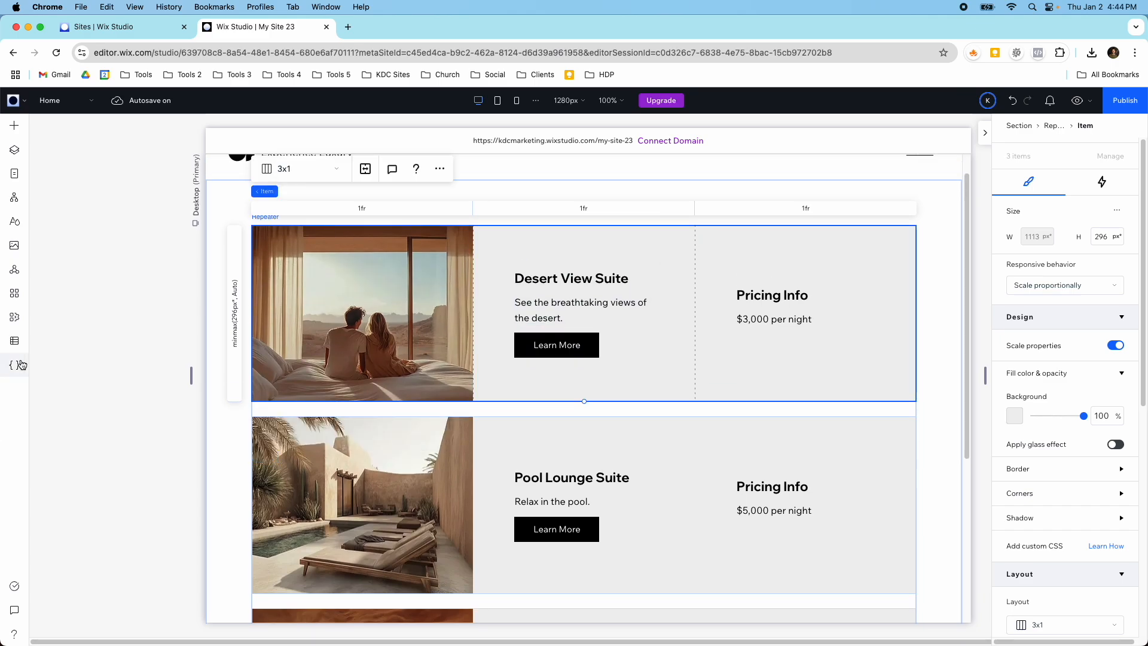
# Set the Balcony Suite's status to Visible in the Hotel Listings collection
pyautogui.click(14, 340)
pyautogui.click(82, 162)
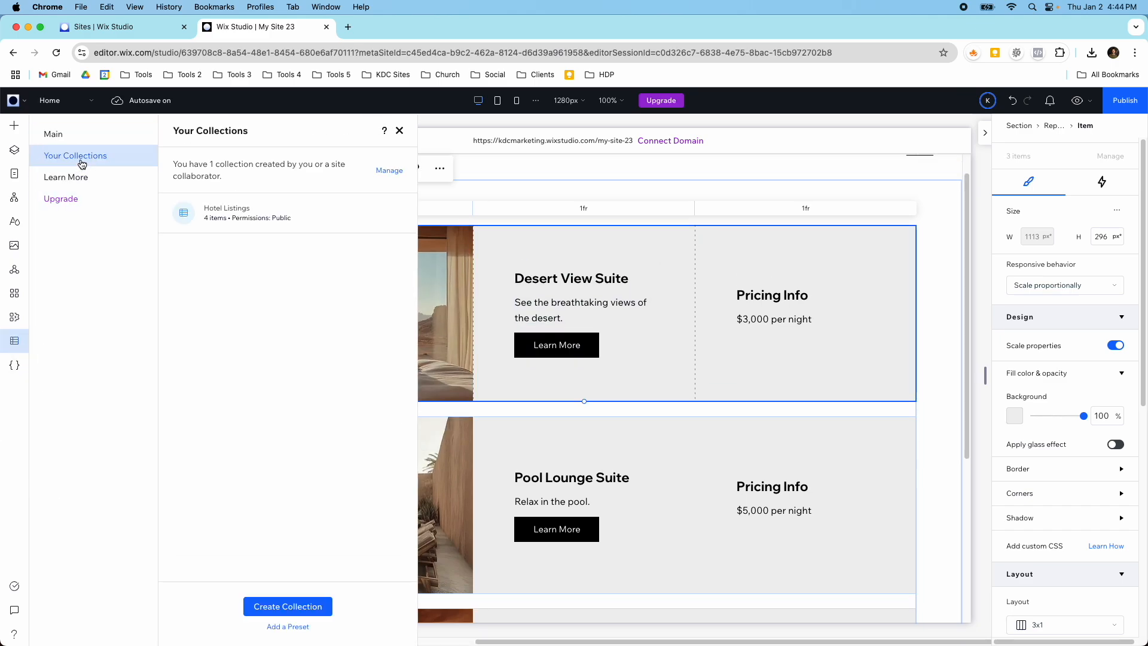
pyautogui.click(212, 214)
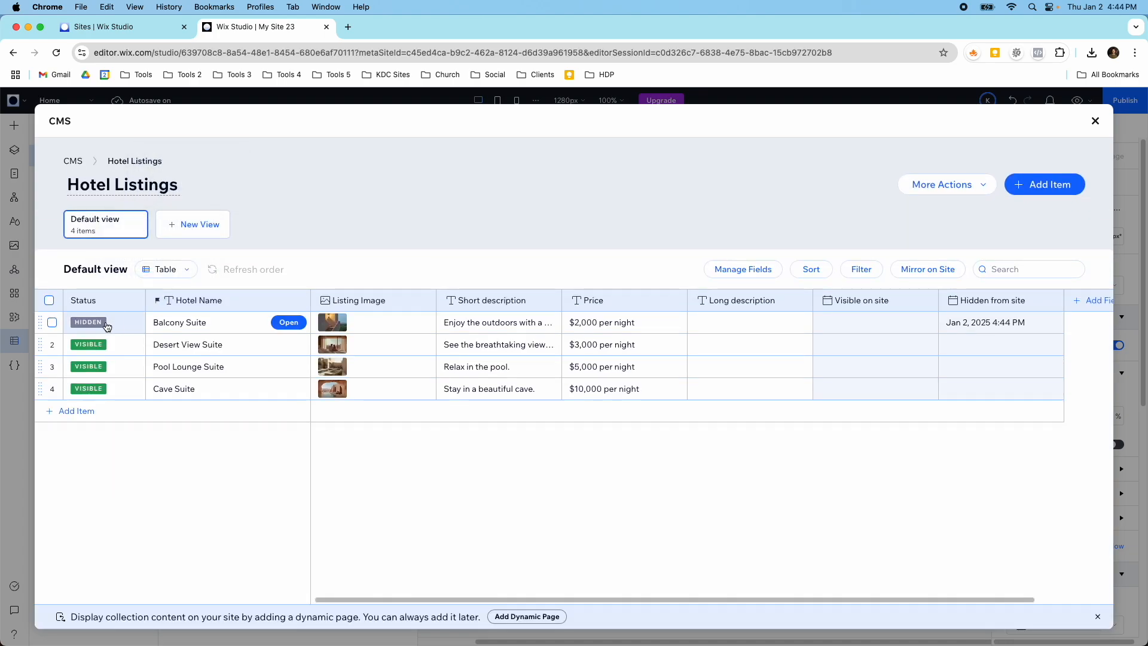
pyautogui.click(113, 326)
pyautogui.click(133, 322)
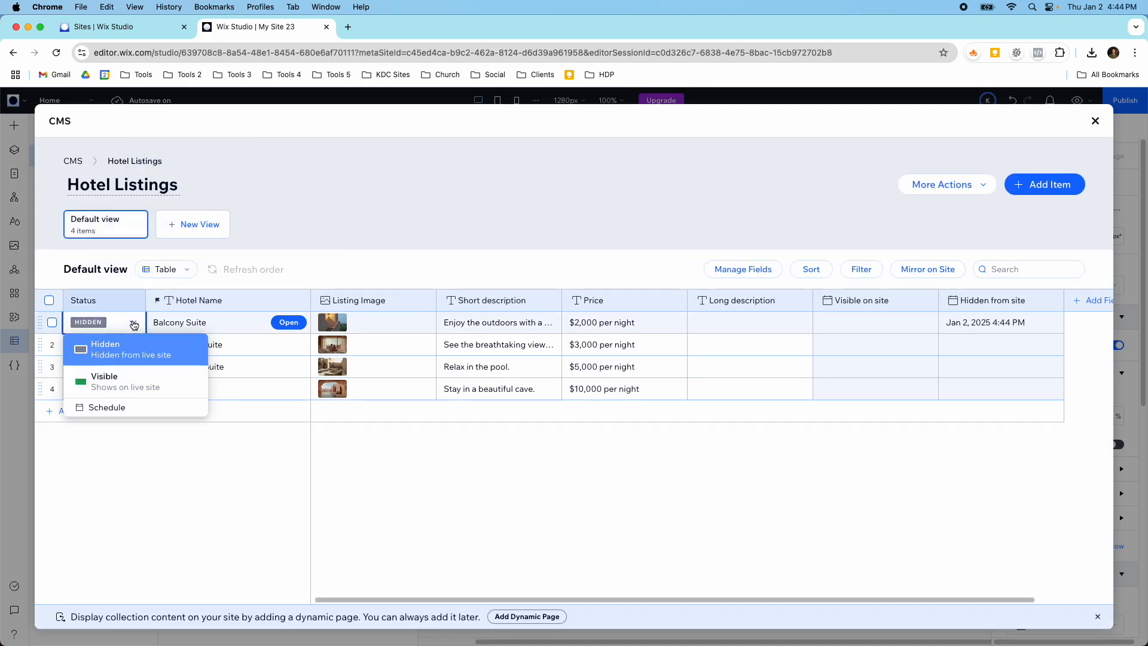
pyautogui.click(133, 380)
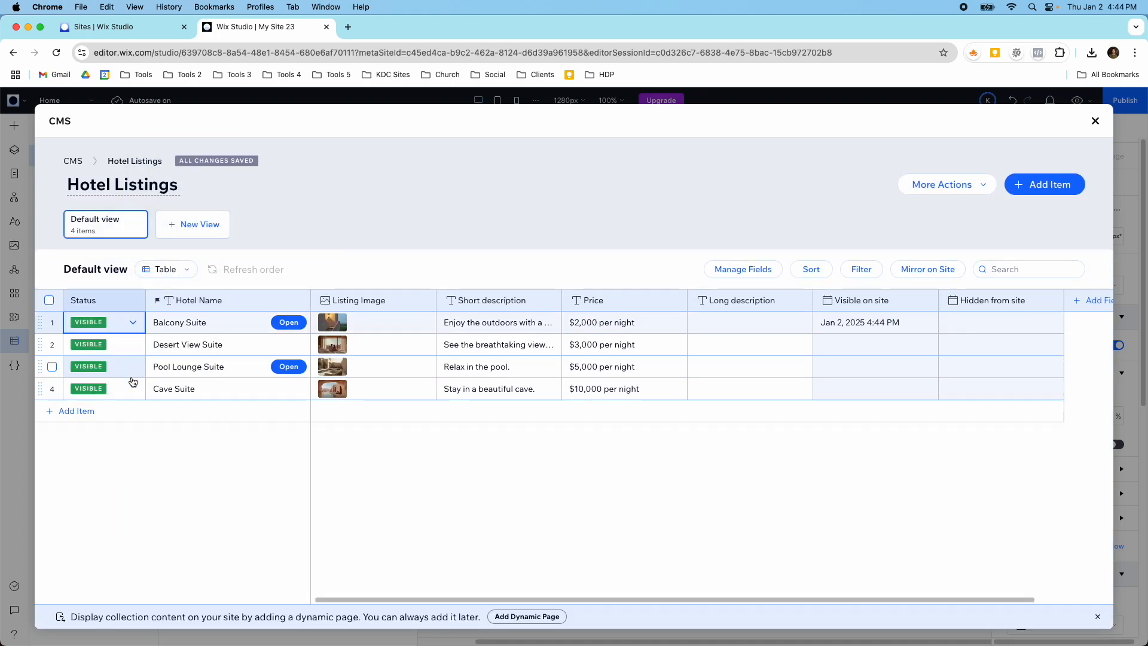
# Add a new item to the Hotel Listings collection with the hotel name "Outdoor Suite"
pyautogui.click(83, 412)
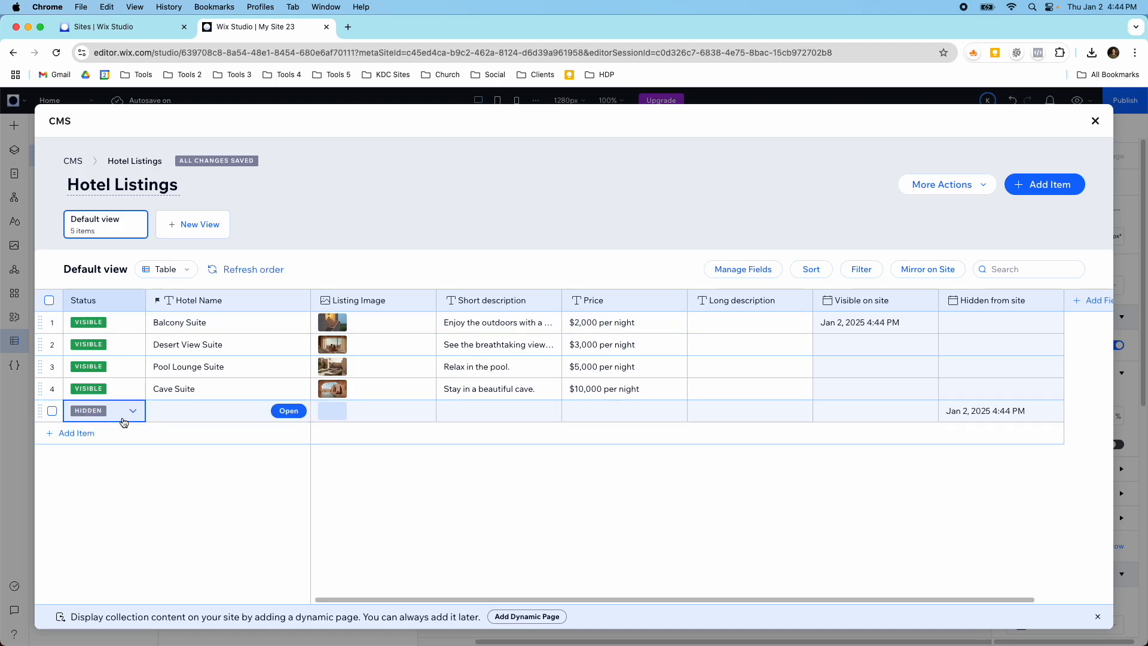
pyautogui.click(164, 409)
pyautogui.click(165, 409)
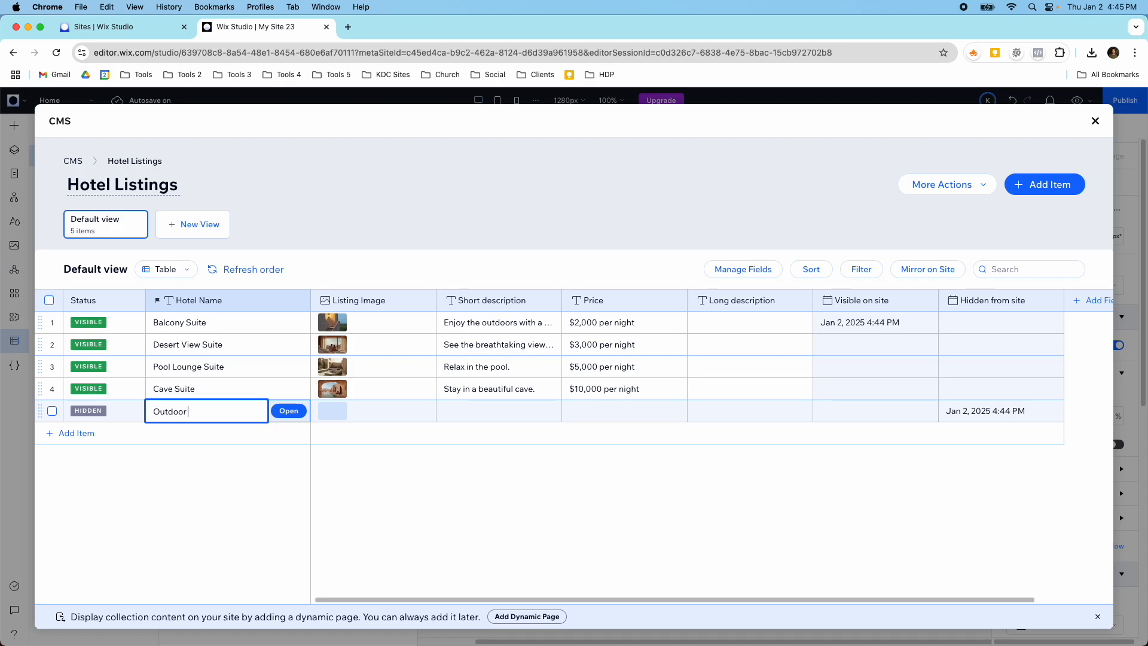
# Set the Outdoor Suite's listing image to the Media from Wix photo of two poolside lounge chairs
pyautogui.click(331, 411)
pyautogui.click(330, 411)
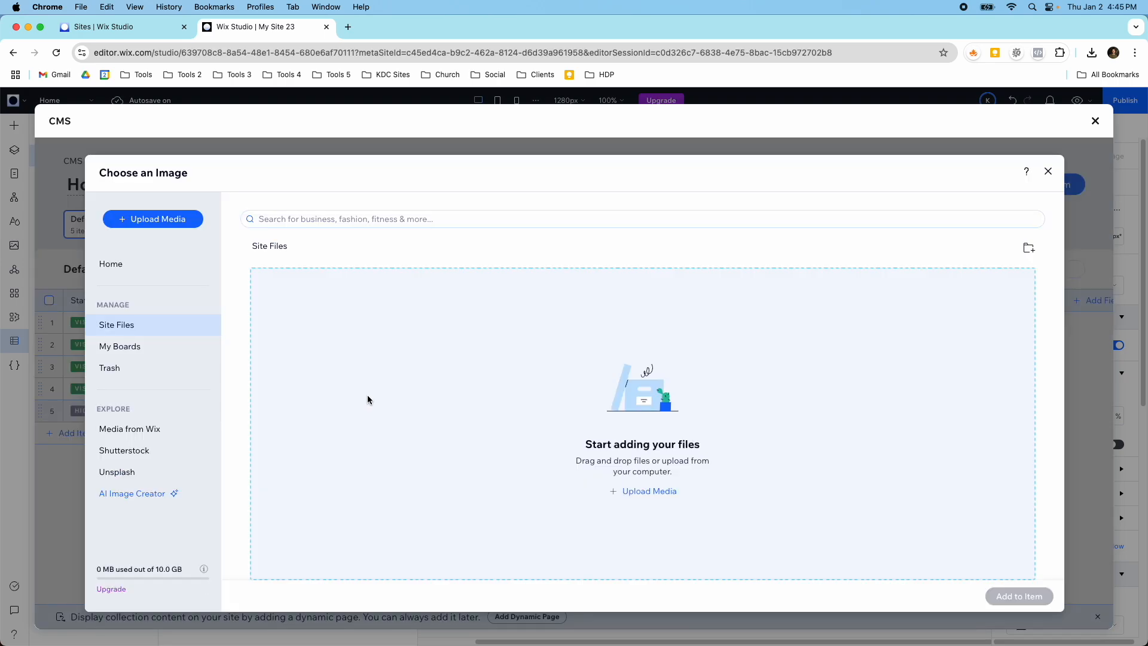
pyautogui.click(137, 429)
pyautogui.scroll(-5, 549, 456)
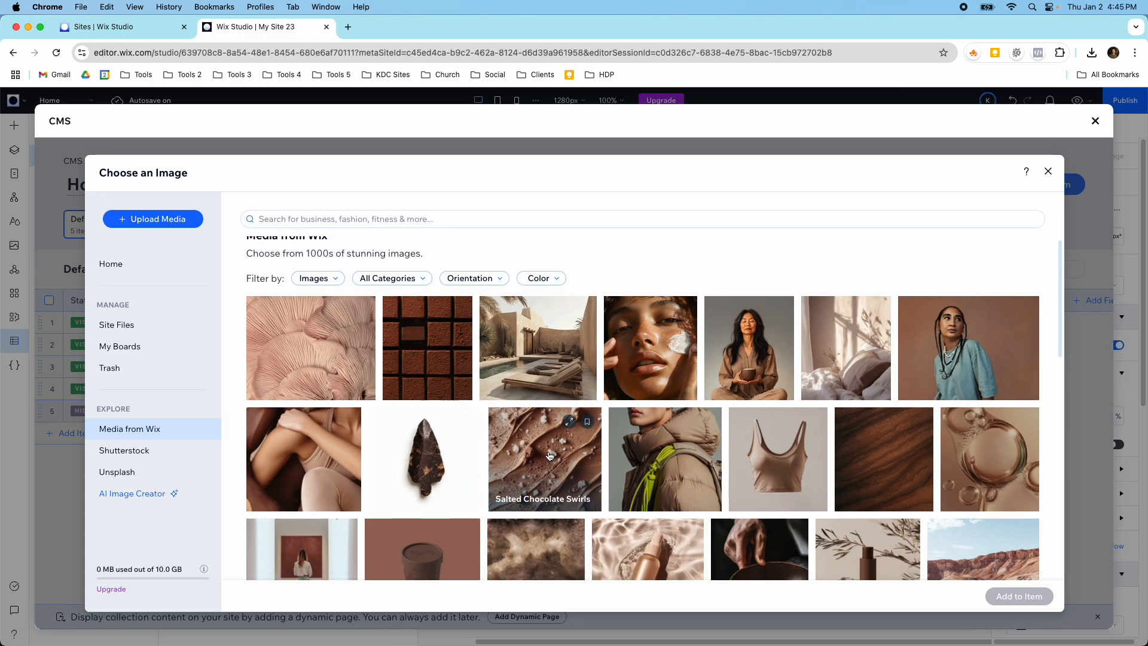
pyautogui.scroll(-4, 549, 456)
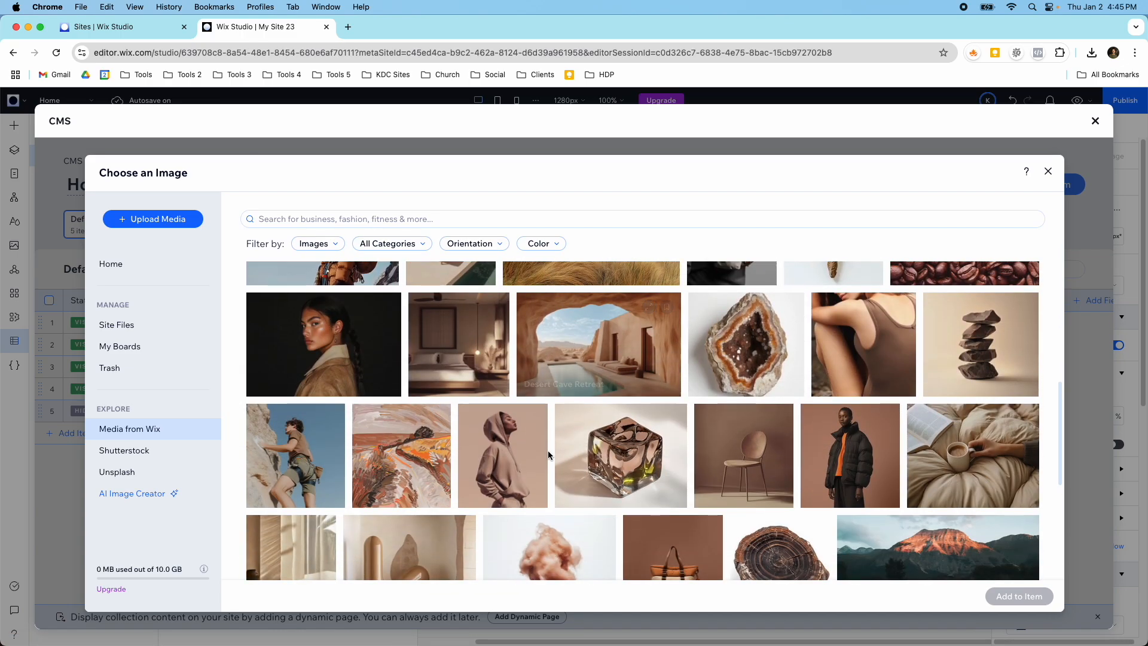
pyautogui.scroll(2, 547, 450)
pyautogui.click(469, 348)
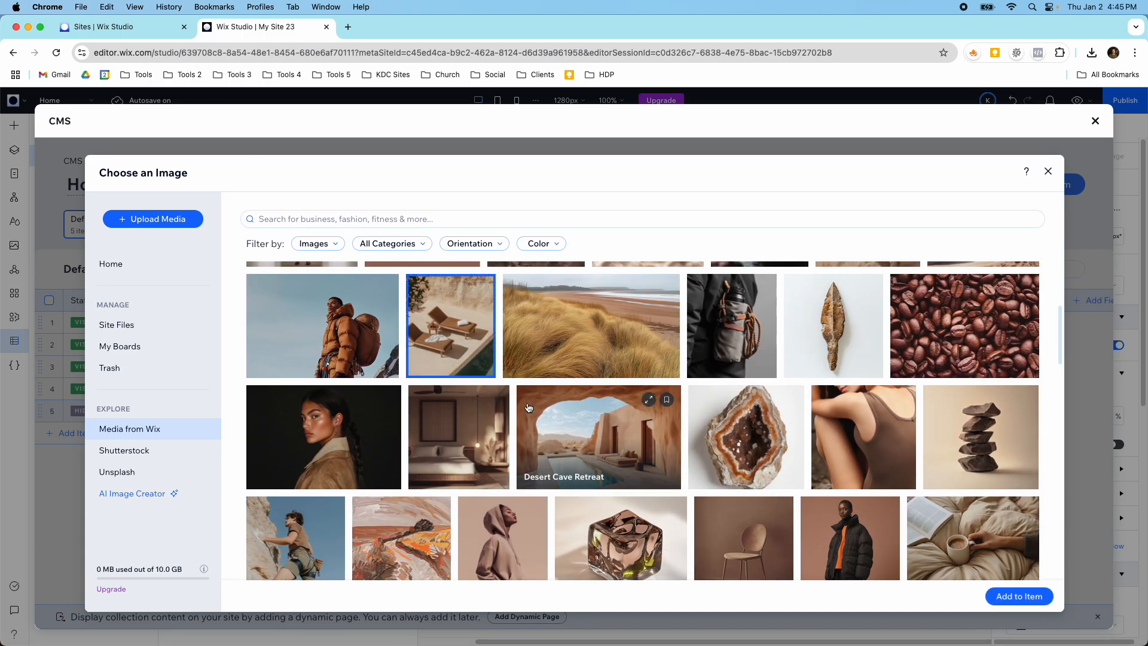
pyautogui.click(1019, 596)
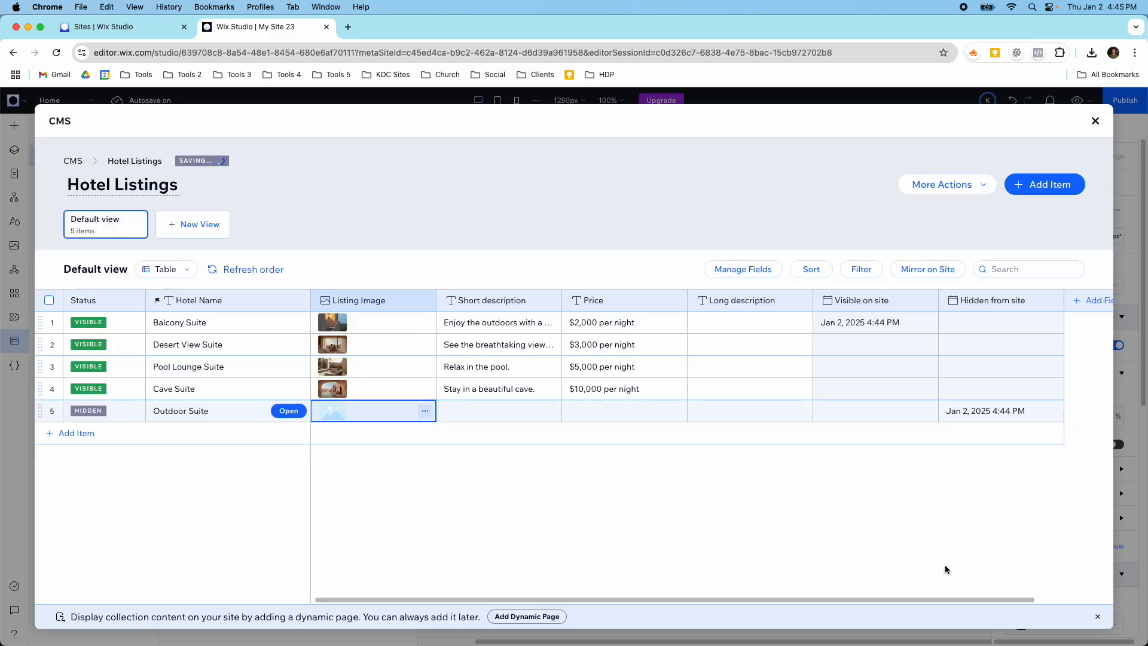
# Enter "Enjoy the sun outdoors." as the Outdoor Suite's short description and "$4,000 per night" as its price
pyautogui.click(520, 409)
pyautogui.click(519, 409)
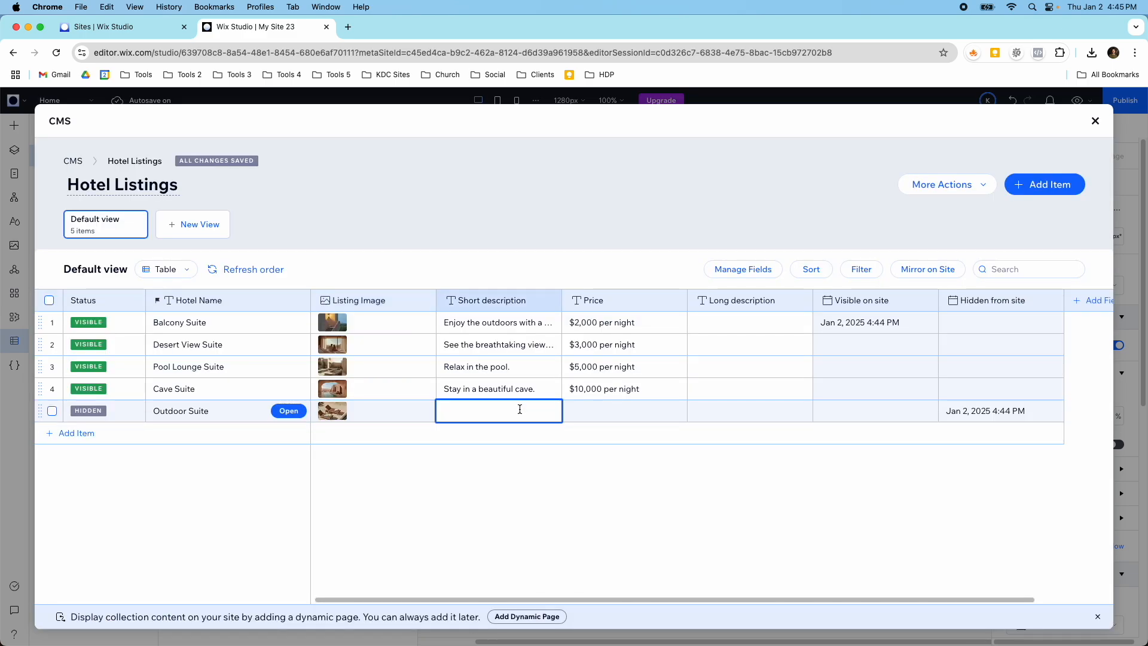
pyautogui.write('Enjoy su')
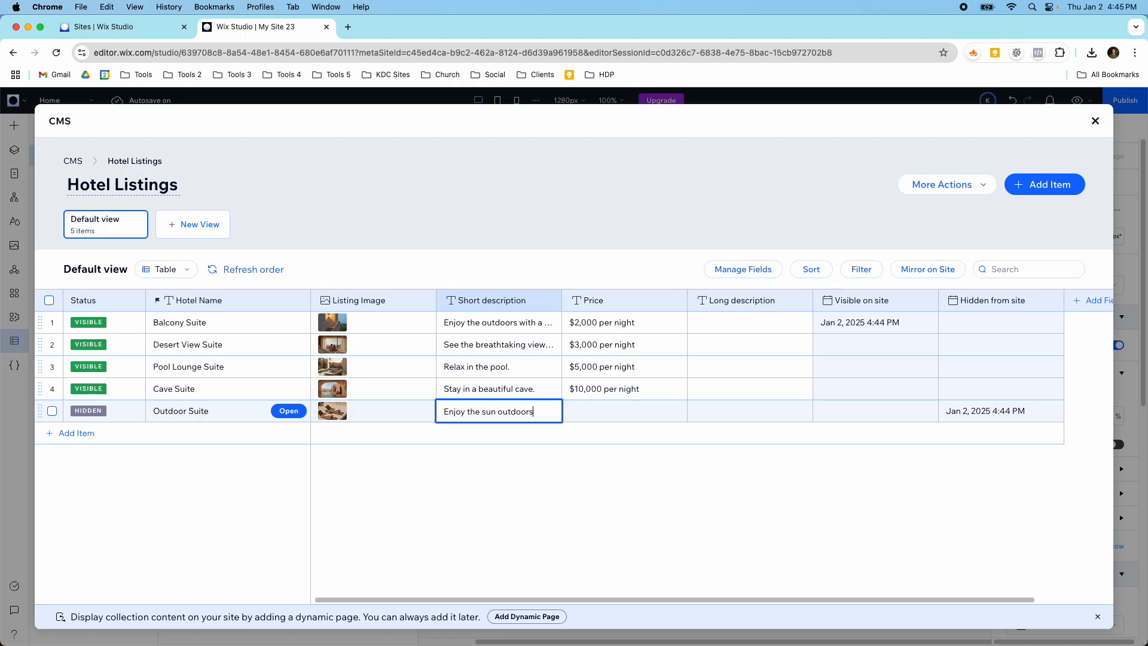
pyautogui.click(606, 417)
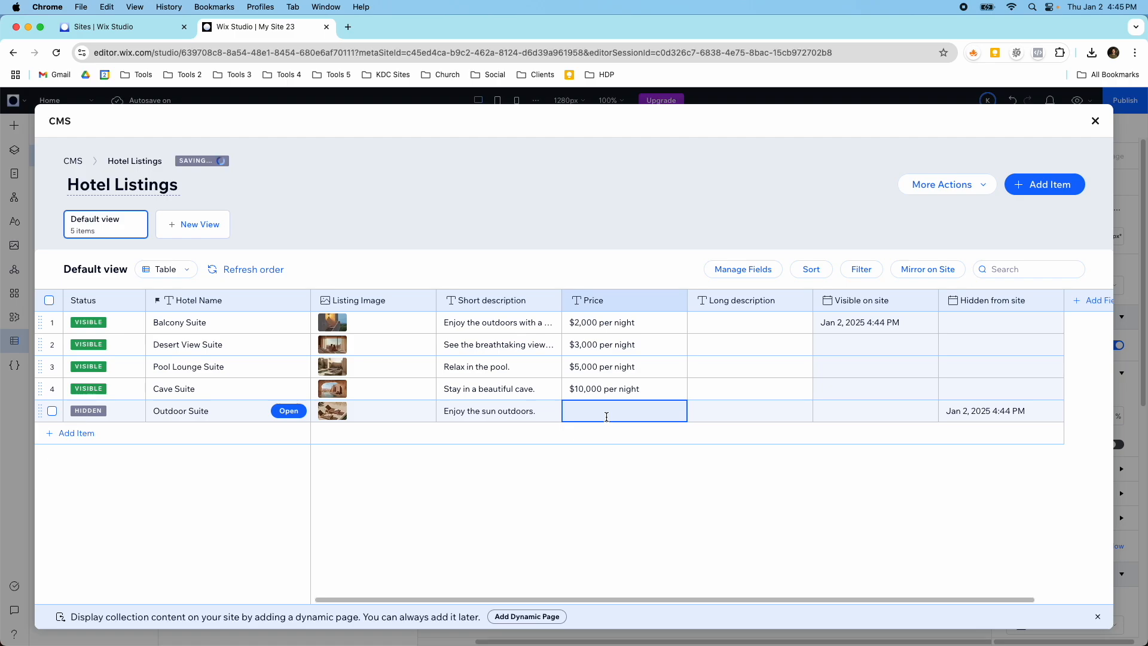
pyautogui.click(607, 418)
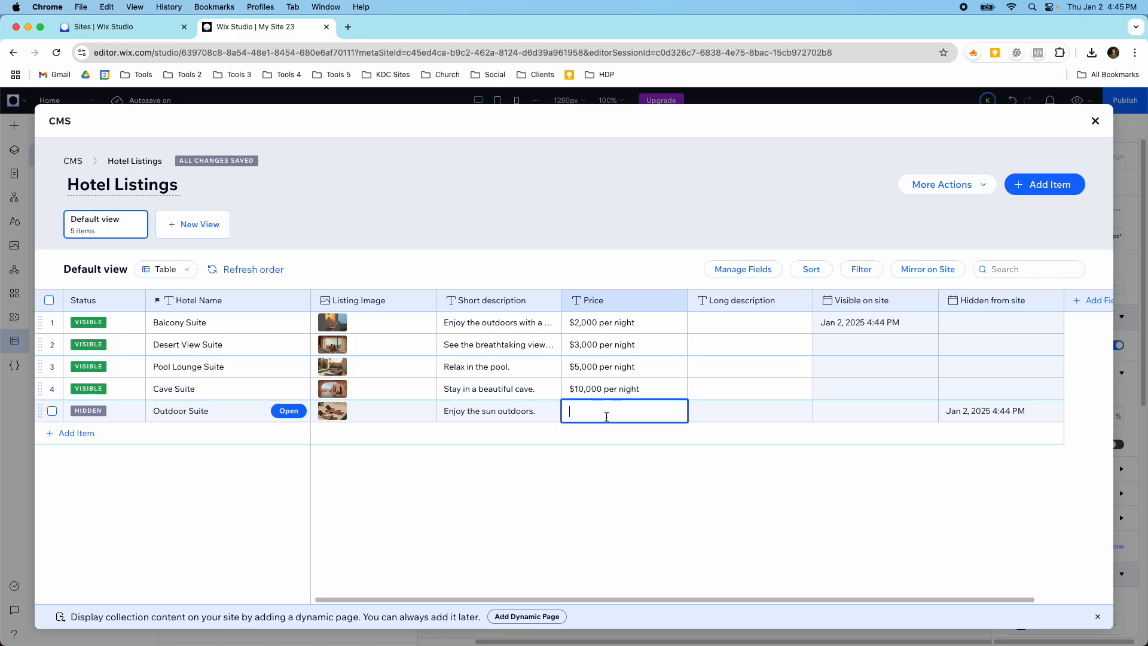
pyautogui.write('$4')
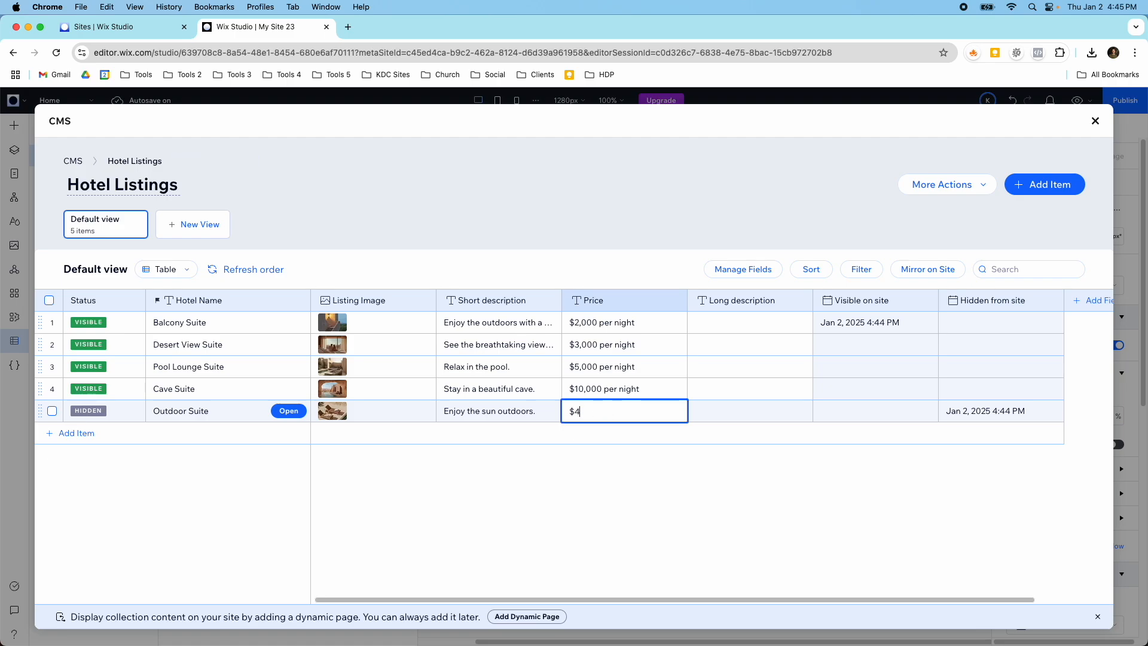
pyautogui.write(',000 per')
pyautogui.press('Return')
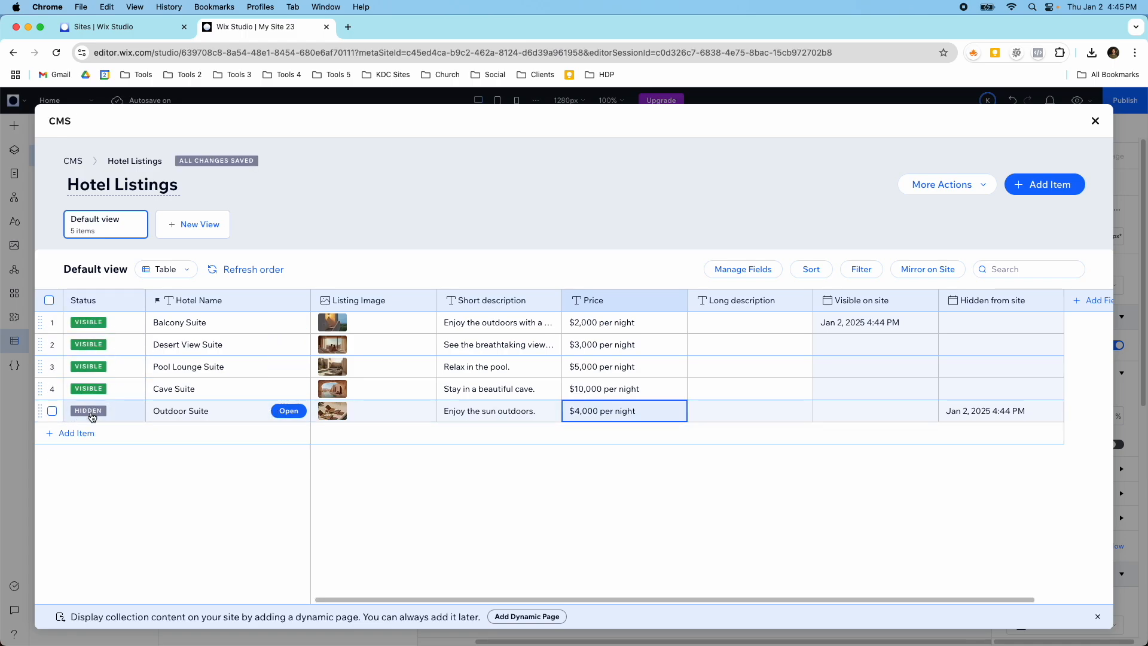
# Return to the page and check which hotel items the repeater displays while the Outdoor Suite is hidden
pyautogui.click(1097, 123)
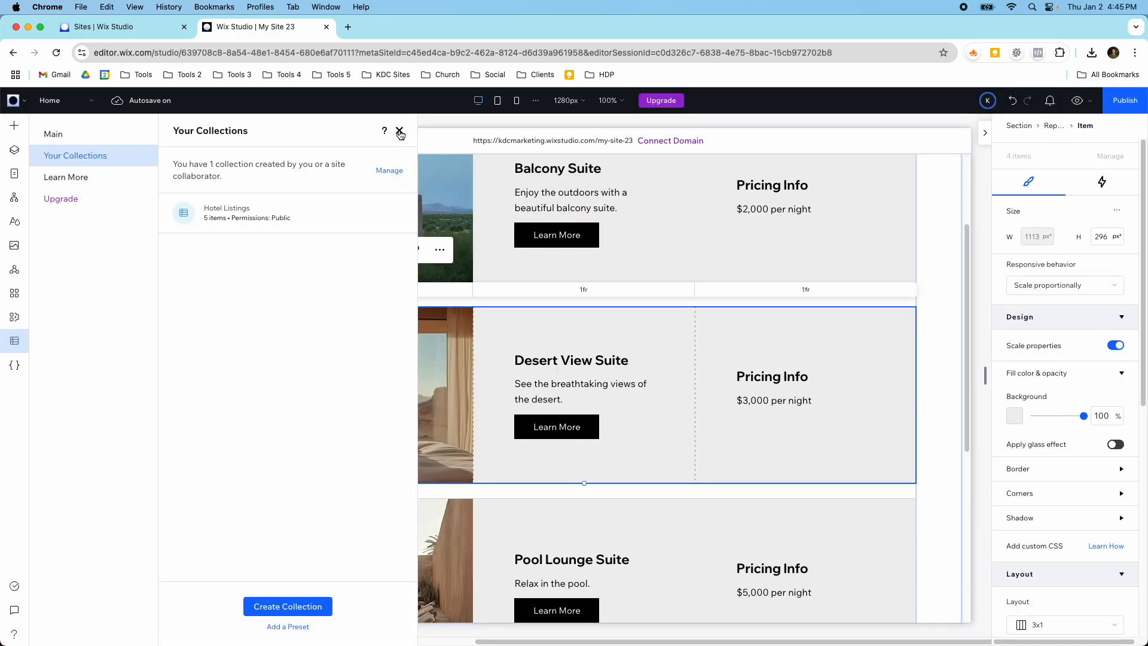
pyautogui.click(399, 131)
pyautogui.scroll(-3, 446, 229)
pyautogui.scroll(3, 508, 257)
pyautogui.scroll(-2, 560, 284)
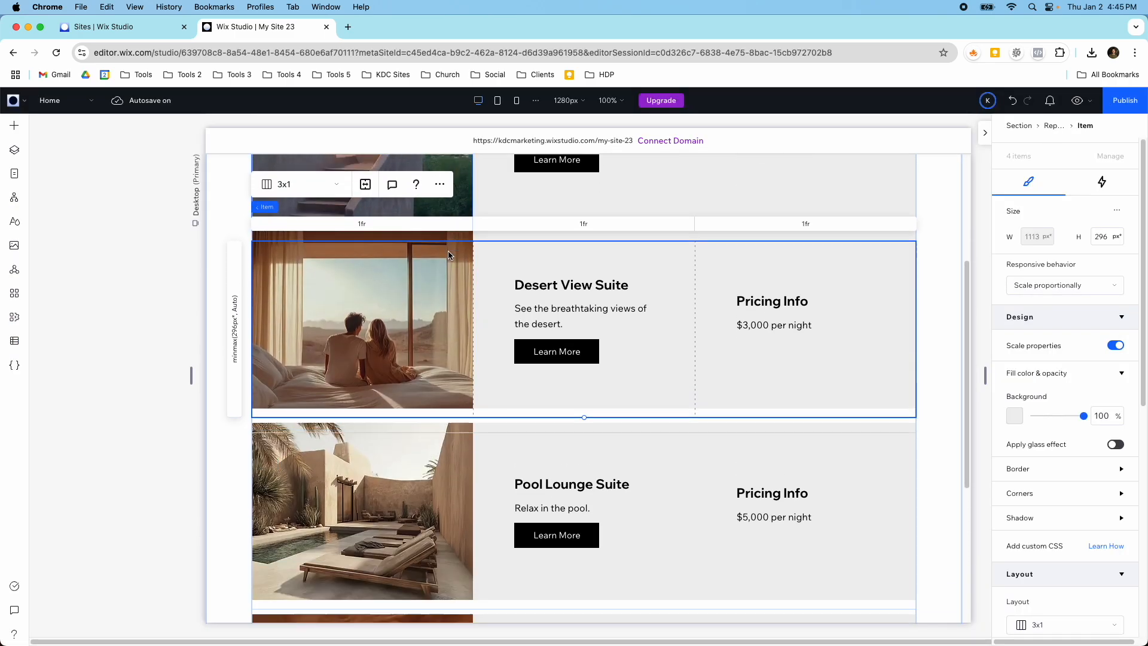
pyautogui.scroll(-3, 560, 285)
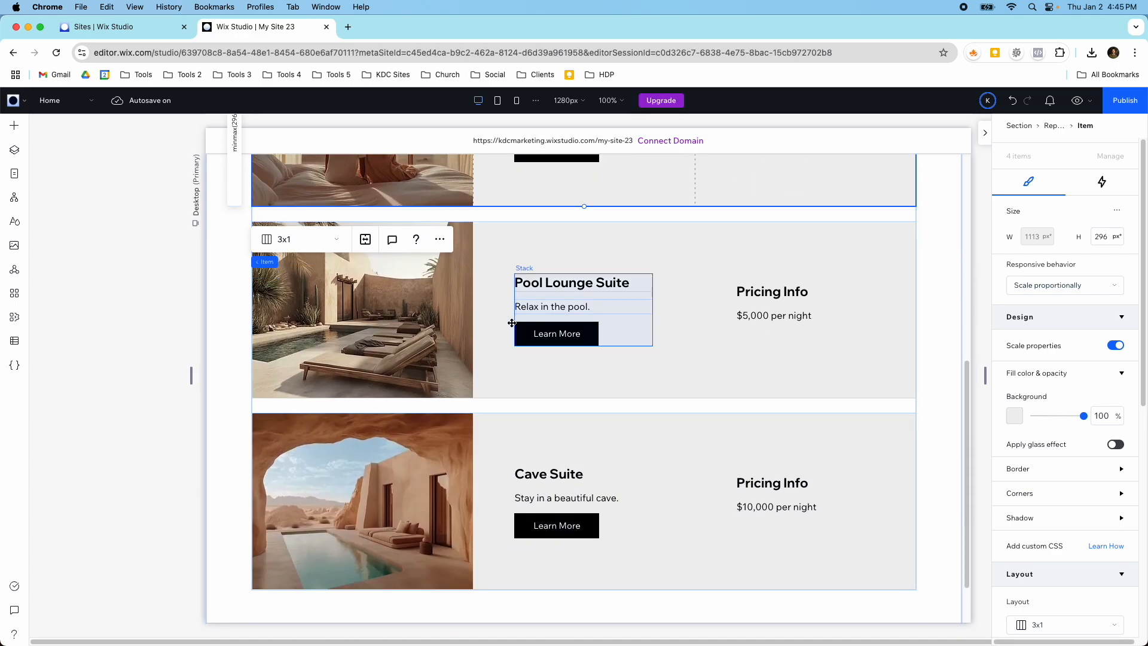
pyautogui.scroll(-1, 551, 361)
pyautogui.scroll(8, 490, 318)
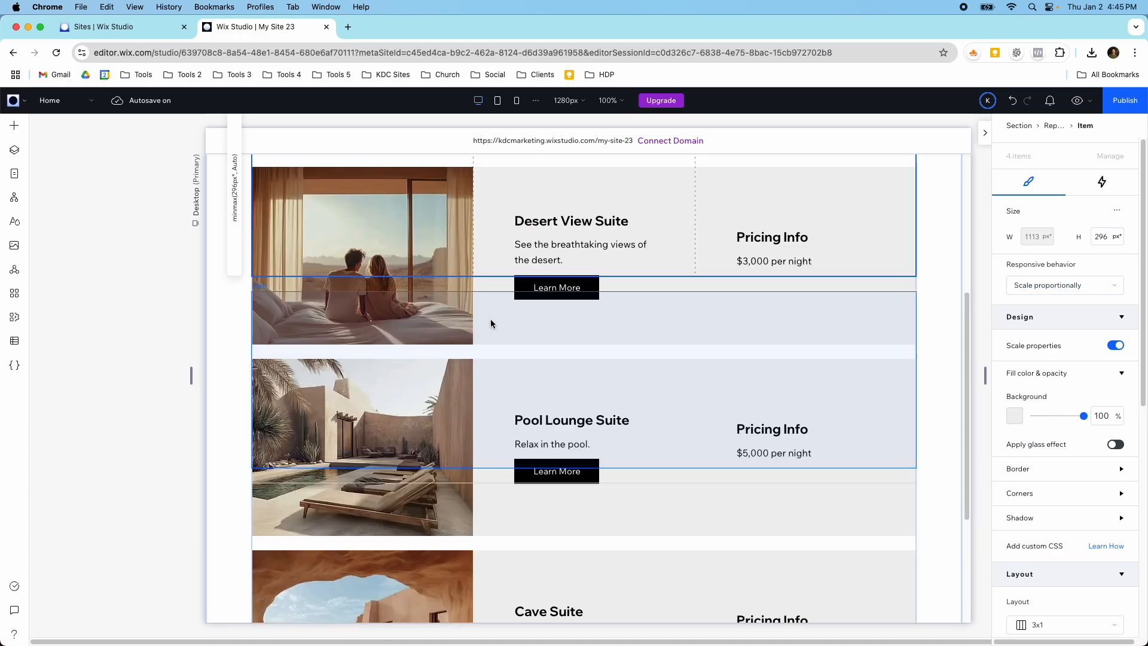
# Set the Outdoor Suite's status to Visible in the Hotel Listings collection and return to the page
pyautogui.click(15, 340)
pyautogui.click(102, 156)
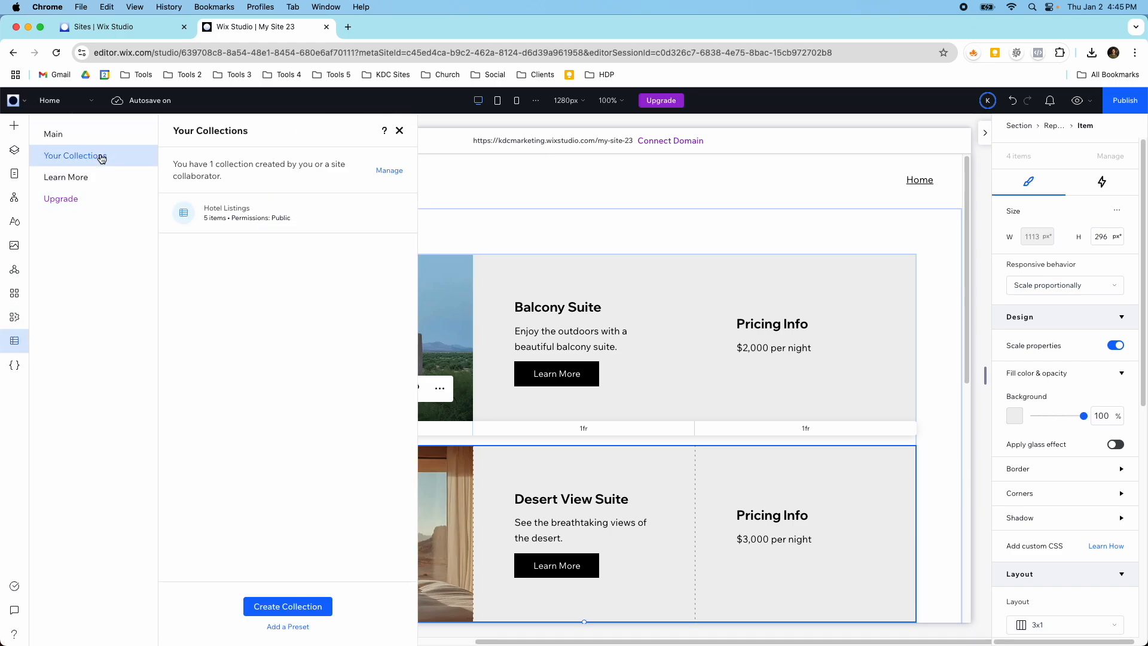
pyautogui.click(218, 222)
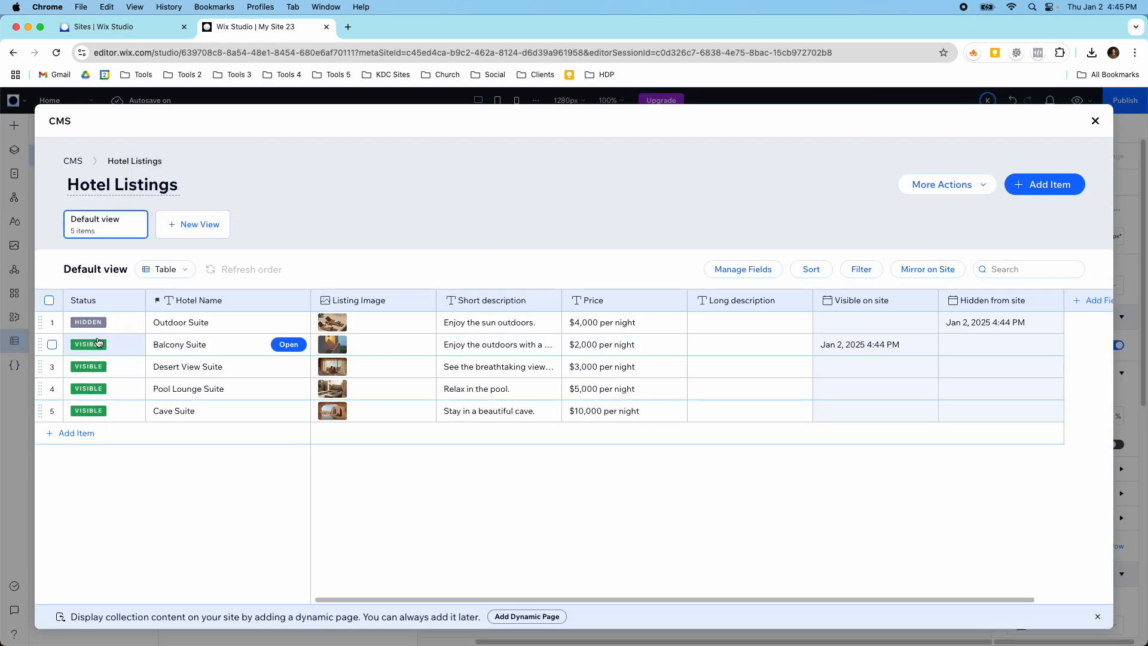
pyautogui.click(114, 323)
pyautogui.click(128, 325)
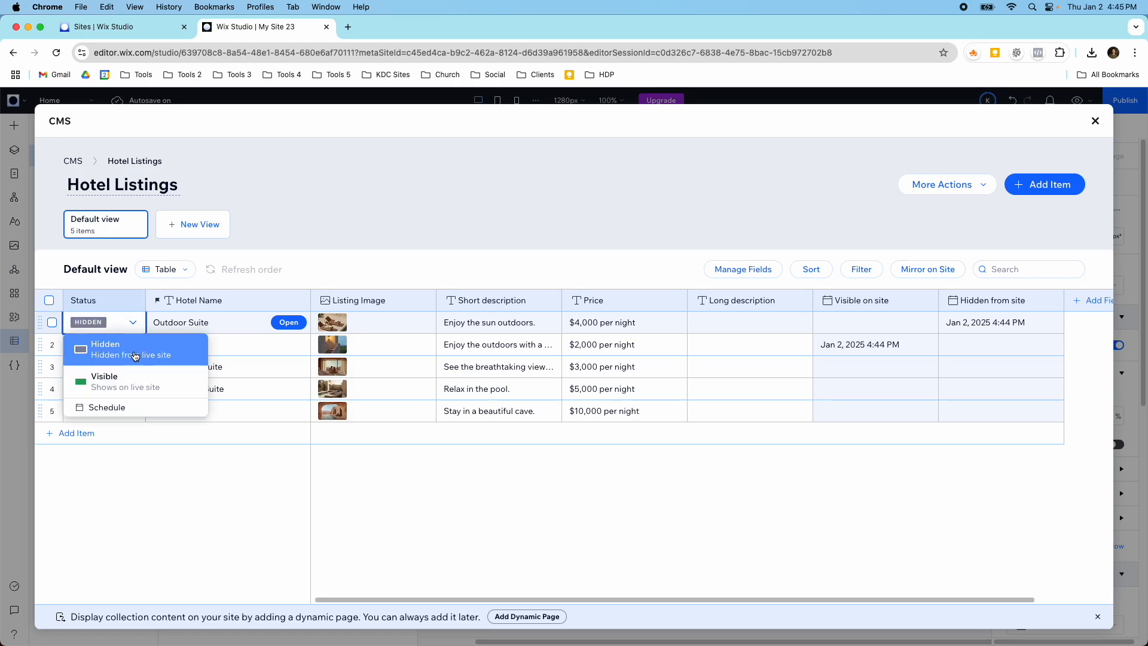
pyautogui.click(137, 377)
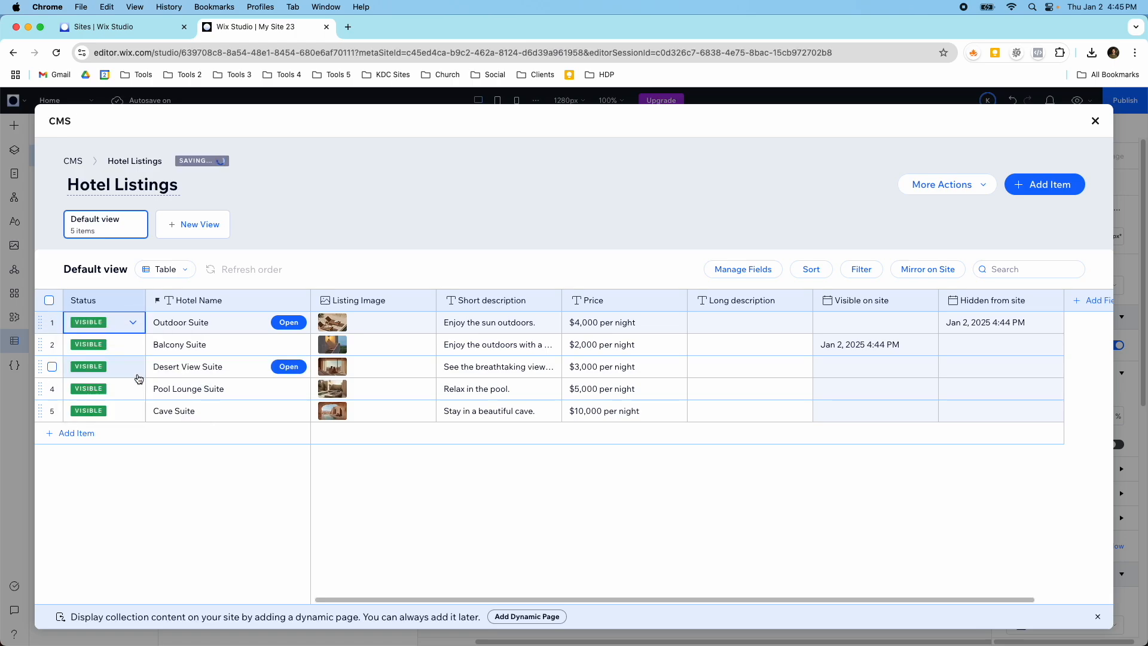
pyautogui.click(1094, 121)
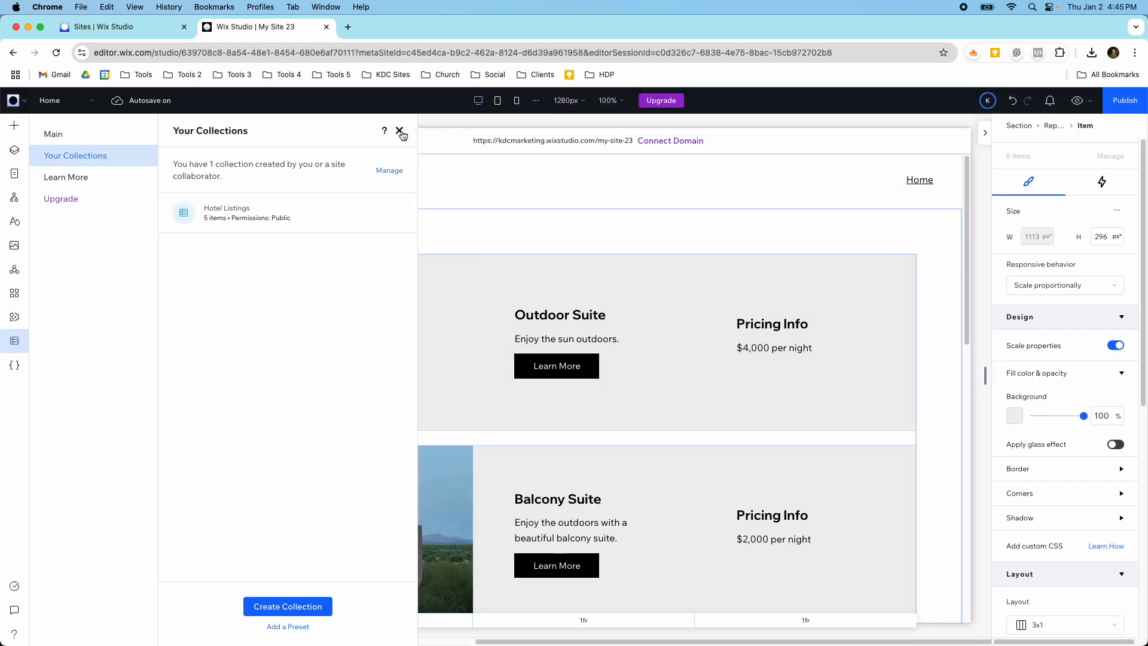
pyautogui.click(399, 131)
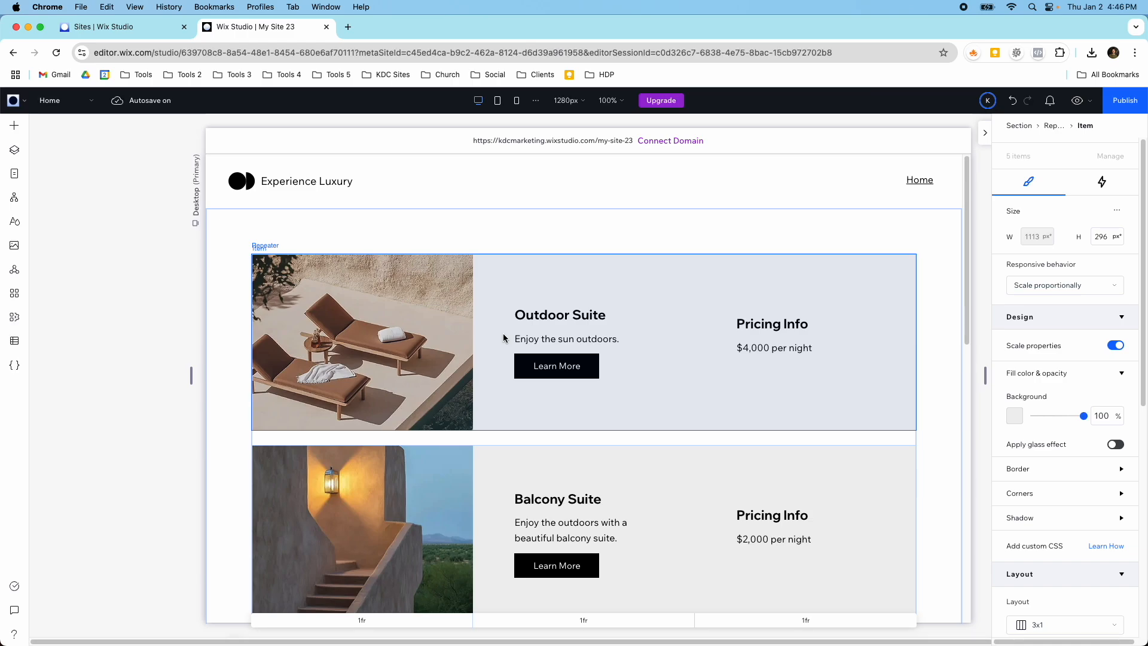
# Change the Outdoor Suite's Learn More button background to the blue theme color and check the buttons across the repeater's items
pyautogui.click(629, 299)
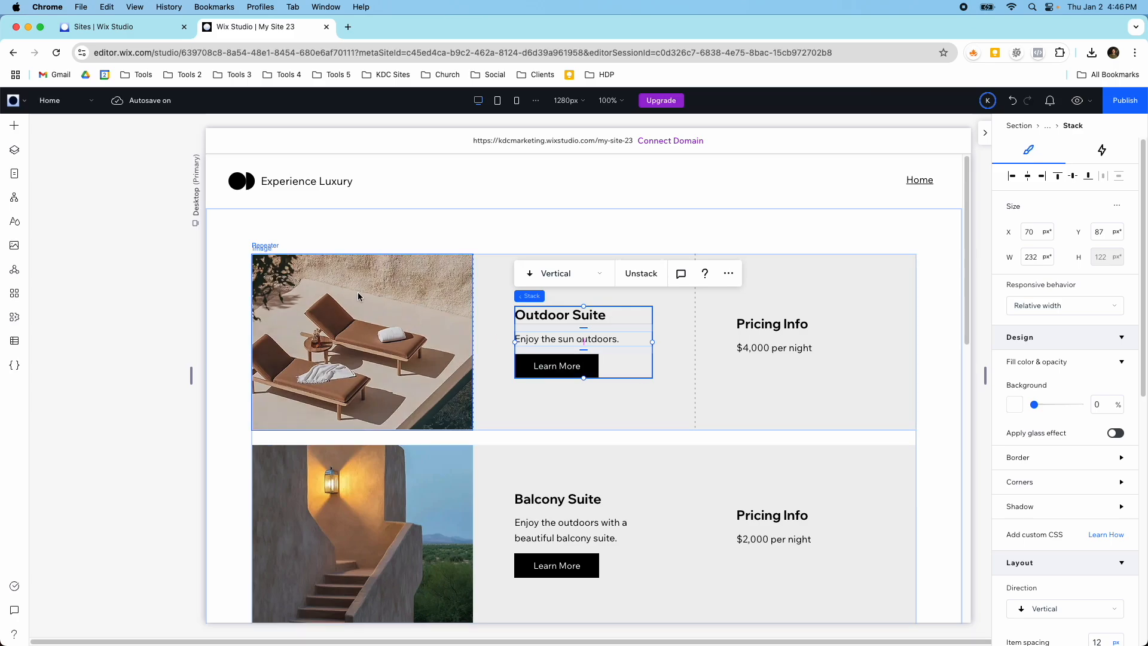
pyautogui.scroll(-3, 593, 368)
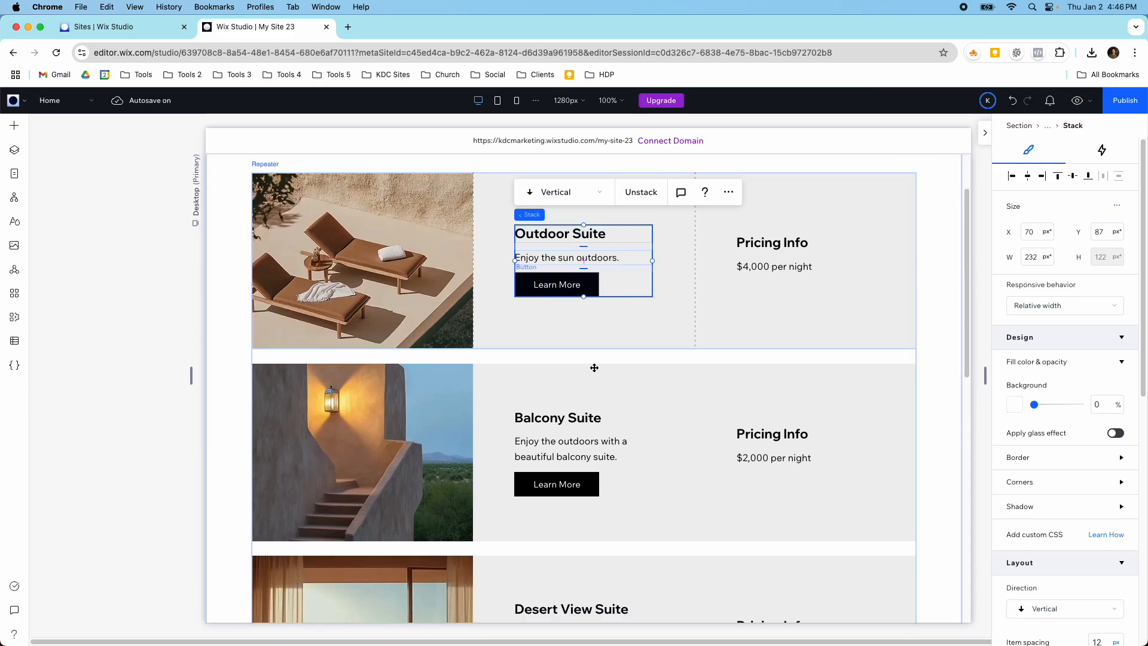
pyautogui.scroll(-3, 553, 417)
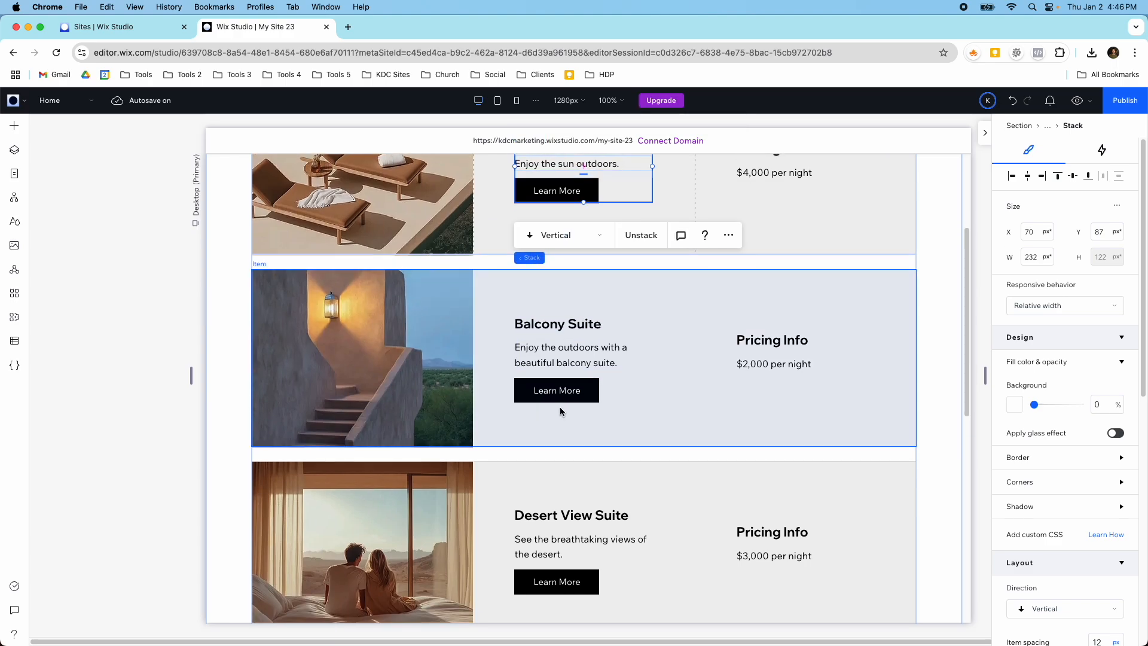
pyautogui.scroll(3, 560, 406)
pyautogui.click(592, 273)
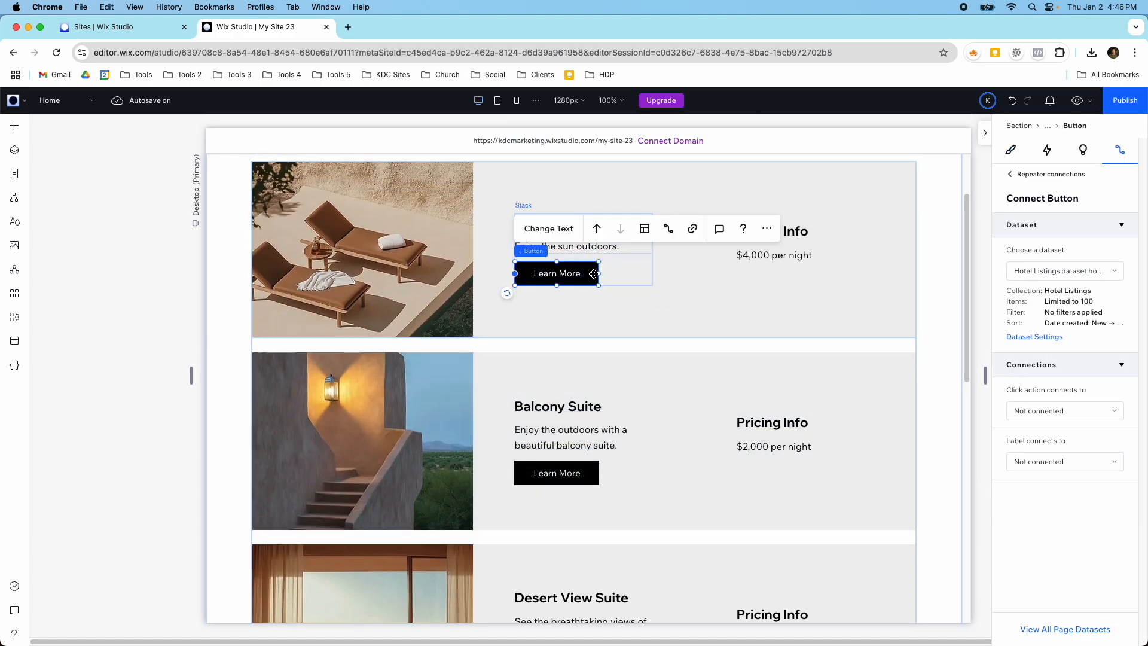
pyautogui.click(1010, 151)
pyautogui.click(1015, 437)
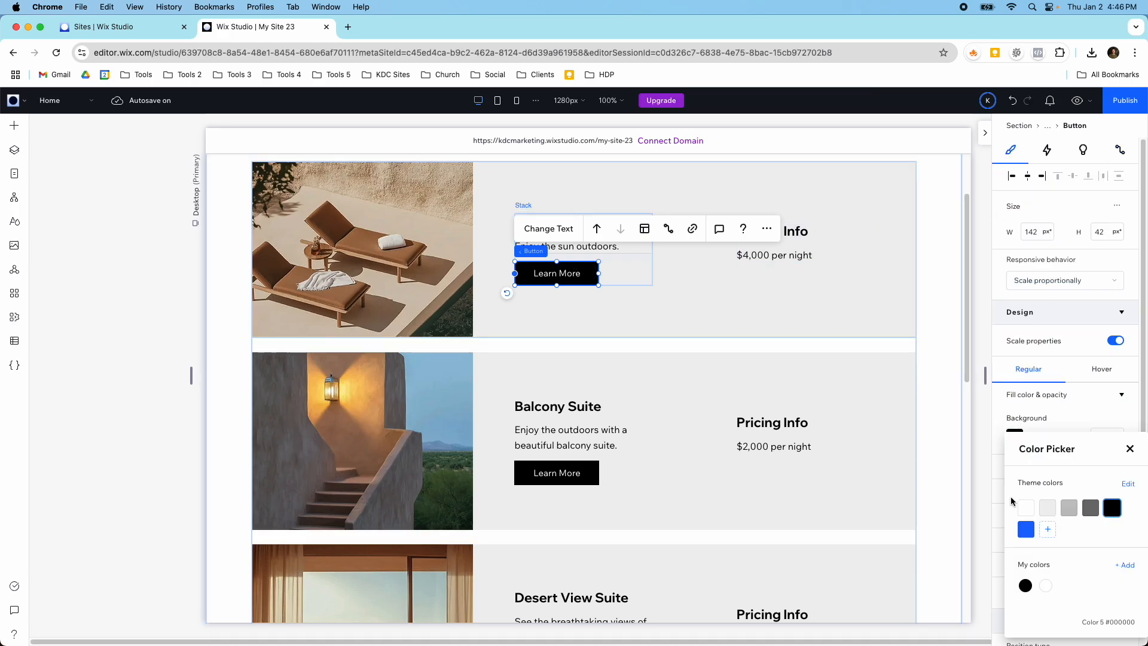
pyautogui.click(1026, 529)
pyautogui.click(701, 335)
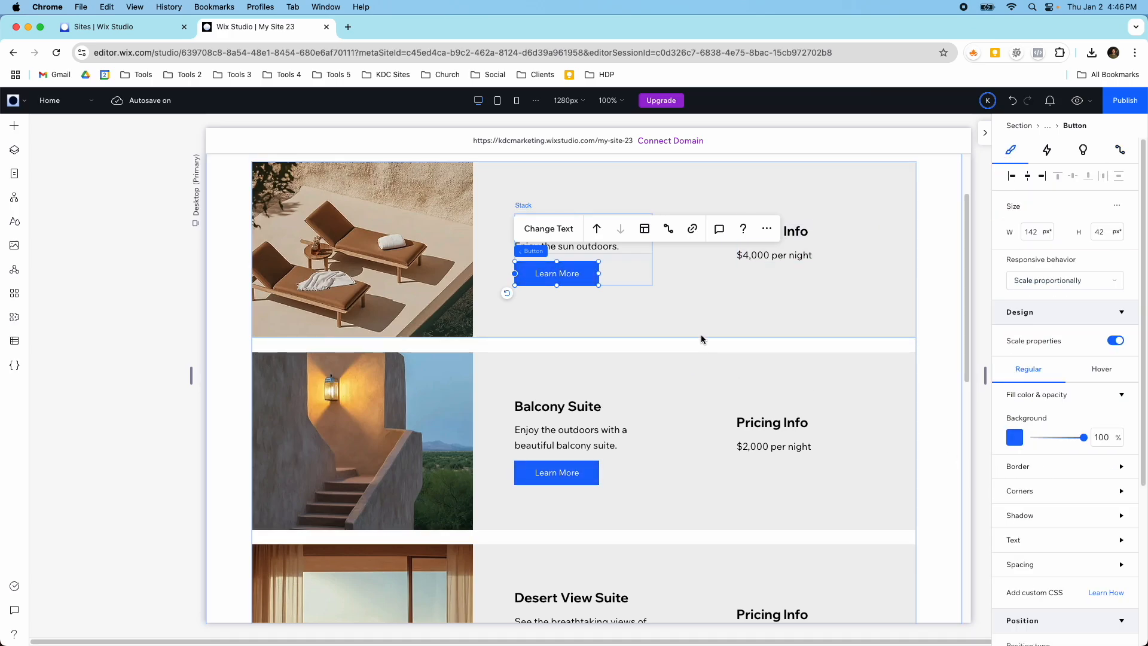
pyautogui.scroll(-5, 673, 345)
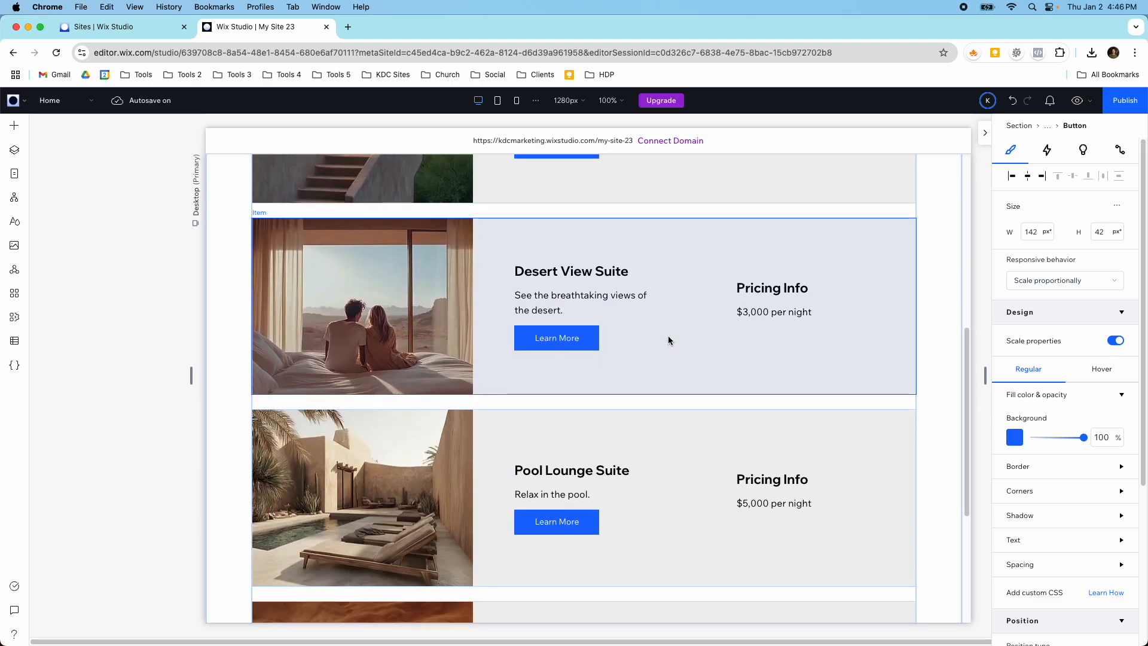
pyautogui.scroll(-4, 668, 339)
pyautogui.scroll(10, 669, 340)
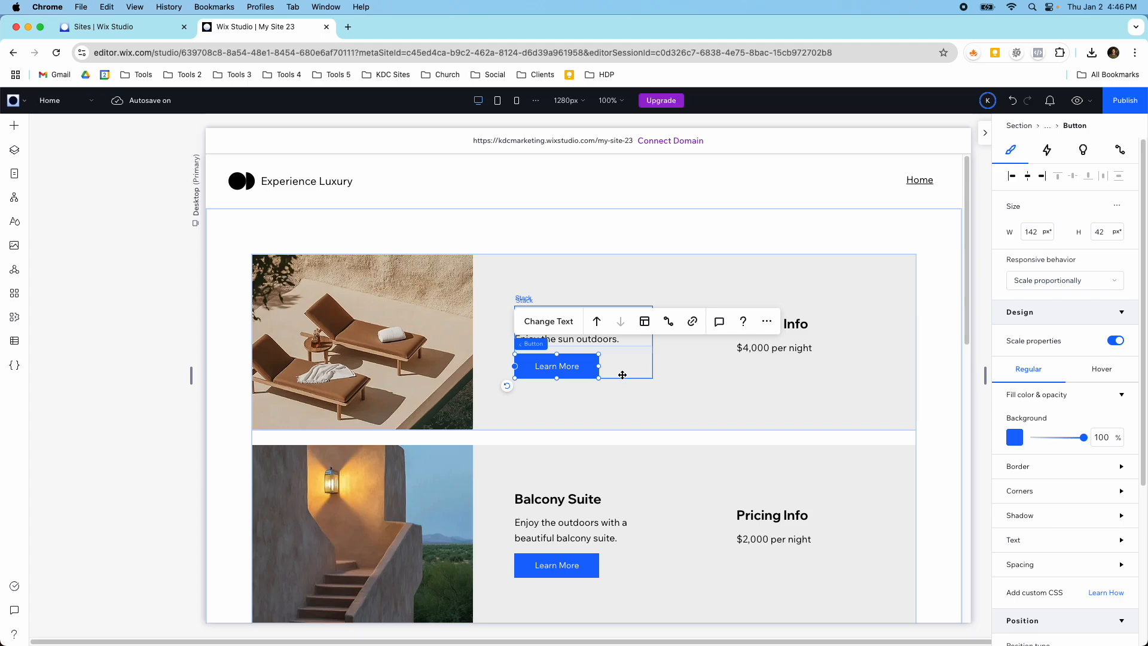
# Set the Outdoor Suite's Learn More button background to black and review the buttons on all the repeater's items
pyautogui.click(1018, 438)
pyautogui.click(1111, 511)
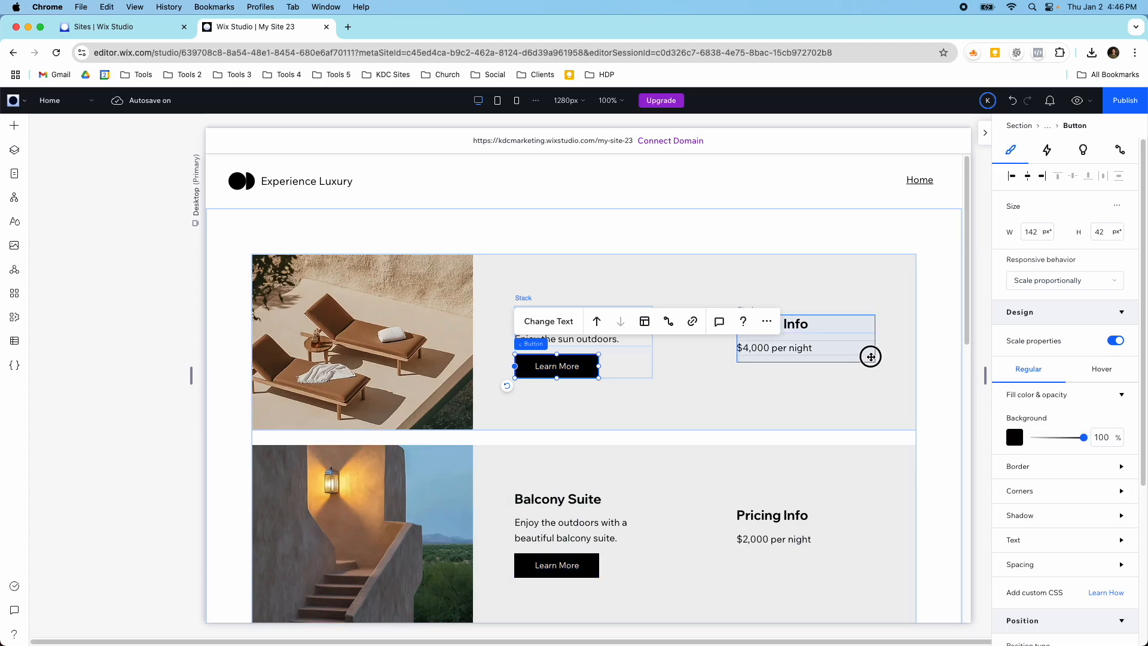
pyautogui.click(870, 356)
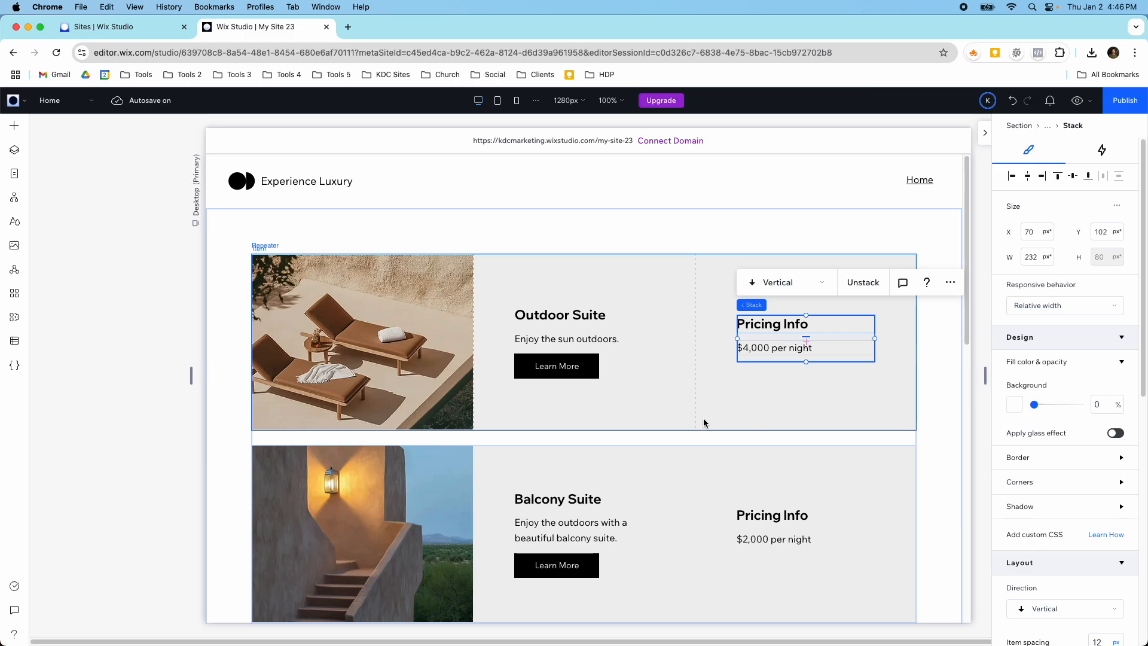
pyautogui.scroll(-10, 704, 422)
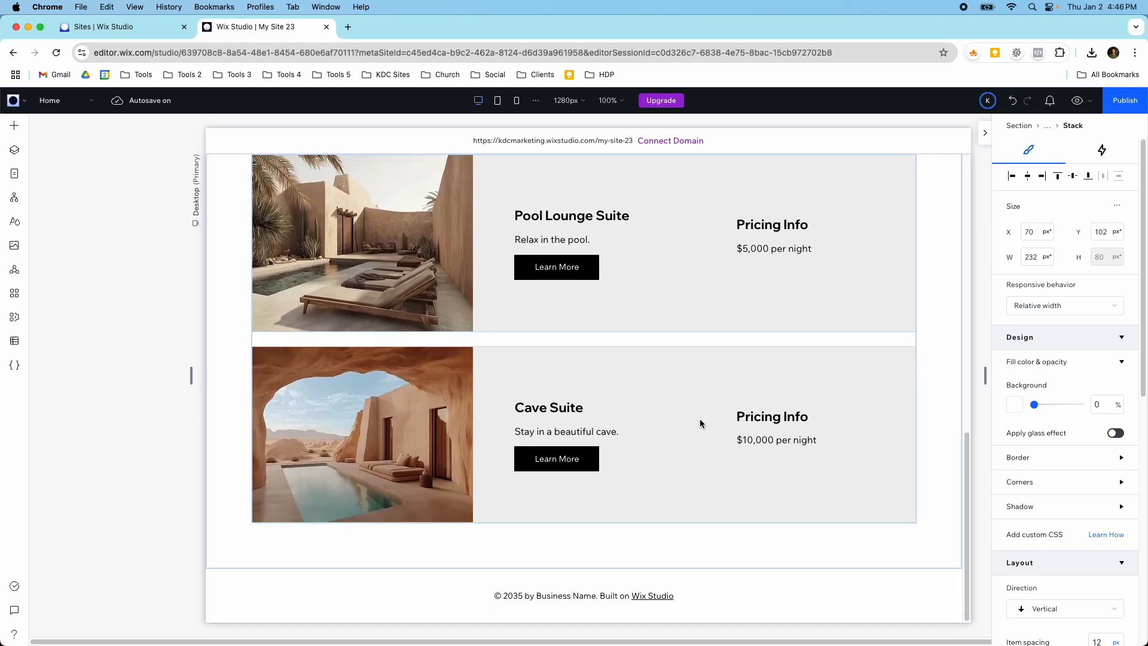
pyautogui.scroll(8, 699, 419)
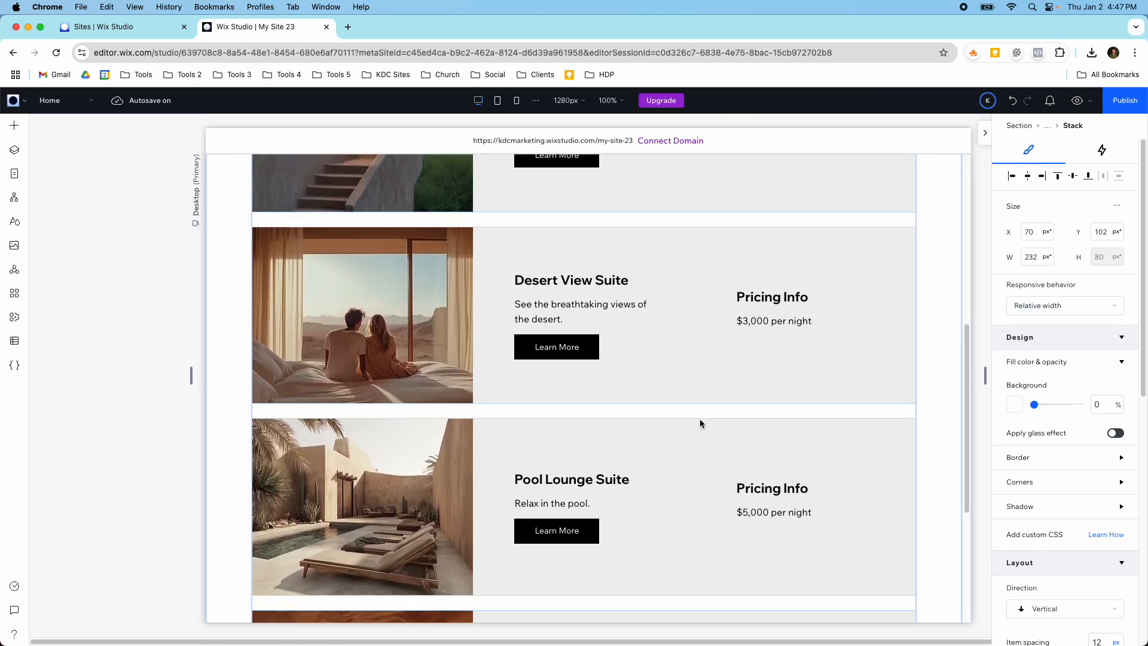
pyautogui.scroll(4, 693, 418)
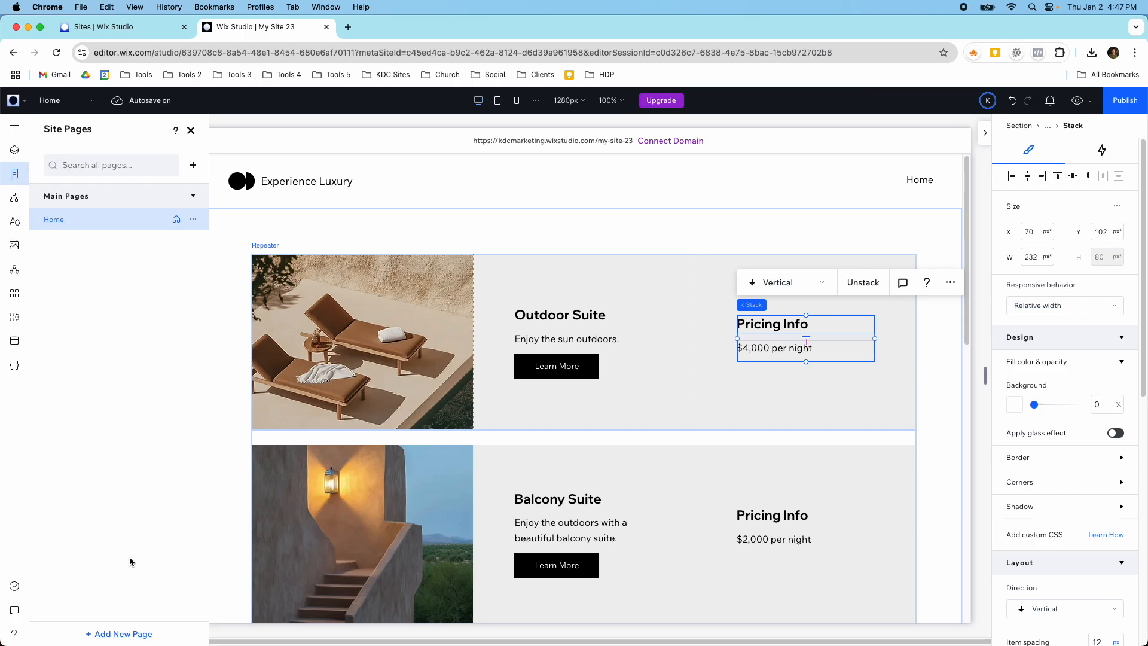
# Start adding a new dynamic page to the site and look through the available dynamic page types
pyautogui.click(129, 635)
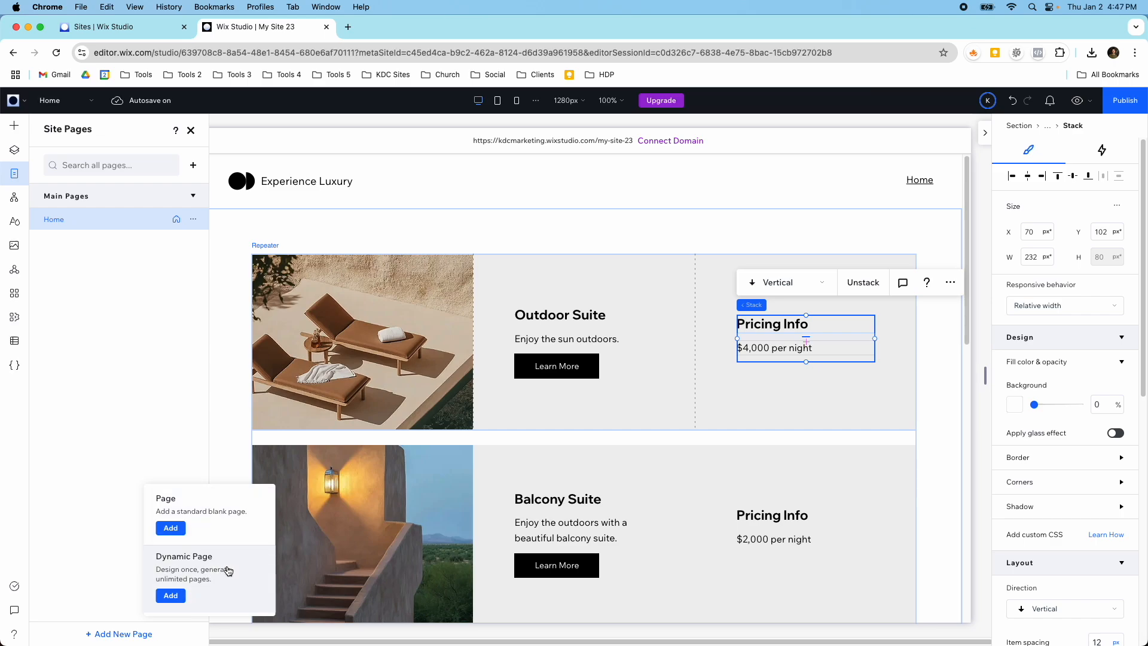
pyautogui.click(172, 594)
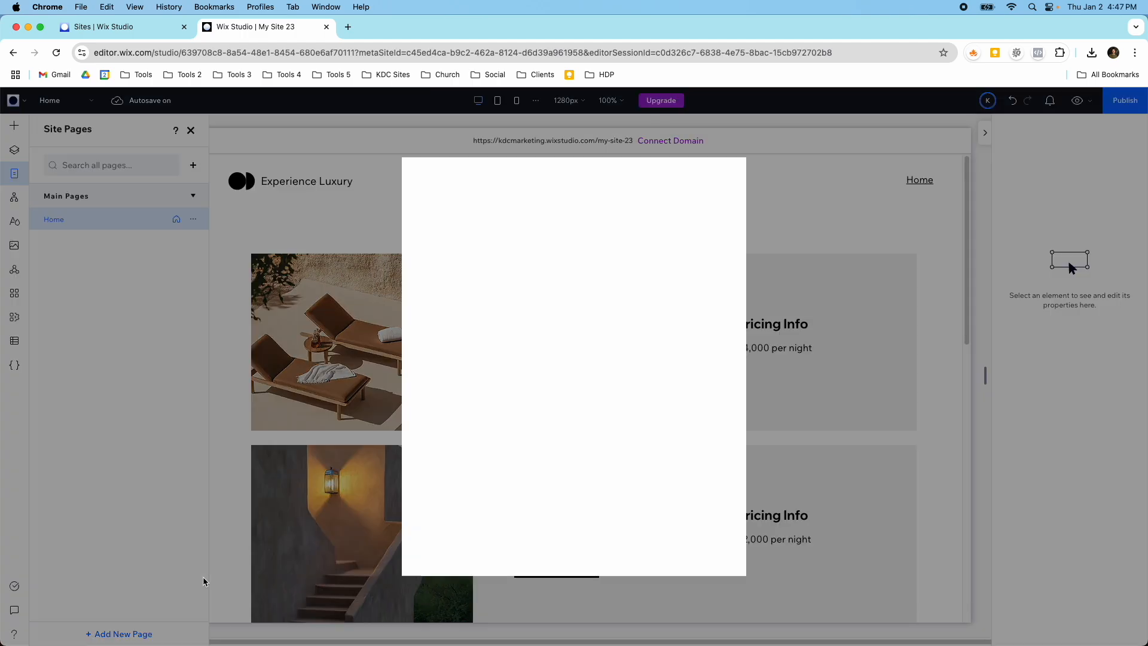
pyautogui.scroll(-2, 472, 395)
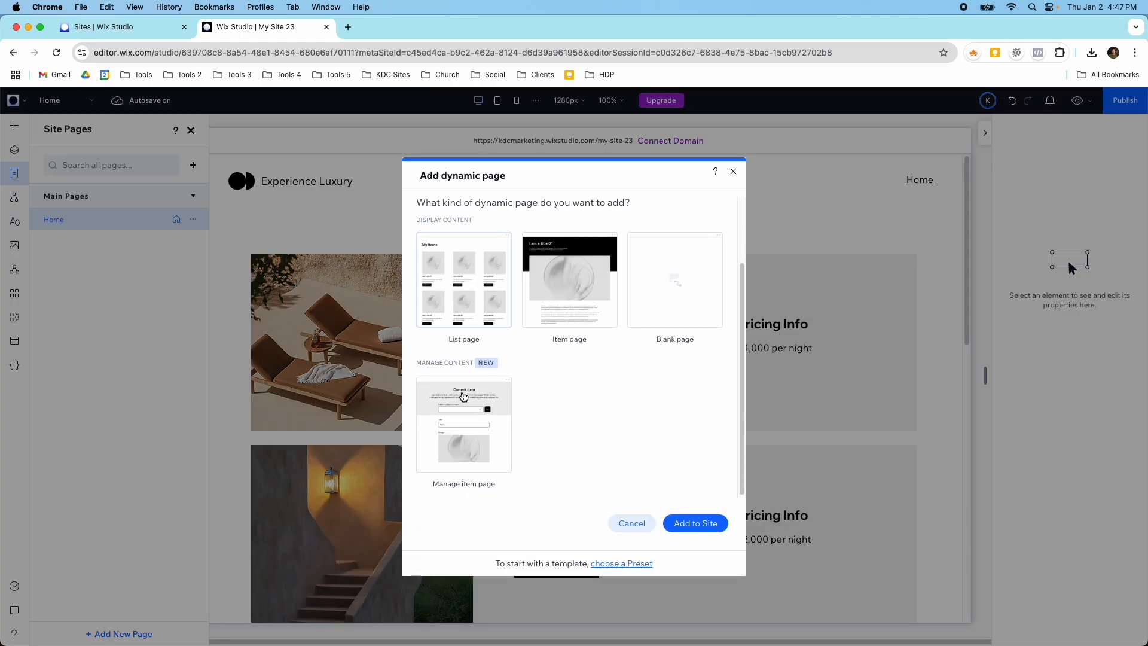
# Add a dynamic item page for the Hotel Listings collection to the site
pyautogui.scroll(2, 482, 332)
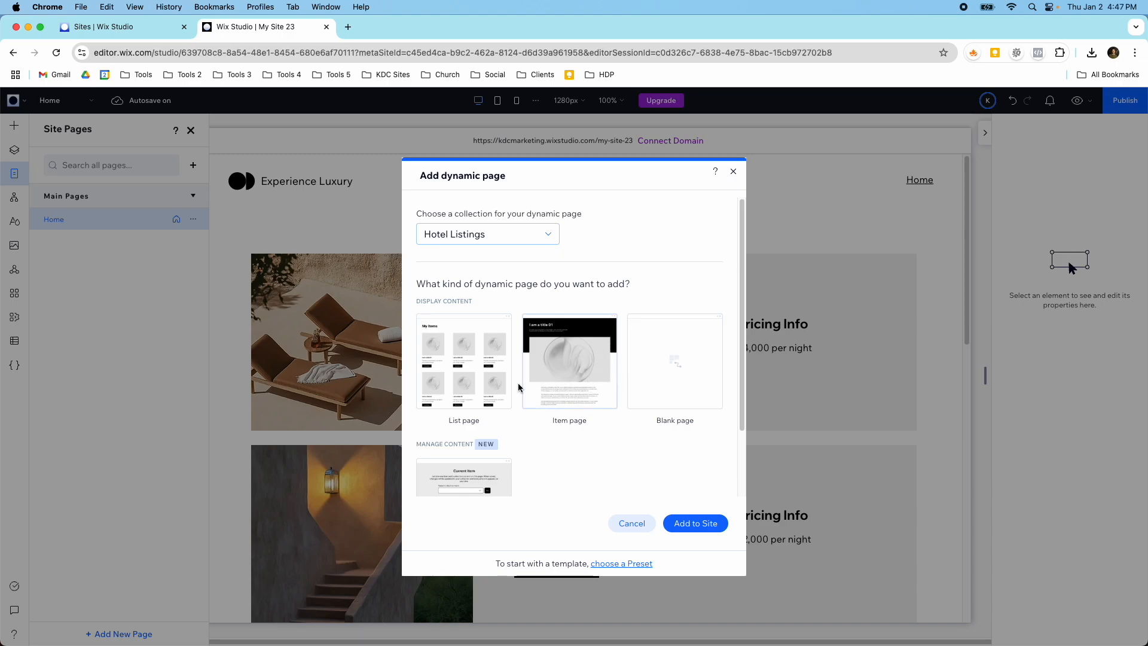
pyautogui.scroll(-2, 442, 386)
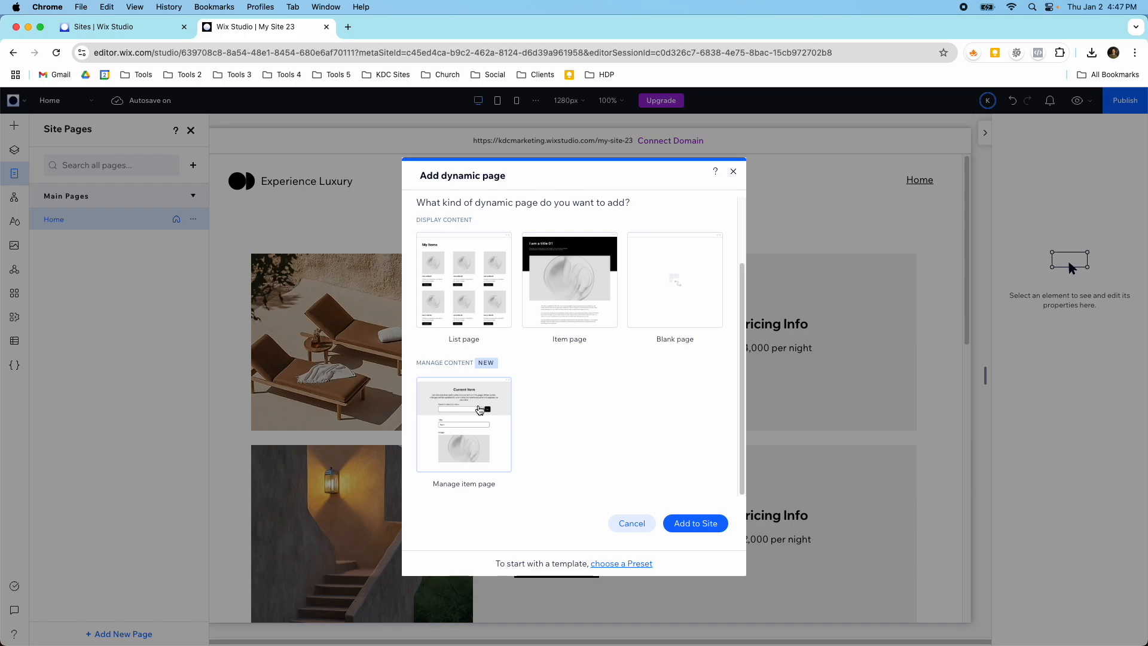
pyautogui.scroll(2, 480, 410)
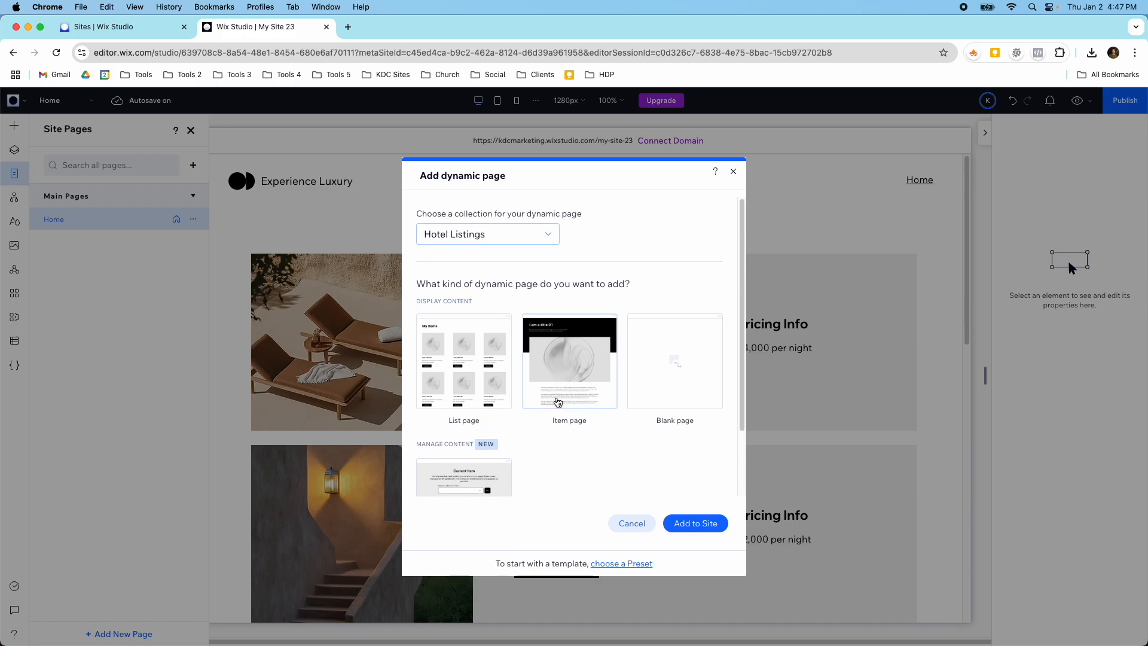
pyautogui.click(579, 395)
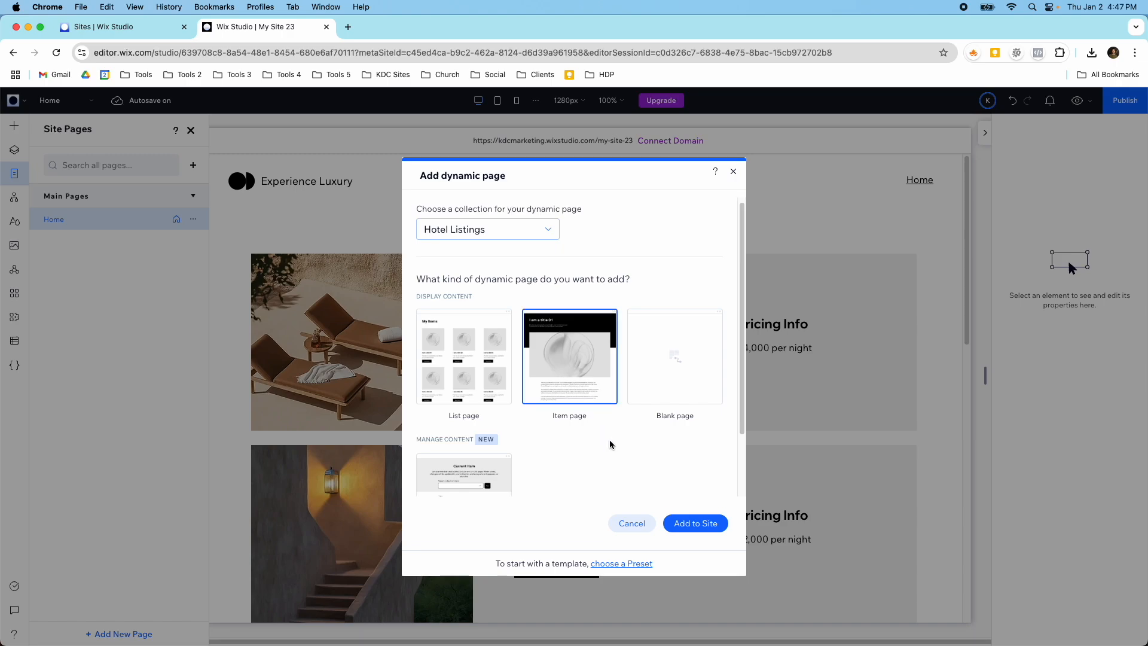
pyautogui.scroll(-2, 610, 443)
pyautogui.scroll(2, 648, 469)
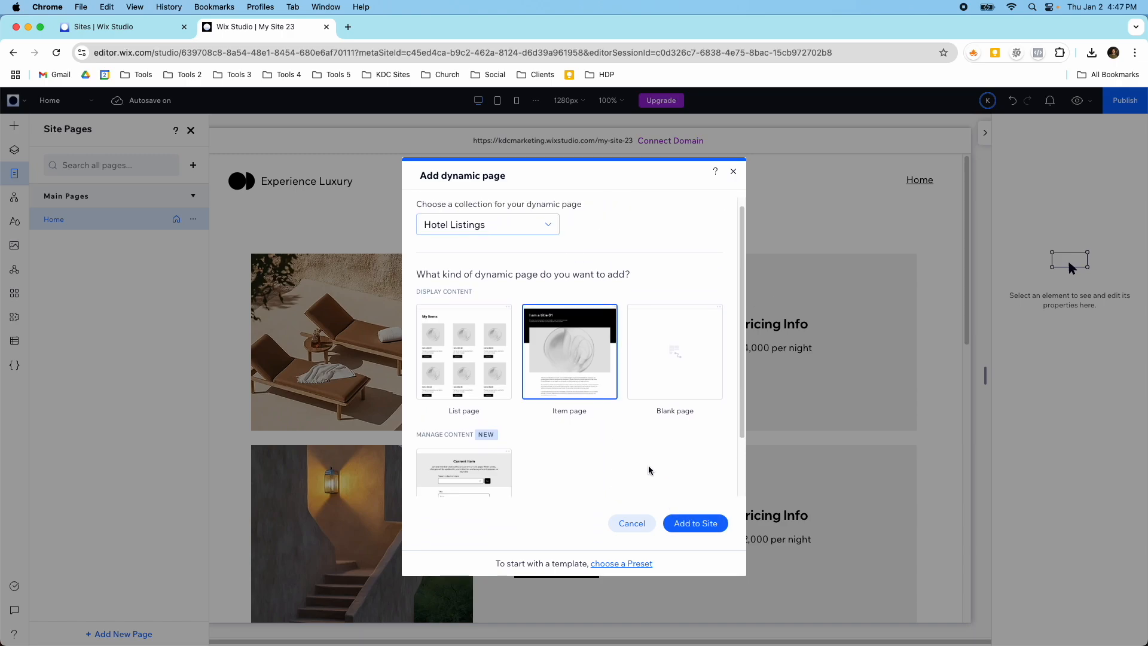
pyautogui.click(501, 237)
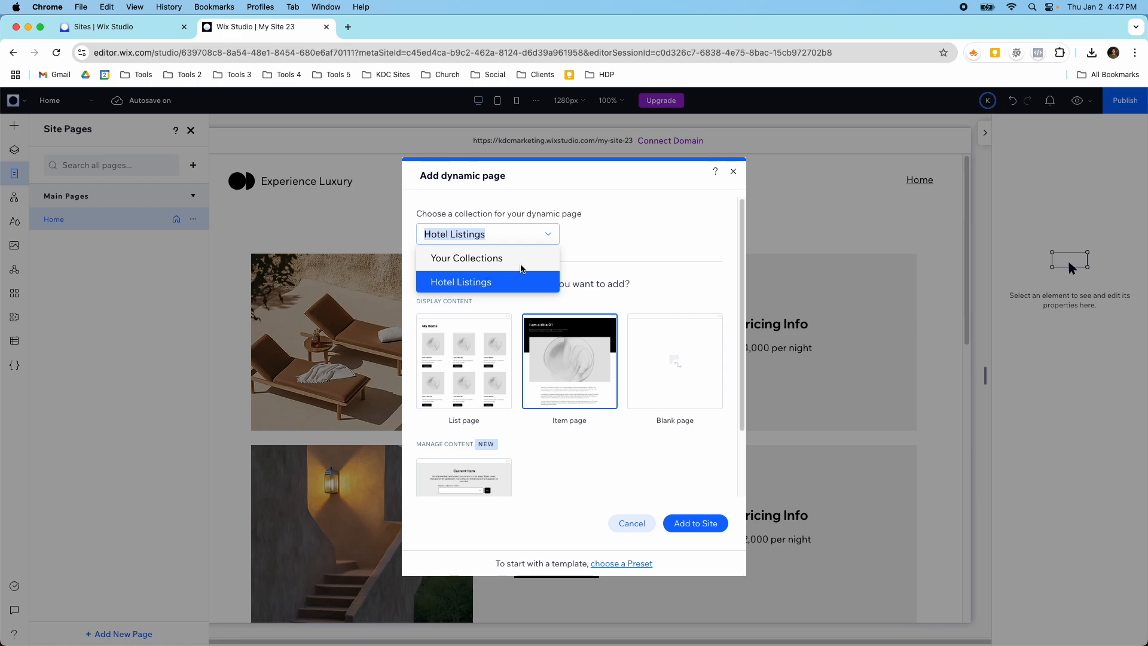
pyautogui.click(521, 279)
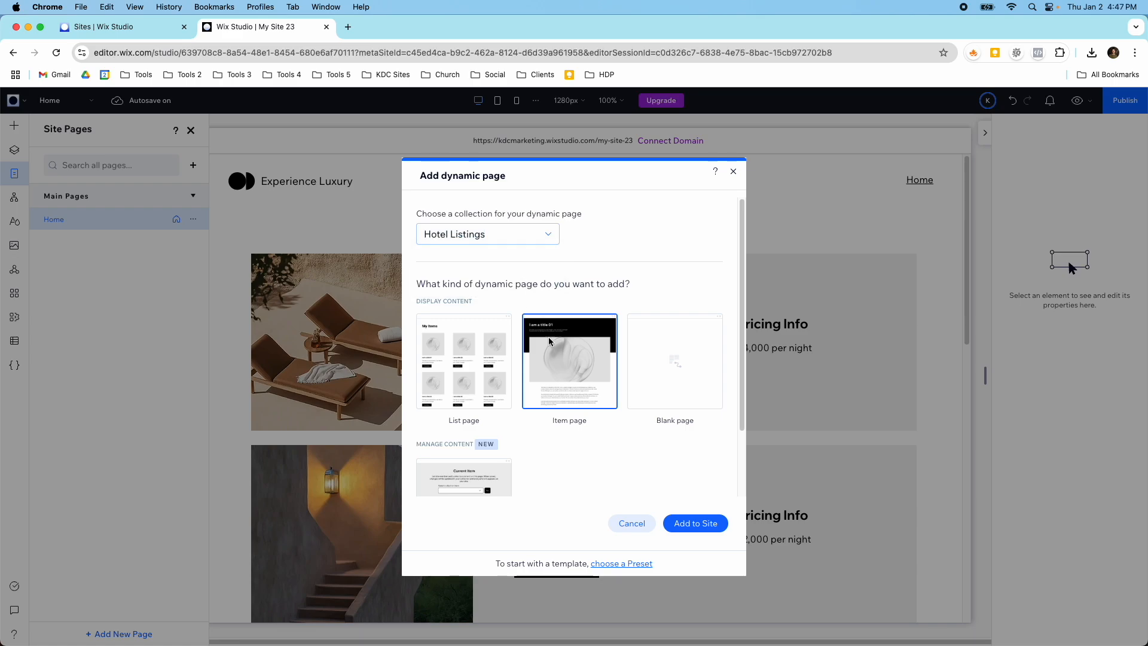
pyautogui.click(684, 523)
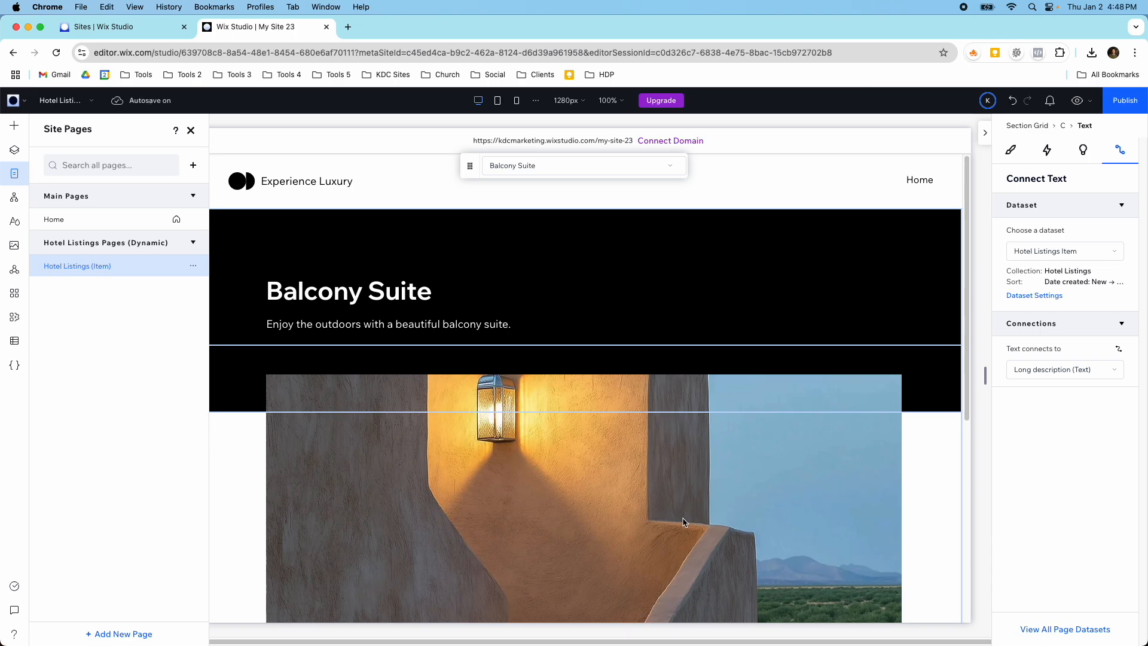
# Examine the new item page's header, image and paragraph text, checking which collection fields the texts connect to
pyautogui.scroll(-6, 568, 429)
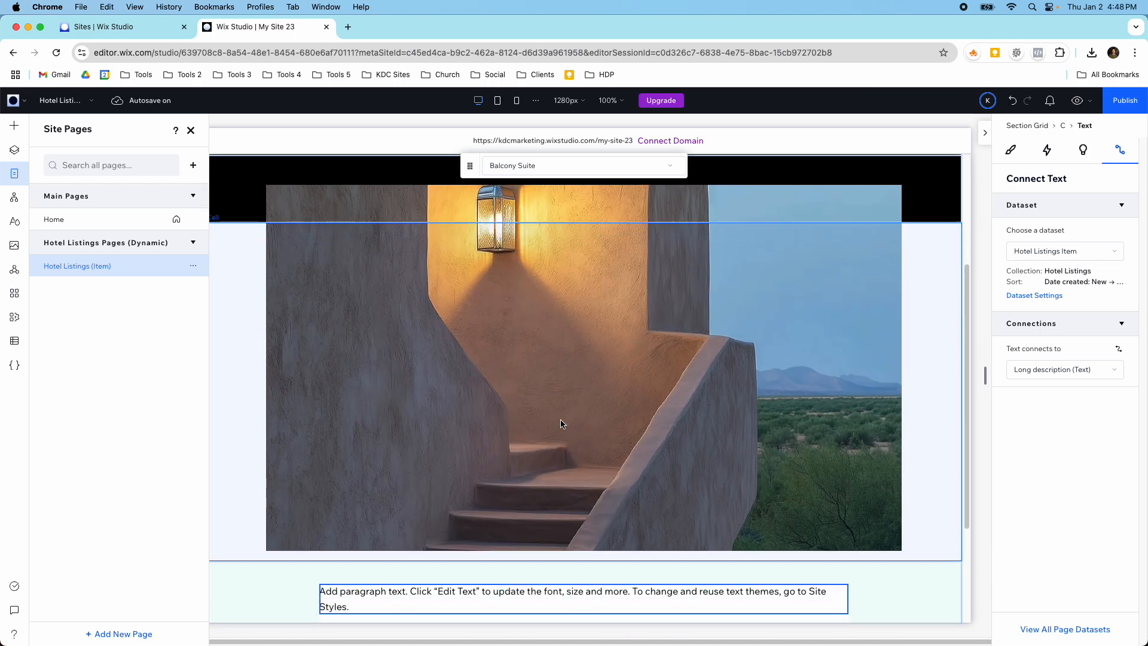
pyautogui.scroll(6, 562, 421)
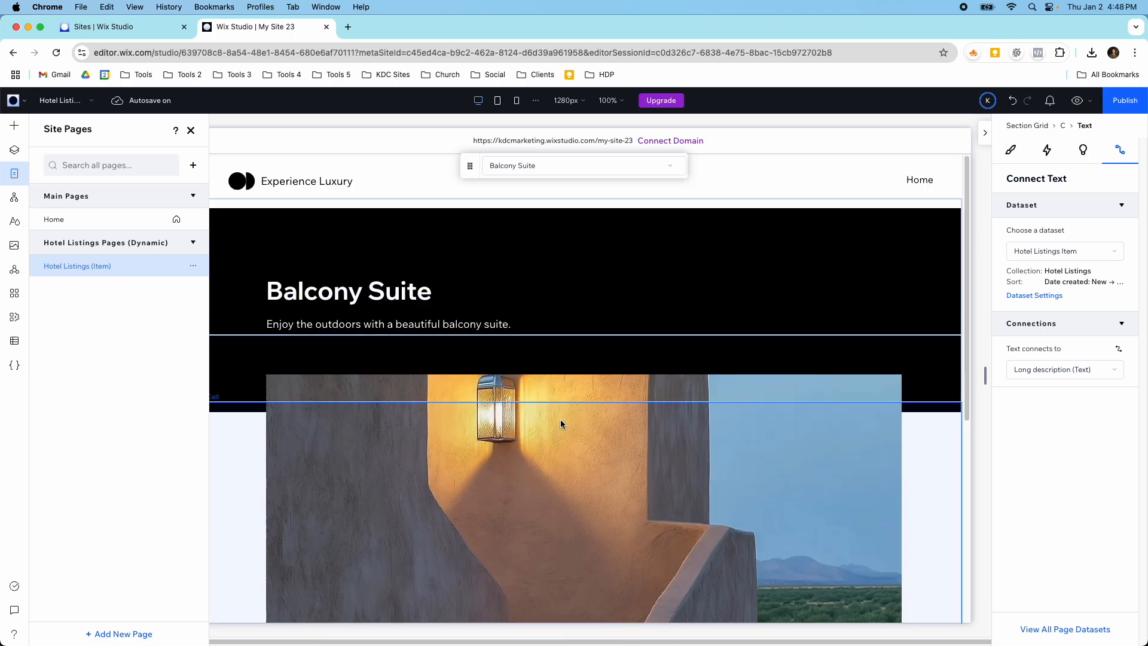
pyautogui.click(351, 295)
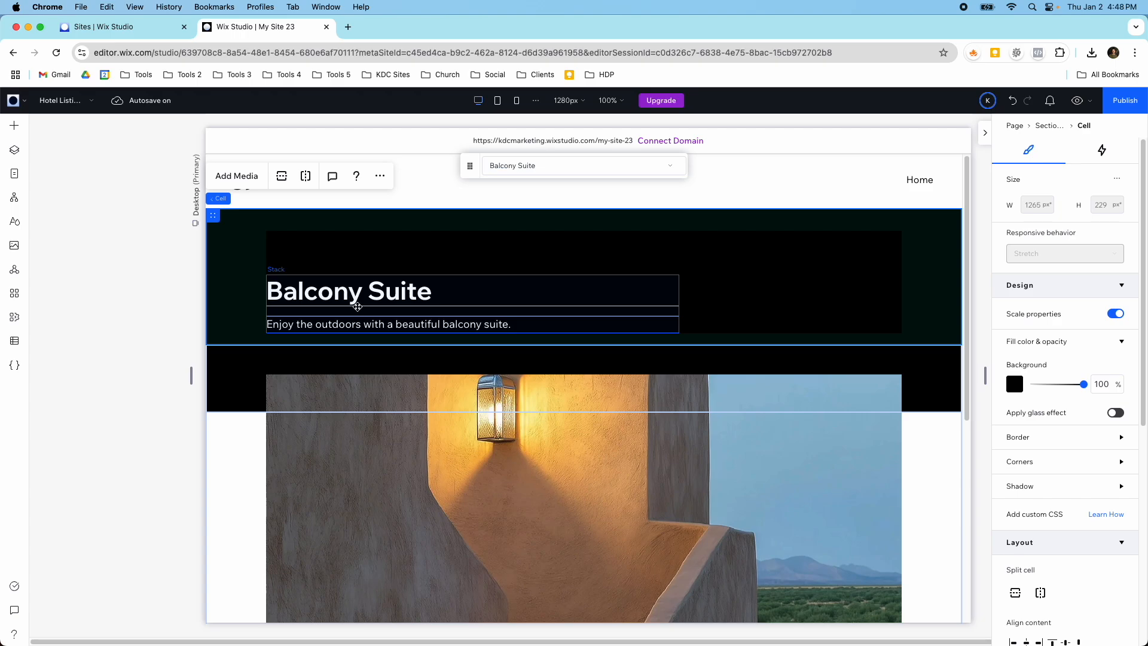
pyautogui.click(358, 327)
pyautogui.click(358, 328)
pyautogui.scroll(-2, 358, 330)
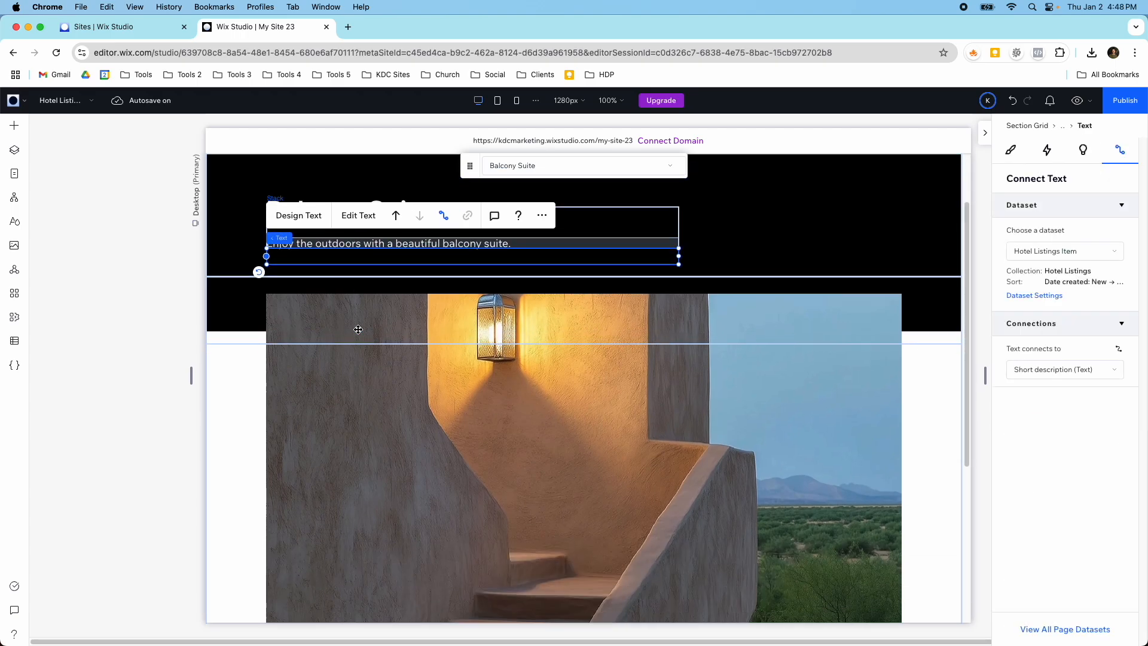
pyautogui.click(425, 371)
pyautogui.scroll(-4, 425, 371)
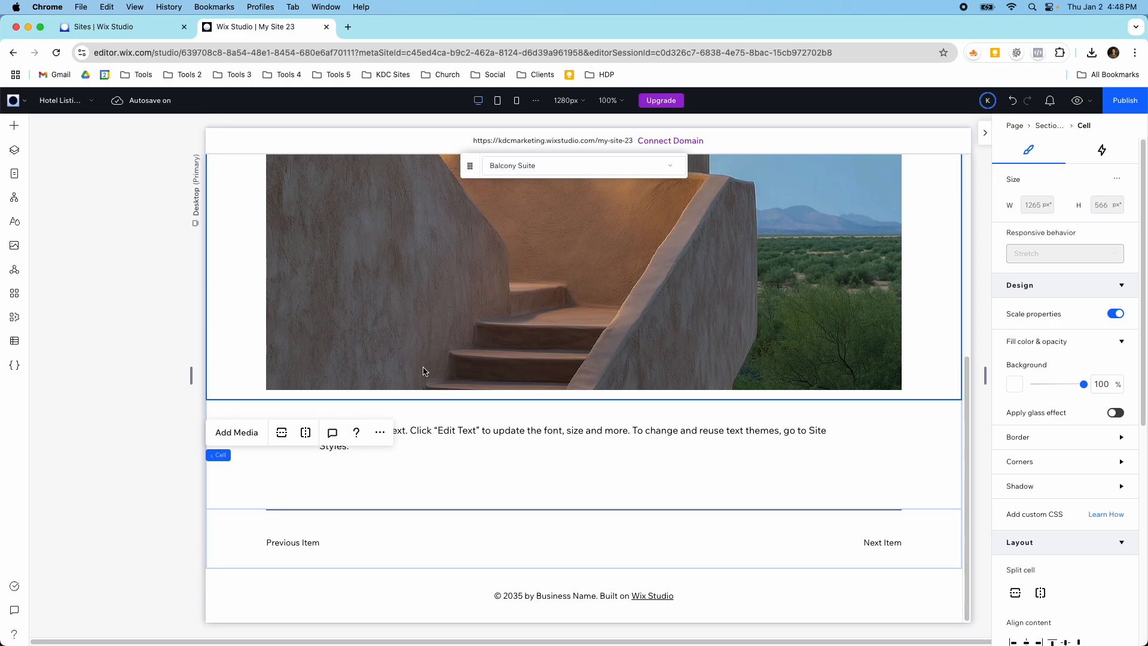
pyautogui.click(439, 413)
pyautogui.click(430, 438)
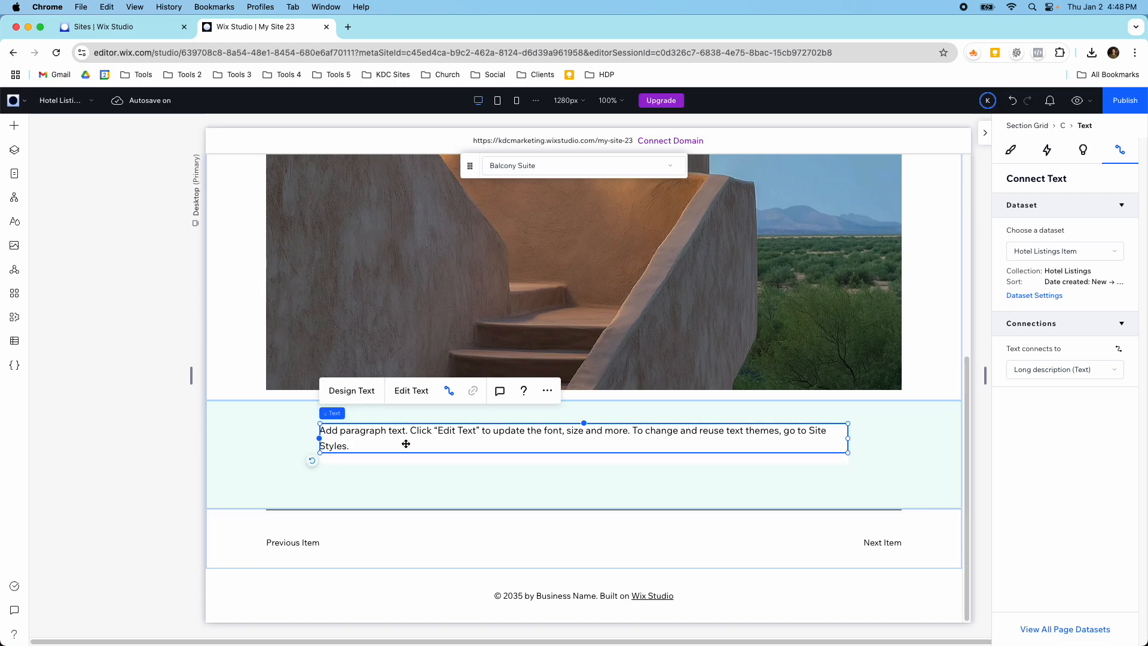
pyautogui.scroll(1, 256, 418)
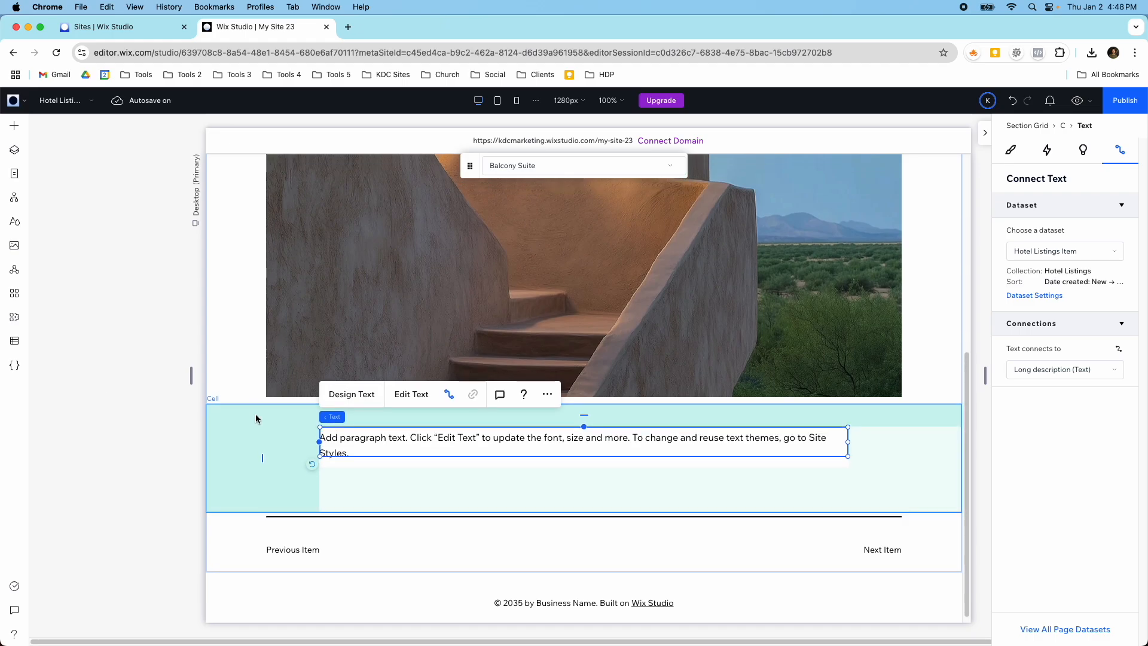
pyautogui.scroll(5, 256, 418)
pyautogui.scroll(-5, 289, 478)
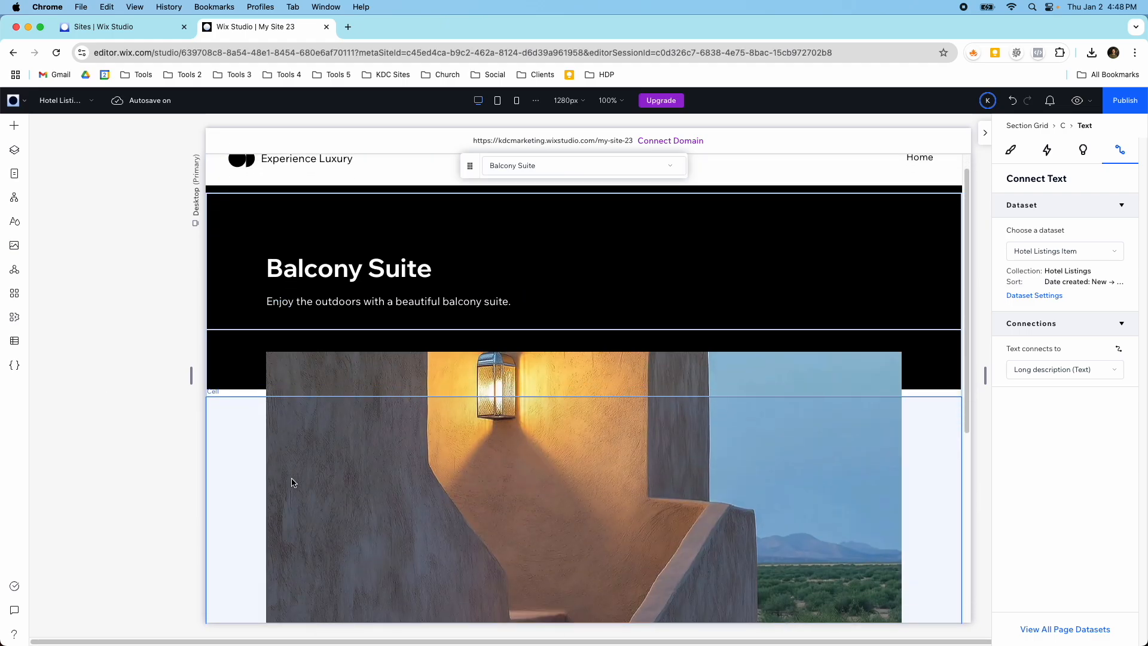
pyautogui.scroll(-10, 197, 444)
# Open the Hotel Listings collection in the CMS for editing
pyautogui.click(14, 341)
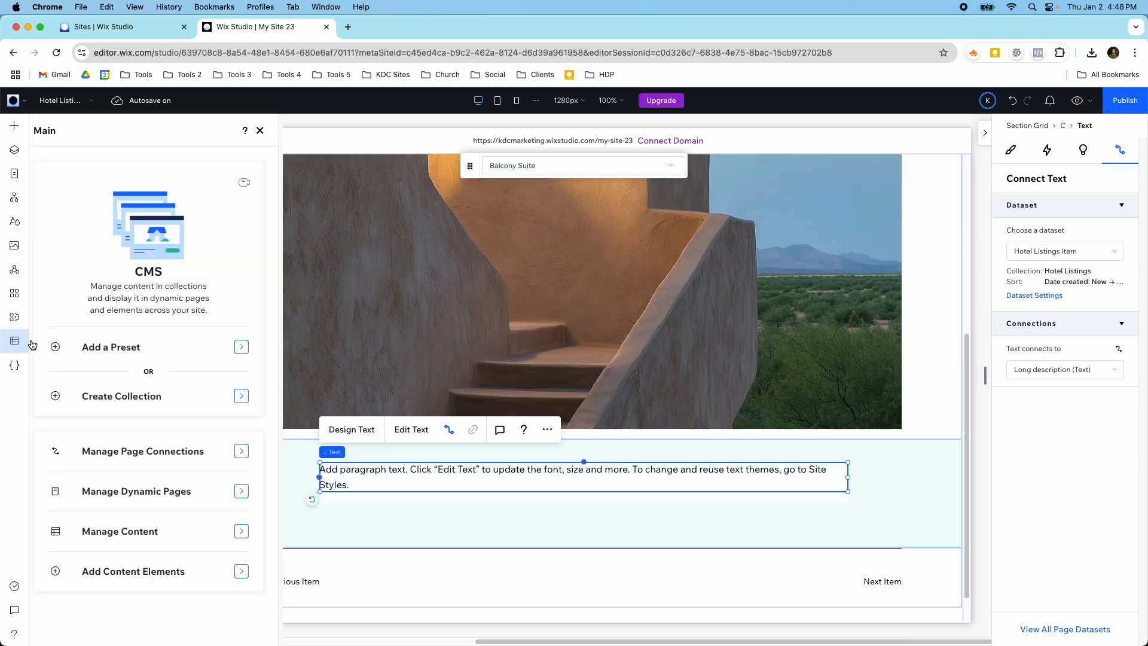
pyautogui.moveTo(92, 177)
pyautogui.click(78, 159)
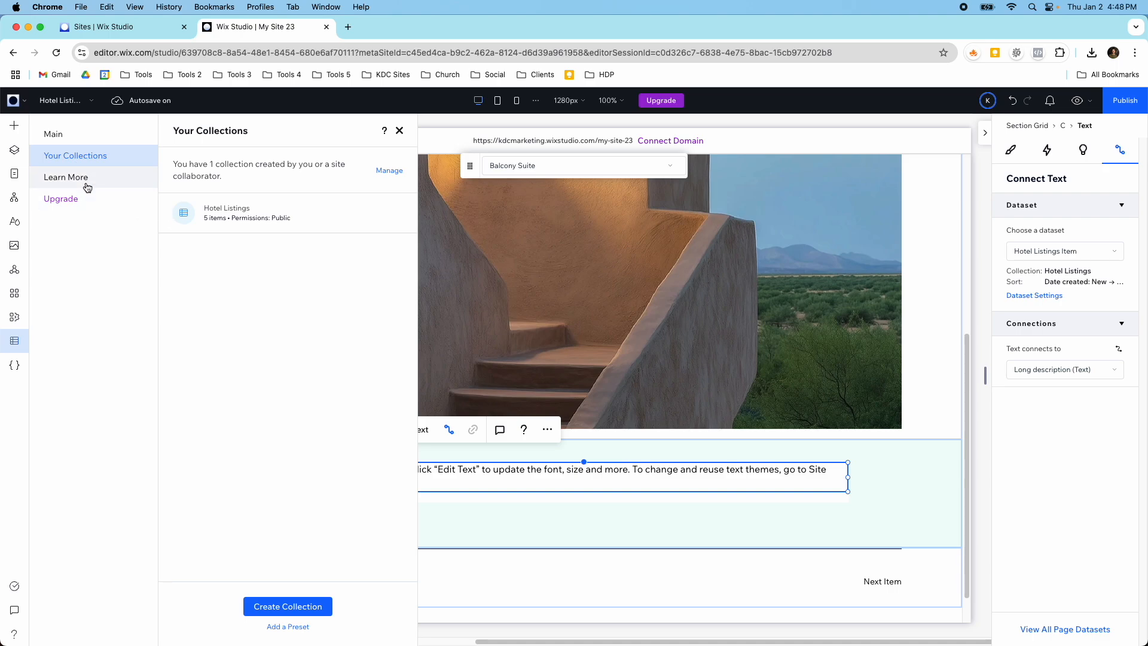
pyautogui.click(221, 217)
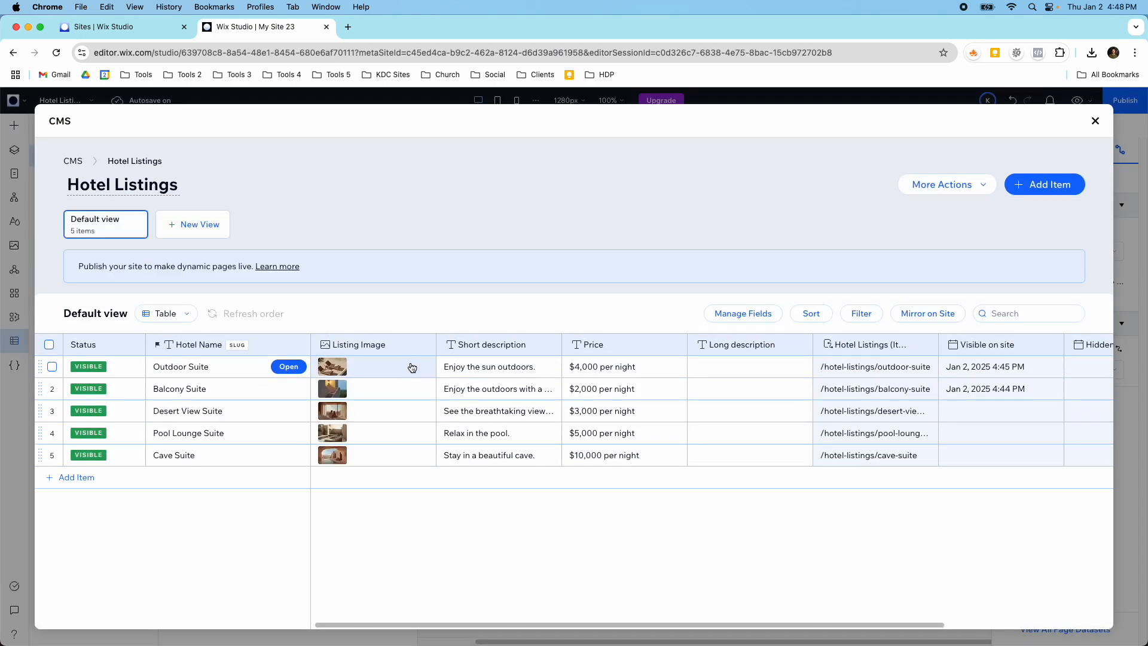
# Set the Balcony Suite's long description to "Come stay in the luxurious balcony and enjoy the fresh air of nature." and close the collection
pyautogui.click(705, 393)
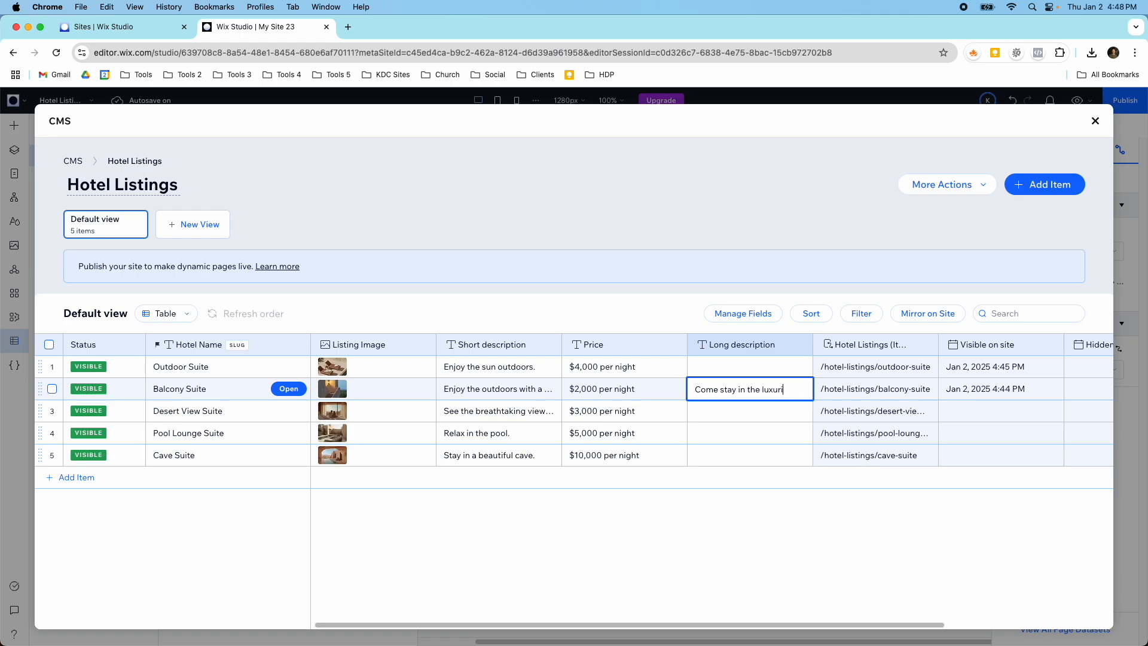
pyautogui.write('bl')
pyautogui.press('BackSpace')
pyautogui.write('alcony and enjoy the frea')
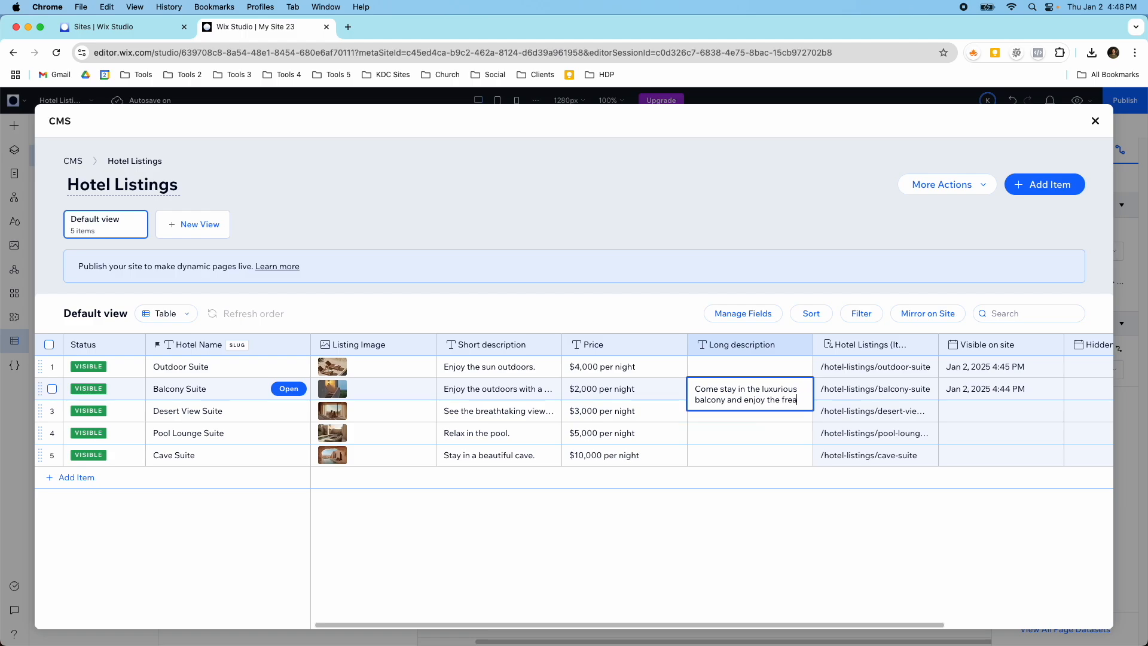
pyautogui.press('BackSpace')
pyautogui.write('sh ')
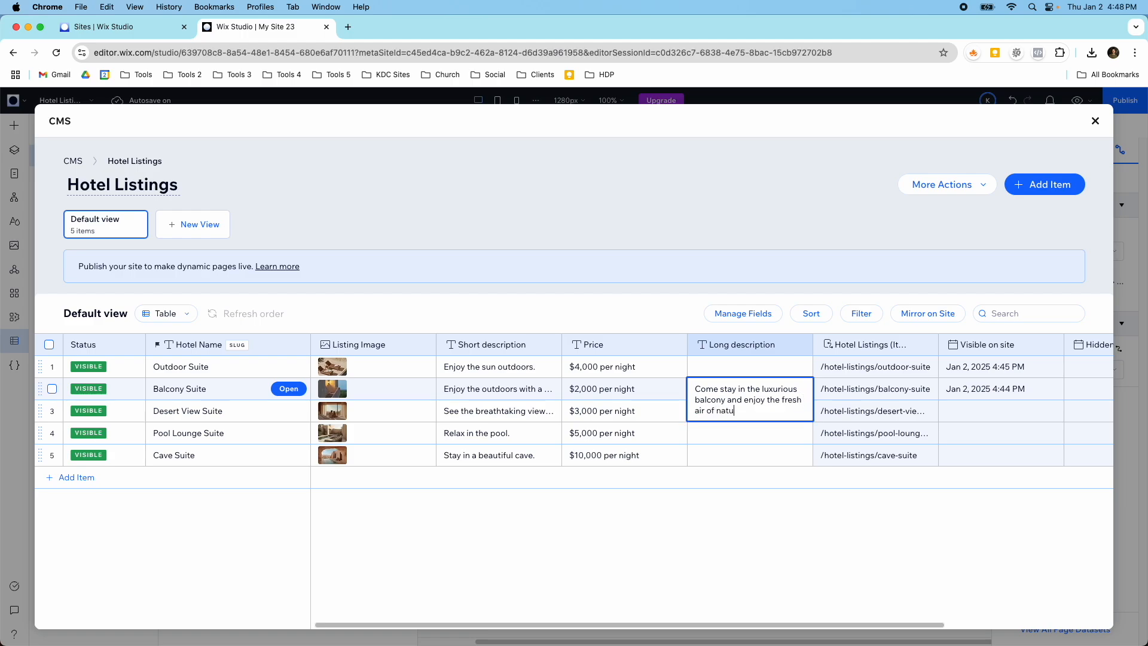
pyautogui.write('air of nature.')
pyautogui.press('Return')
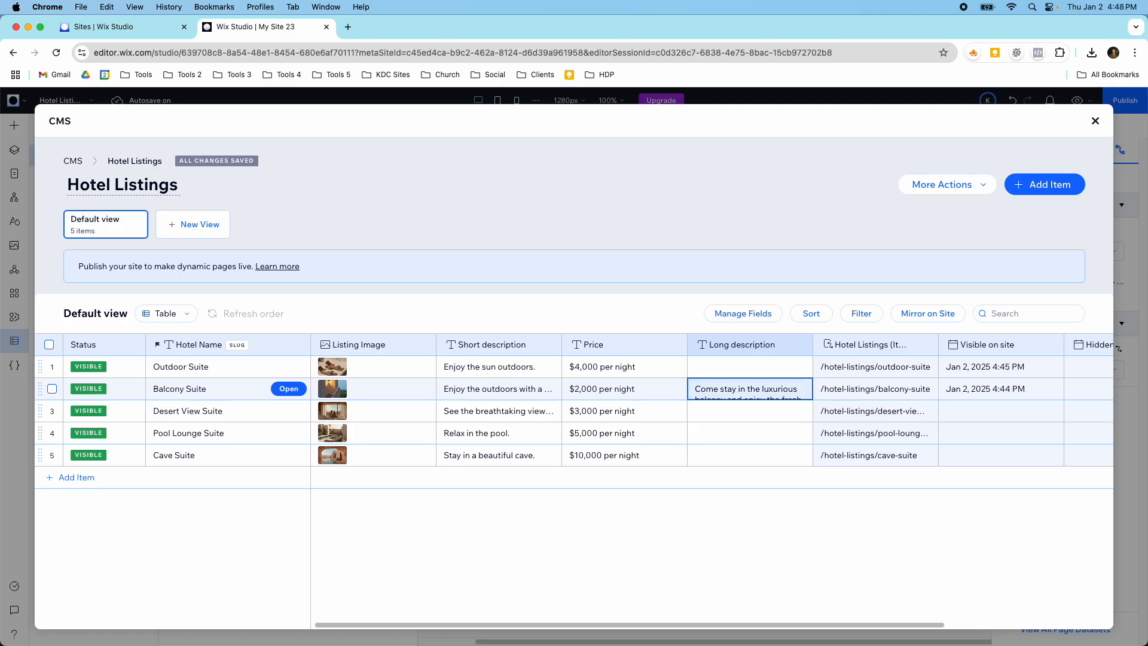
pyautogui.click(1095, 121)
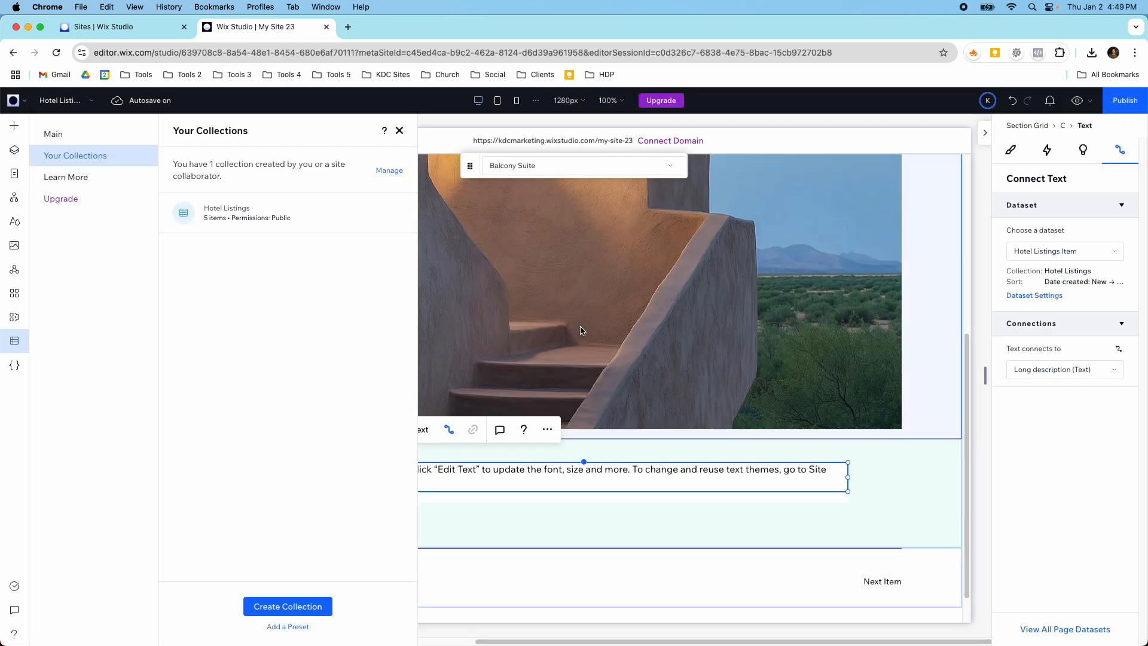
pyautogui.click(399, 131)
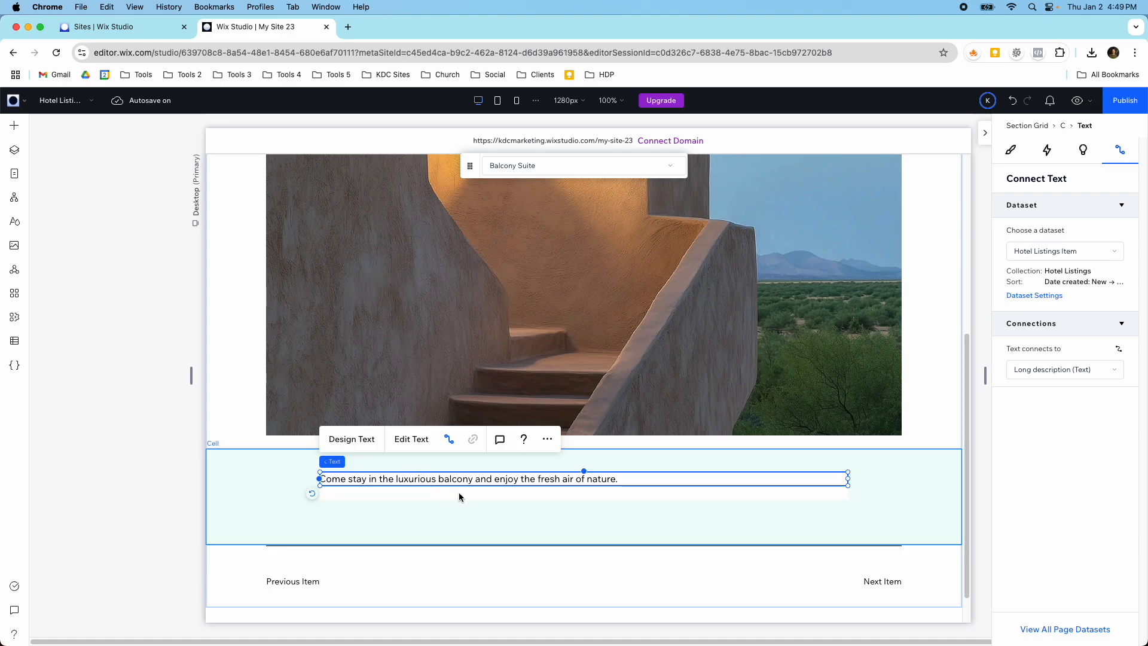
# Review the Balcony Suite item page from its header down to the long description text
pyautogui.scroll(10, 458, 492)
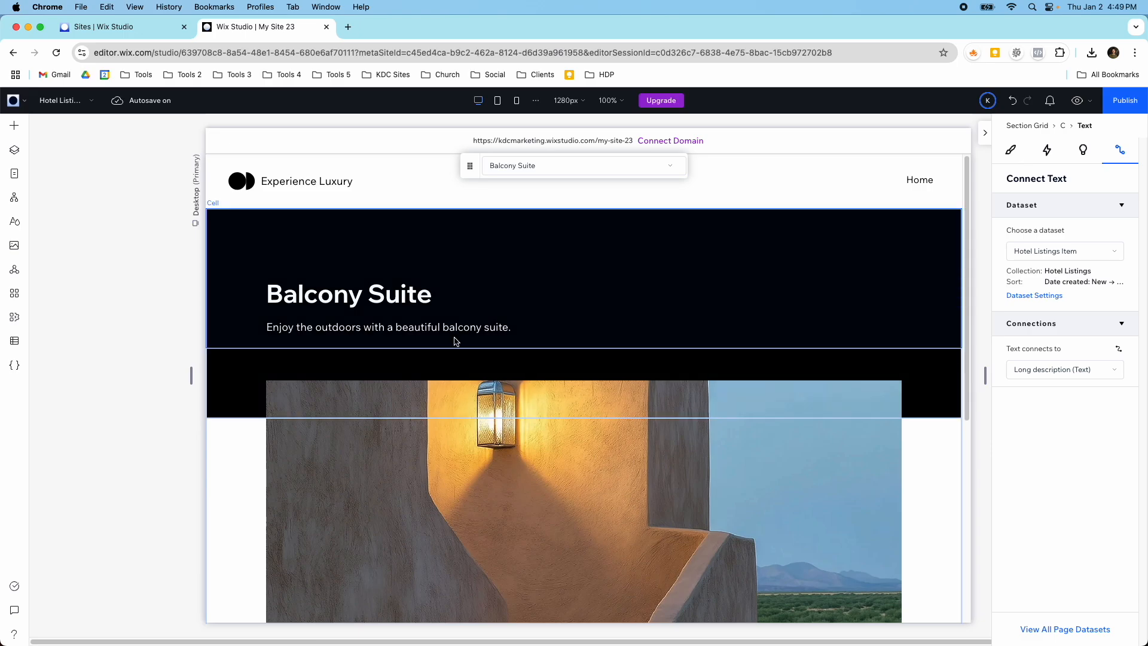
pyautogui.scroll(-6, 456, 341)
pyautogui.click(429, 437)
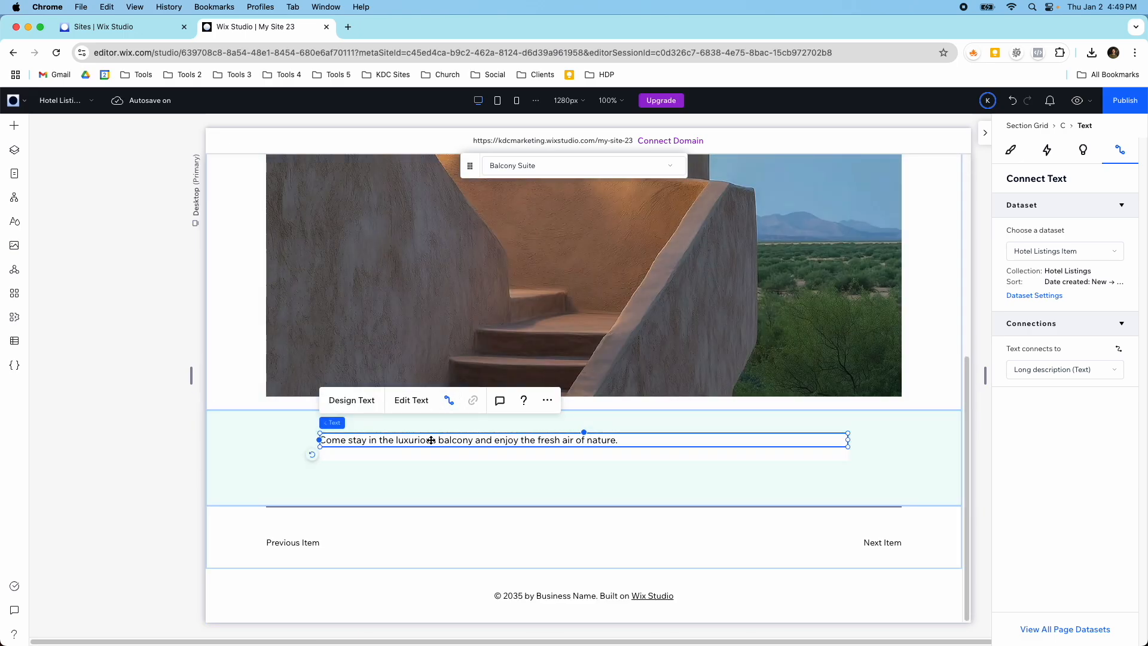
pyautogui.scroll(2, 431, 439)
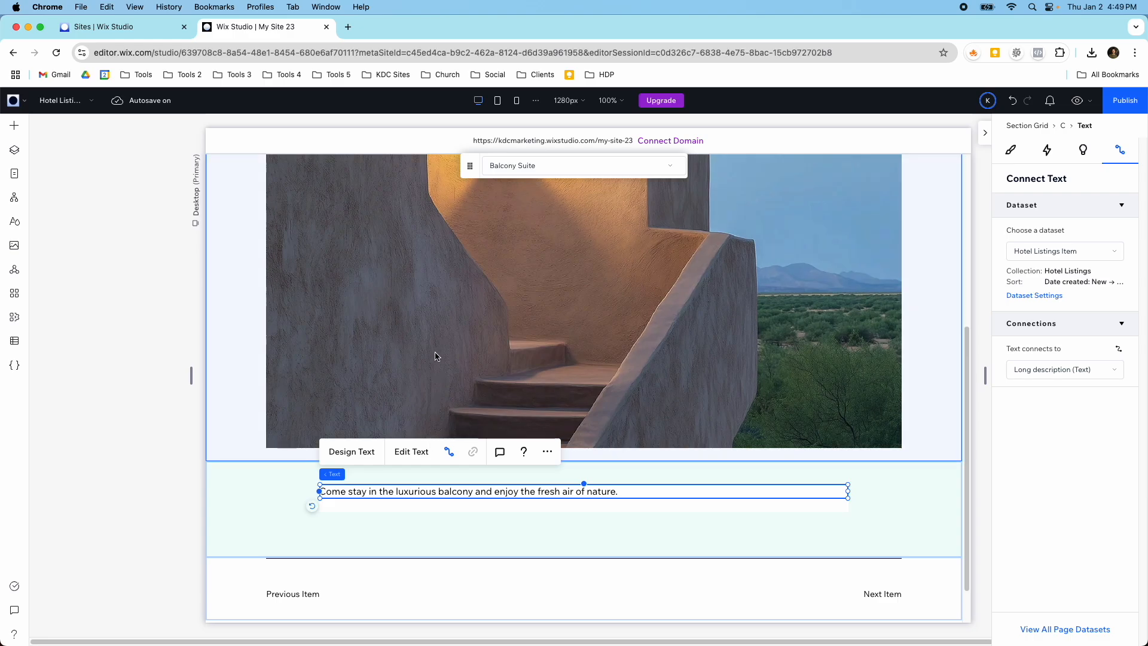
pyautogui.scroll(8, 435, 357)
pyautogui.scroll(-4, 489, 346)
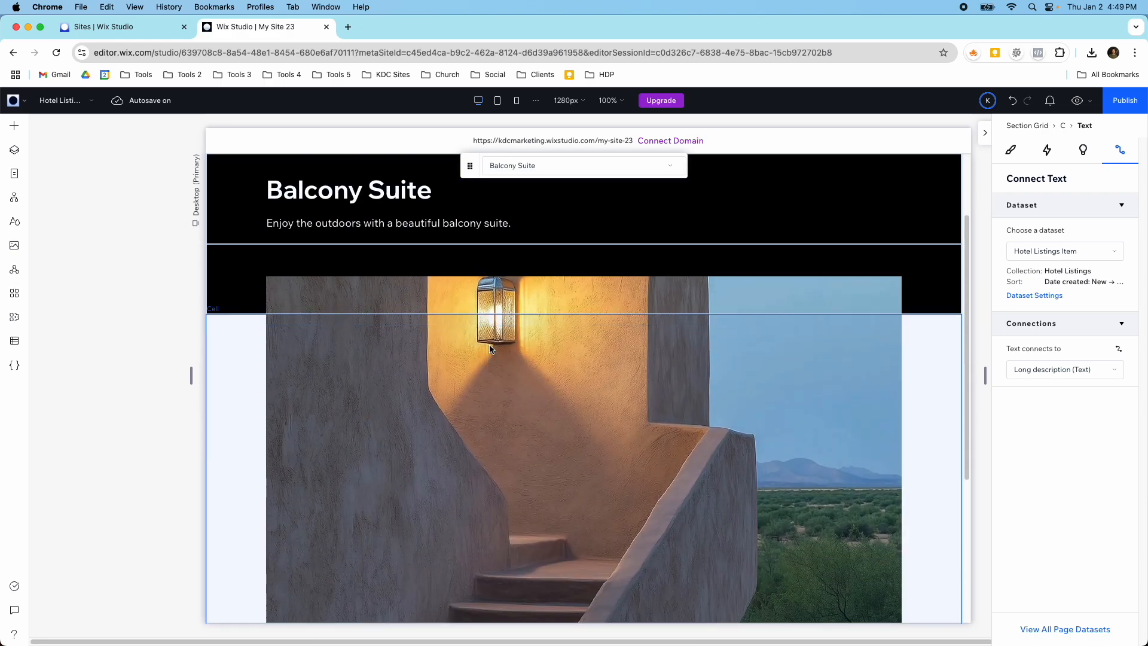
pyautogui.scroll(-10, 490, 348)
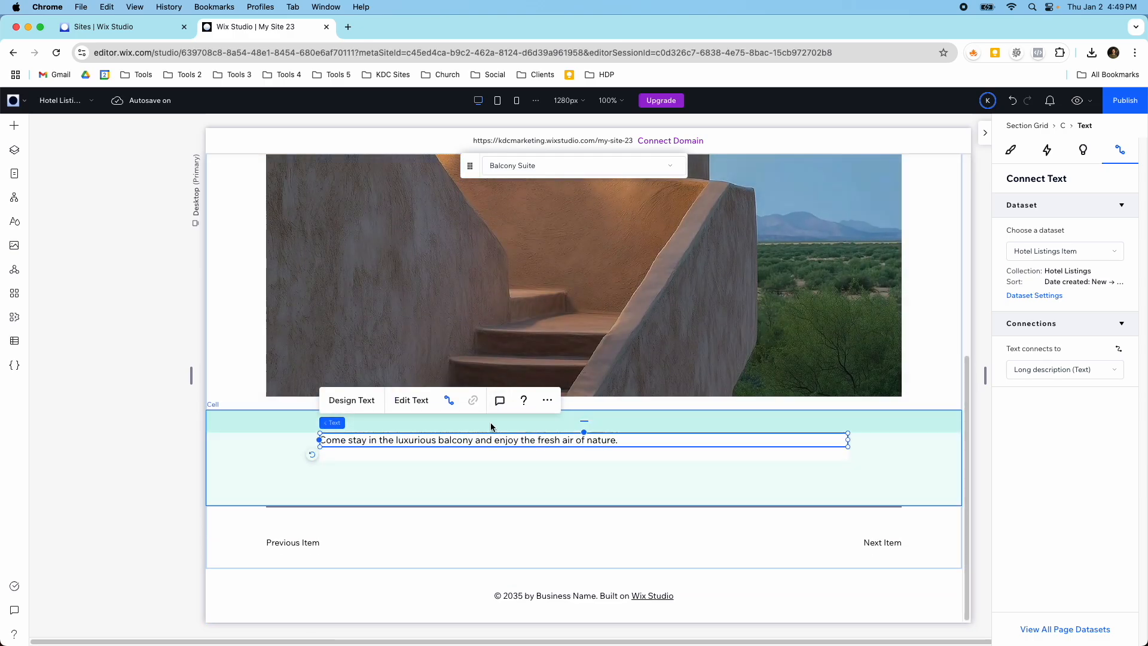
# Duplicate the short description text within the header stack under the Balcony Suite title
pyautogui.scroll(14, 365, 298)
pyautogui.click(362, 327)
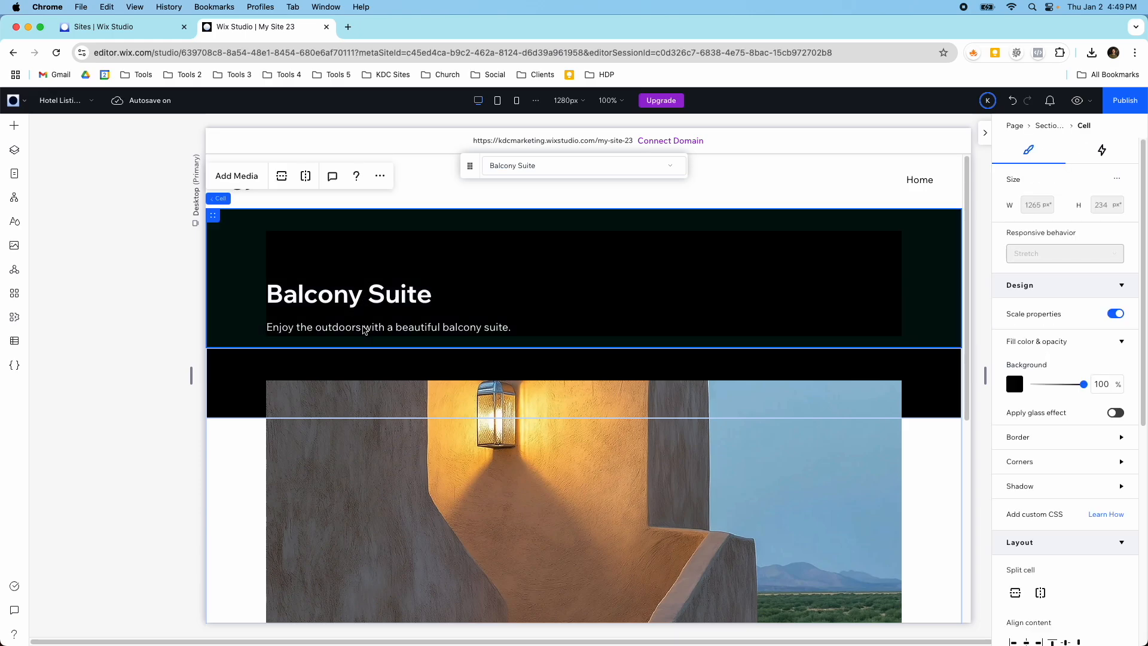
pyautogui.scroll(-2, 372, 417)
pyautogui.scroll(2, 371, 416)
pyautogui.click(359, 327)
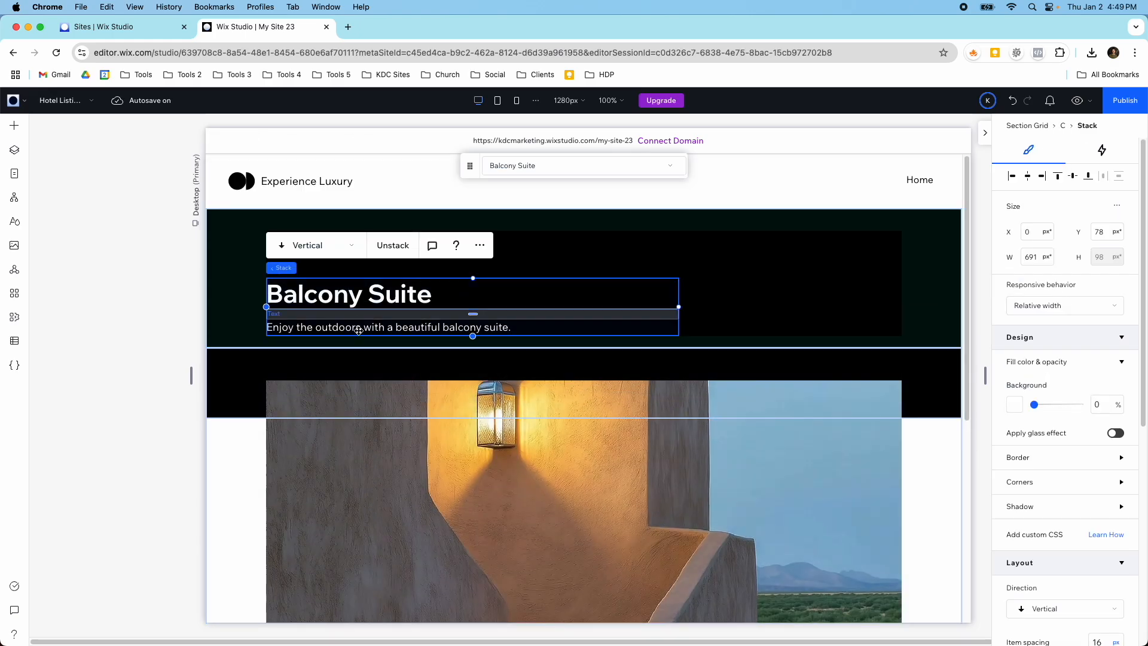
pyautogui.click(358, 328)
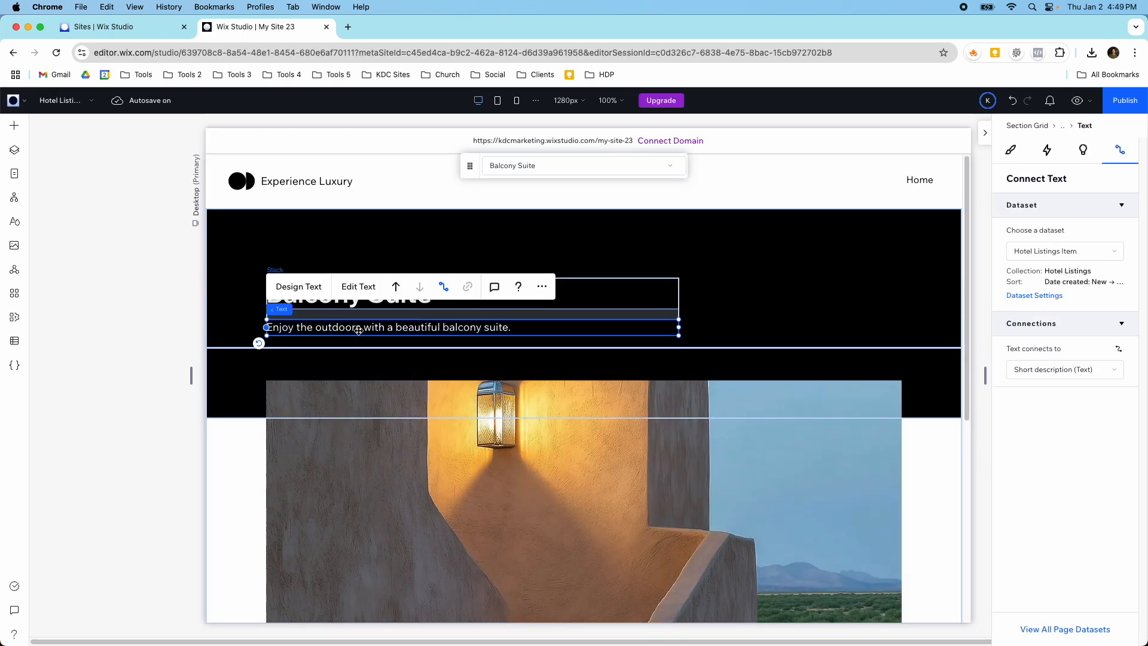
pyautogui.press('super+d')
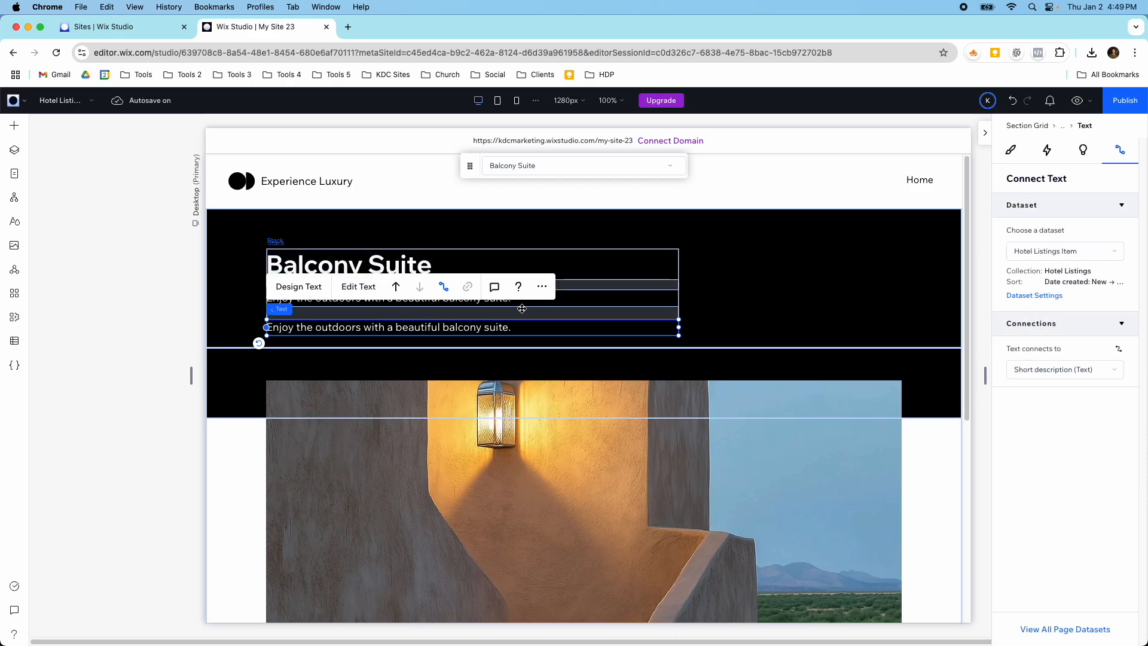
# Connect the duplicated lower text in the header stack to the Price (Text) field of the Hotel Listings Item dataset
pyautogui.click(571, 303)
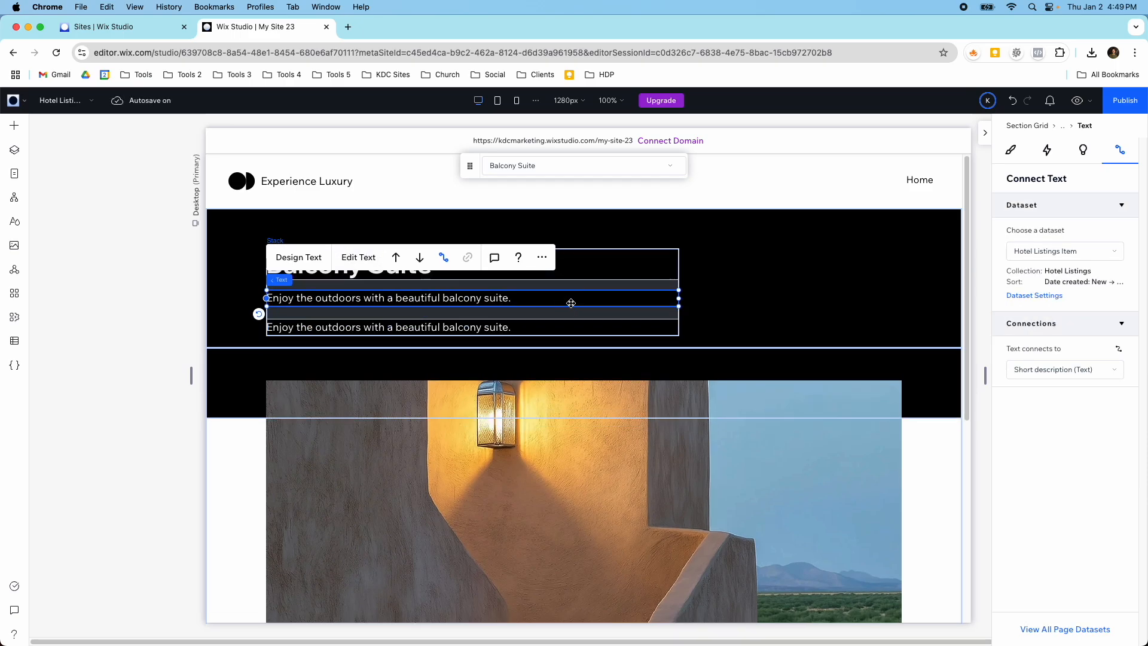
pyautogui.click(527, 329)
pyautogui.click(1040, 372)
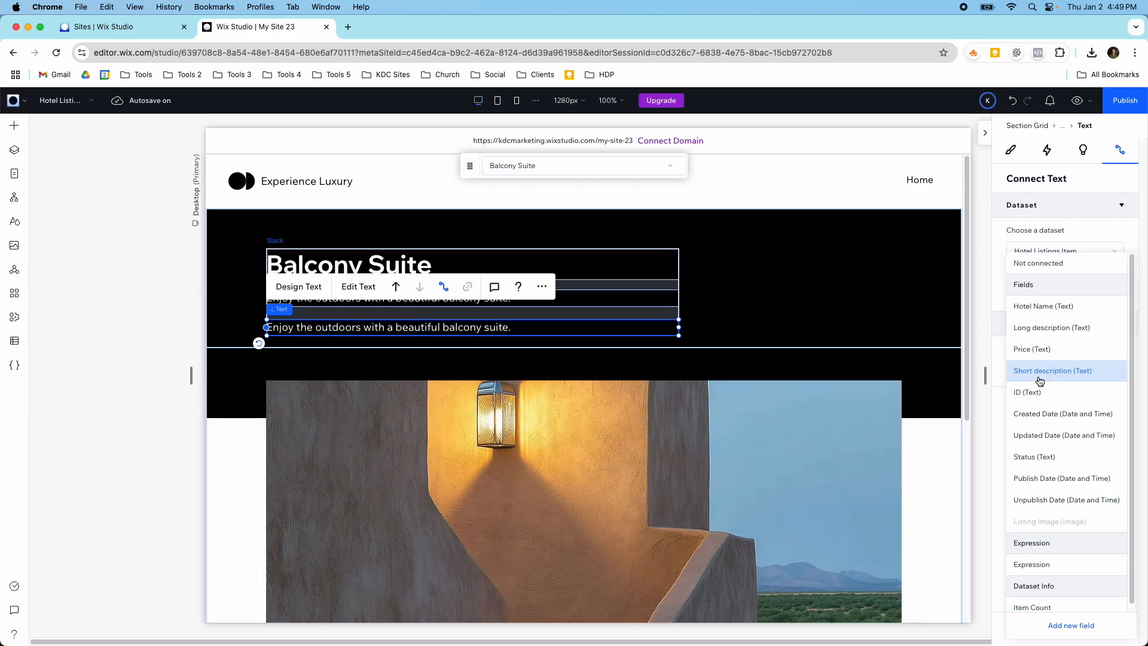
pyautogui.click(1041, 350)
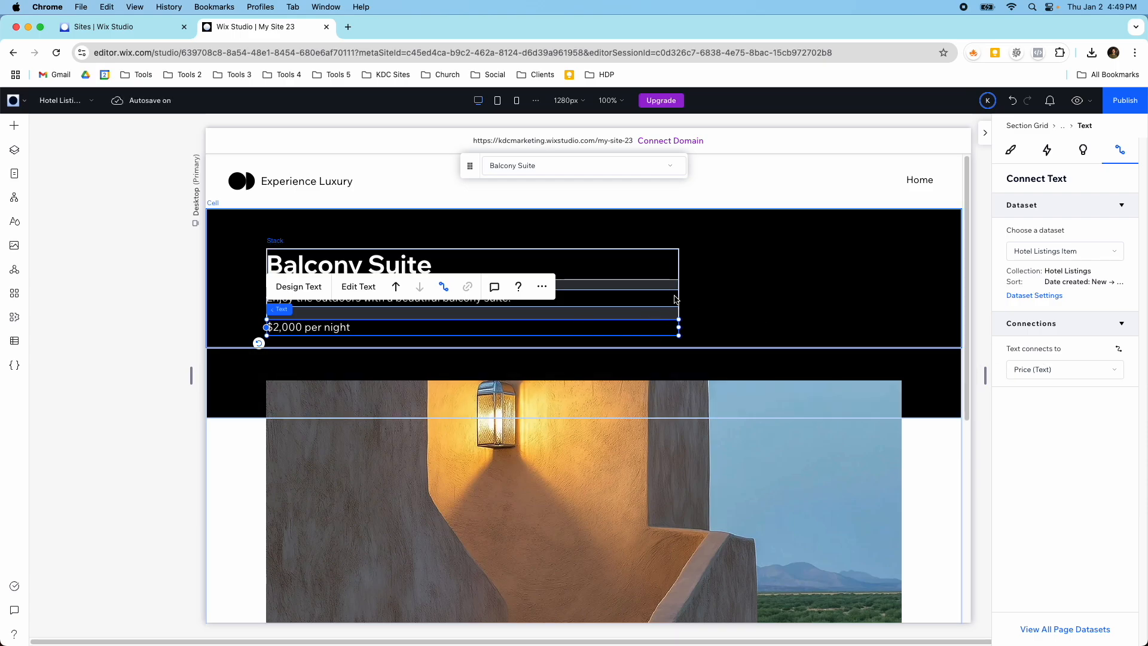
pyautogui.click(722, 298)
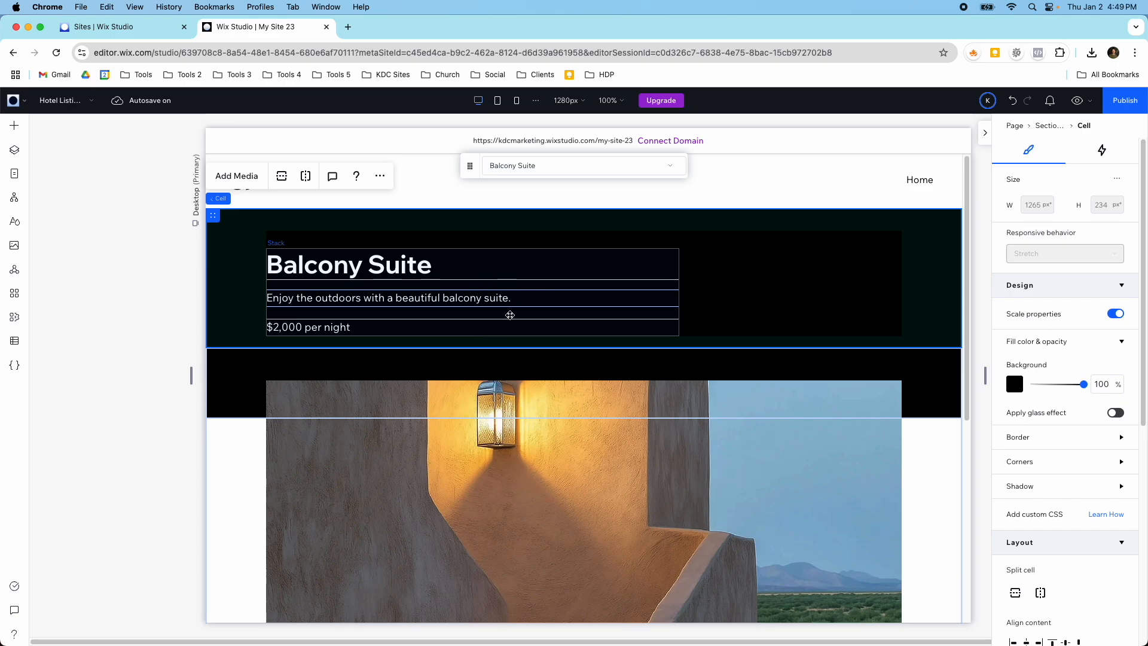
# Review the dynamic item page with the Balcony Suite and Cave Suite content, ending back on the Balcony Suite
pyautogui.scroll(-10, 714, 328)
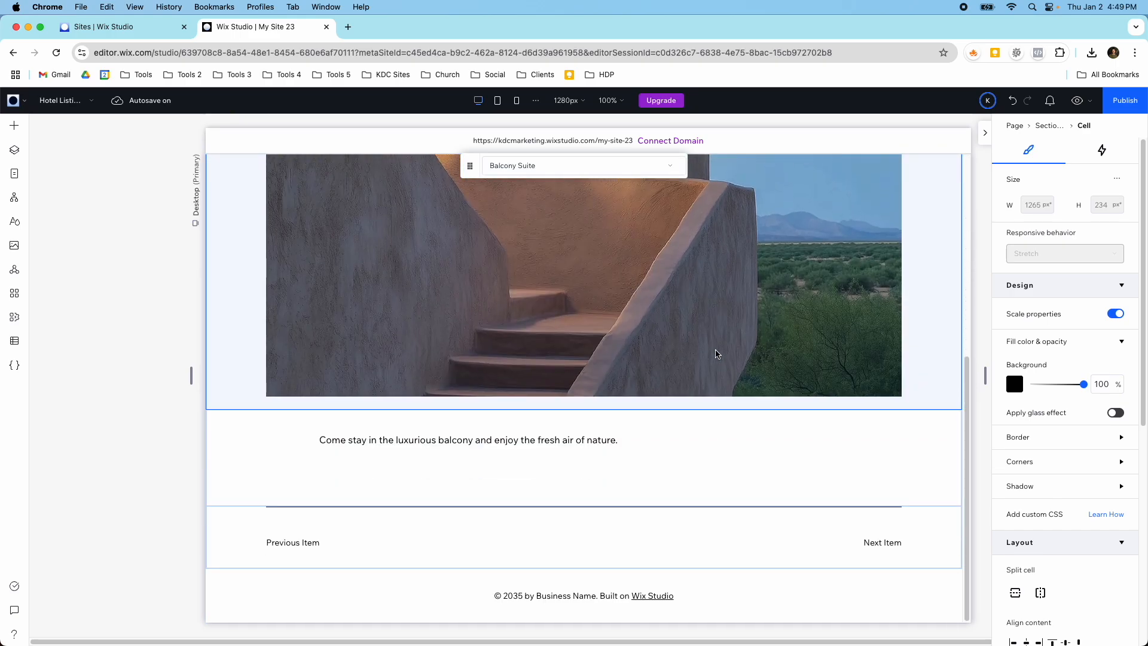
pyautogui.scroll(10, 717, 354)
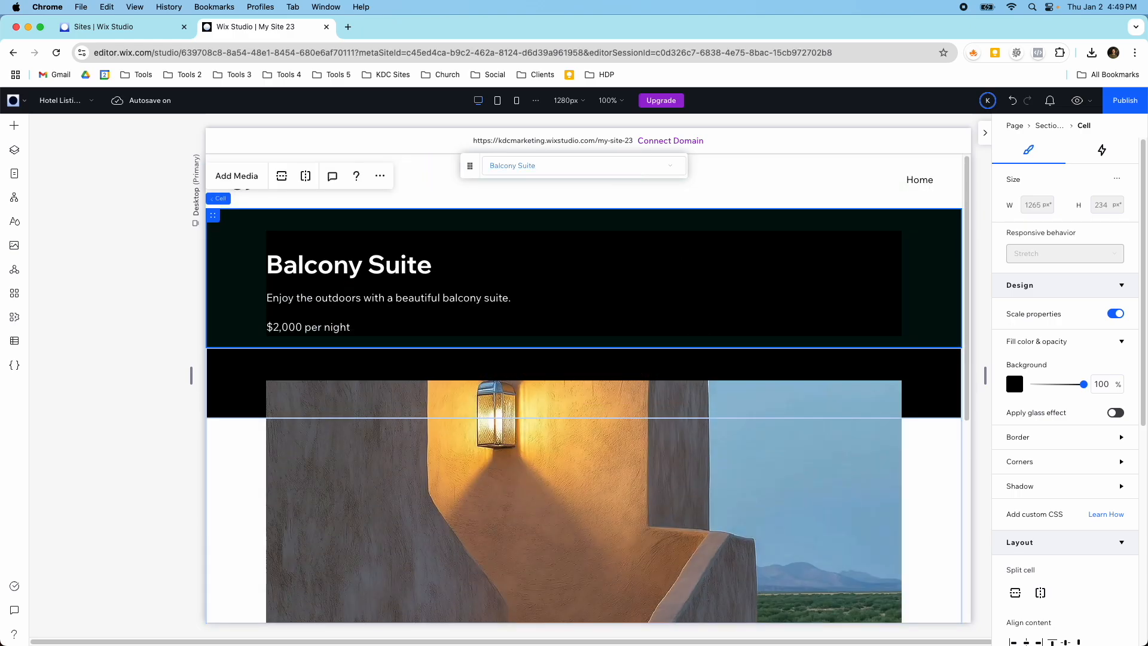
pyautogui.click(627, 167)
pyautogui.click(601, 210)
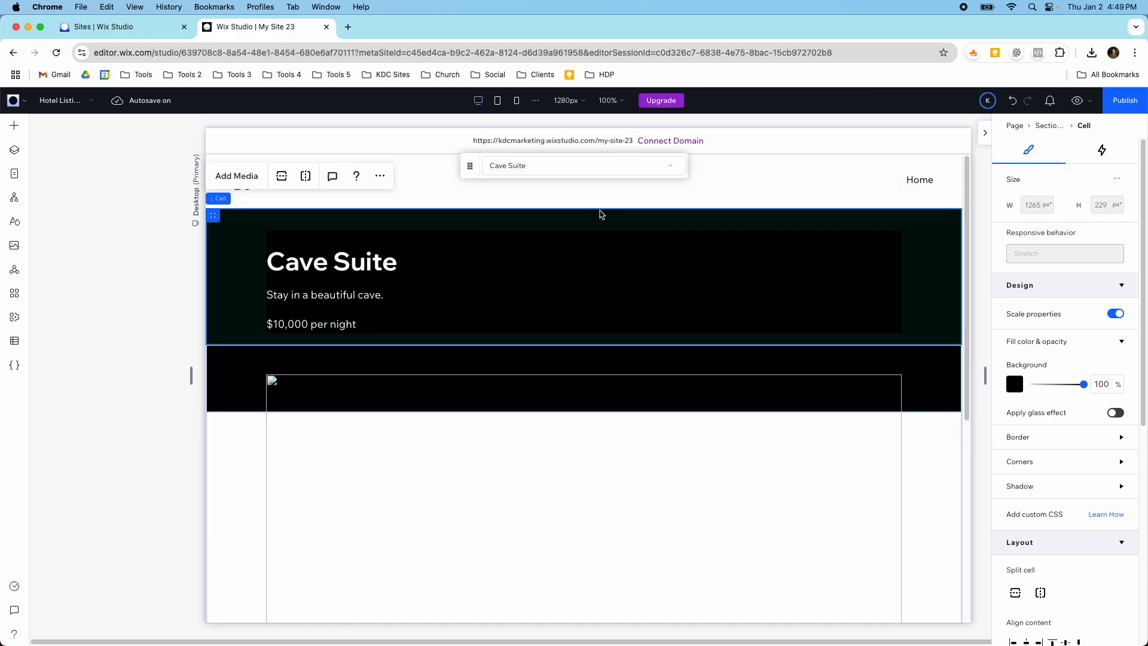
pyautogui.scroll(-10, 626, 279)
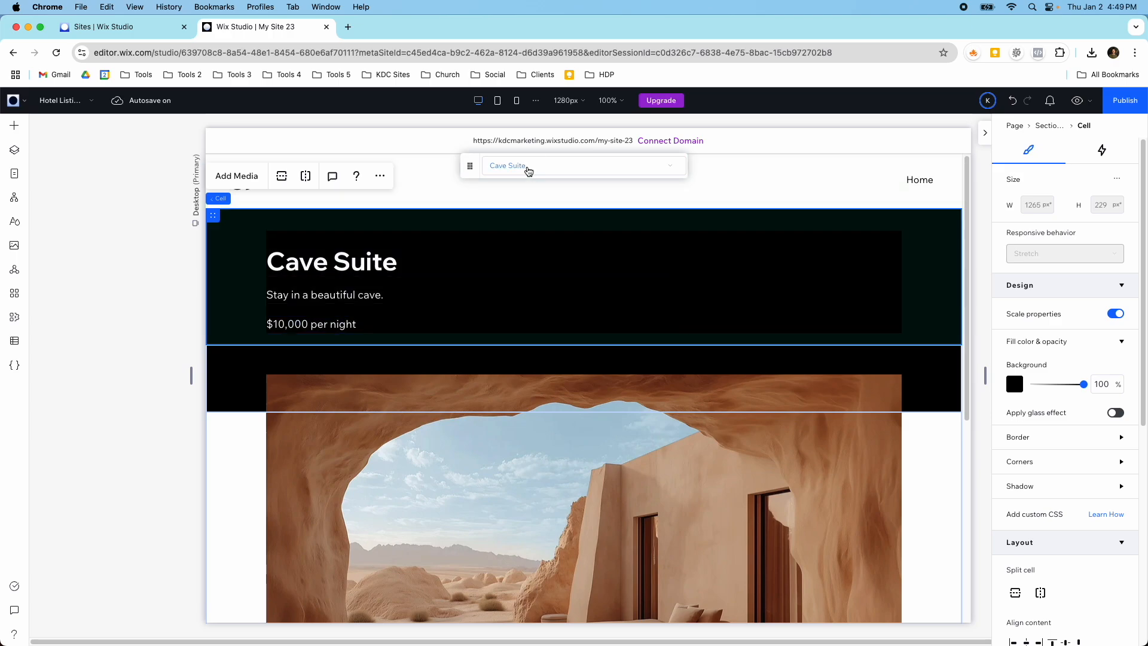
pyautogui.click(526, 167)
pyautogui.click(532, 190)
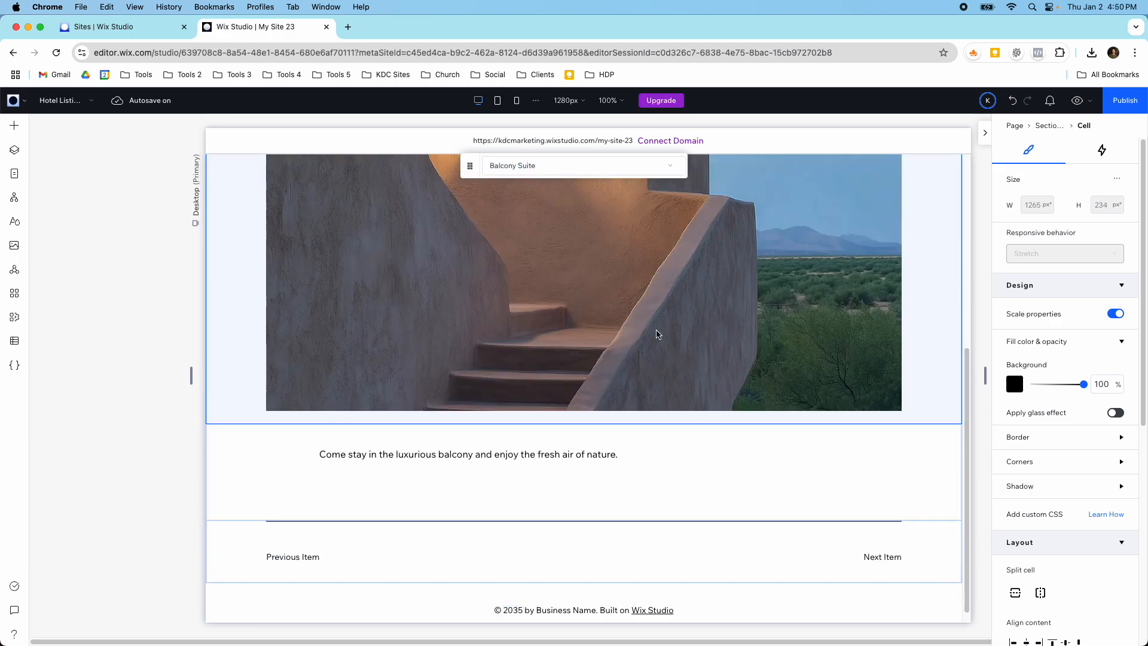
# Inspect the dataset connections of the Previous Item and Next Item links at the bottom of the item page
pyautogui.click(747, 517)
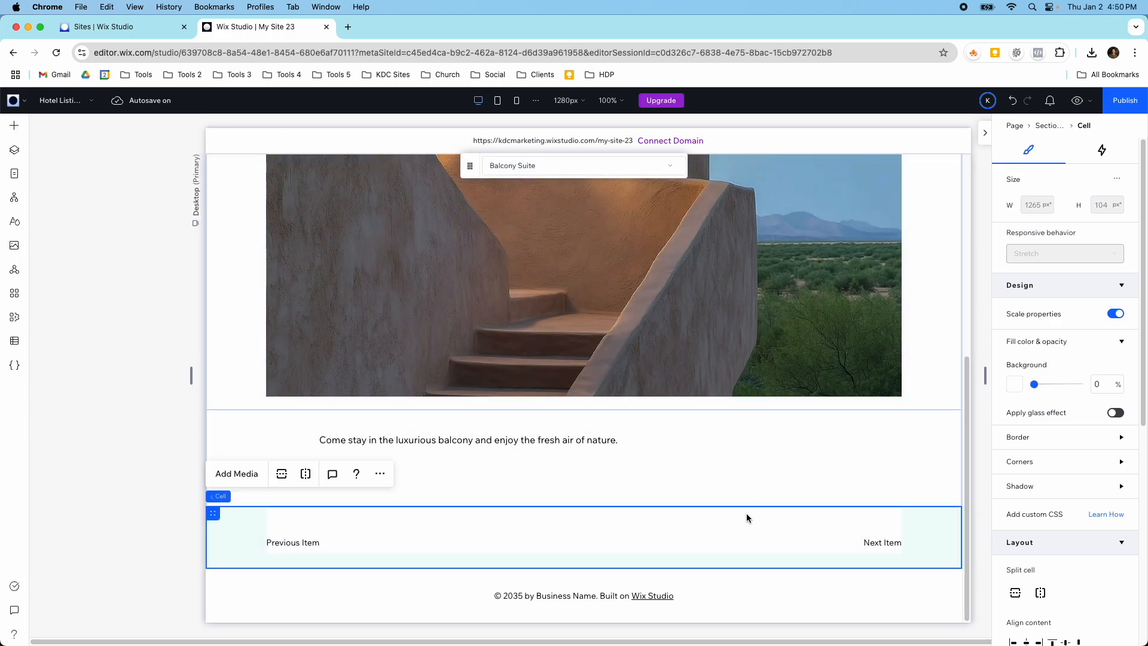
pyautogui.click(278, 547)
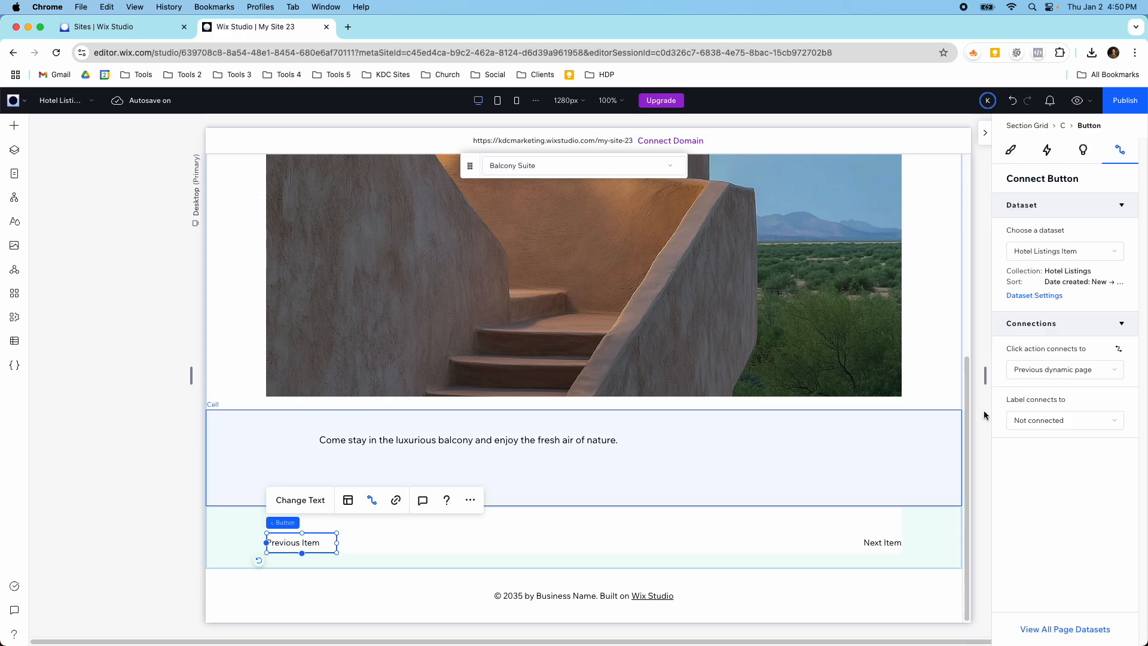
pyautogui.click(886, 541)
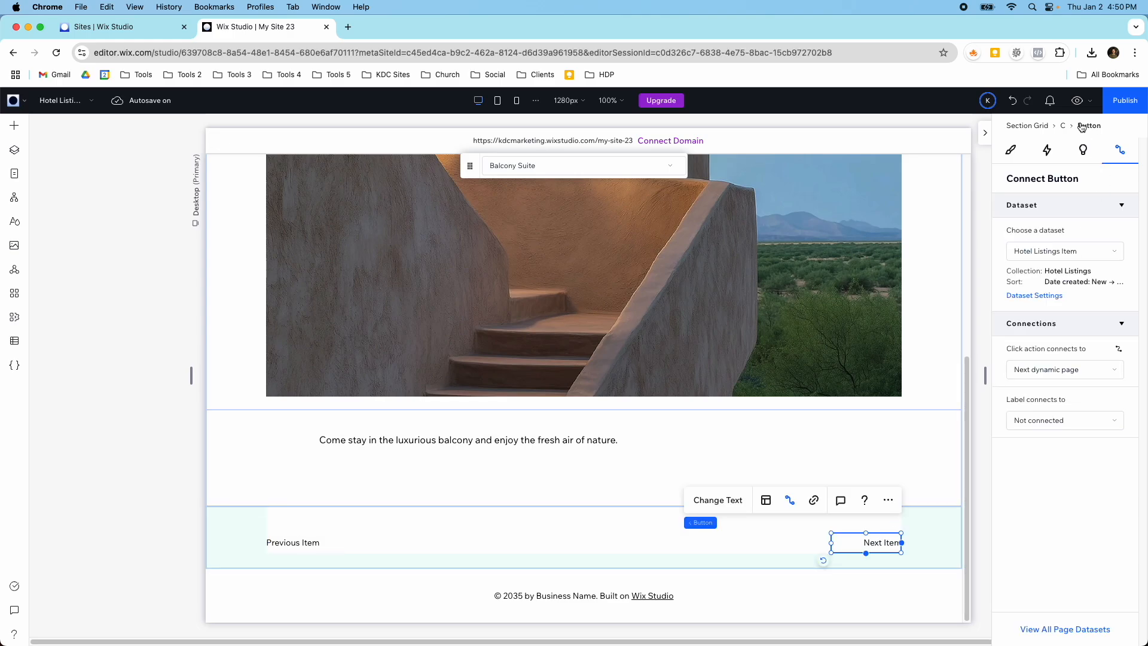
# Preview the item page, test the Next Item link through to the Desert View Suite, and return to editing
pyautogui.click(1077, 100)
pyautogui.click(864, 546)
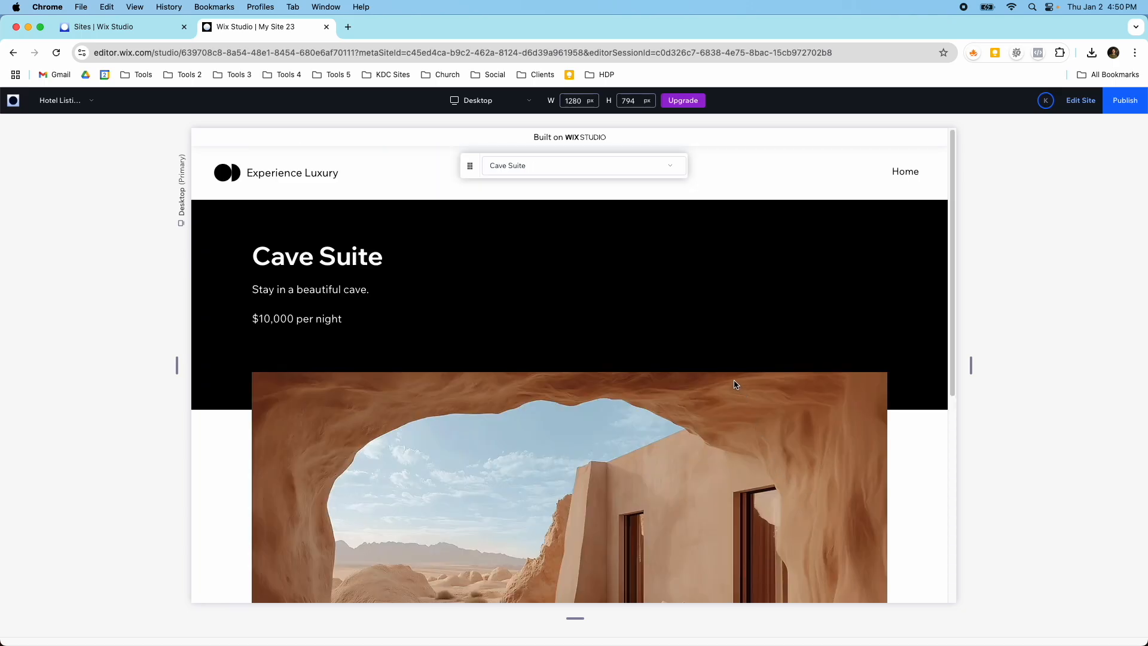
pyautogui.scroll(-10, 732, 382)
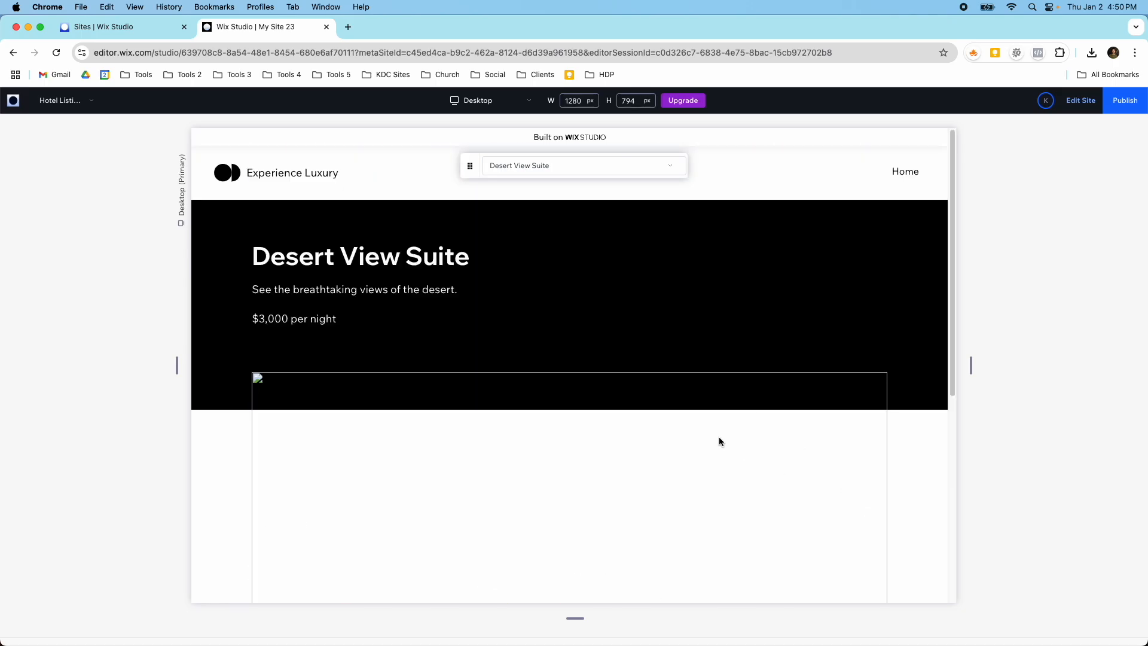
pyautogui.scroll(-8, 705, 415)
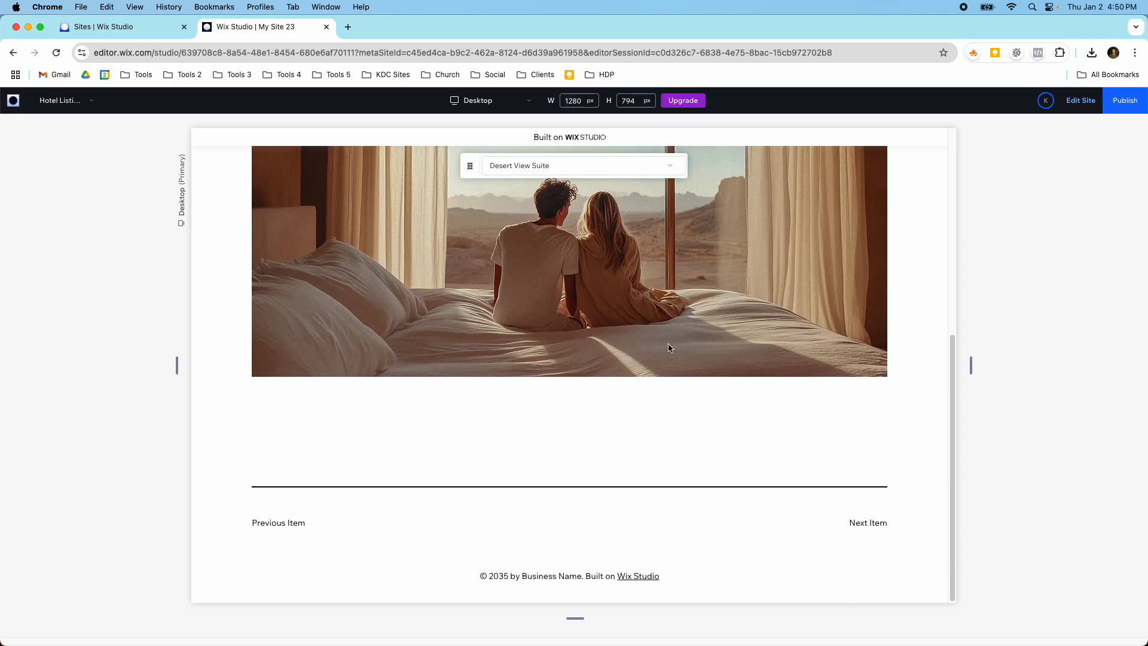
pyautogui.click(1081, 101)
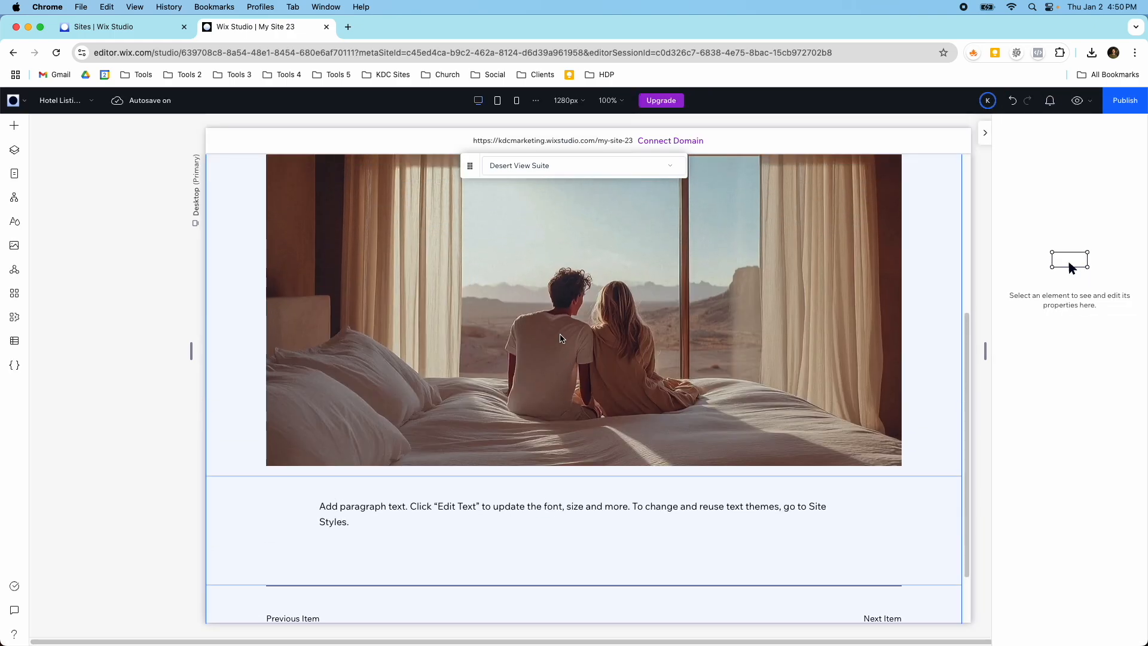
# Compare the Desert View Suite page's paragraph text with its long description entry in the Hotel Listings collection, and close the collection
pyautogui.scroll(5, 532, 206)
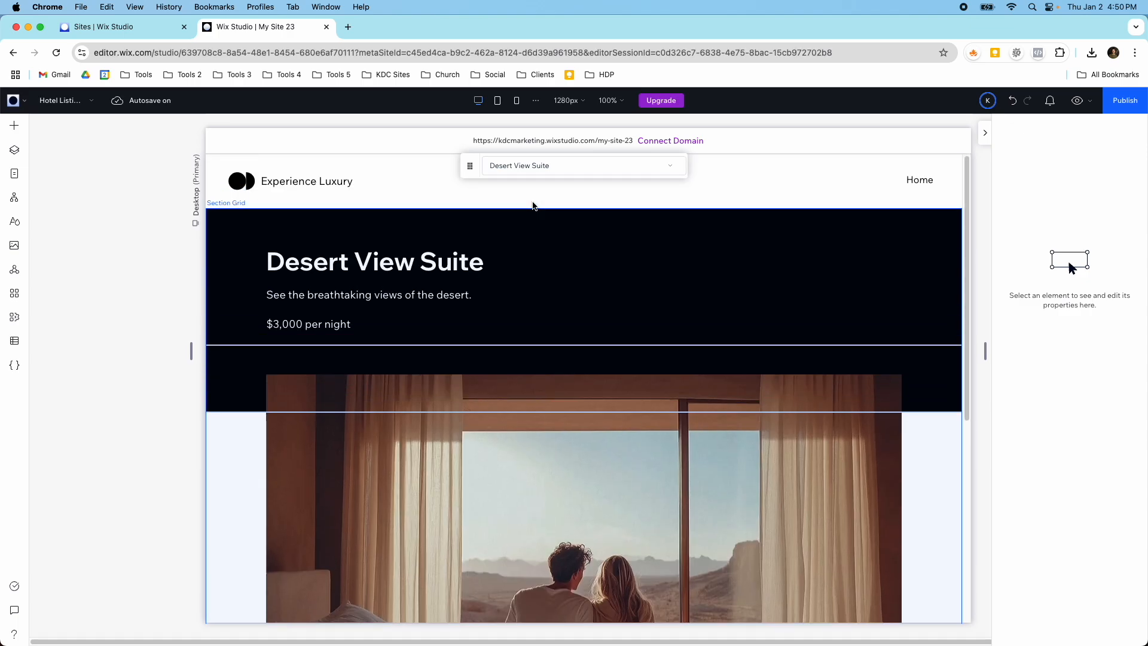
pyautogui.scroll(-5, 523, 189)
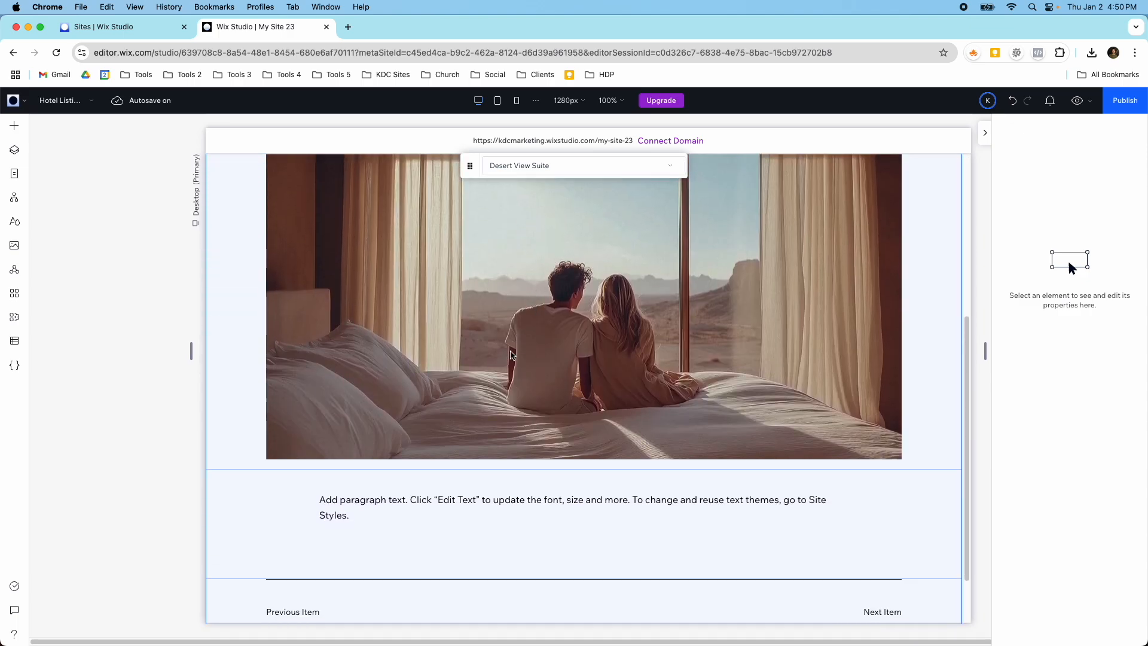
pyautogui.click(371, 507)
pyautogui.click(335, 508)
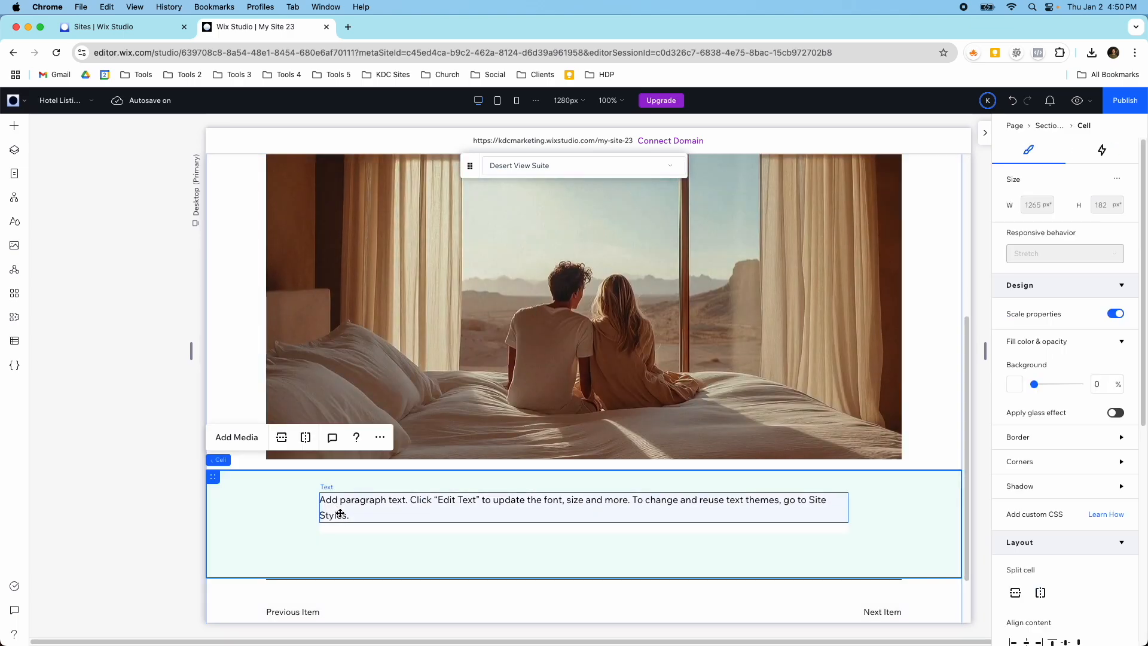
pyautogui.click(15, 340)
pyautogui.click(83, 158)
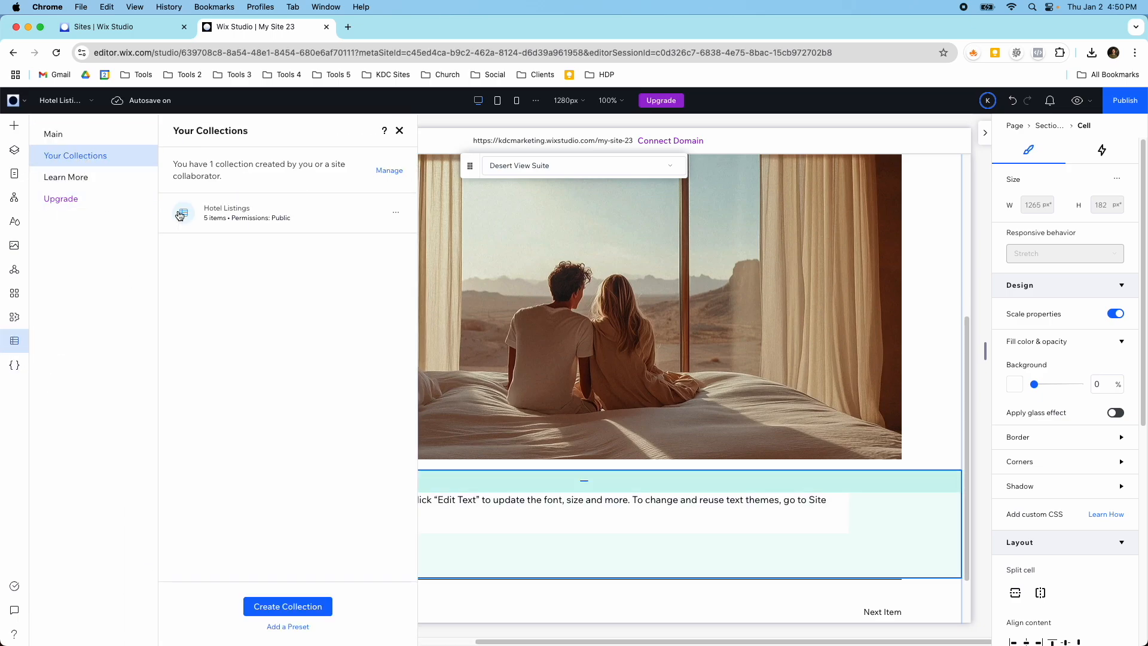
pyautogui.click(213, 219)
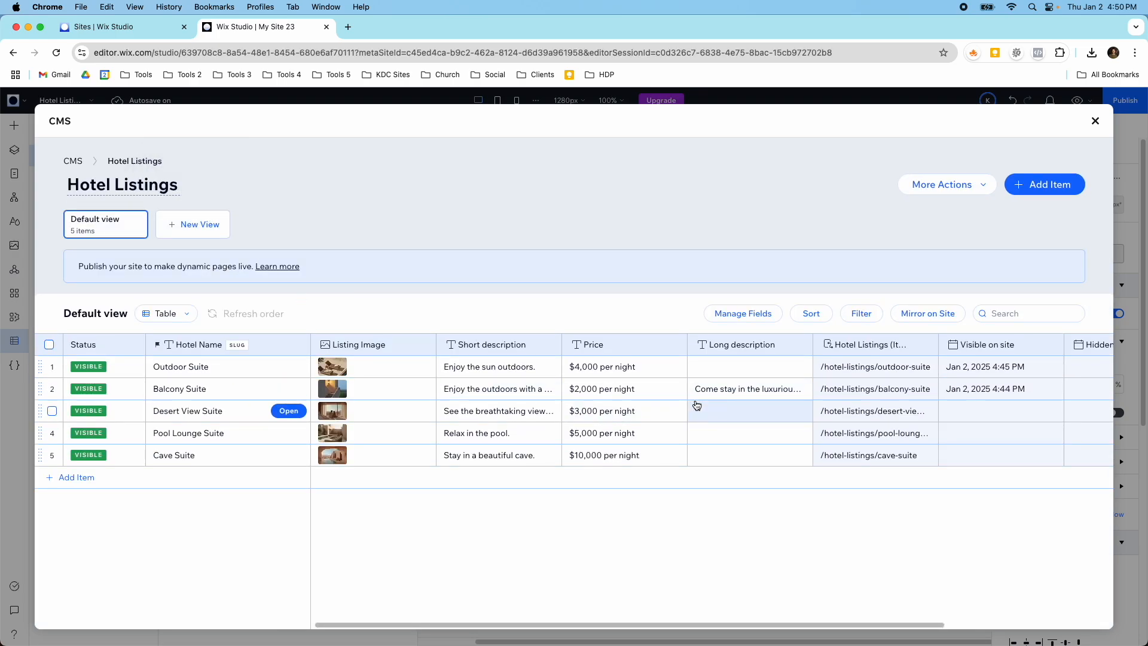
pyautogui.click(1095, 123)
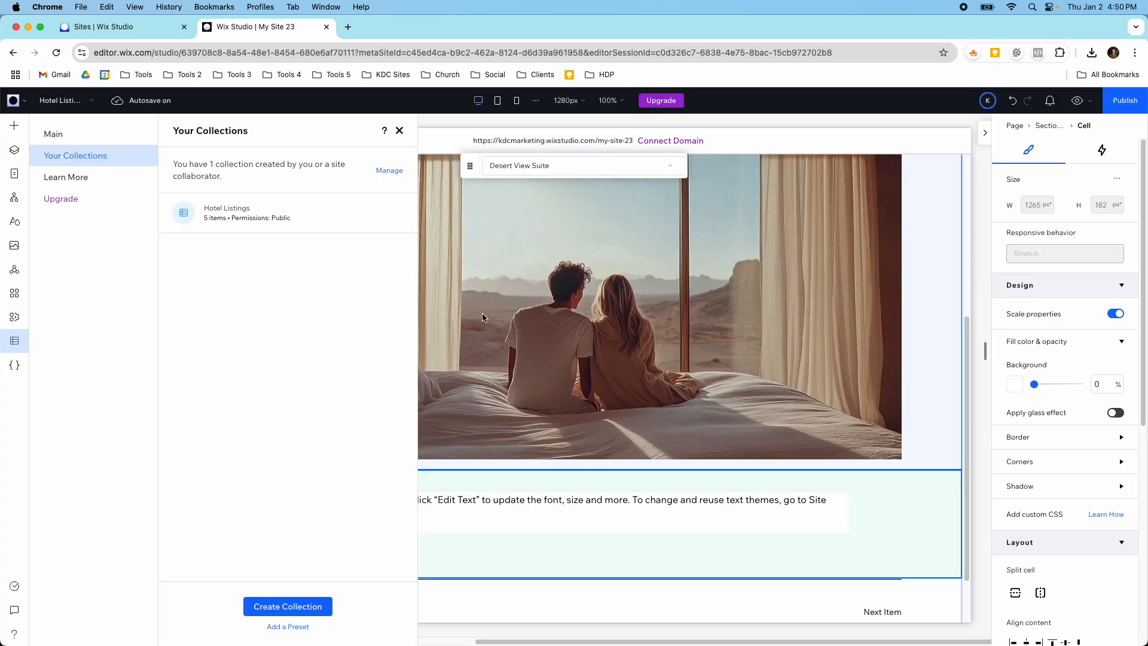
pyautogui.click(398, 131)
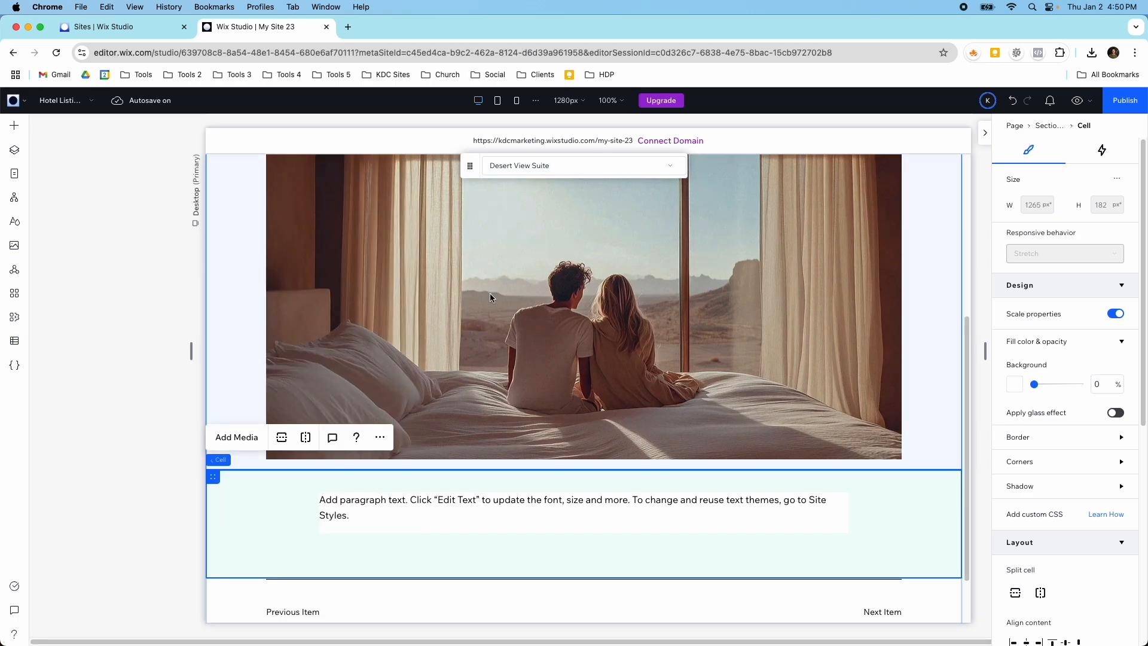
pyautogui.scroll(5, 490, 293)
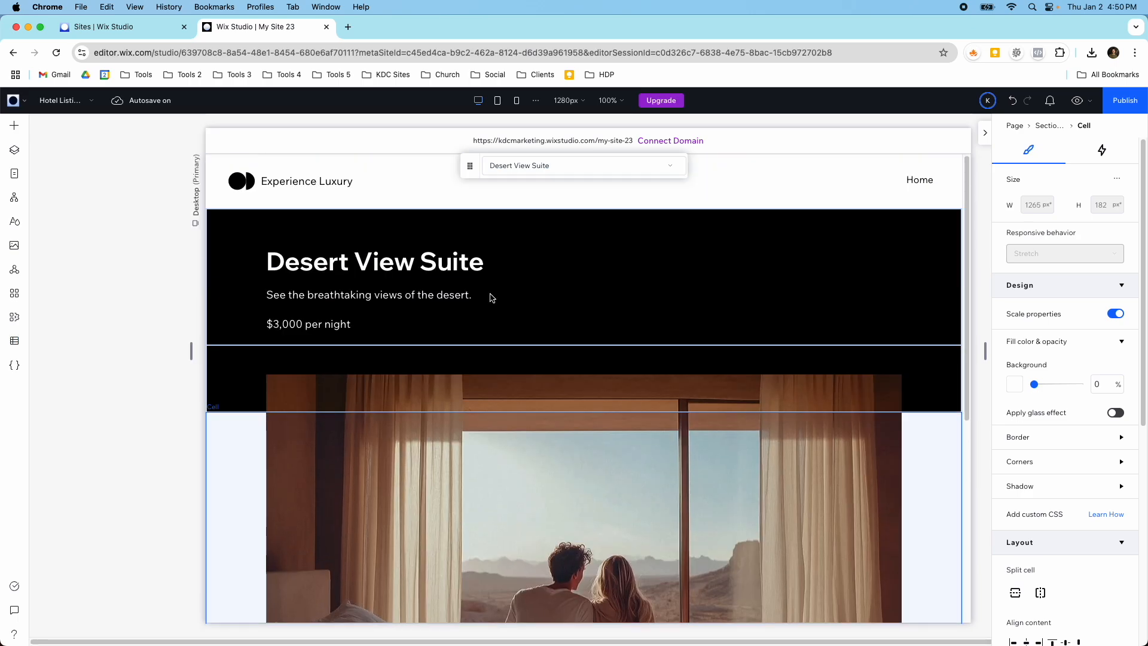
# Switch to the Home page and select the Learn More button inside the Outdoor Suite repeater item
pyautogui.click(59, 100)
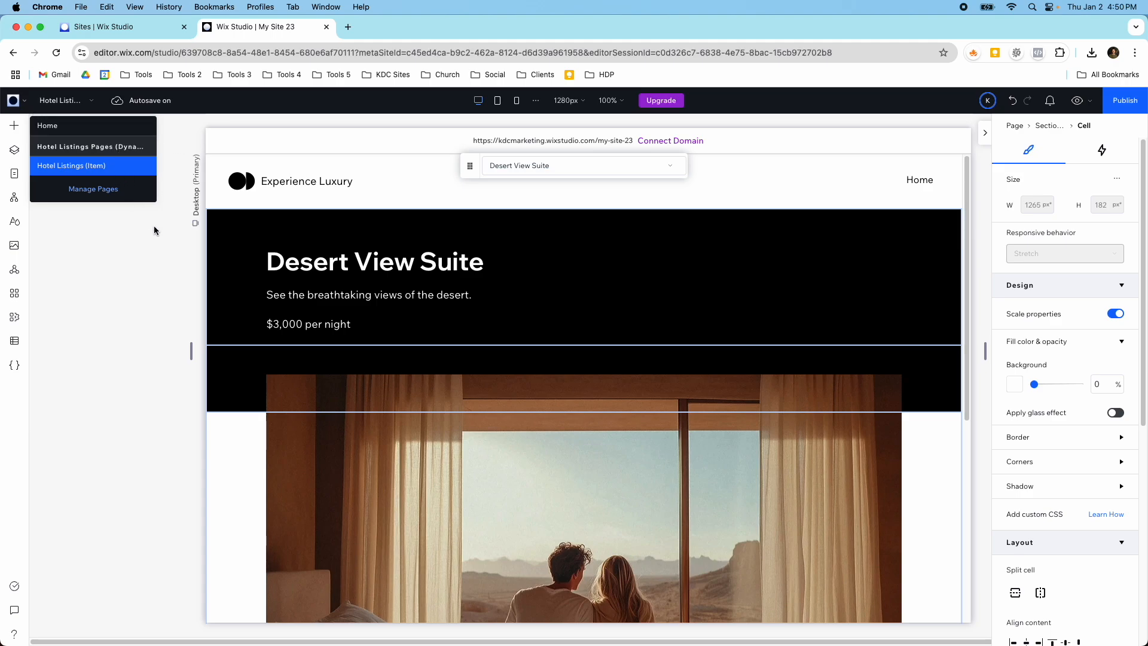
pyautogui.click(56, 101)
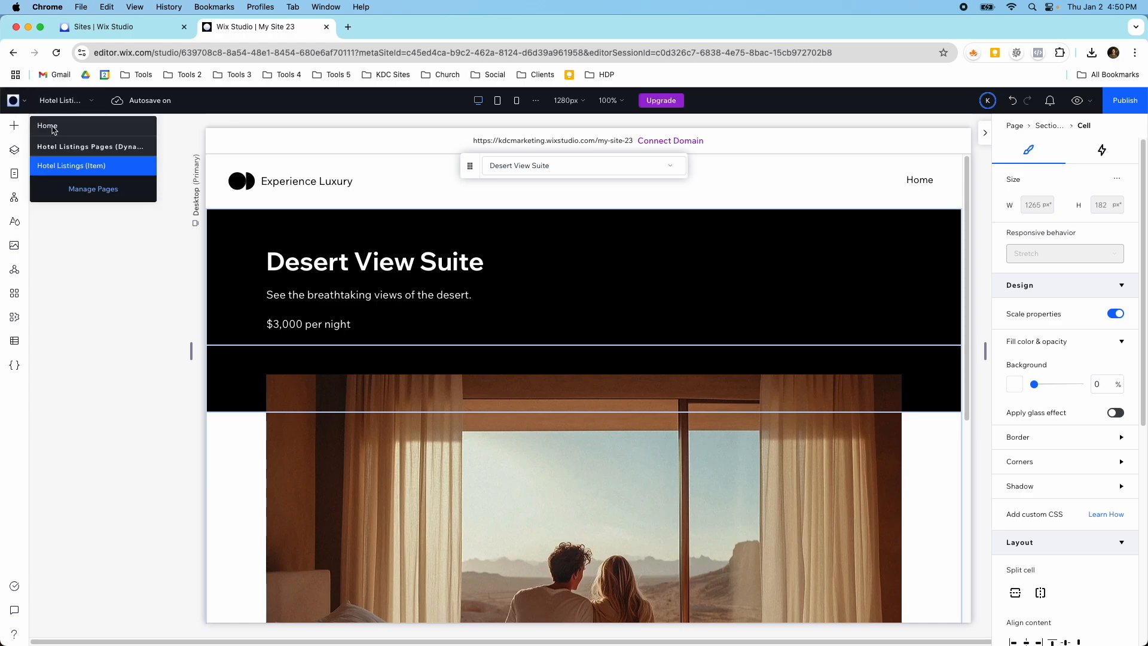
pyautogui.click(51, 126)
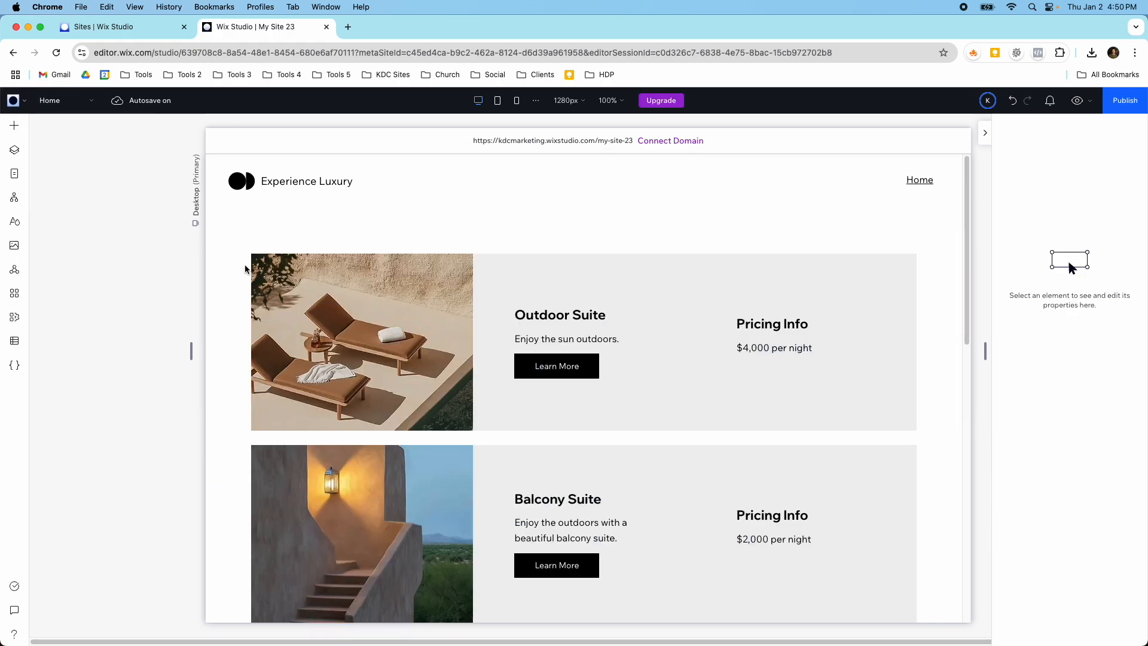
pyautogui.click(534, 365)
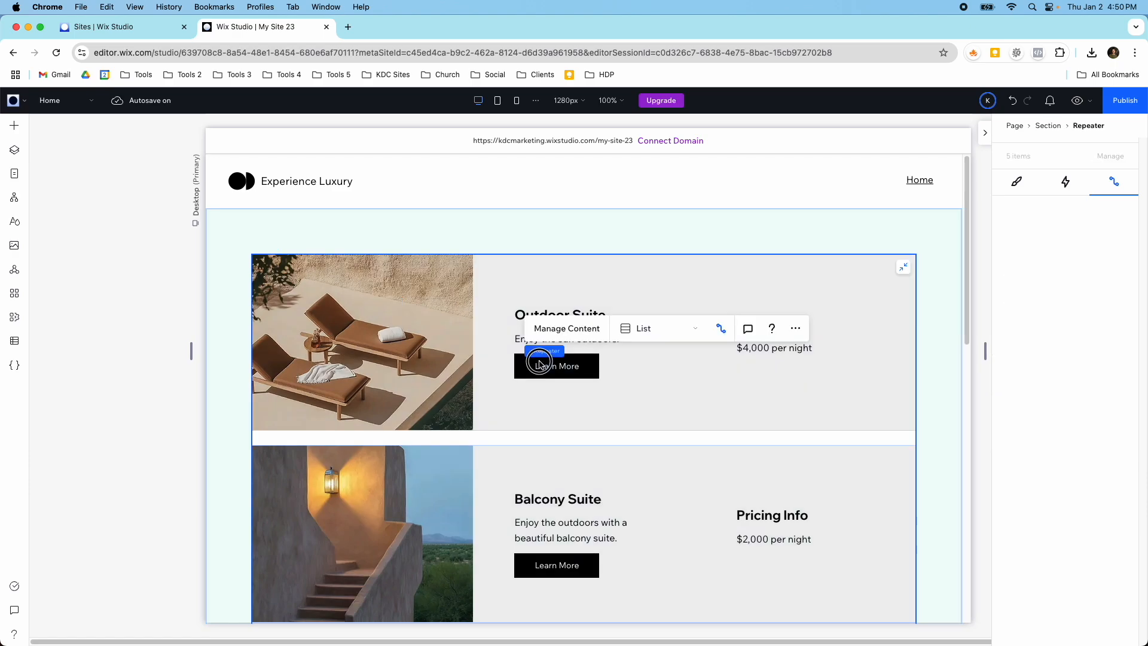
pyautogui.click(535, 369)
pyautogui.click(535, 369)
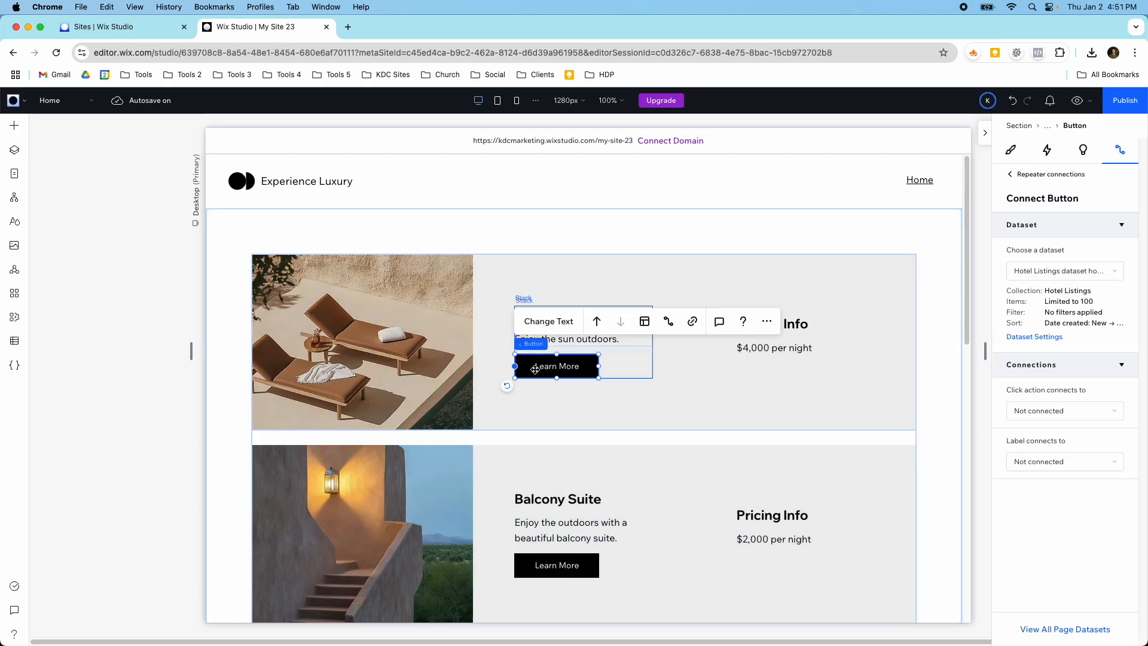
# Preview the Home page, test the Outdoor Suite's Learn More button, look over the other suite listings, and return to editing
pyautogui.click(1076, 101)
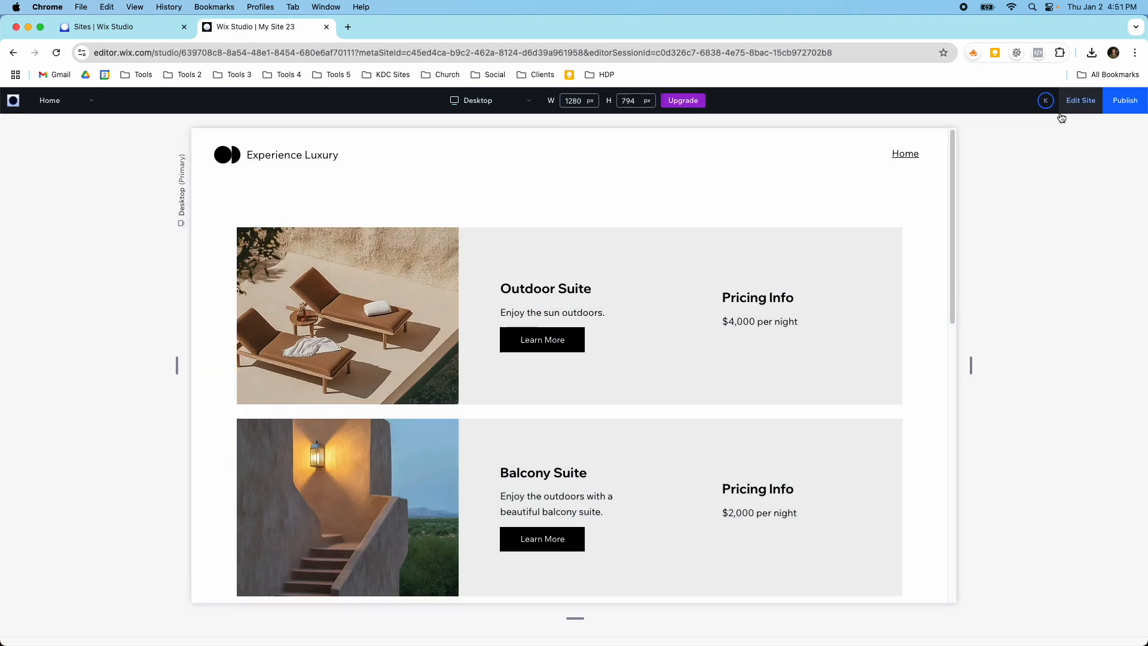
pyautogui.click(555, 362)
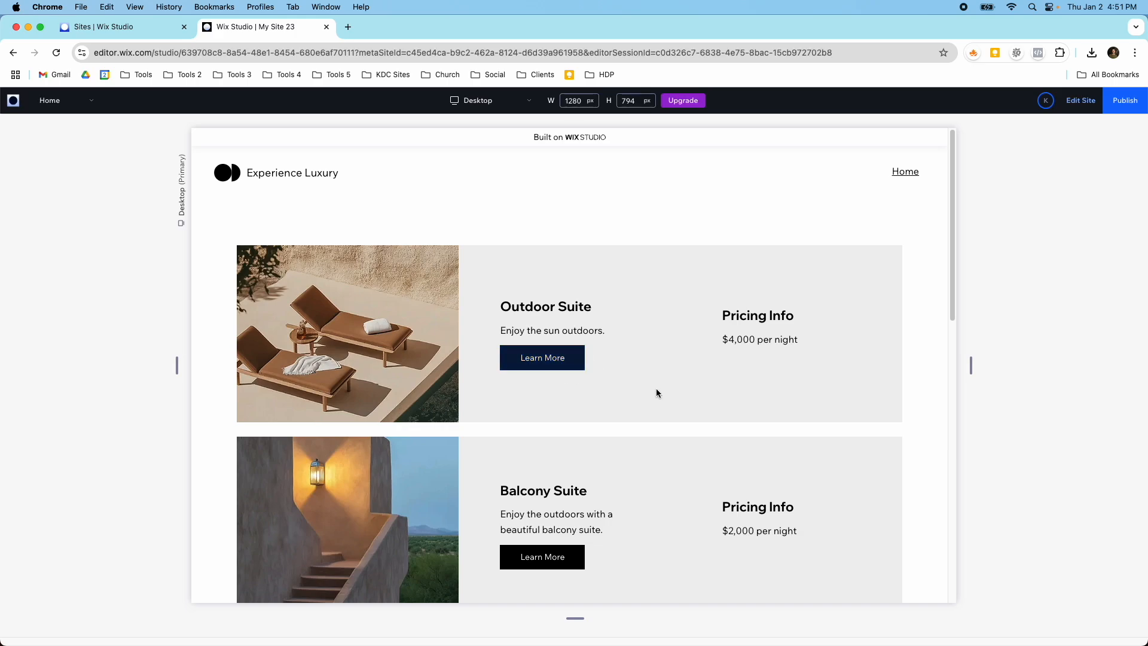
pyautogui.scroll(-4, 598, 371)
pyautogui.scroll(-4, 568, 377)
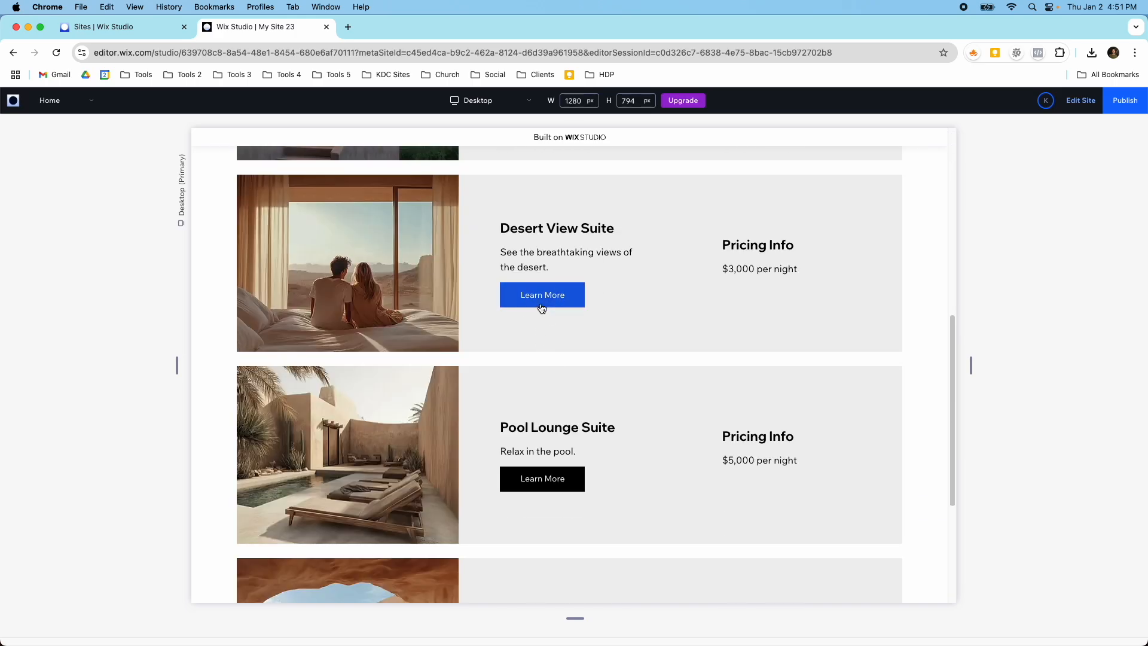
pyautogui.scroll(-4, 543, 299)
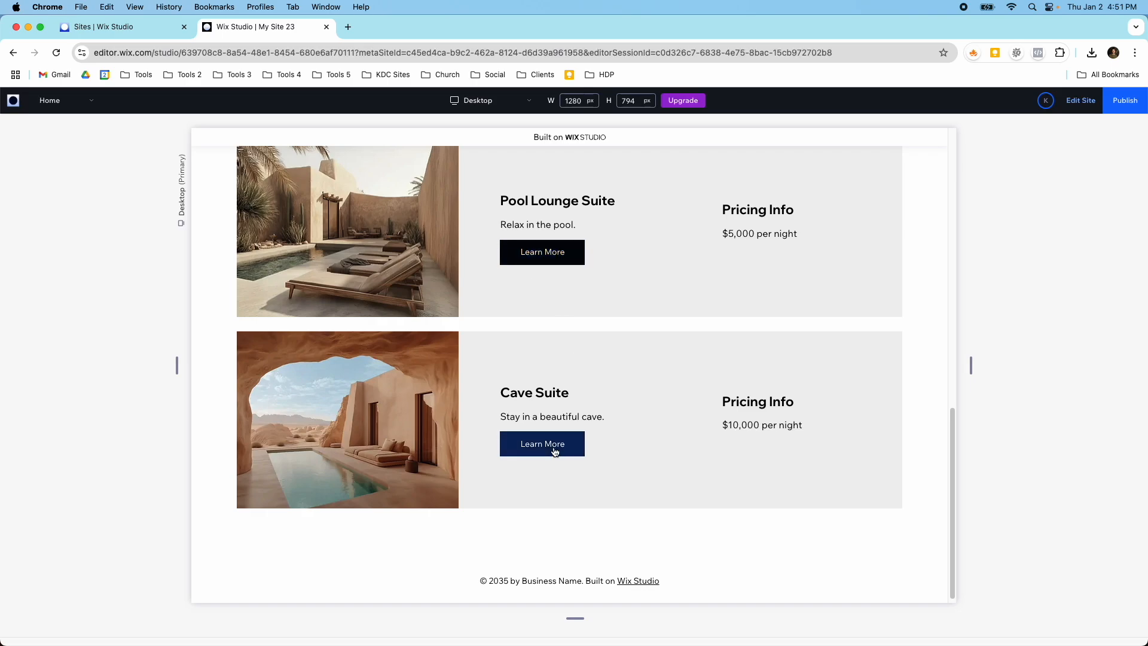
pyautogui.scroll(10, 531, 346)
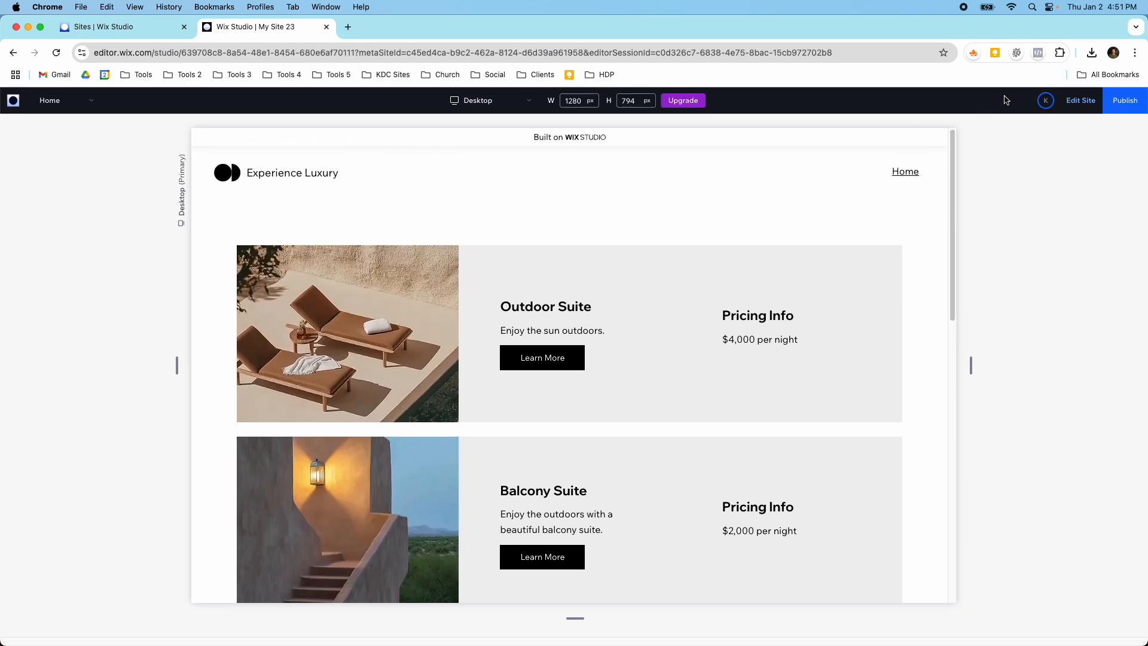
pyautogui.click(1080, 100)
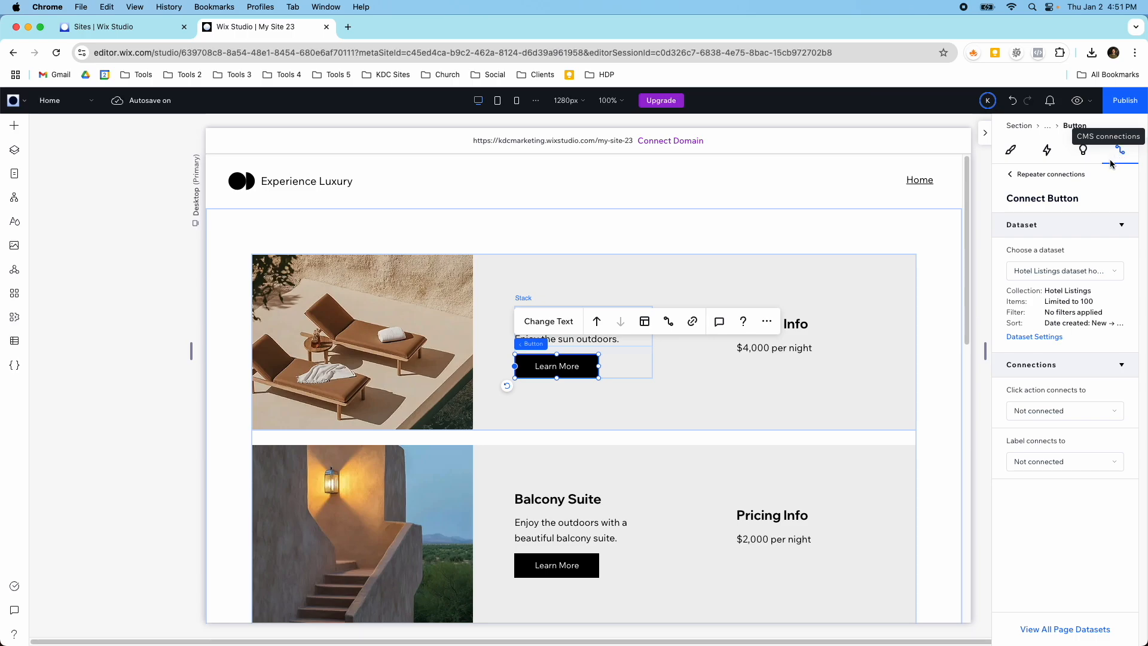
# Connect the Learn More button's click action to the Hotel Listings (Item) dynamic page
pyautogui.click(1025, 412)
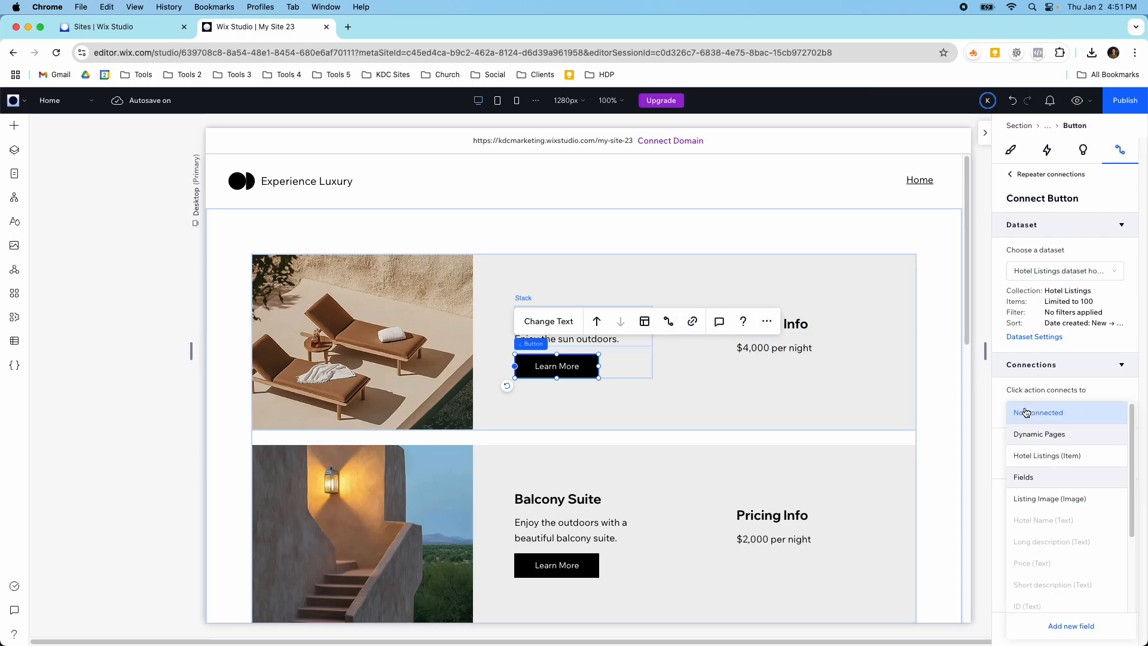
pyautogui.click(1045, 458)
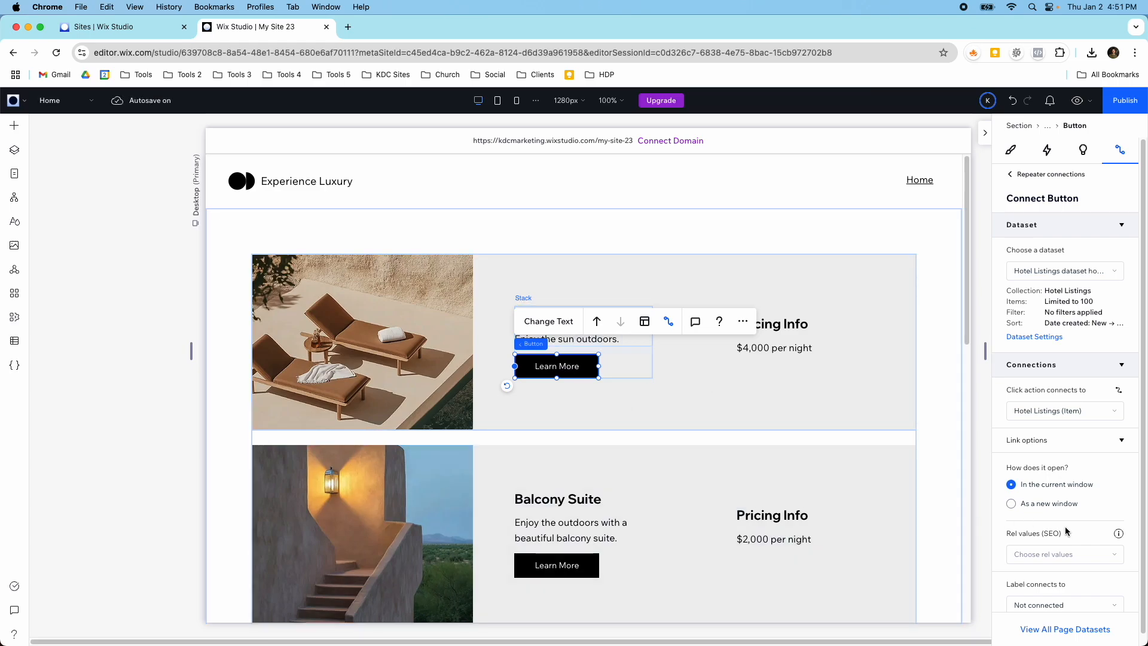
pyautogui.scroll(-1, 1029, 476)
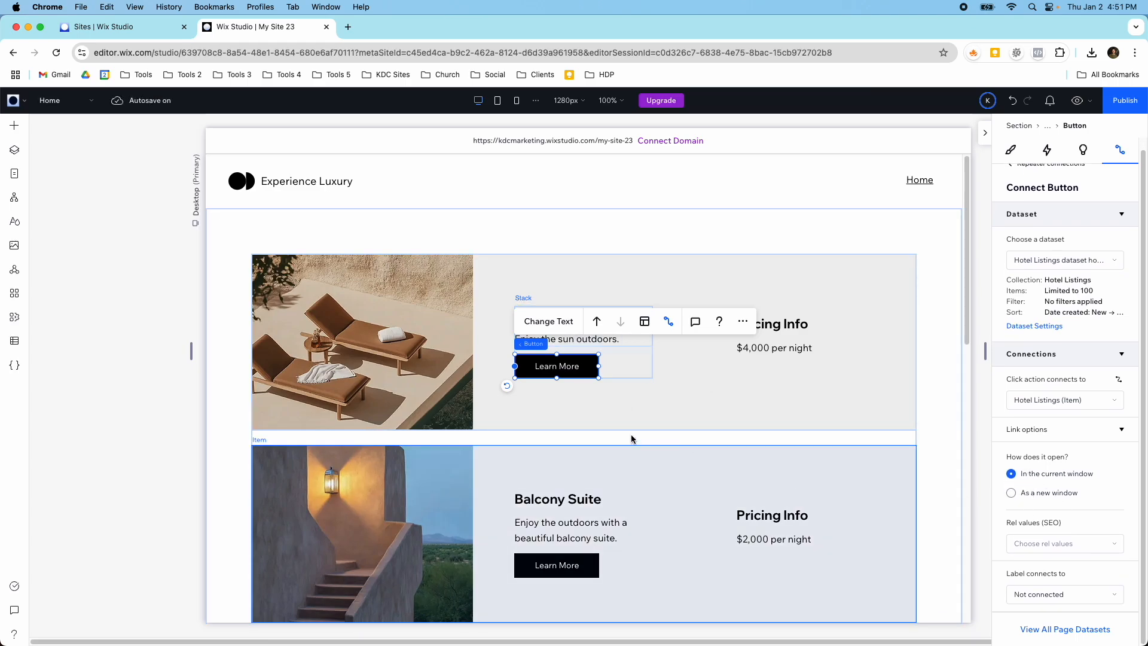
# Connect the Outdoor Suite repeater image's alt text to Hotel Name (Text) and its link to Hotel Listings (Item)
pyautogui.click(495, 352)
pyautogui.click(436, 338)
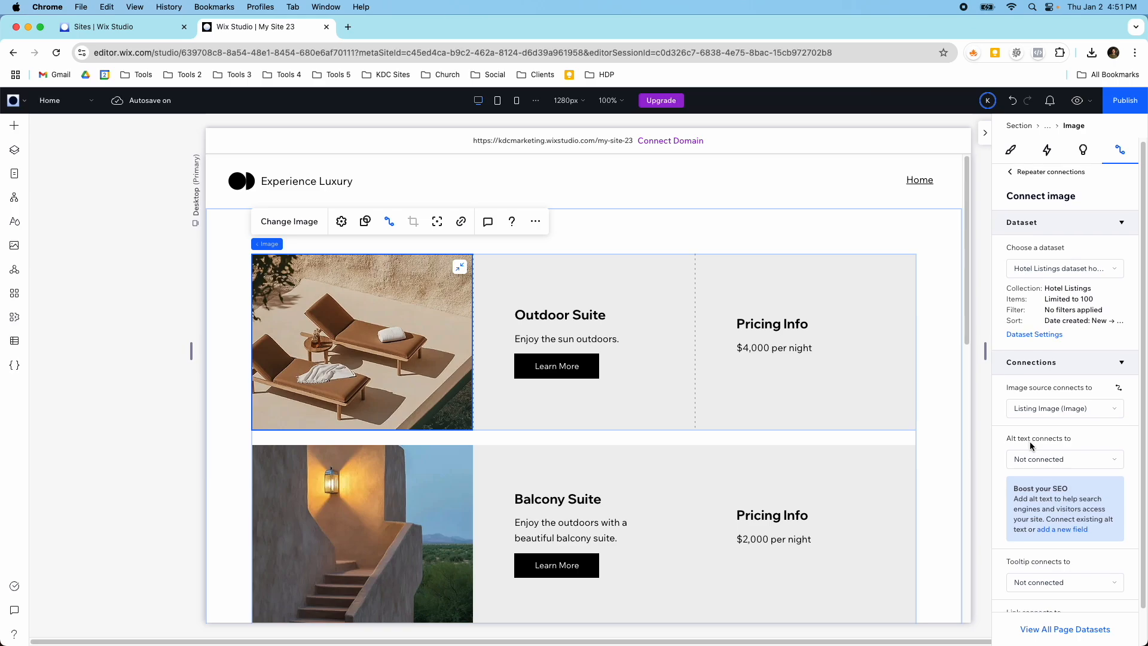
pyautogui.scroll(-1, 1030, 442)
pyautogui.scroll(-1, 1029, 442)
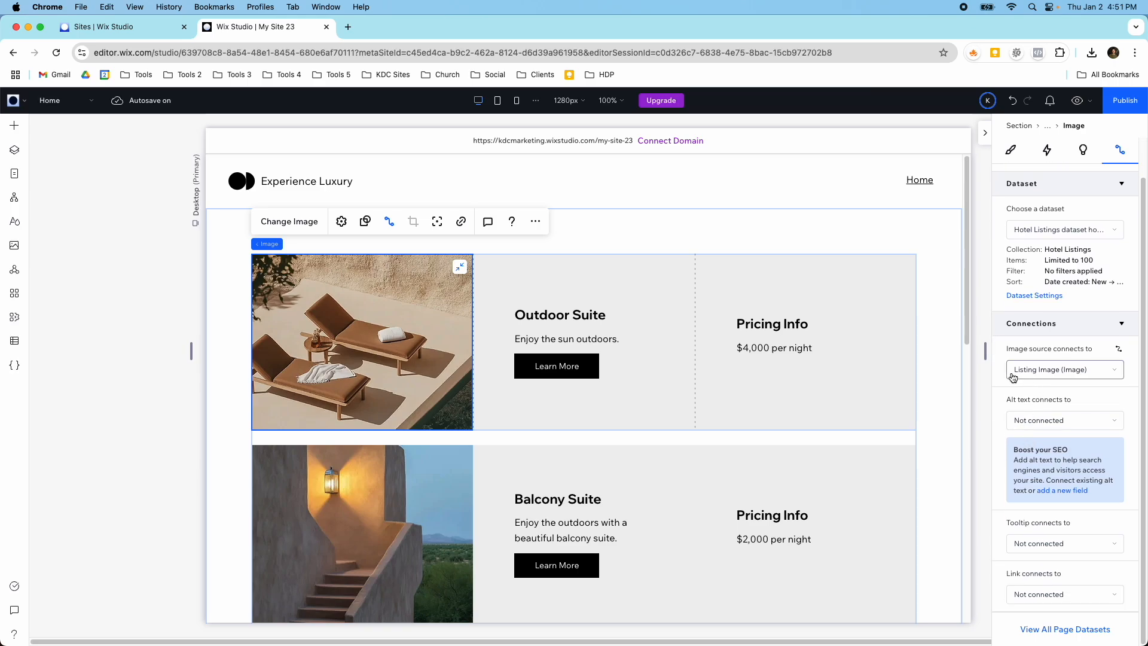
pyautogui.click(1040, 423)
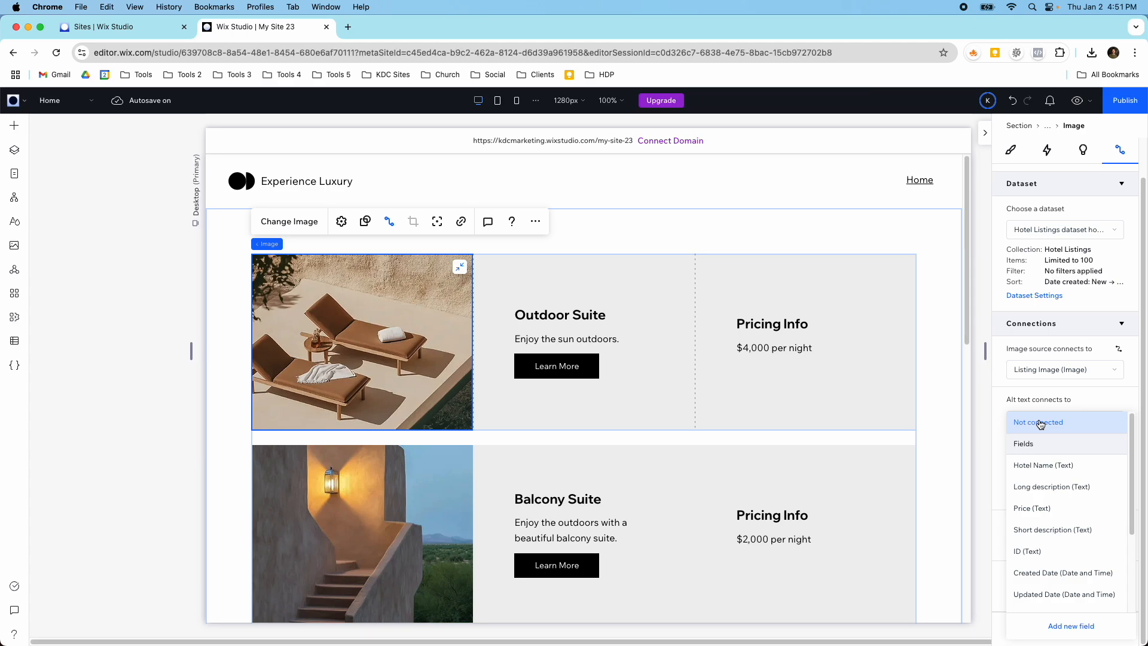
pyautogui.click(1059, 464)
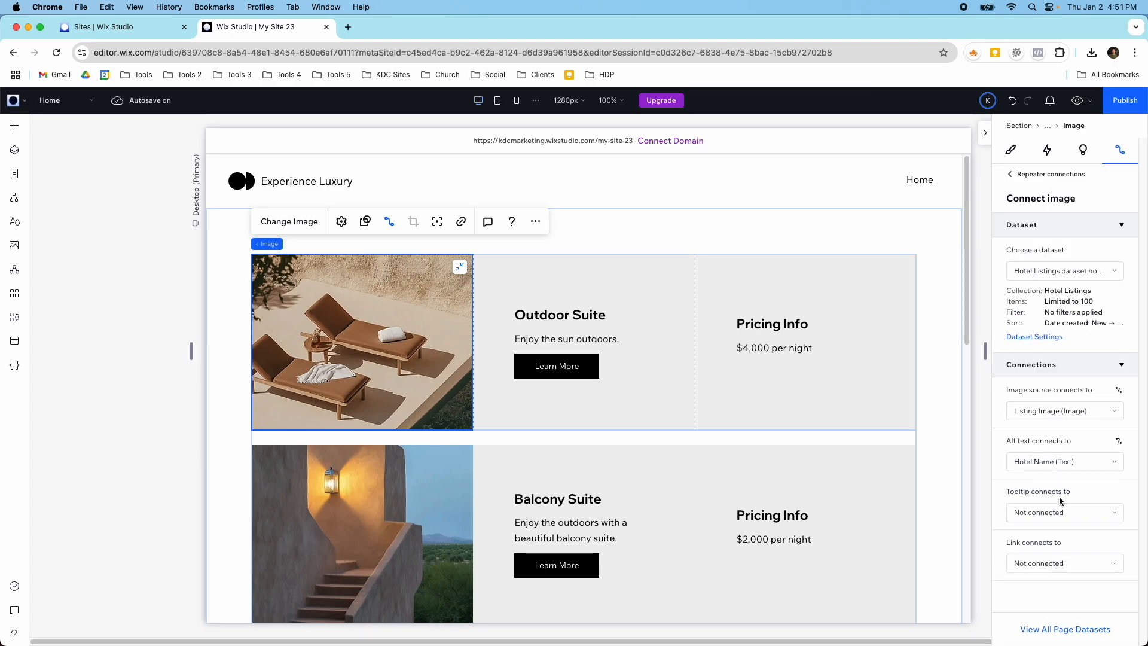
pyautogui.click(1065, 561)
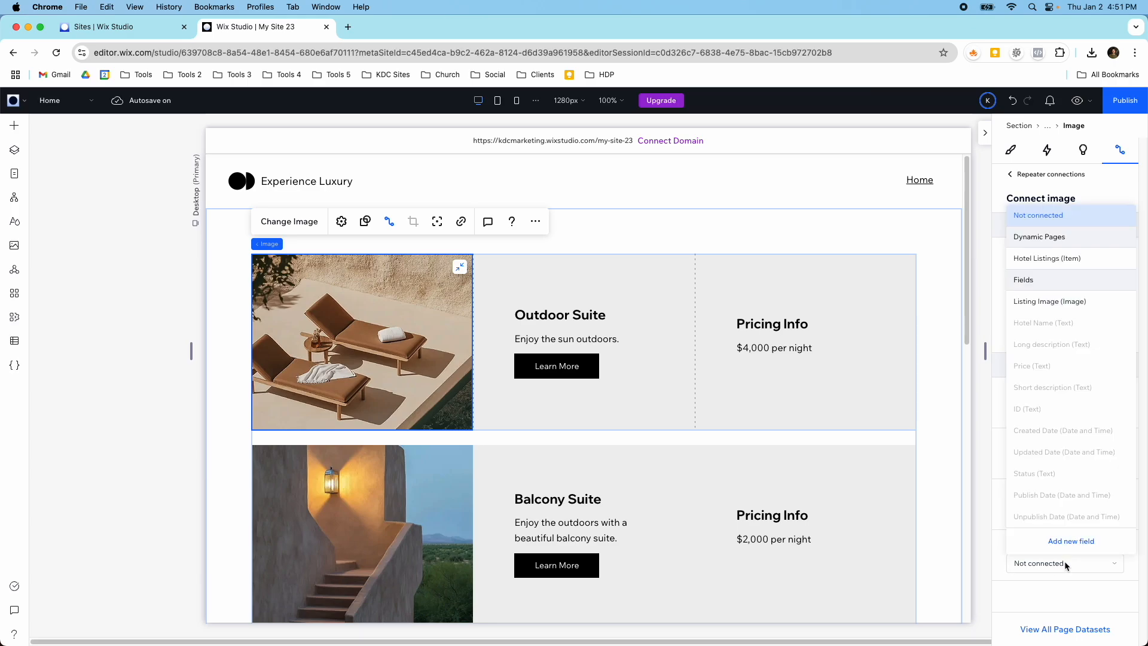
pyautogui.click(1067, 261)
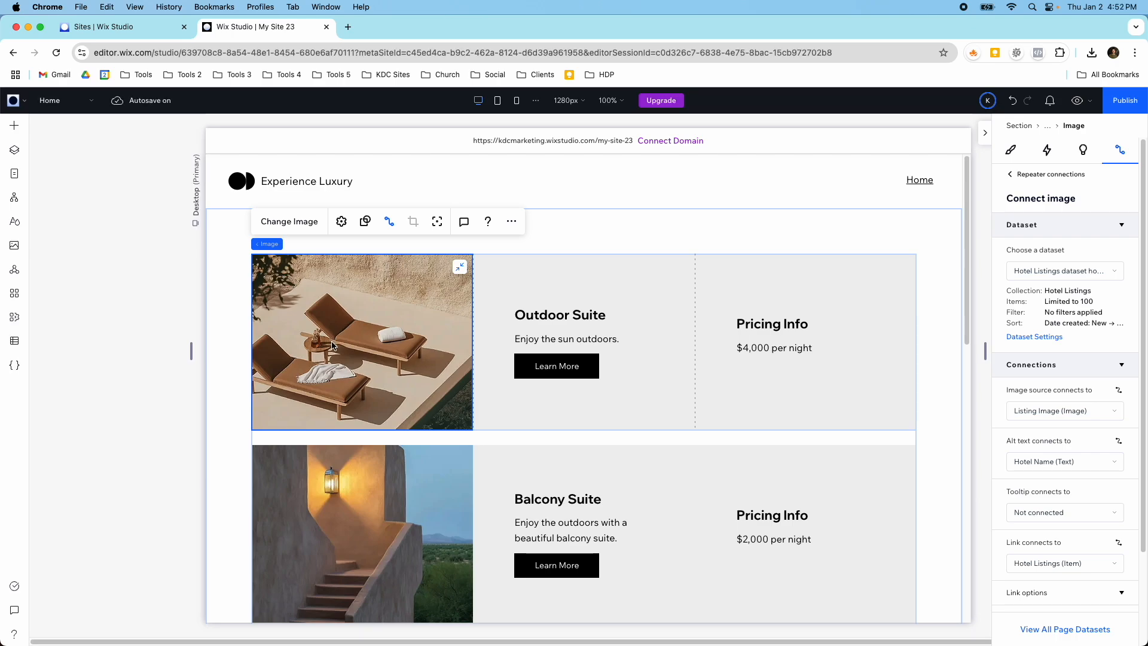
# Preview the Home page, follow the Outdoor Suite listing's link, and look over its item page
pyautogui.click(1079, 102)
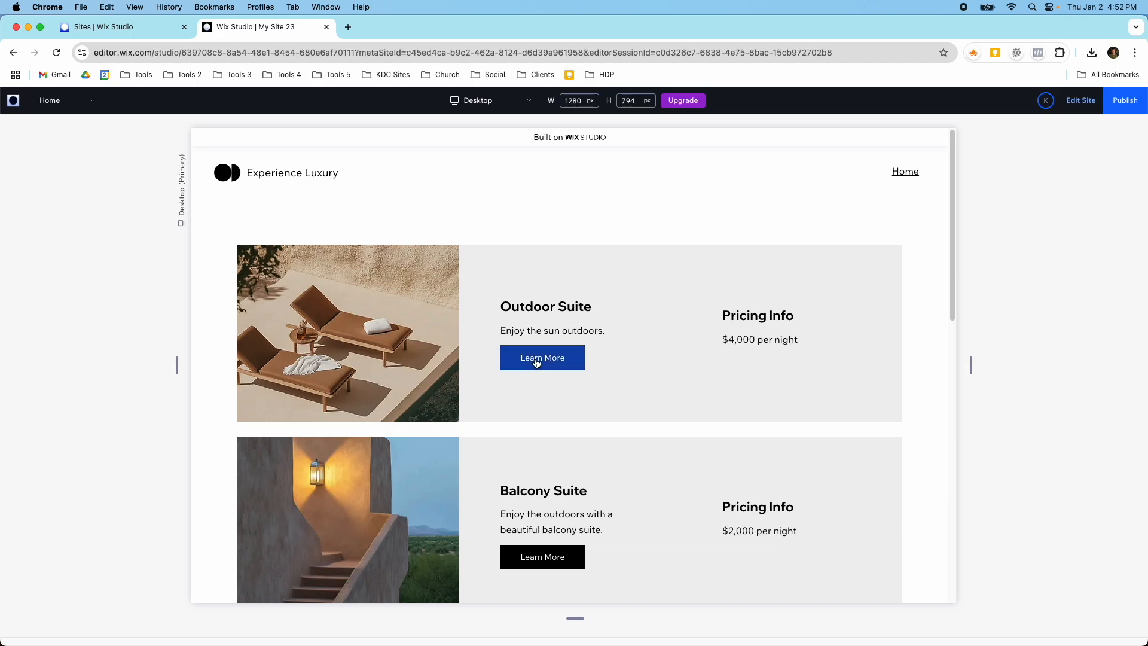
pyautogui.scroll(-3, 346, 367)
pyautogui.scroll(3, 346, 367)
pyautogui.click(382, 352)
pyautogui.click(520, 357)
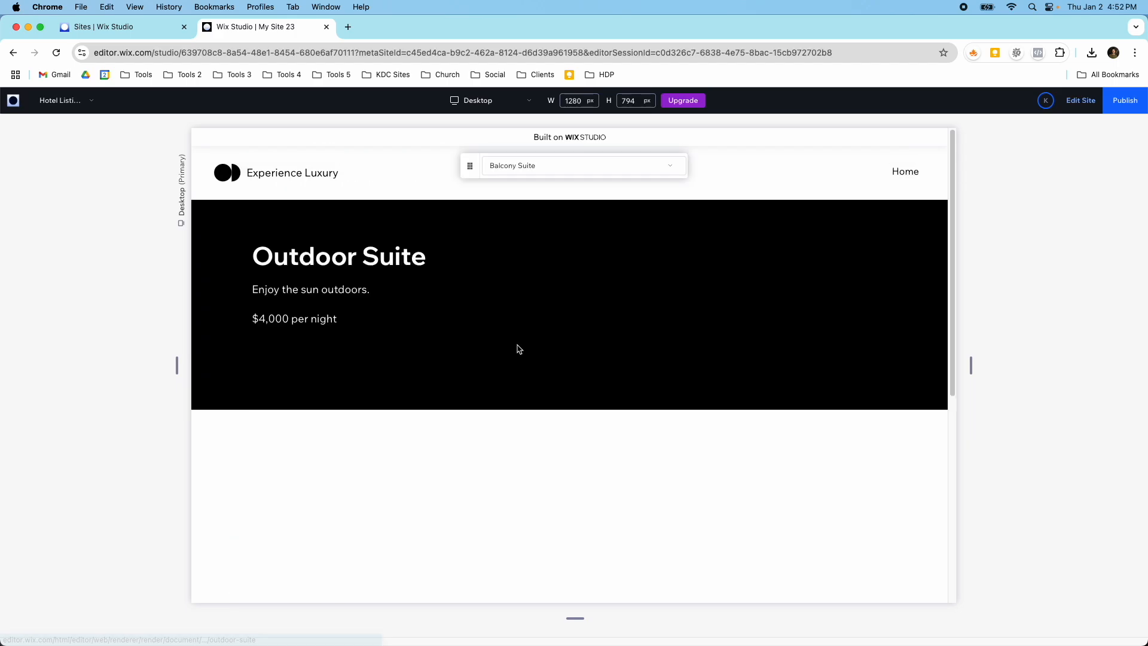
pyautogui.scroll(-5, 519, 349)
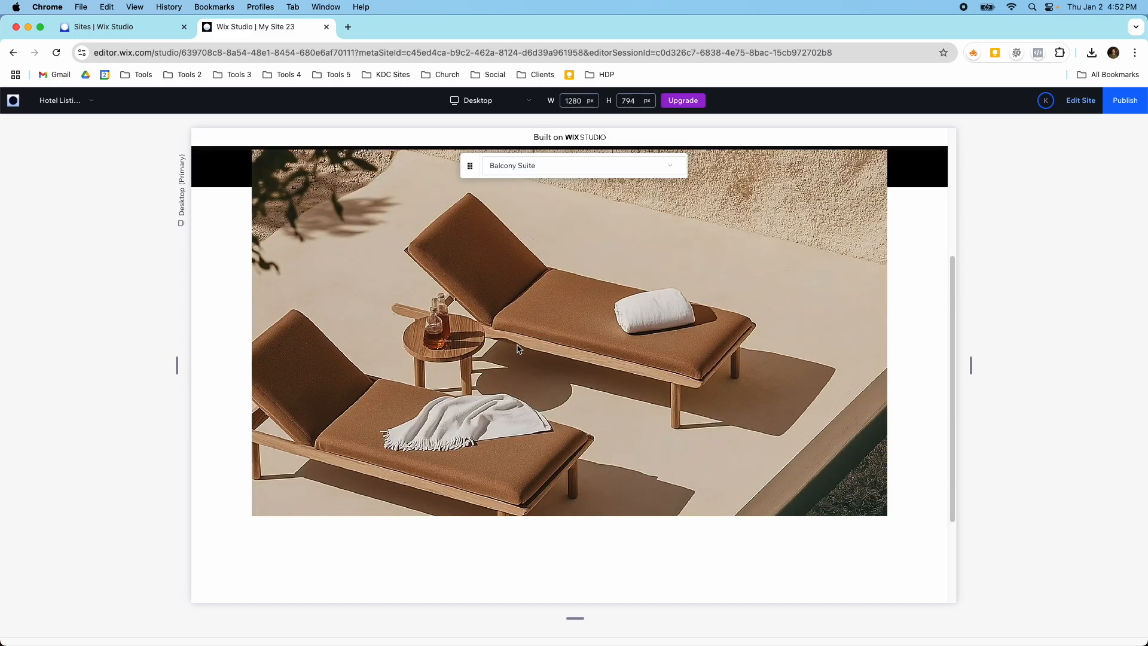
pyautogui.scroll(5, 517, 349)
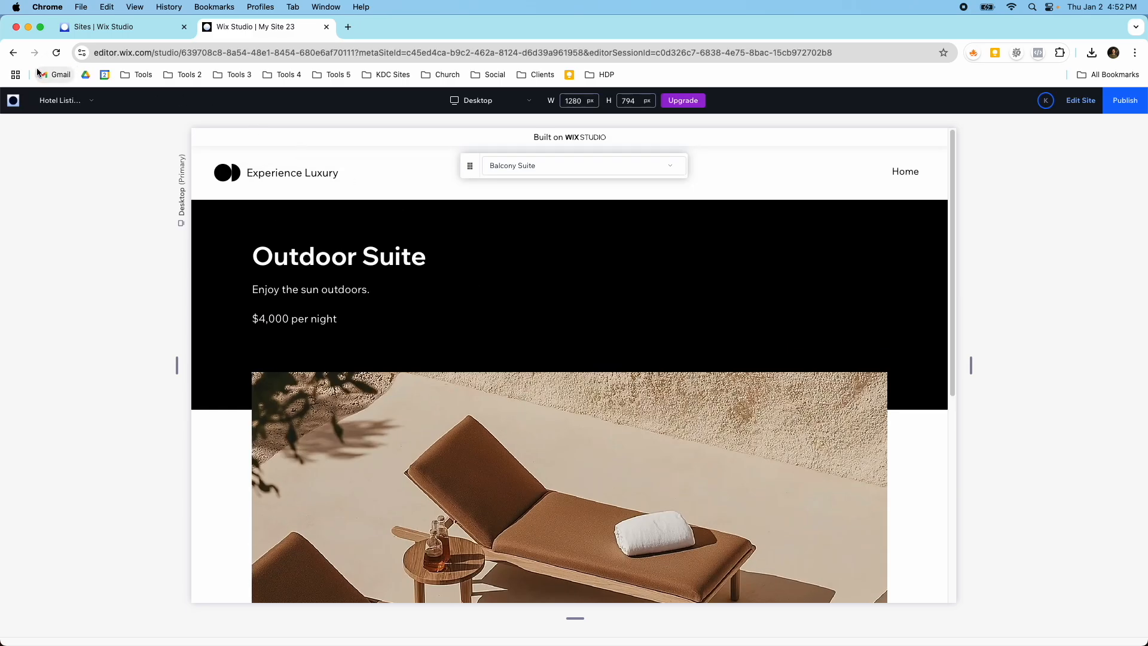
# Go back to the previewed Home page, test the Desert View Suite's Learn More button, review its item page, and return to editing
pyautogui.click(54, 100)
pyautogui.click(52, 124)
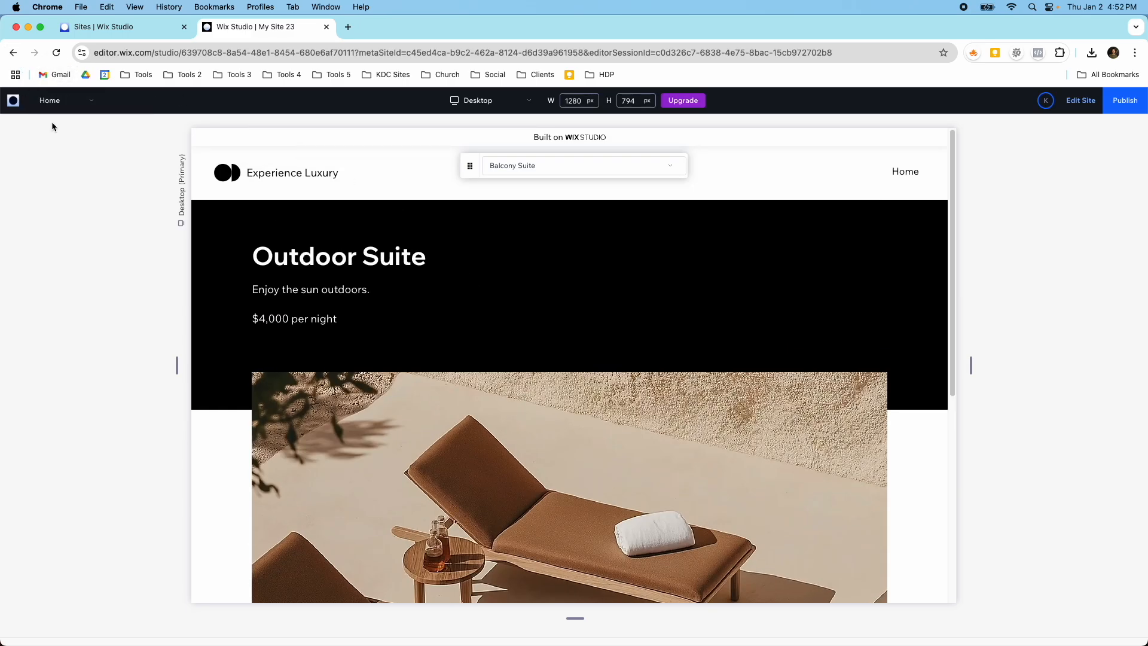
pyautogui.scroll(-5, 520, 372)
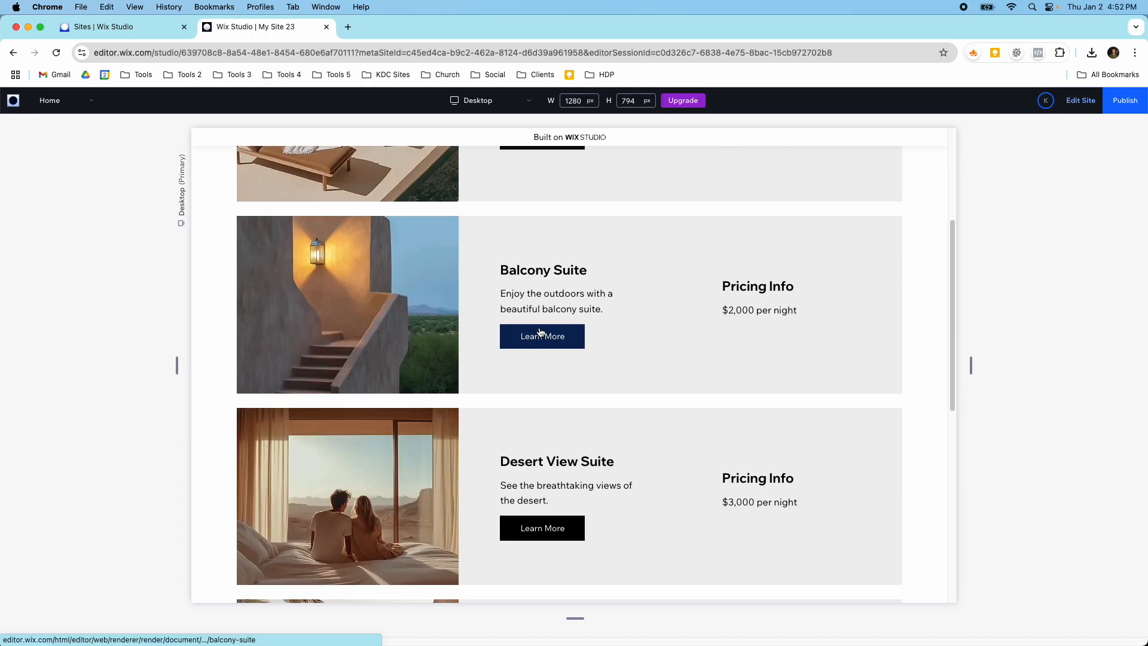
pyautogui.scroll(-2, 540, 332)
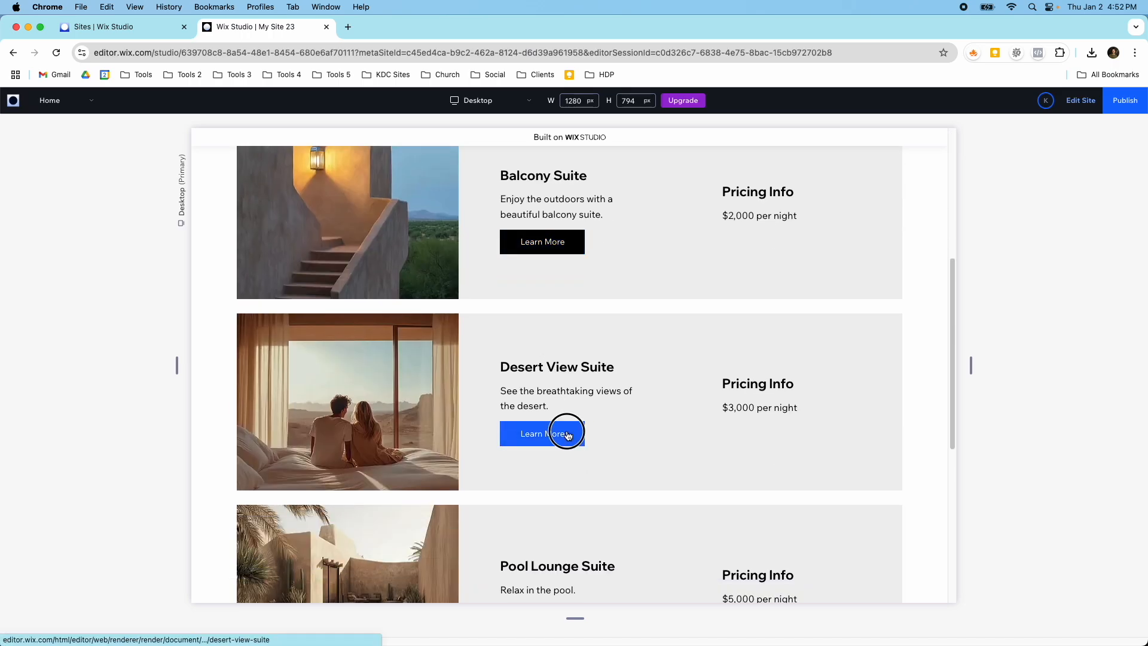
pyautogui.click(567, 431)
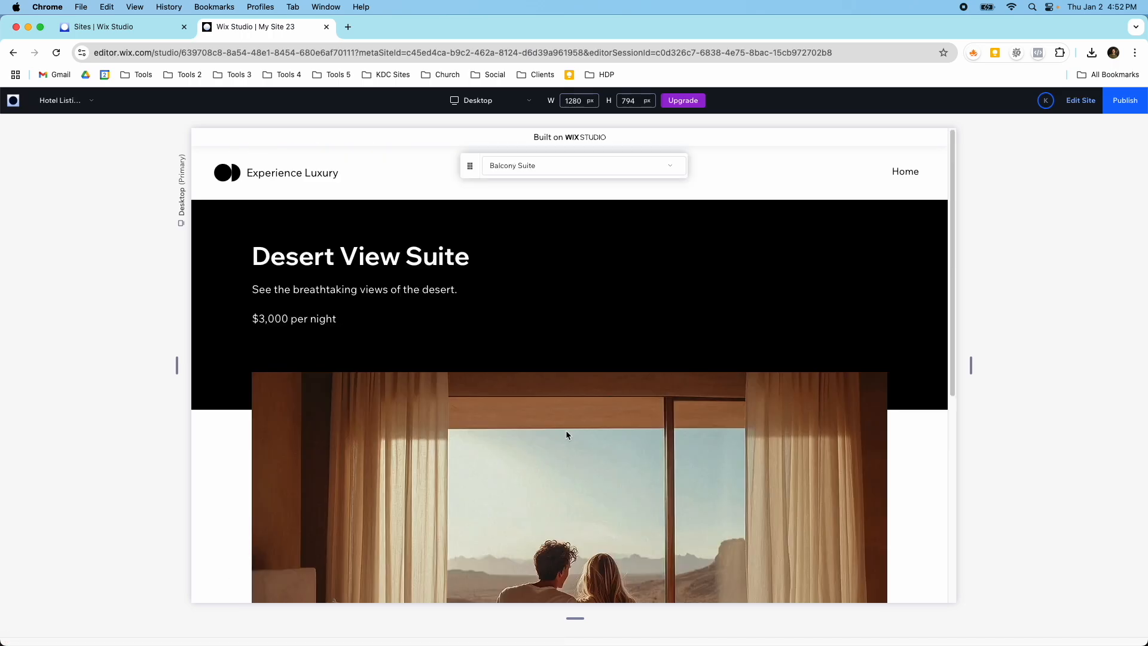
pyautogui.scroll(-5, 566, 431)
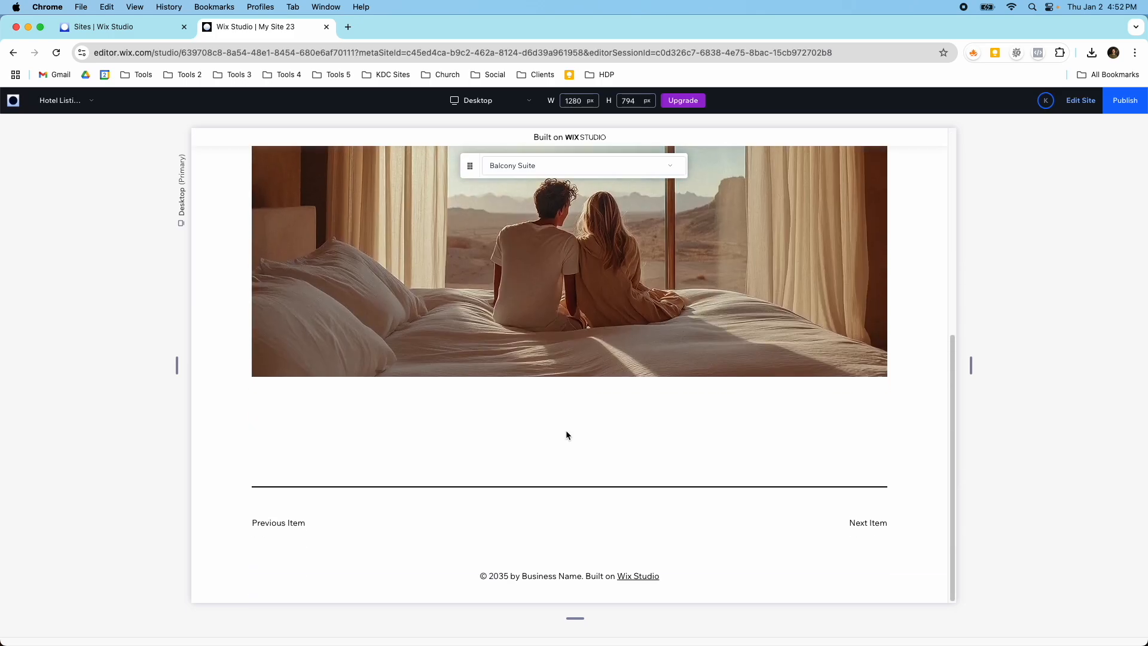
pyautogui.scroll(6, 566, 433)
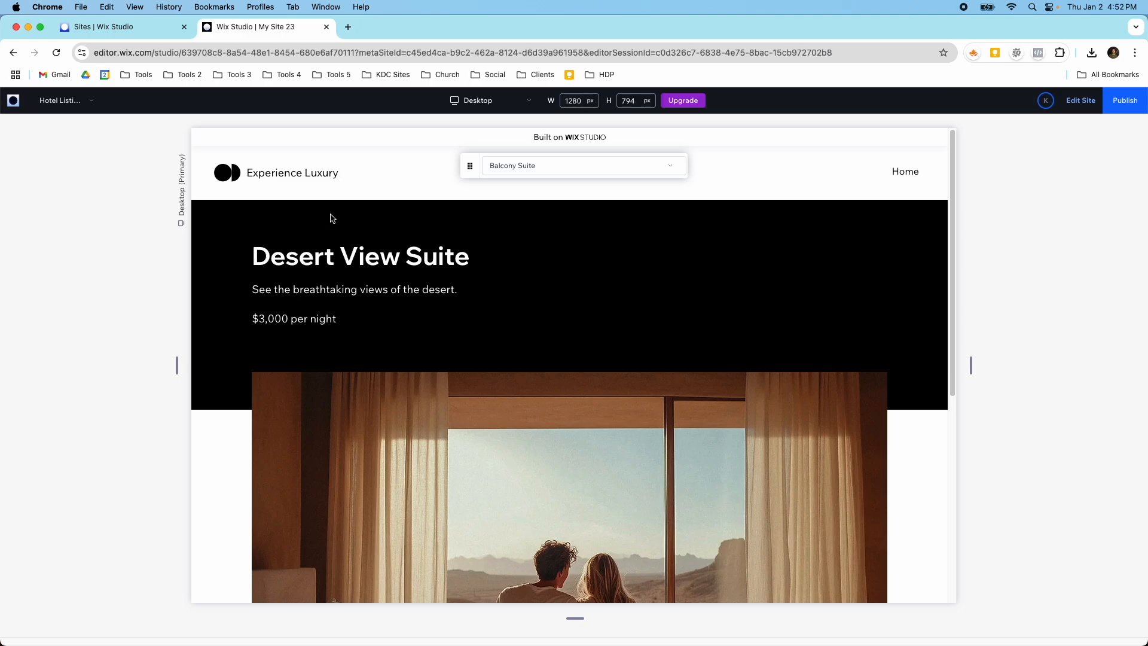
pyautogui.click(1069, 102)
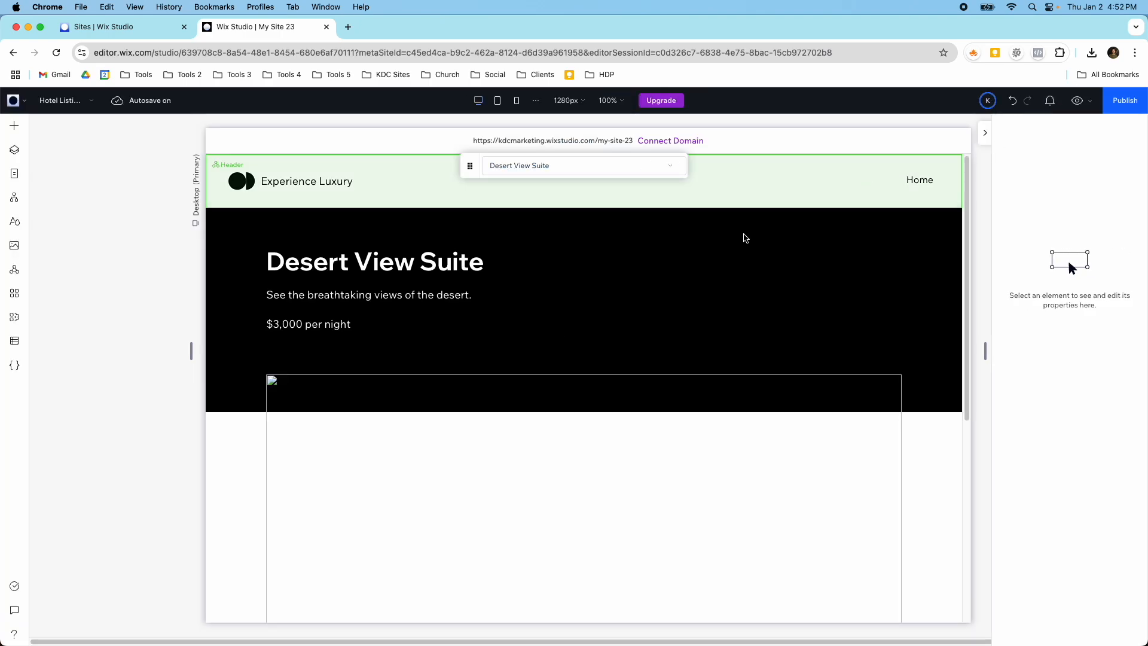
# Check the Desert View Suite page's paragraph text and open the Hotel Listings collection
pyautogui.scroll(-3, 629, 287)
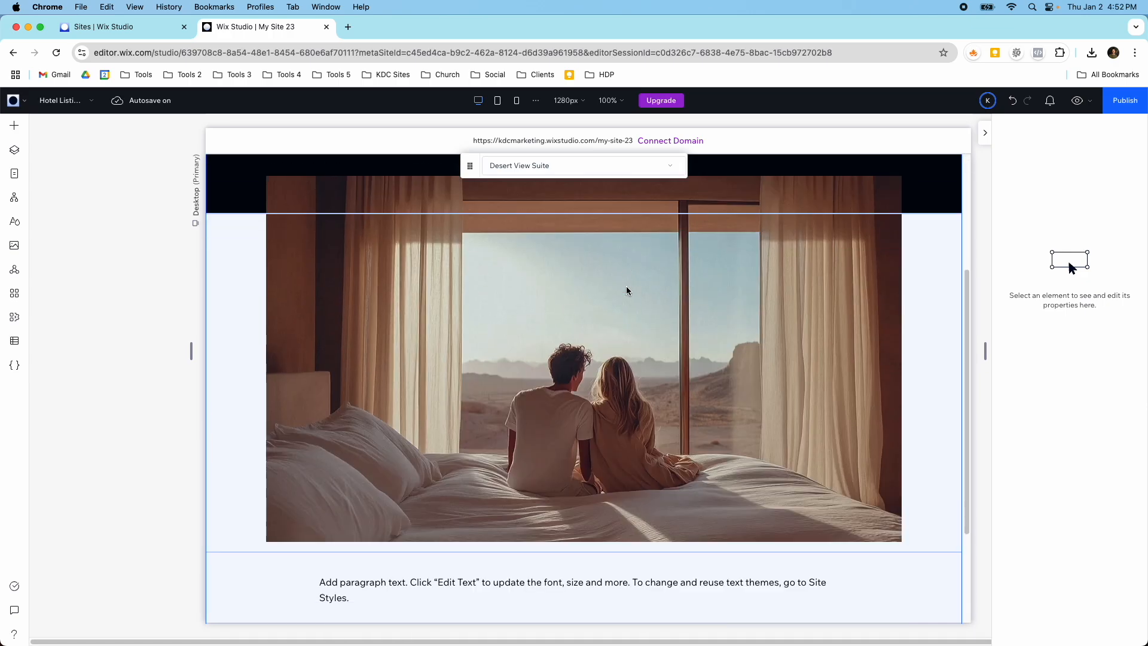
pyautogui.scroll(-2, 576, 341)
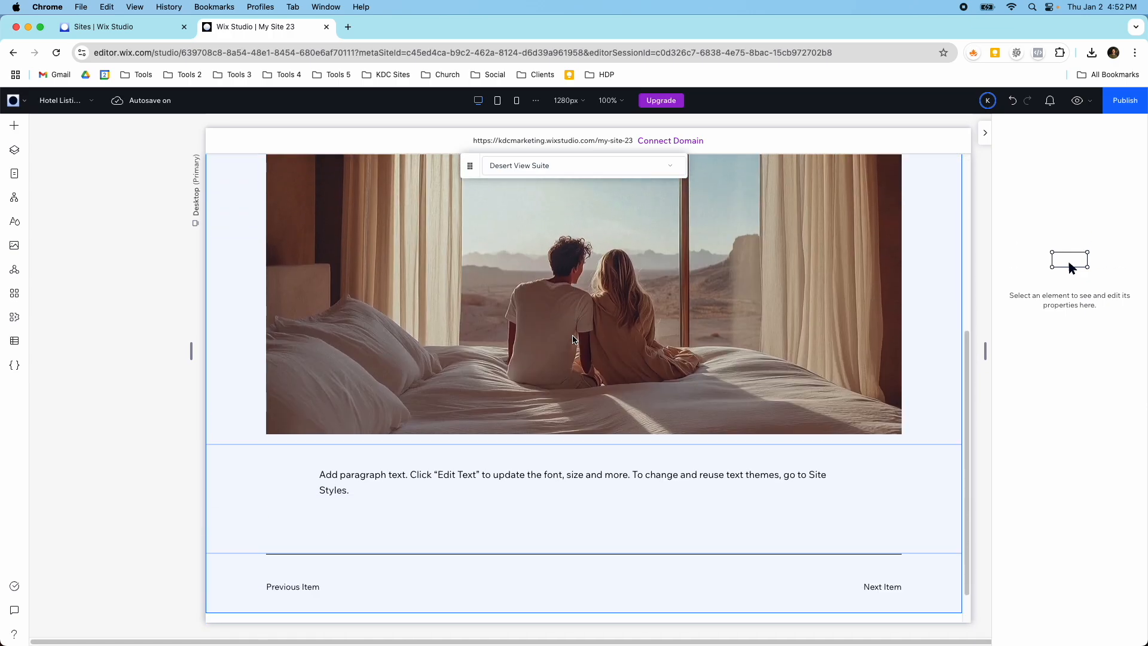
pyautogui.scroll(5, 386, 299)
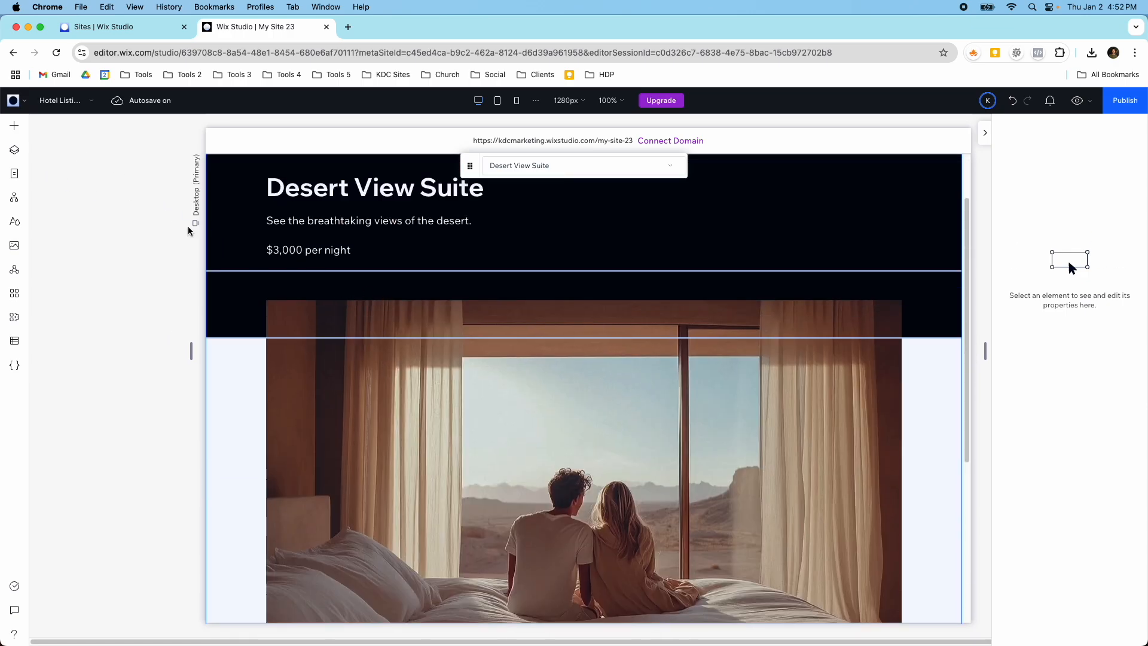
pyautogui.click(16, 340)
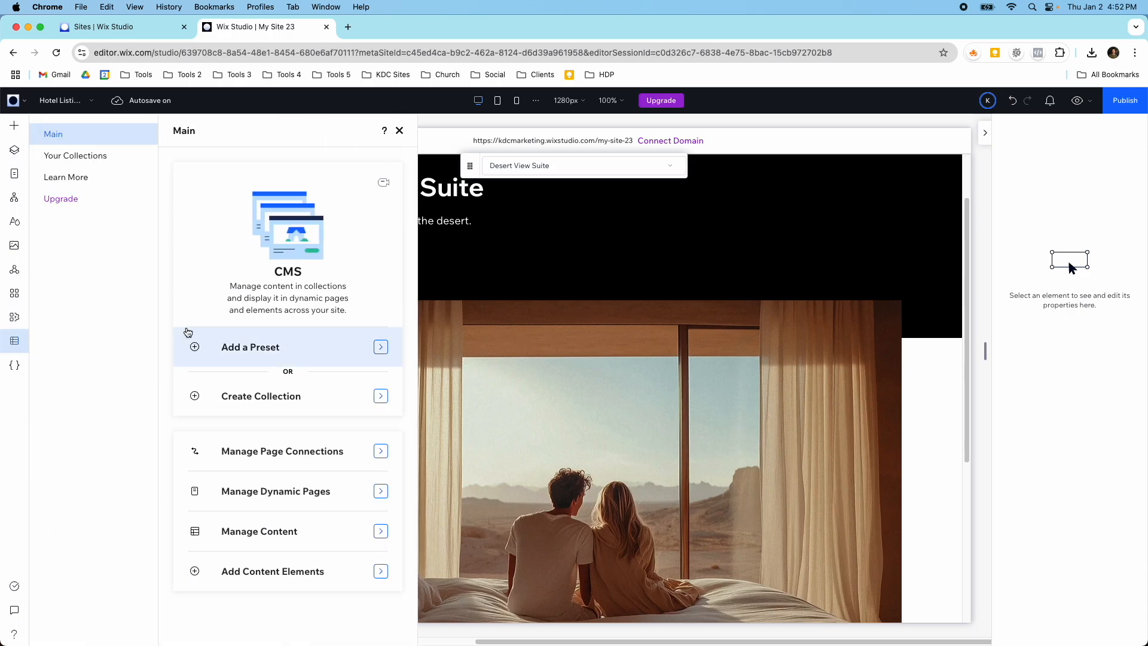
pyautogui.click(87, 160)
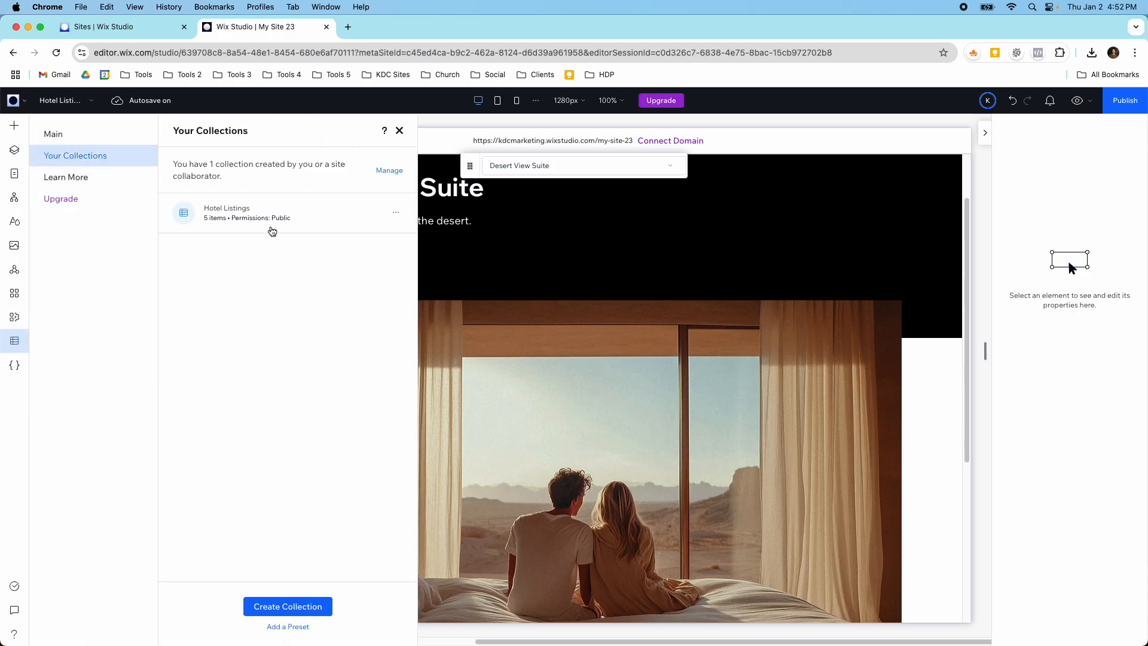
pyautogui.click(269, 226)
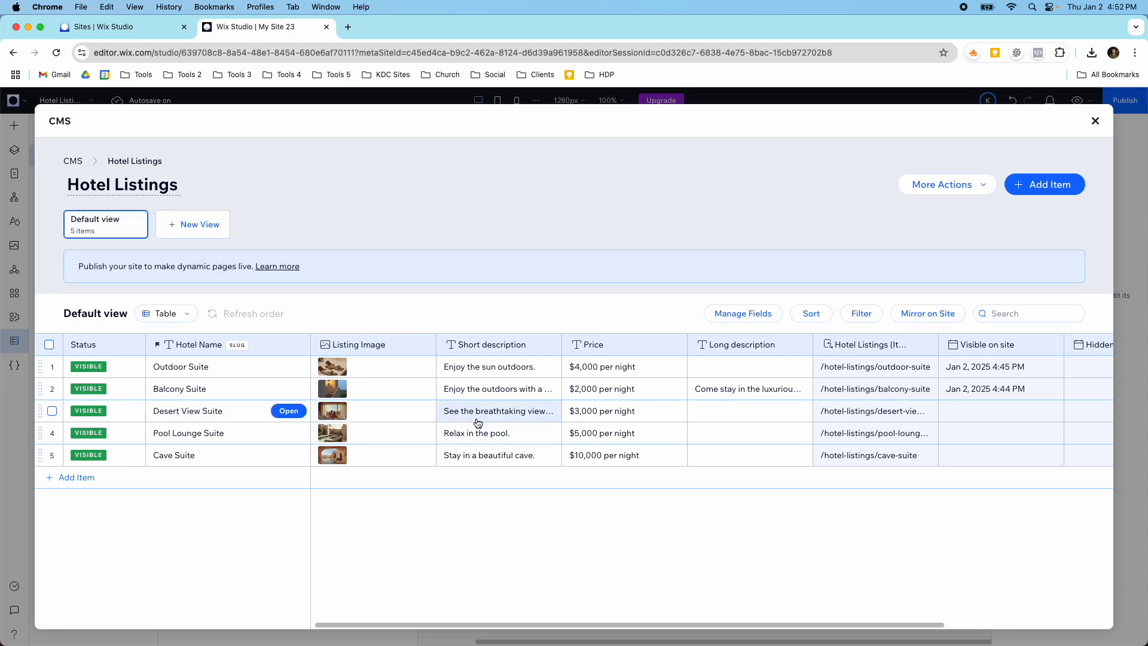
# Fill in the Desert View Suite's long description with "Come enjoy the desert in a unique experience like no otther!"
pyautogui.click(701, 411)
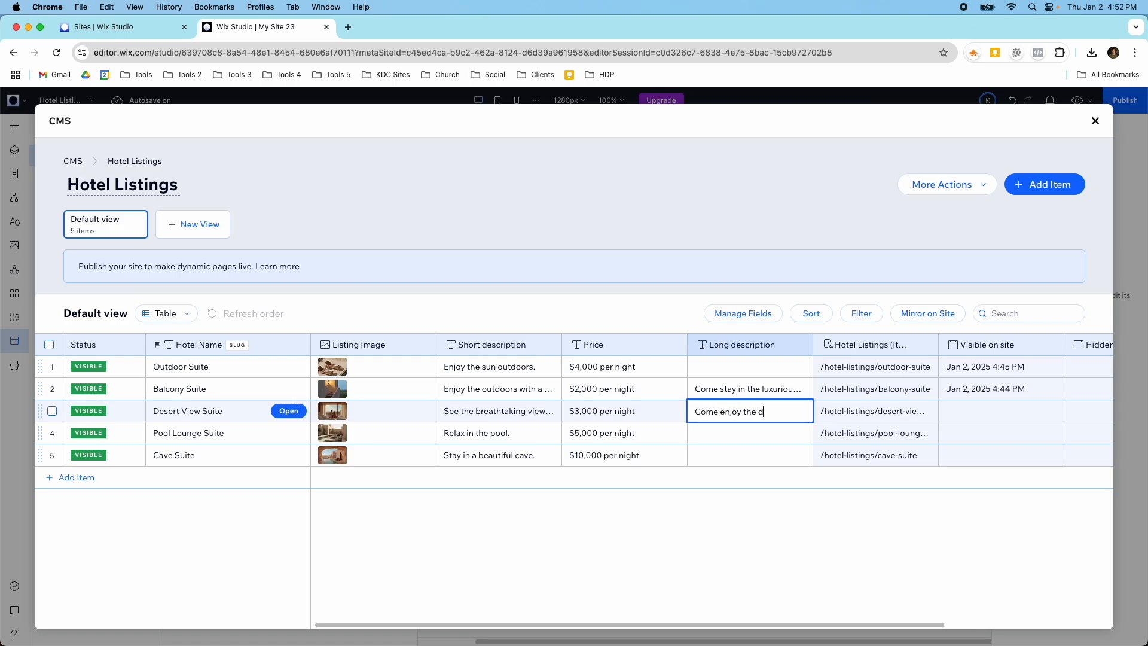
pyautogui.write('un')
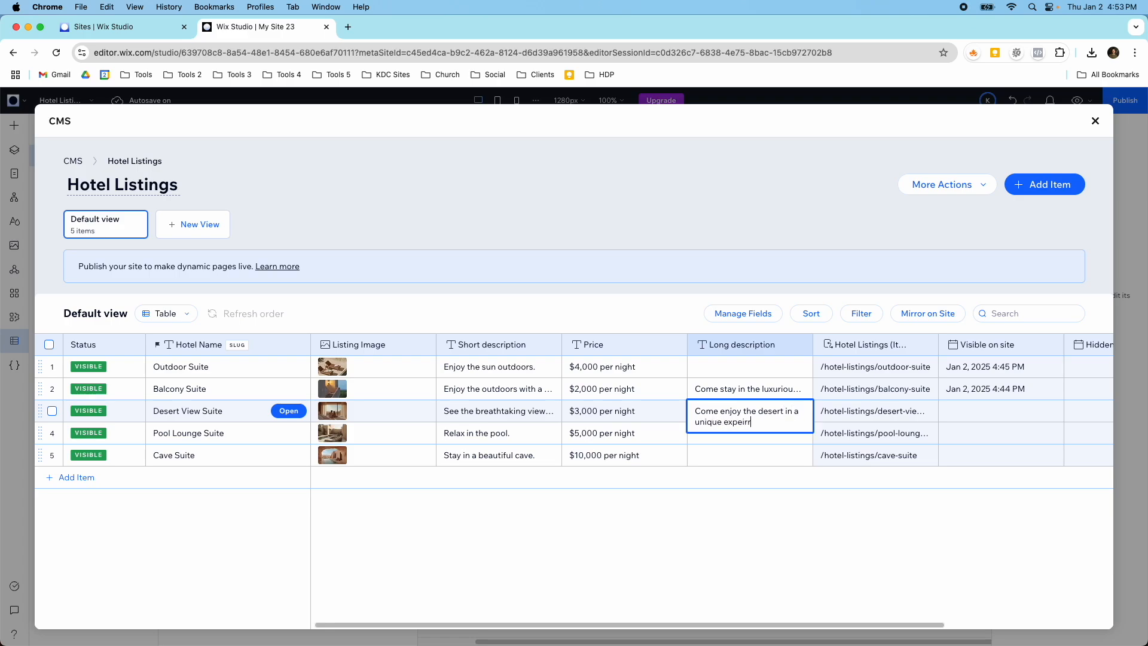
pyautogui.write('ique experience like no otther!')
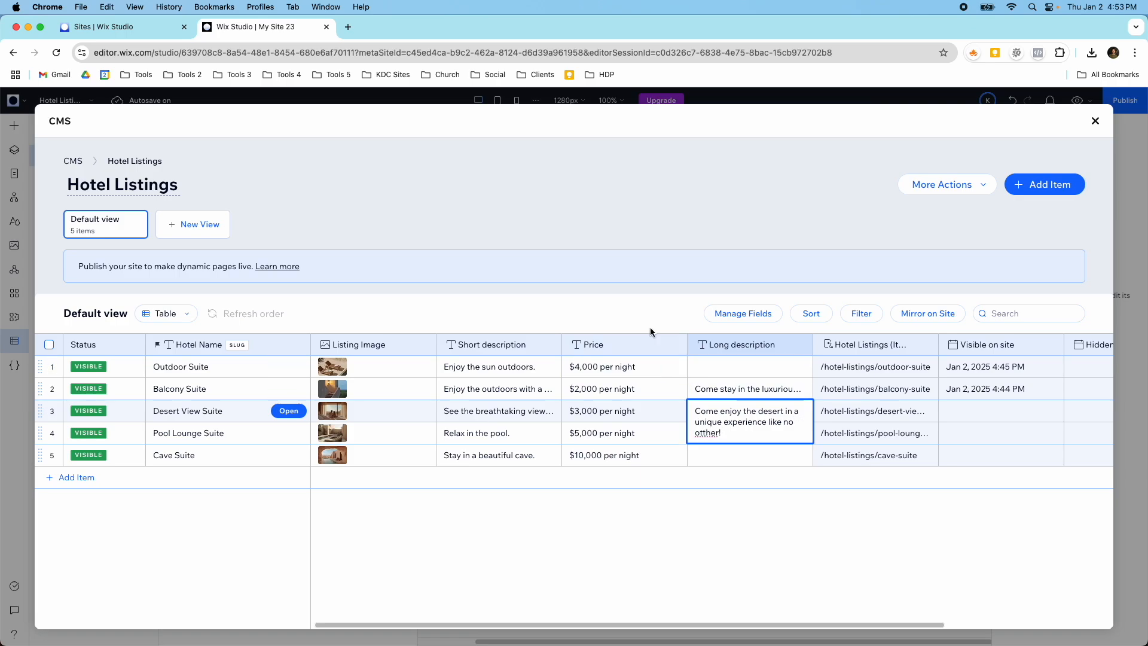
pyautogui.click(638, 312)
# Change the Desert View Suite's price to $2,500 per night and close the collection
pyautogui.click(597, 414)
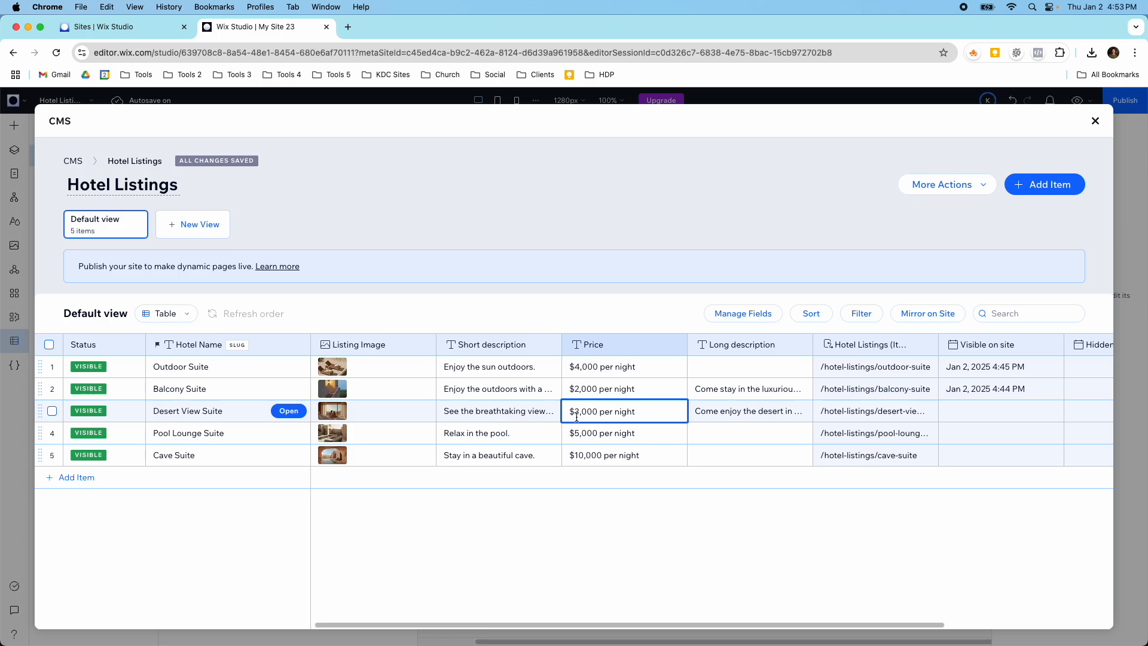
pyautogui.moveTo(577, 413); pyautogui.dragTo(596, 411)
pyautogui.click(577, 412)
pyautogui.write('2,500')
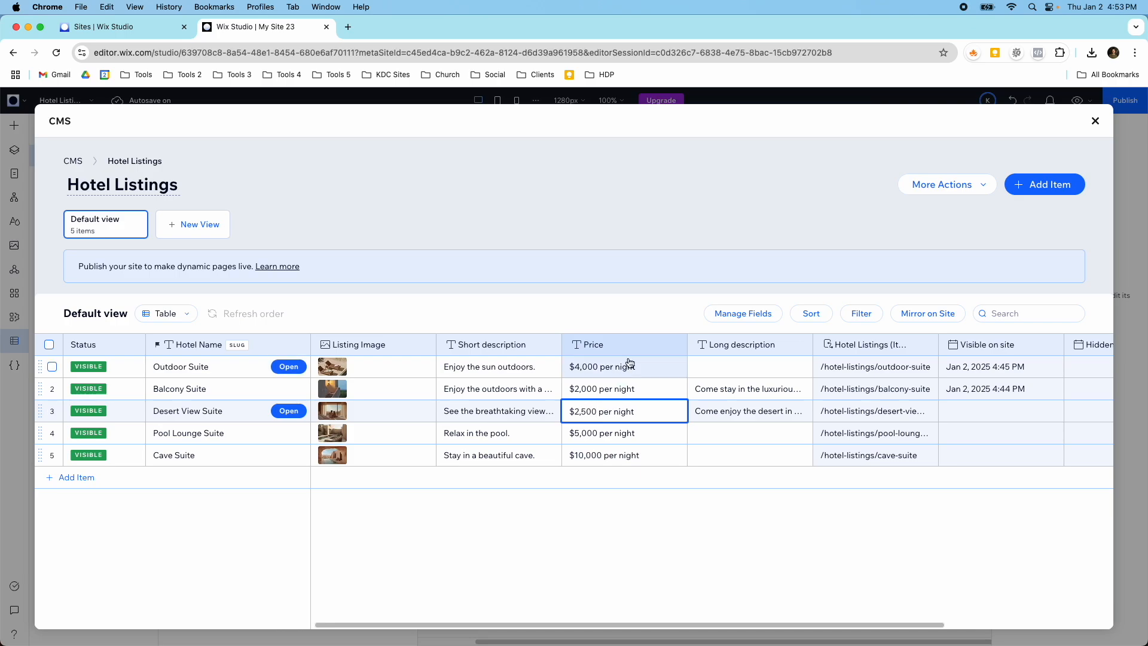
pyautogui.click(1095, 121)
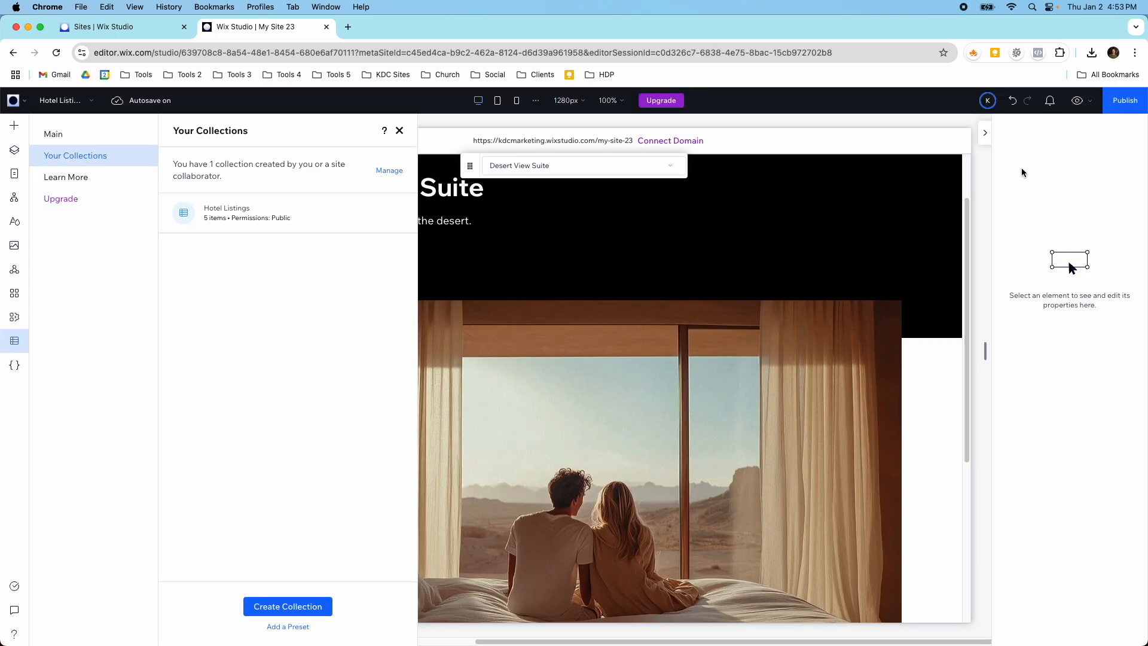
pyautogui.click(399, 131)
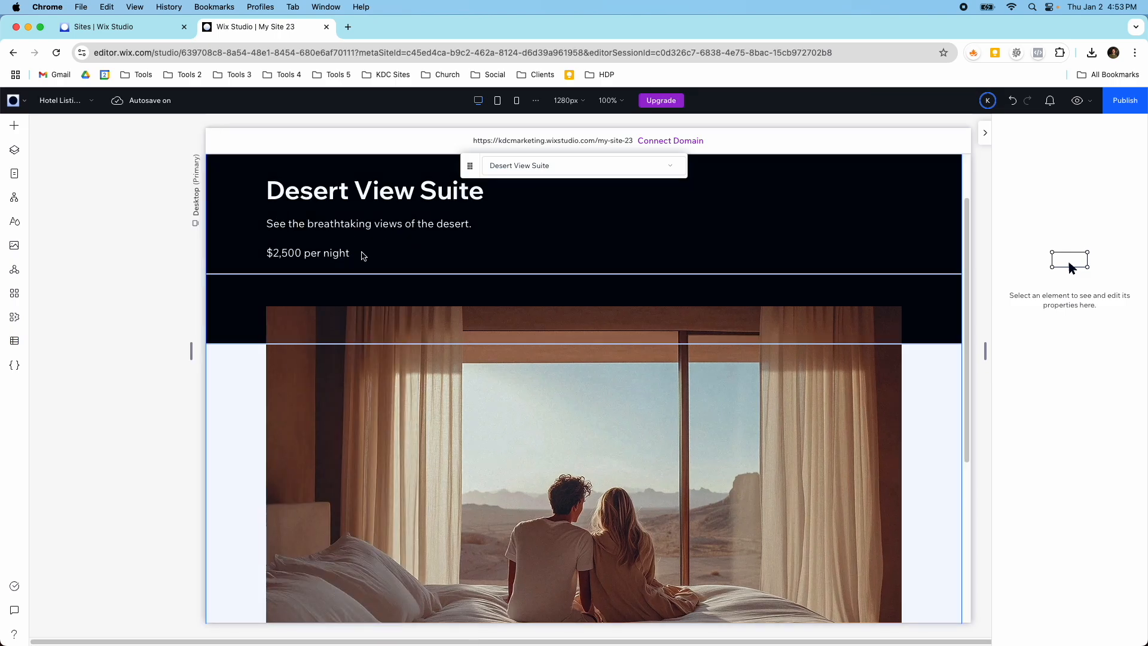
# Check the price on the Desert View Suite item page and switch to the Home page
pyautogui.scroll(2, 333, 262)
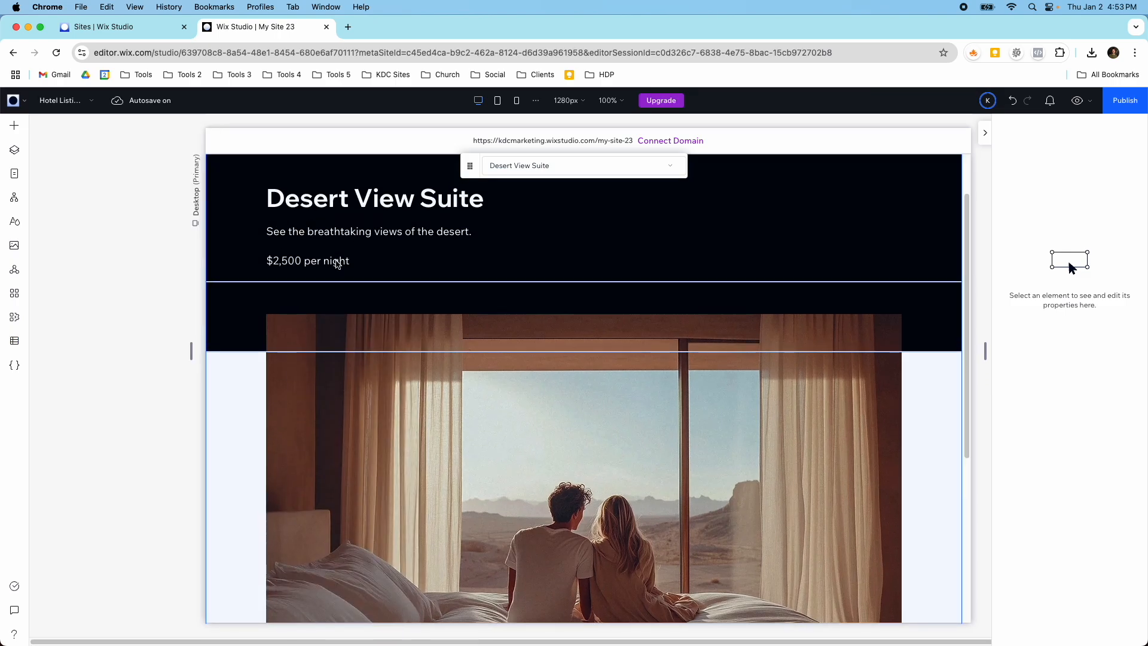
pyautogui.click(57, 100)
pyautogui.click(57, 123)
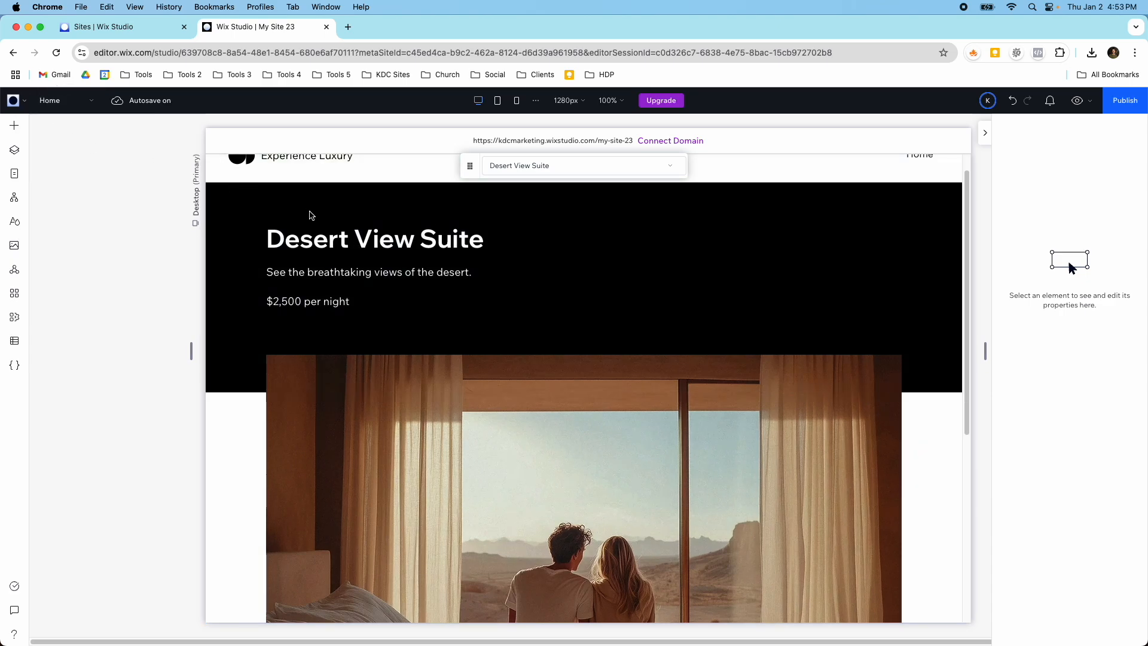
# Check the suite prices in the Home page's listing repeater
pyautogui.scroll(-8, 338, 241)
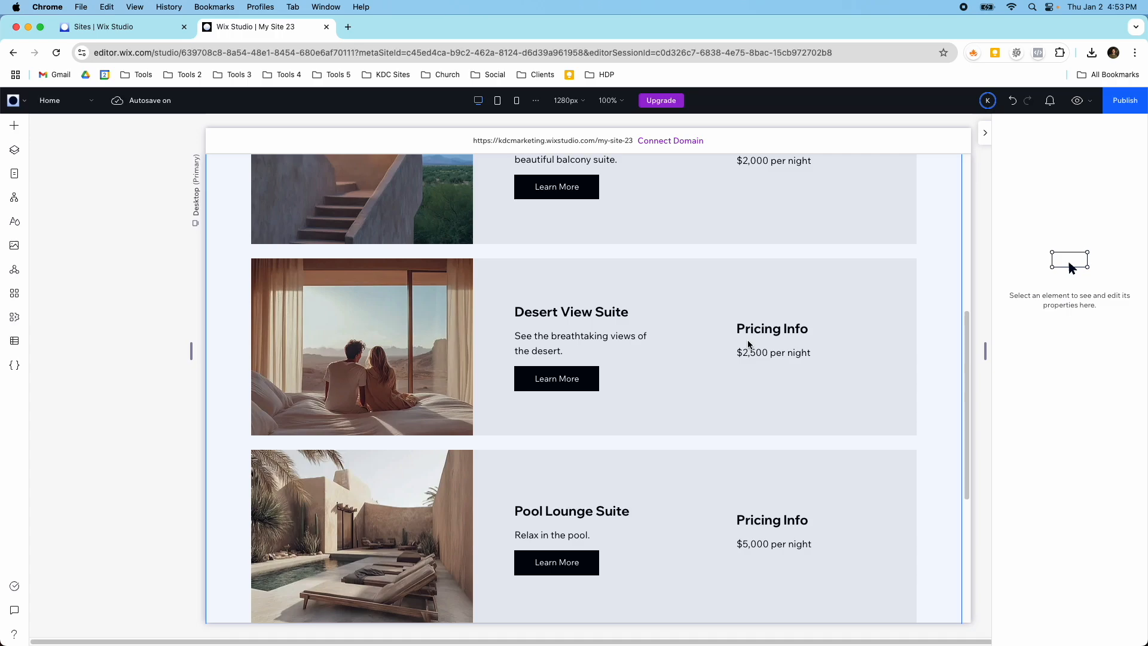
pyautogui.scroll(3, 735, 346)
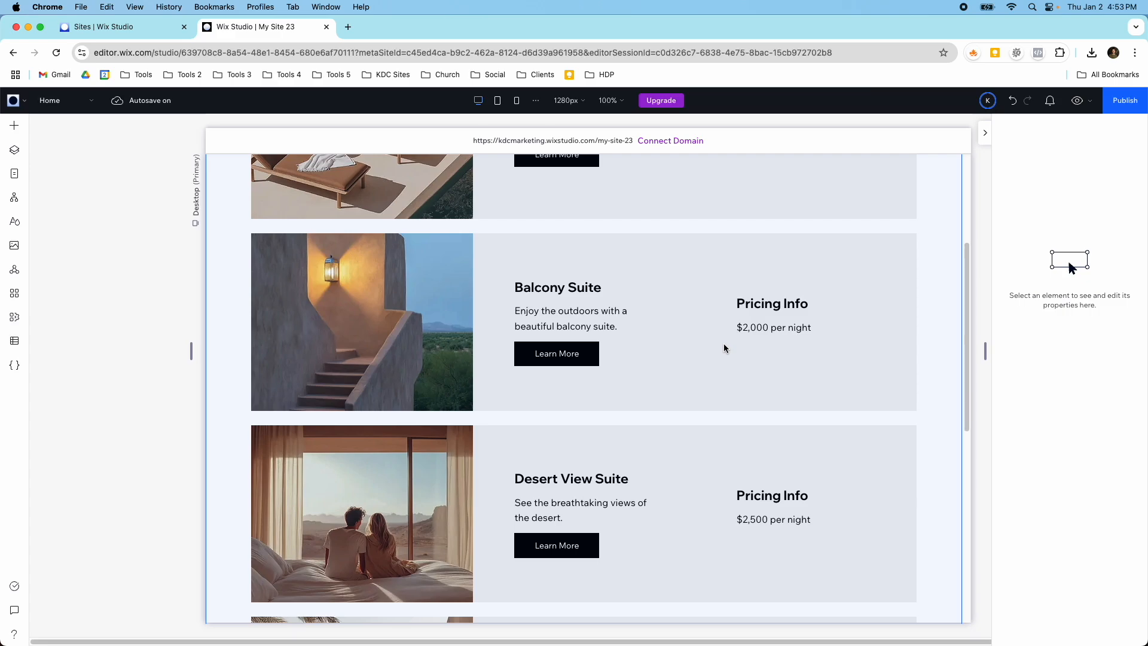
pyautogui.scroll(4, 723, 344)
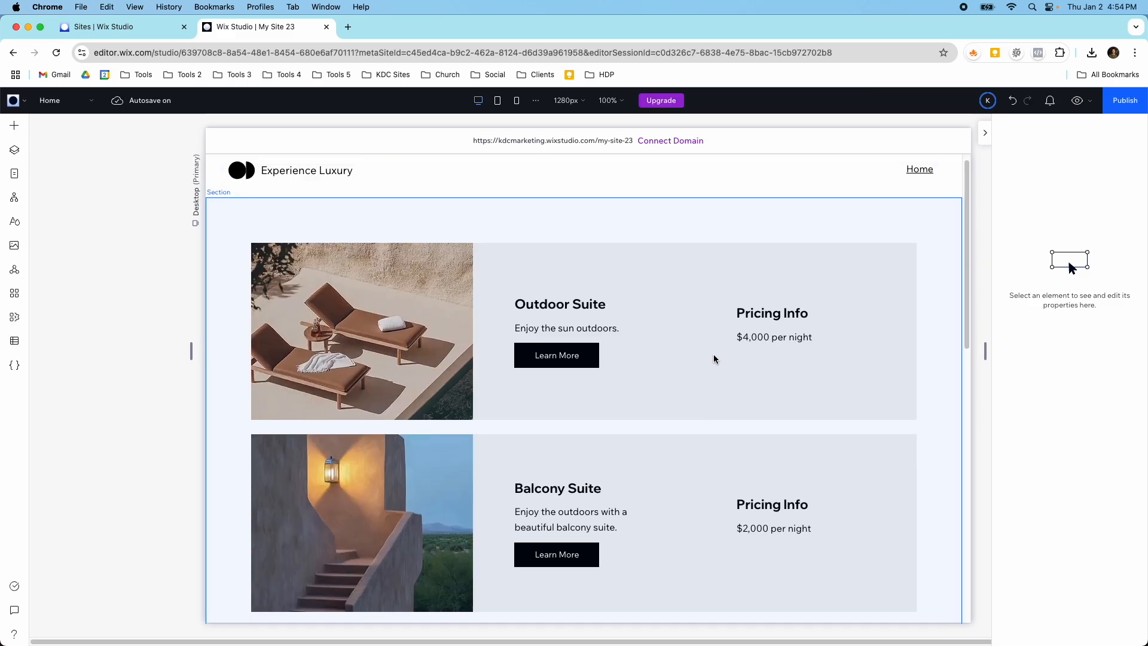
# Open the Hotel Listings collection in the CMS
pyautogui.click(13, 343)
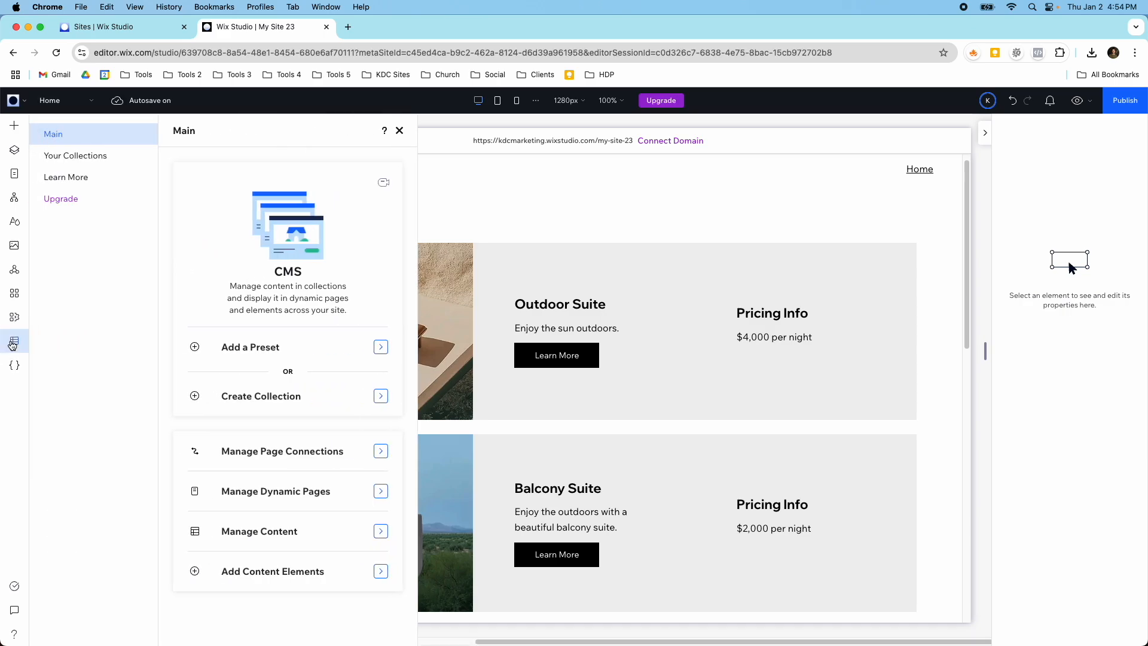
pyautogui.click(91, 157)
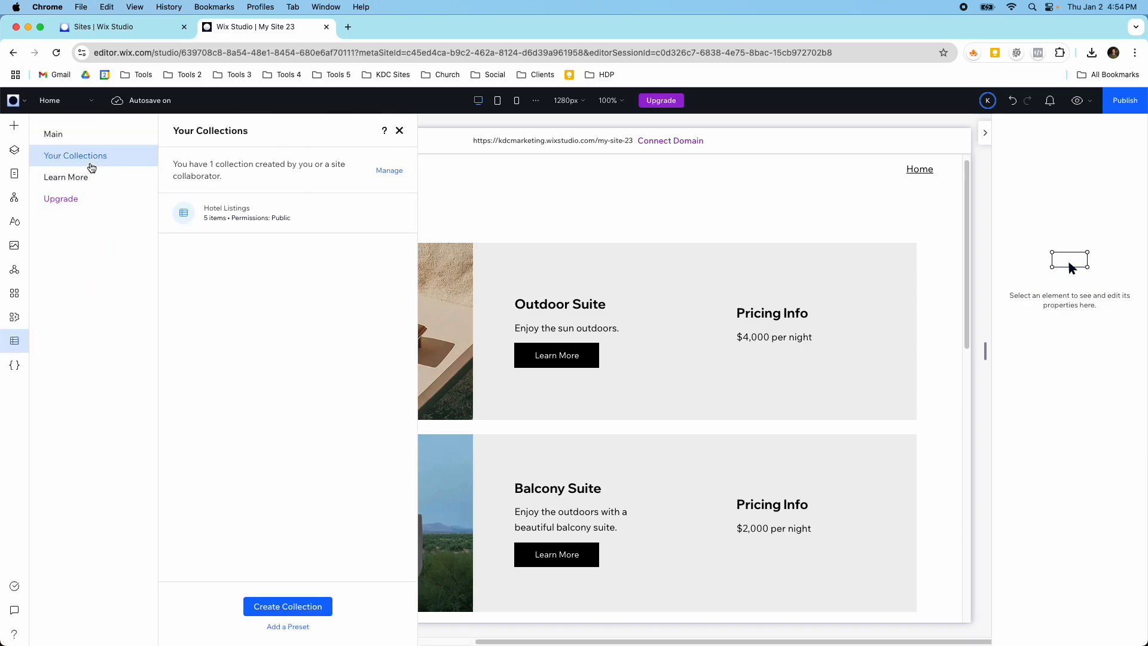
pyautogui.click(212, 210)
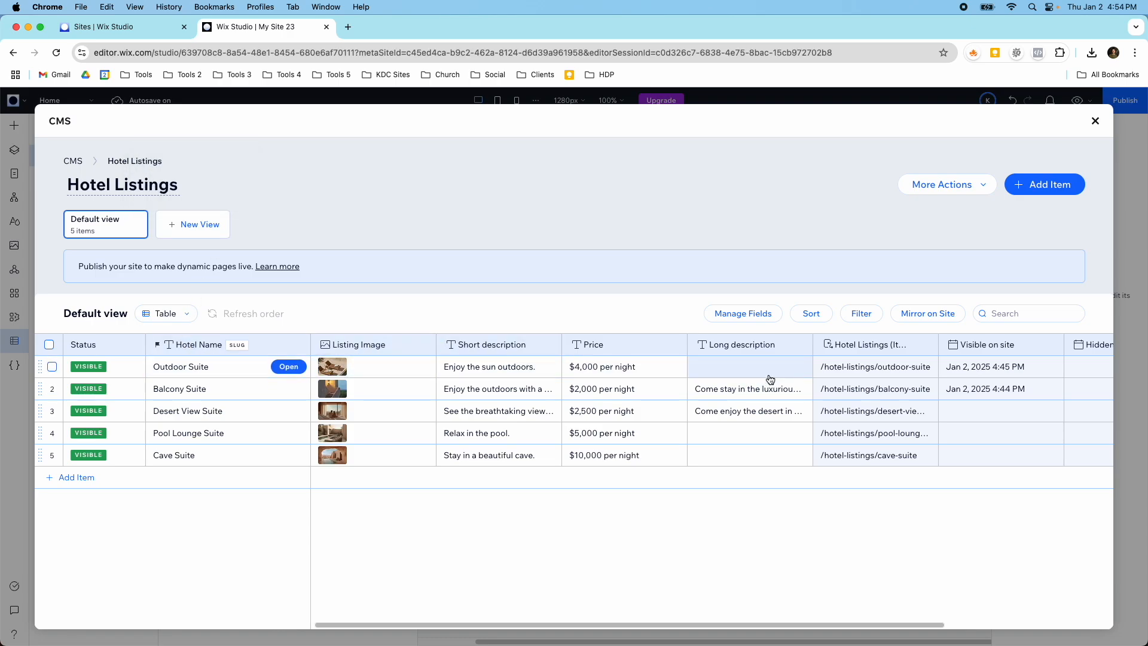
# Add a media gallery field named Media Gallery to the collection and place its column directly after Long description
pyautogui.hscroll(5, 768, 379)
pyautogui.click(1019, 344)
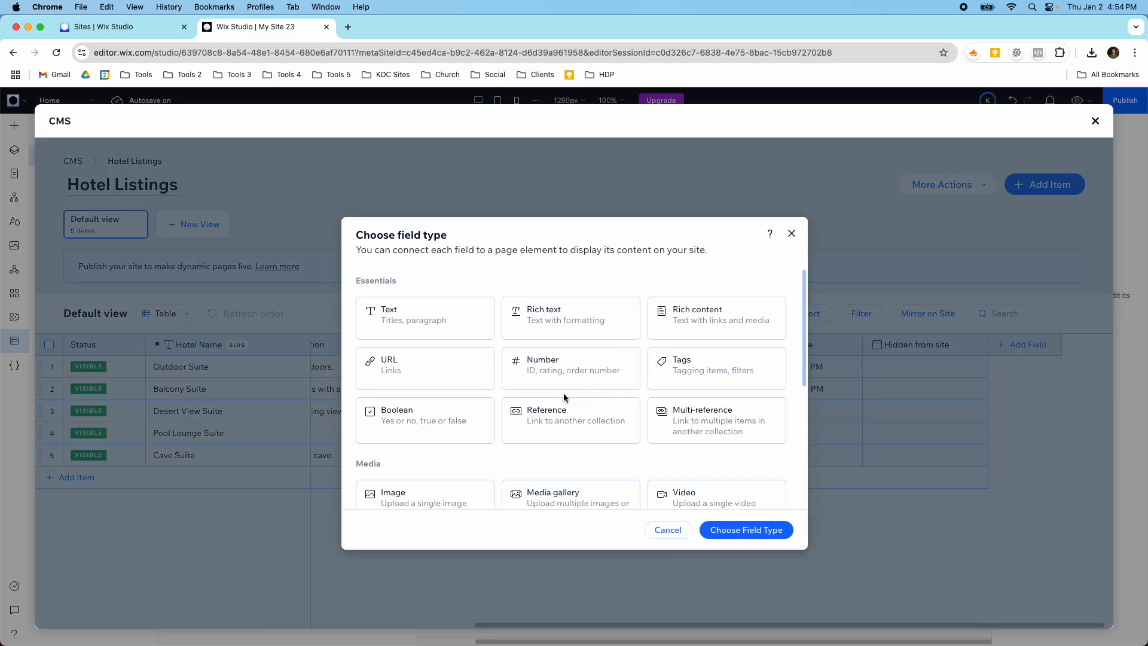
pyautogui.scroll(-2, 546, 410)
pyautogui.click(546, 436)
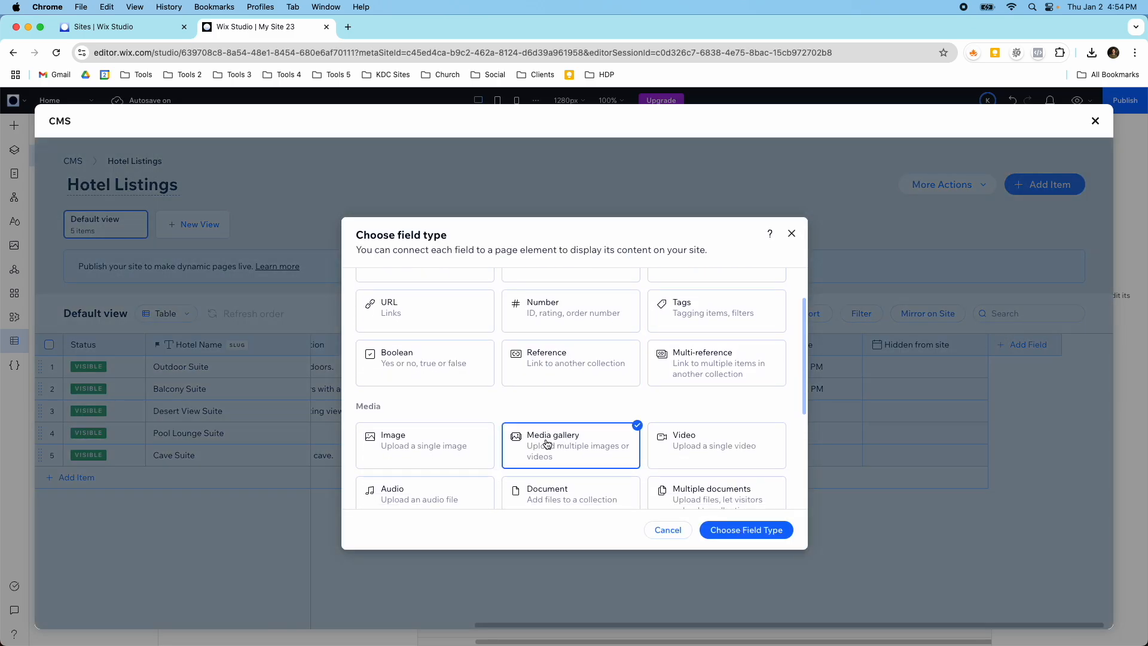
pyautogui.click(740, 531)
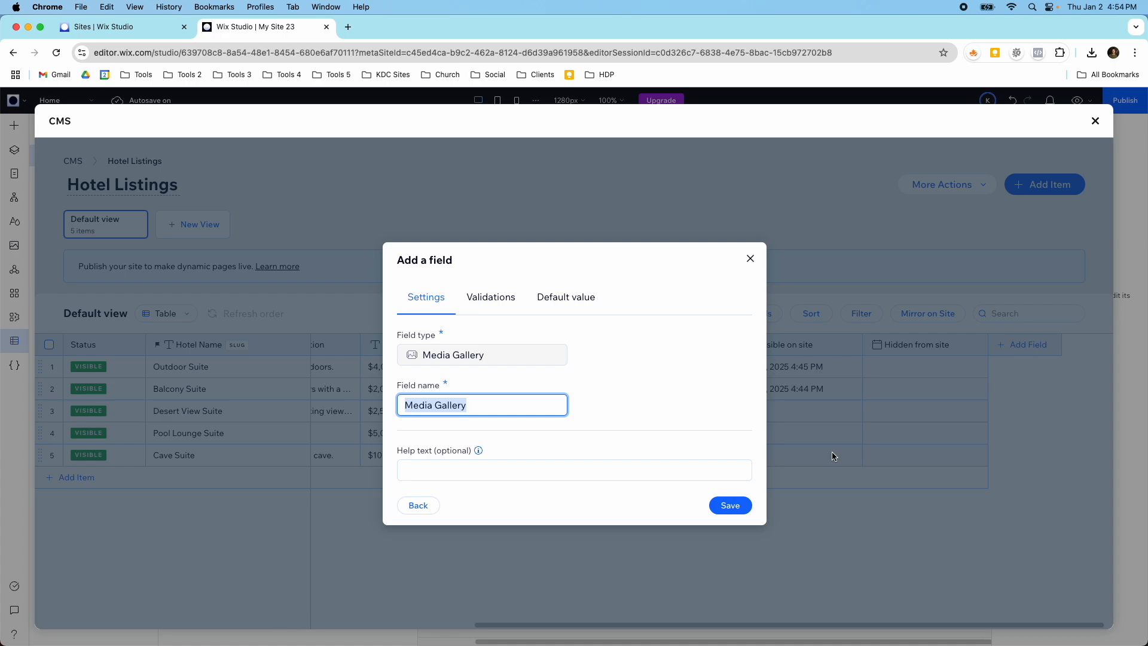
pyautogui.click(730, 505)
pyautogui.click(1022, 345)
pyautogui.moveTo(1022, 345); pyautogui.dragTo(609, 397)
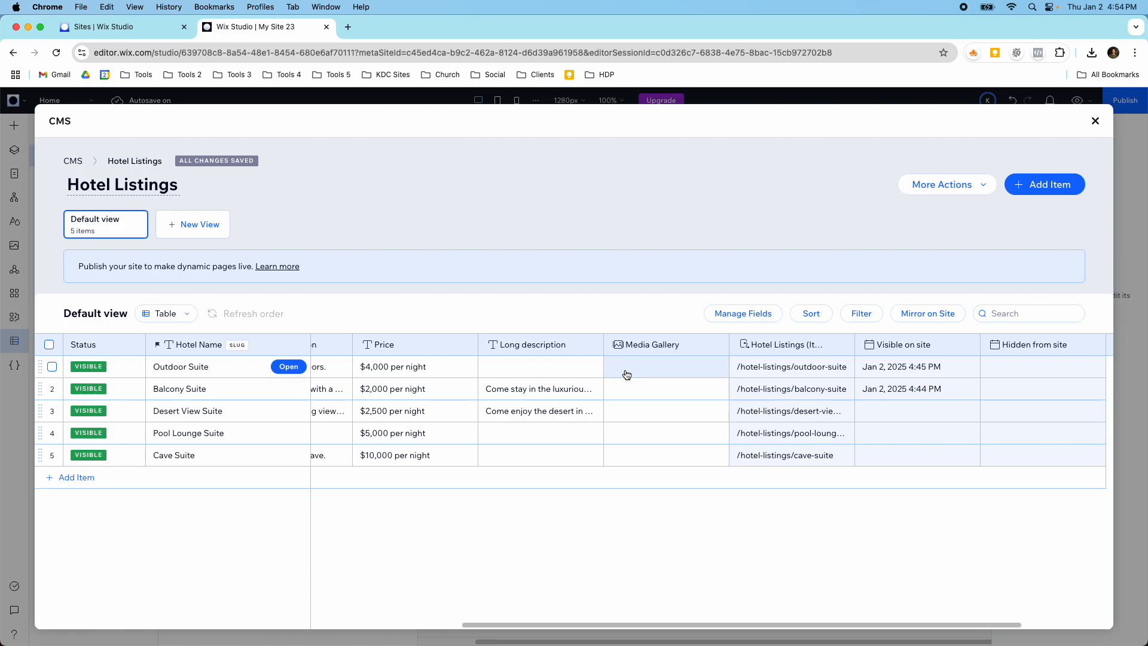
# Open the Outdoor Suite's Media Gallery cell and select the desert pool and Poolside Lounge images from Media from Wix
pyautogui.hscroll(-3, 627, 375)
pyautogui.click(743, 361)
pyautogui.click(735, 366)
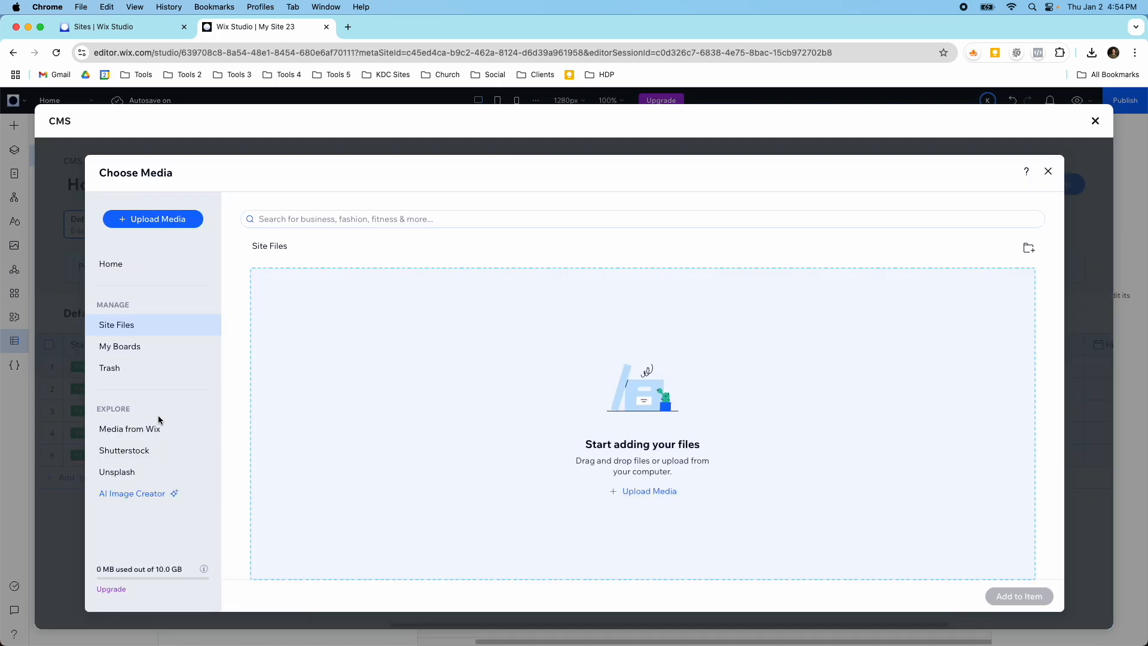
pyautogui.click(154, 429)
pyautogui.scroll(-1, 457, 392)
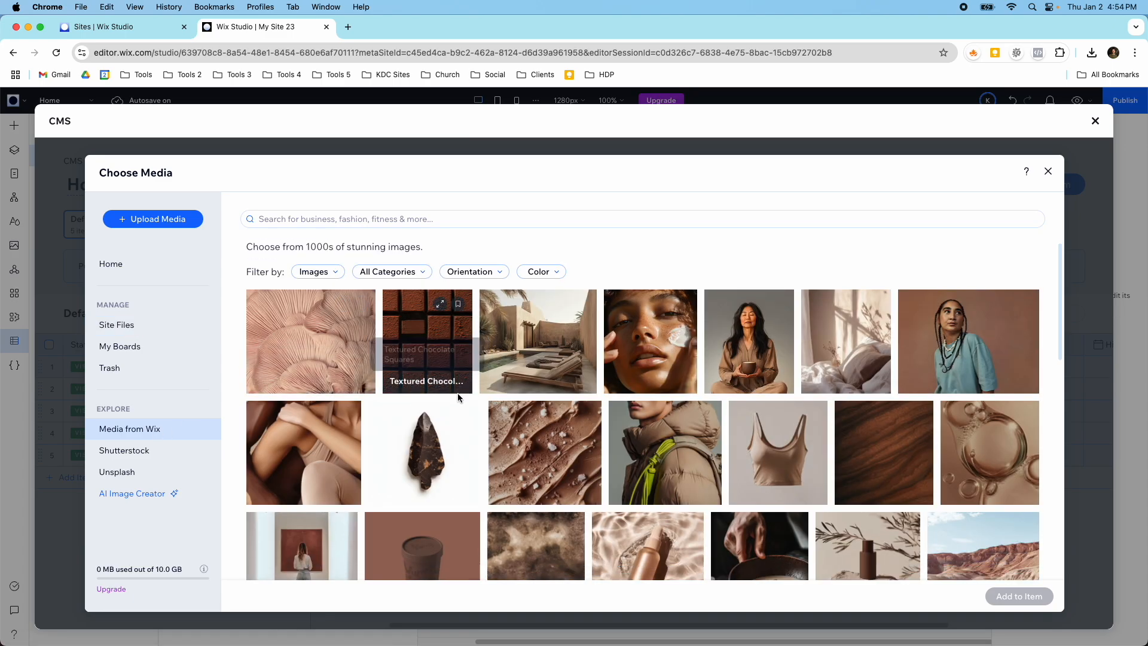
pyautogui.scroll(-5, 546, 354)
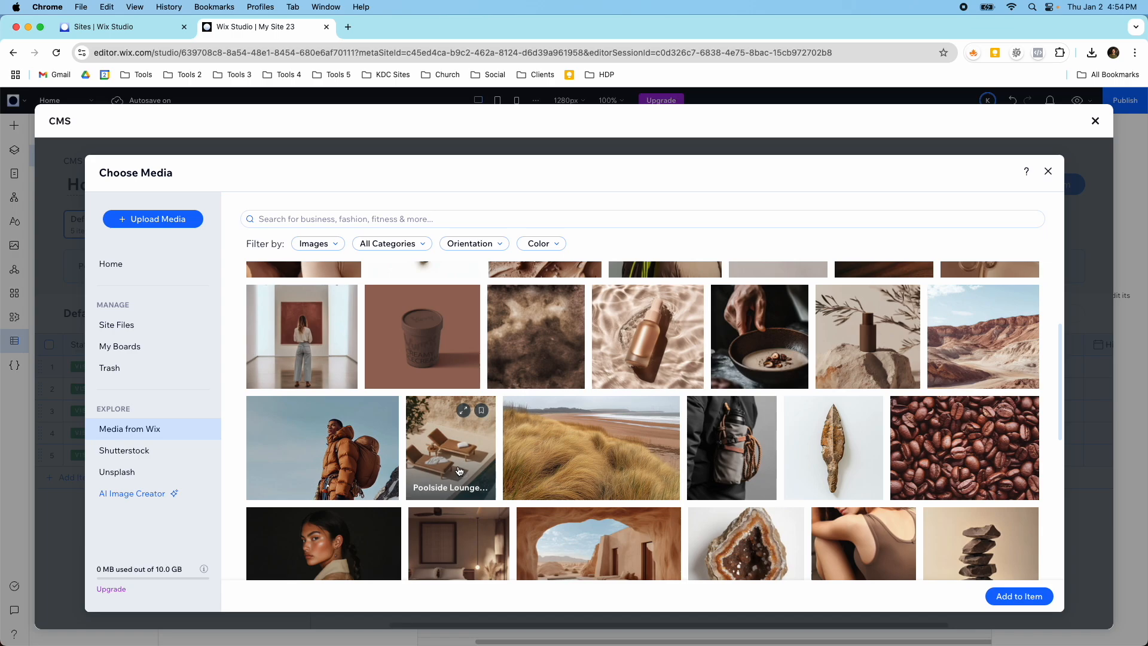
pyautogui.scroll(-5, 473, 471)
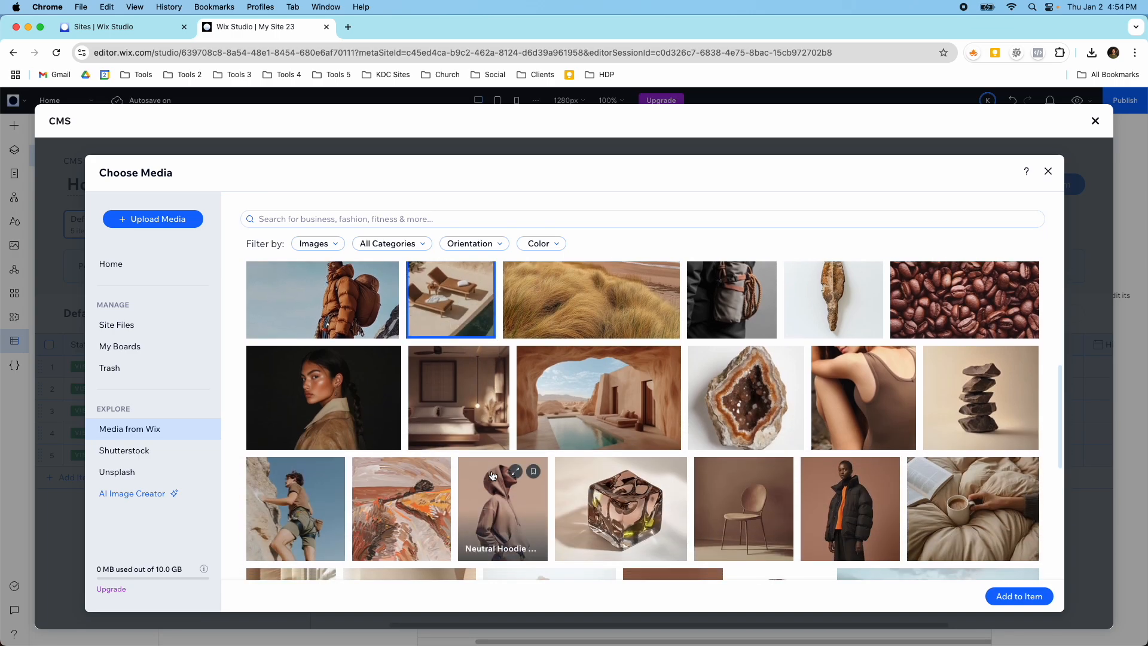
# Add the Minimalist Bedroom Design and Brown Modern Chair images to the selection
pyautogui.scroll(3, 473, 418)
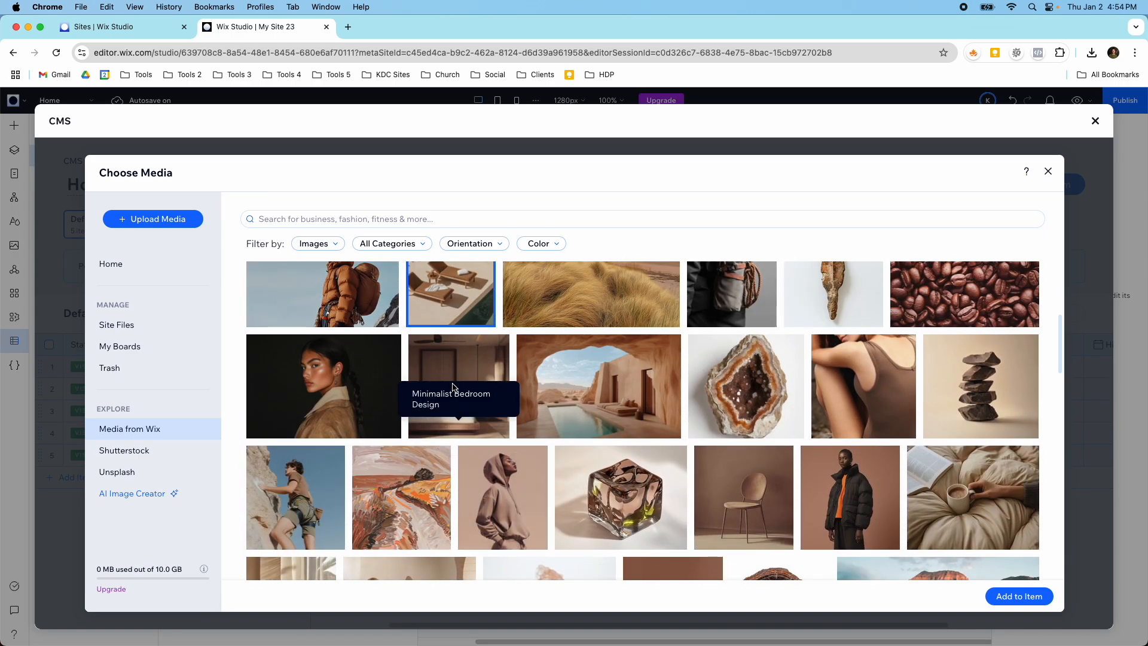
pyautogui.click(452, 367)
pyautogui.scroll(-2, 617, 342)
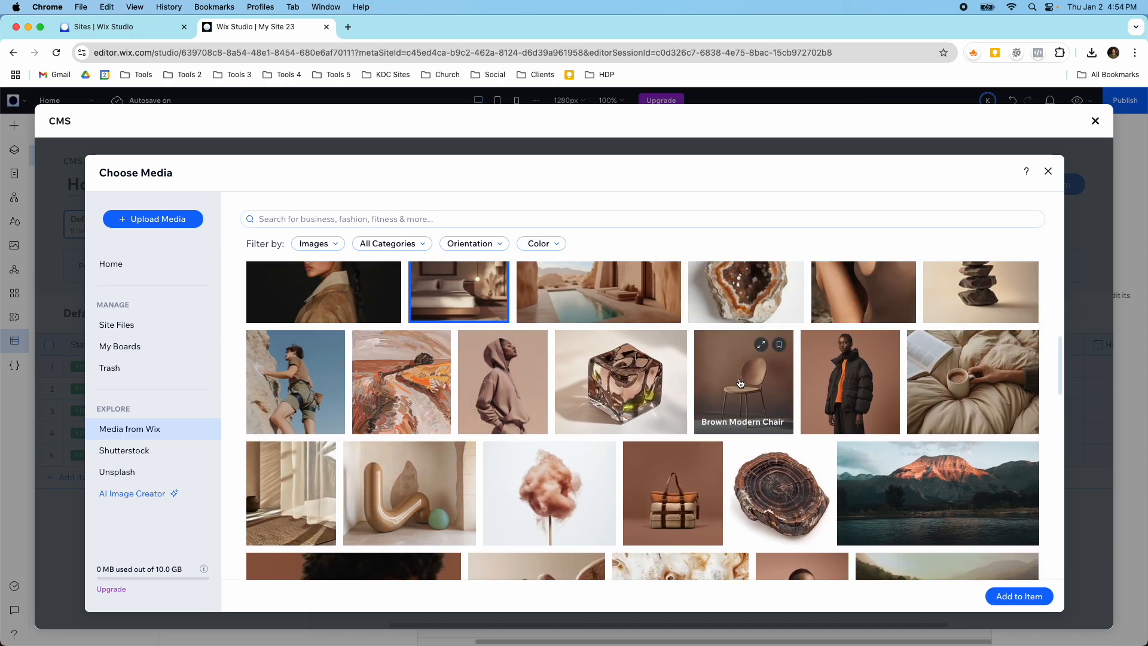
pyautogui.scroll(-1, 741, 383)
pyautogui.scroll(-4, 383, 467)
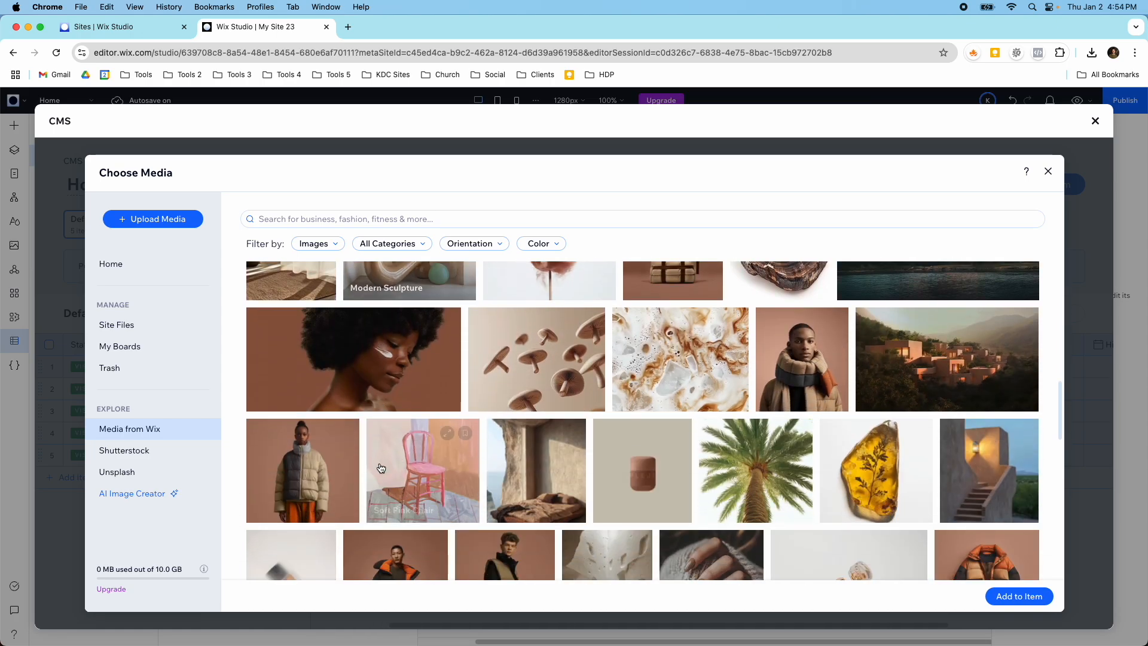
pyautogui.scroll(4, 380, 468)
pyautogui.scroll(5, 380, 468)
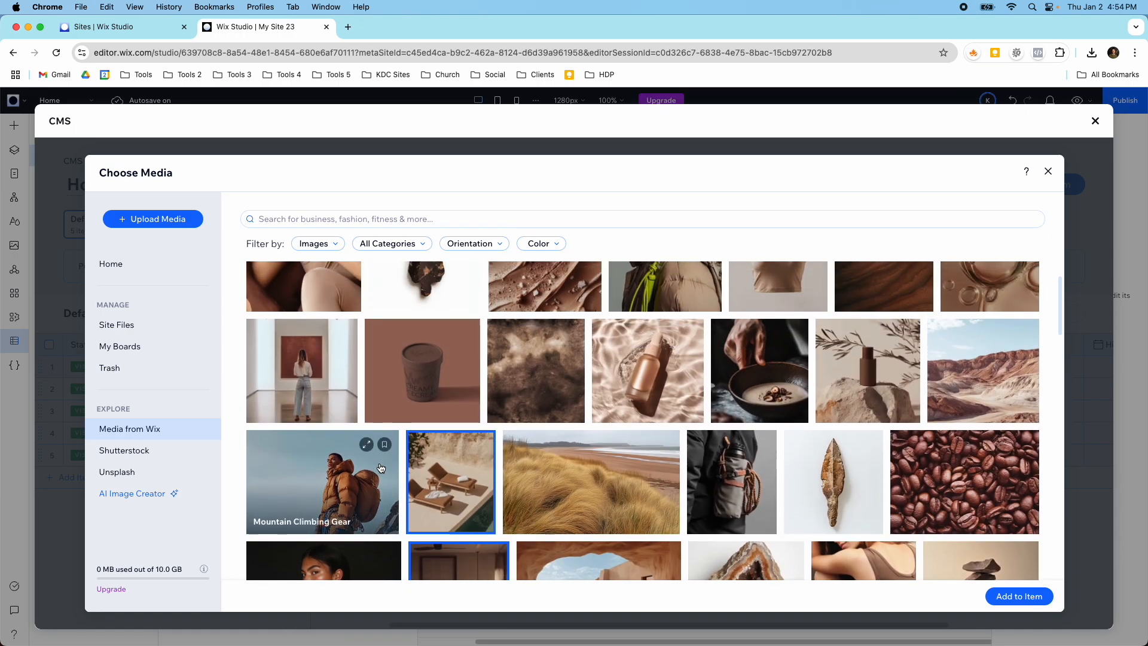
pyautogui.scroll(-8, 380, 468)
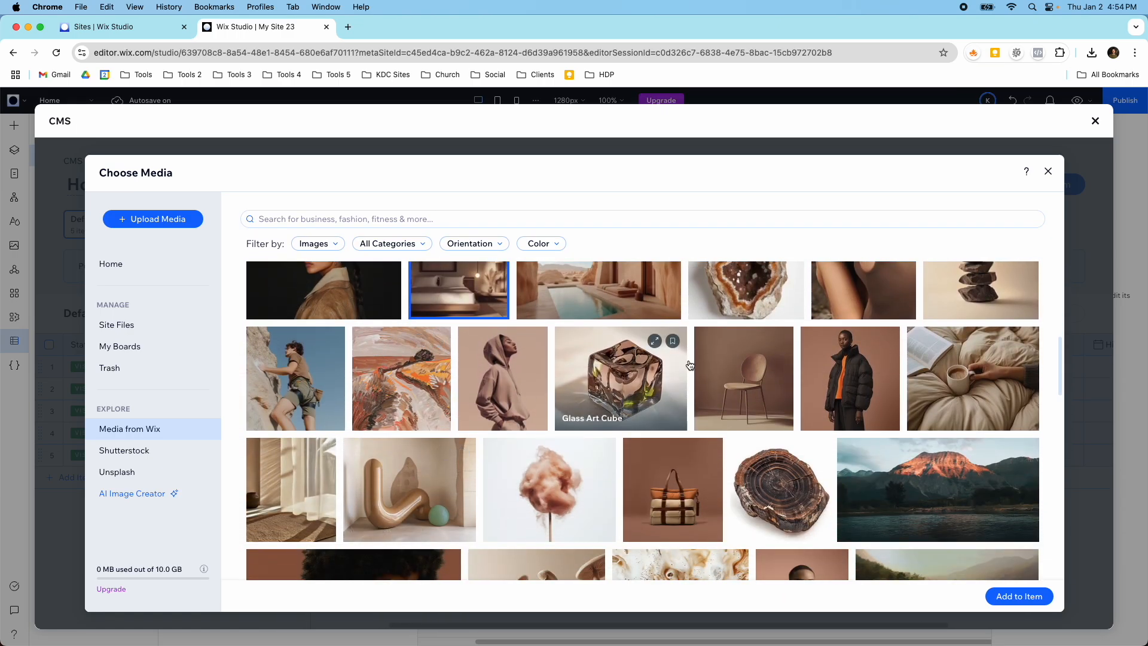
pyautogui.click(724, 388)
# Add the brown lounge chair and Modern Bathroom Vanity images to the selection
pyautogui.scroll(-1, 724, 388)
pyautogui.scroll(-12, 723, 387)
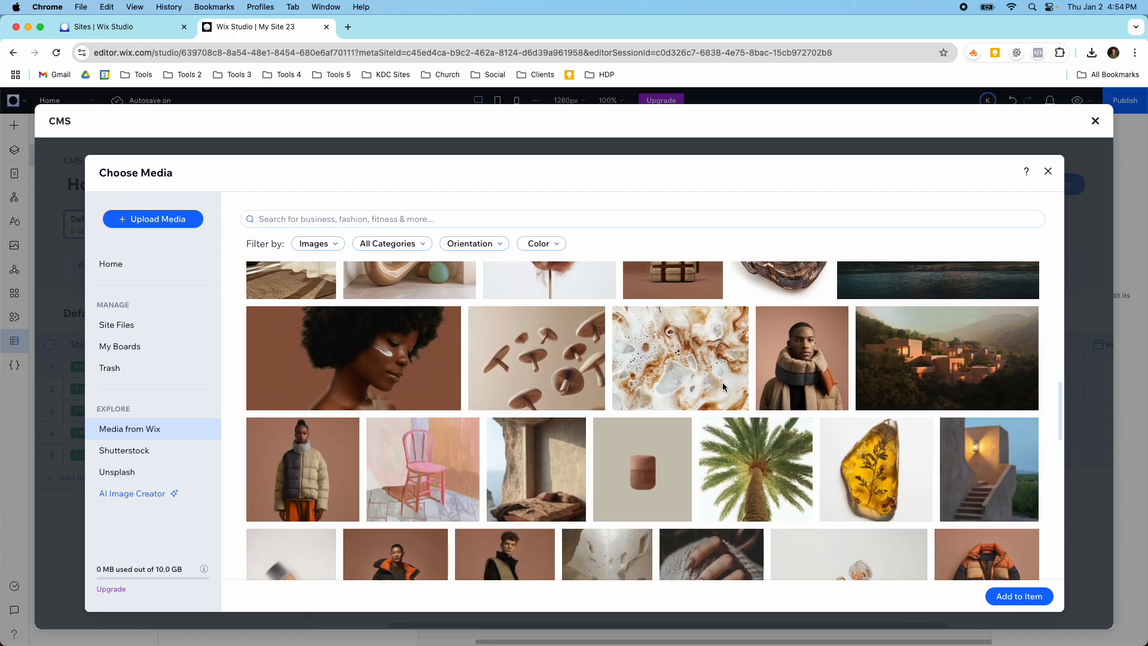
pyautogui.scroll(-4, 723, 388)
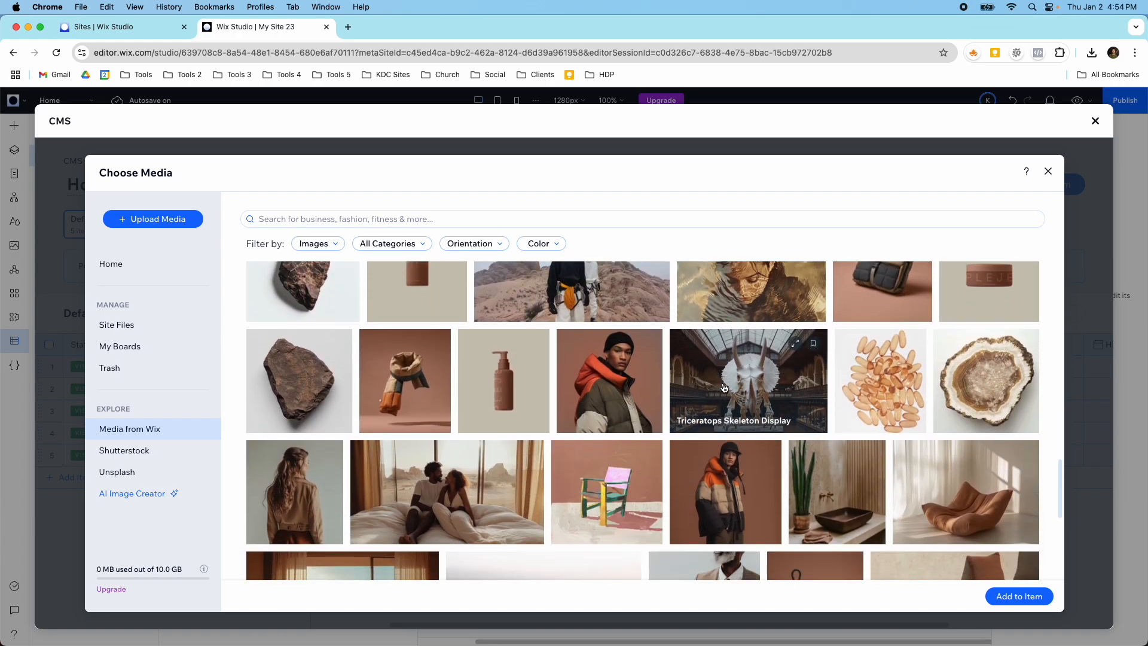
pyautogui.click(947, 384)
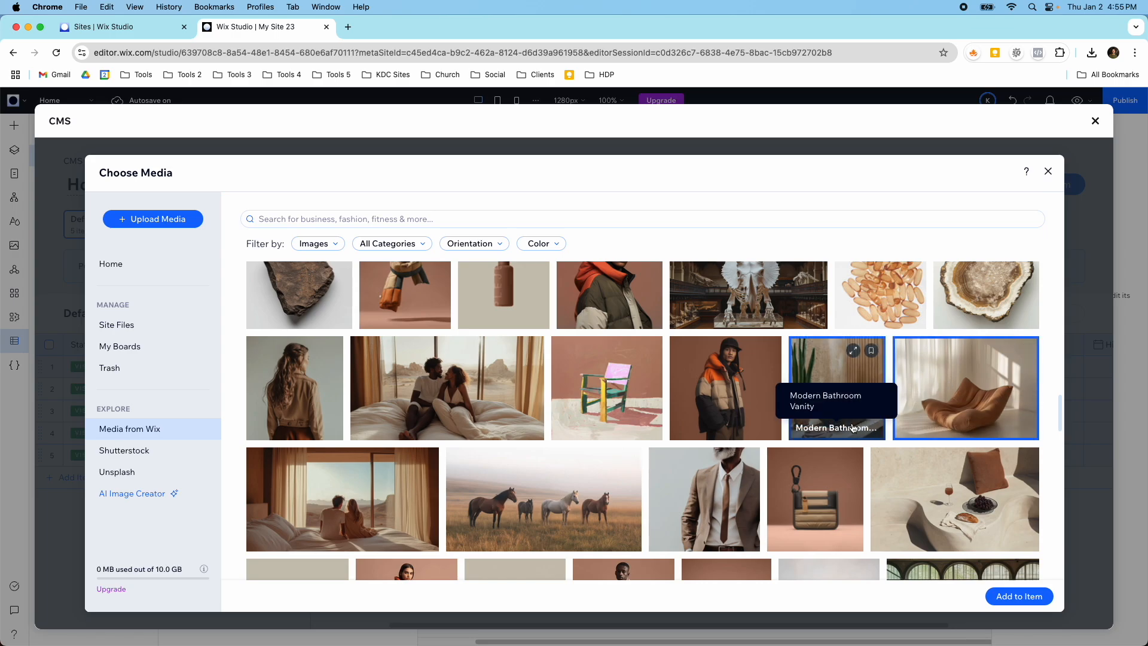
pyautogui.scroll(-5, 840, 418)
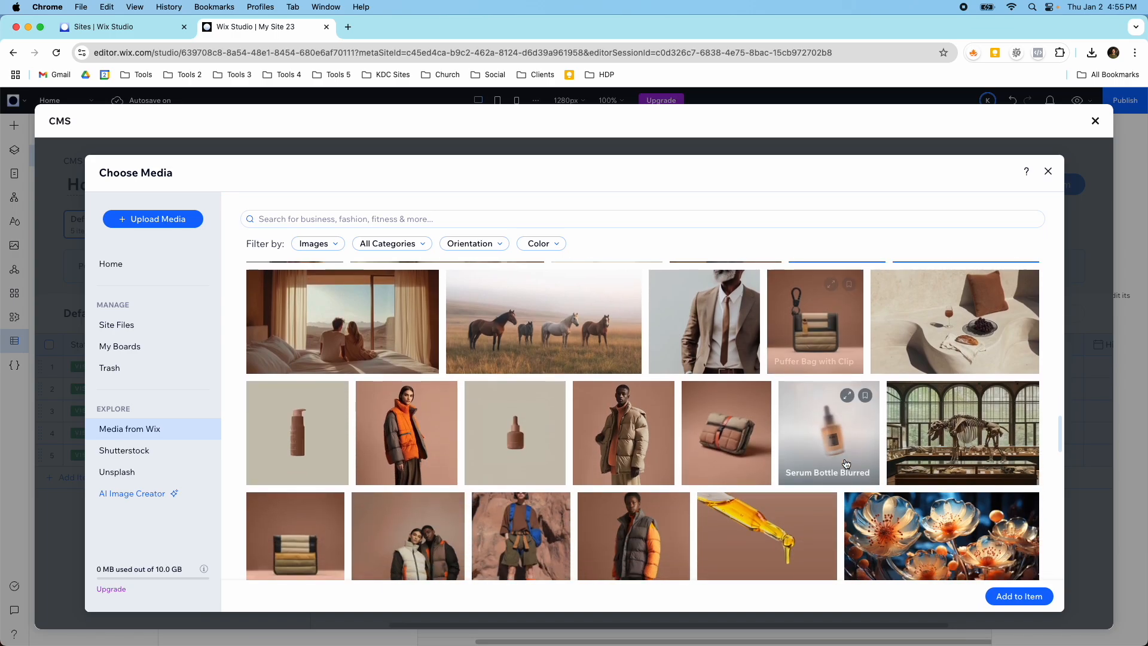
pyautogui.scroll(-2, 845, 464)
pyautogui.scroll(6, 622, 514)
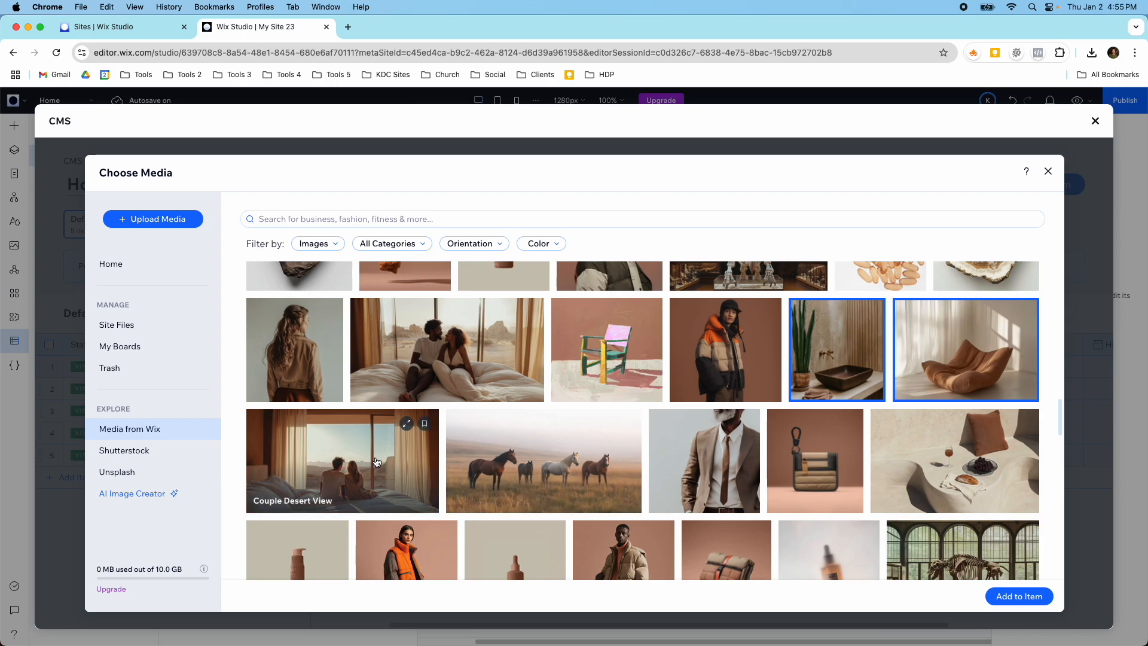
# Include the Couple Desert View image, add the selected images to the Outdoor Suite item and save the gallery
pyautogui.click(380, 461)
pyautogui.scroll(-2, 380, 463)
pyautogui.scroll(5, 378, 462)
pyautogui.scroll(-7, 376, 461)
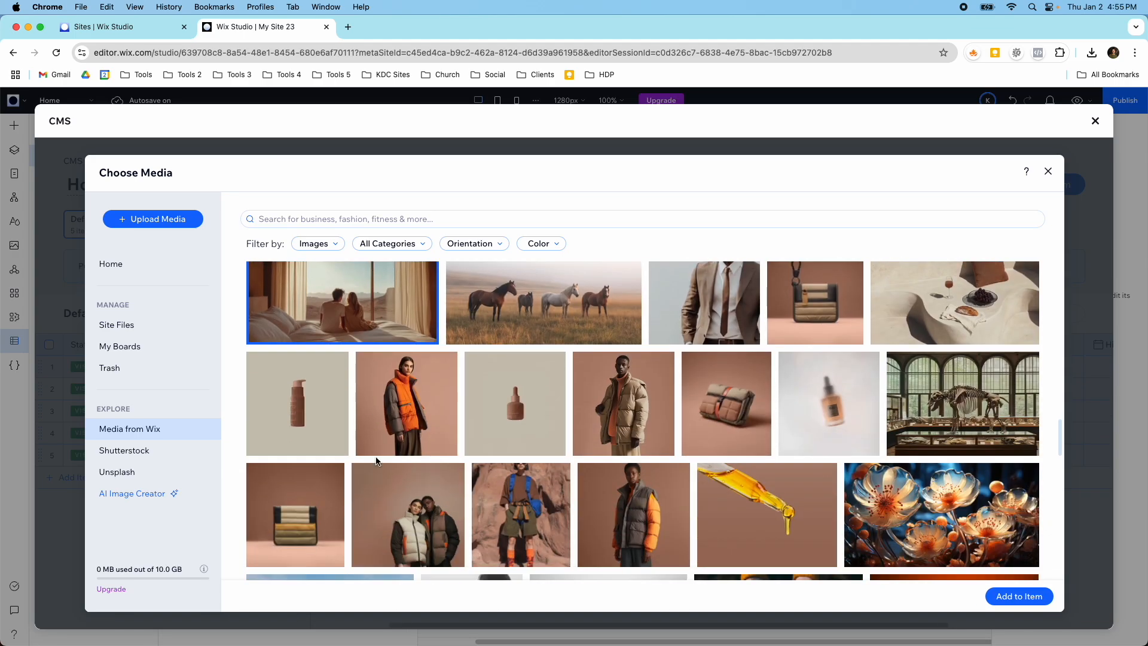
pyautogui.click(1014, 596)
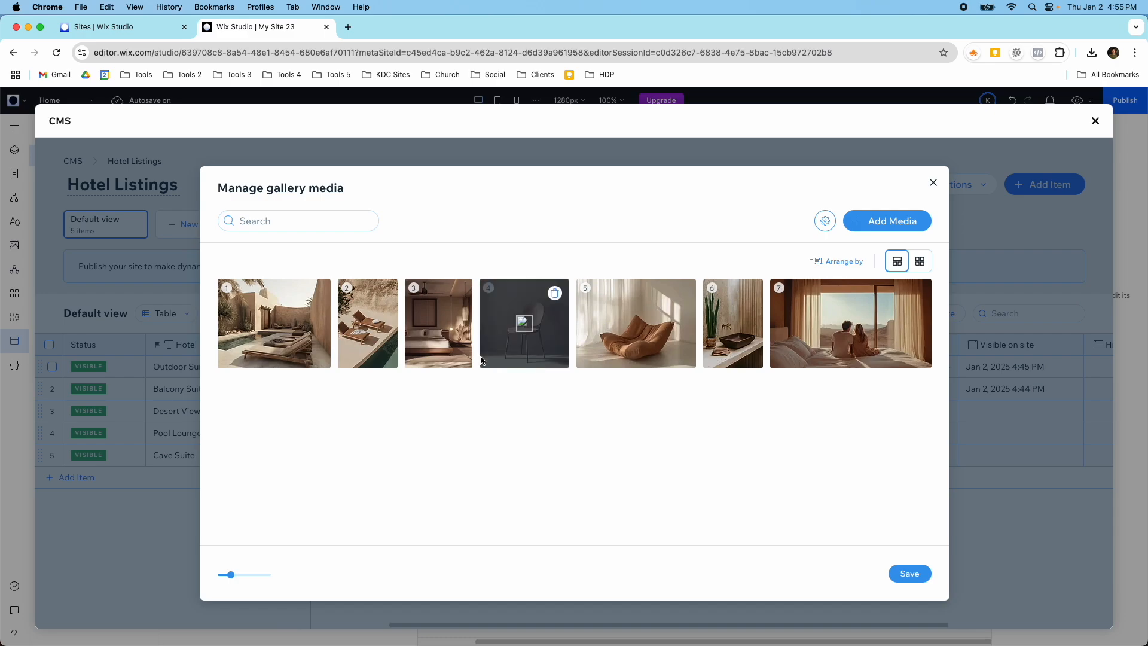
pyautogui.click(909, 573)
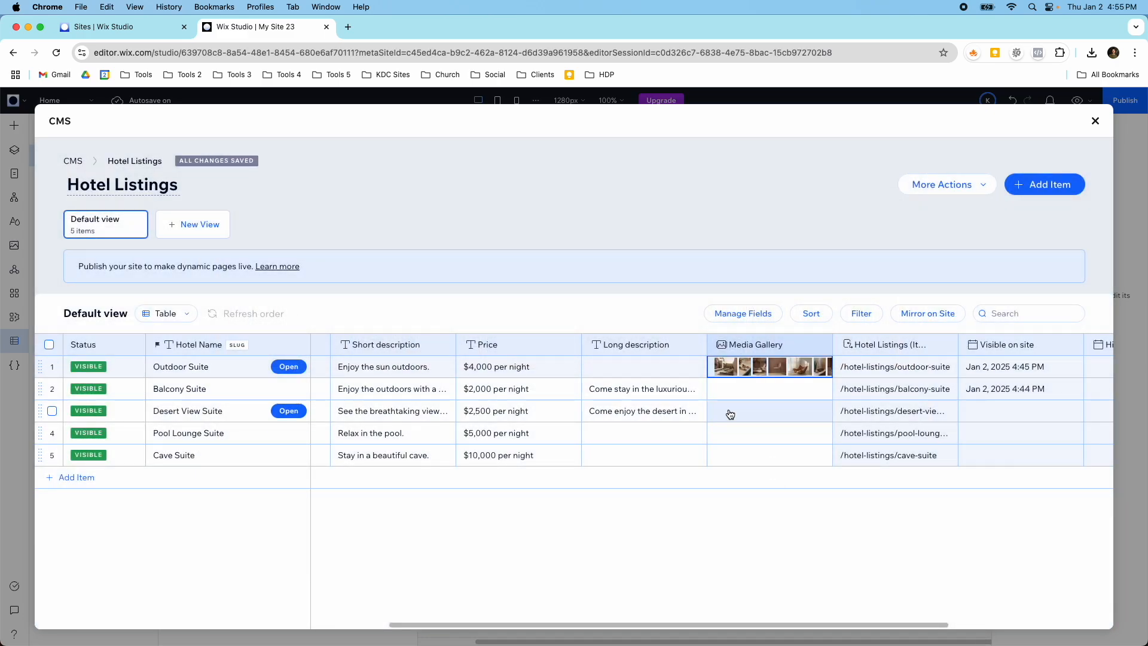
# Close the collection and switch to the Hotel Listings (Item) page
pyautogui.click(1094, 121)
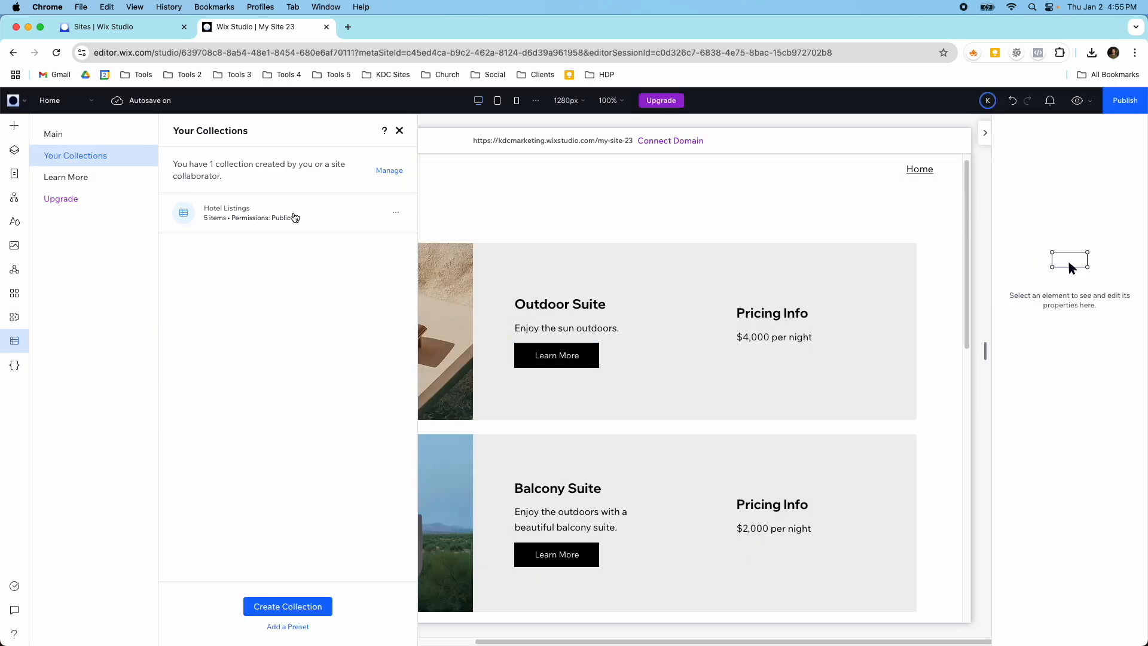
pyautogui.click(400, 131)
pyautogui.click(99, 103)
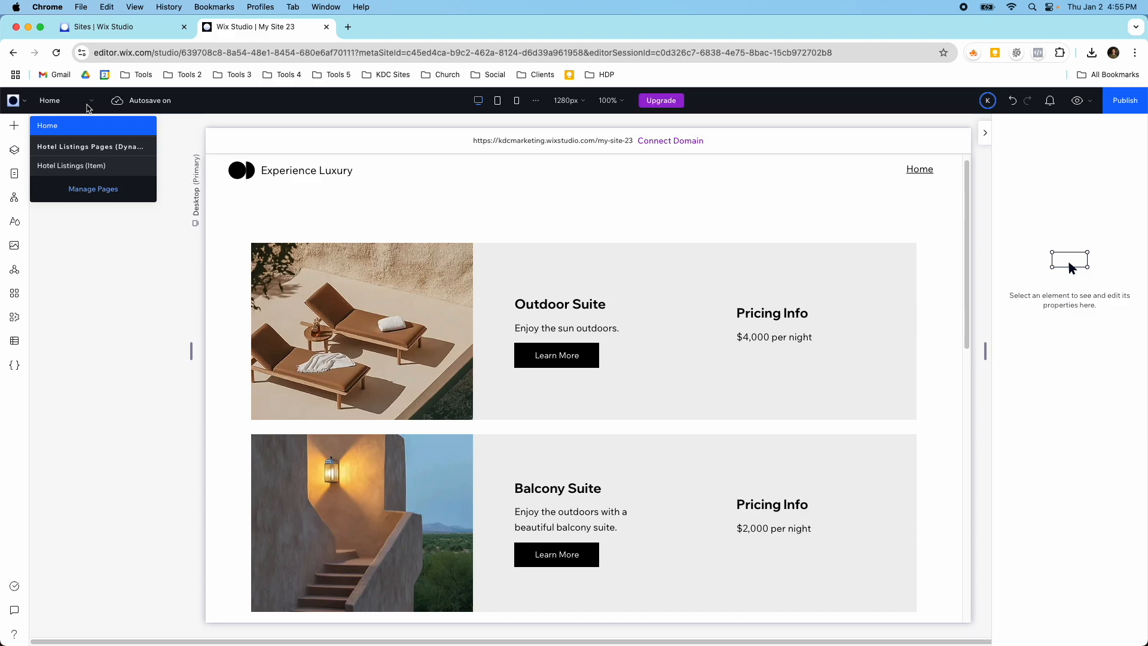
pyautogui.click(90, 165)
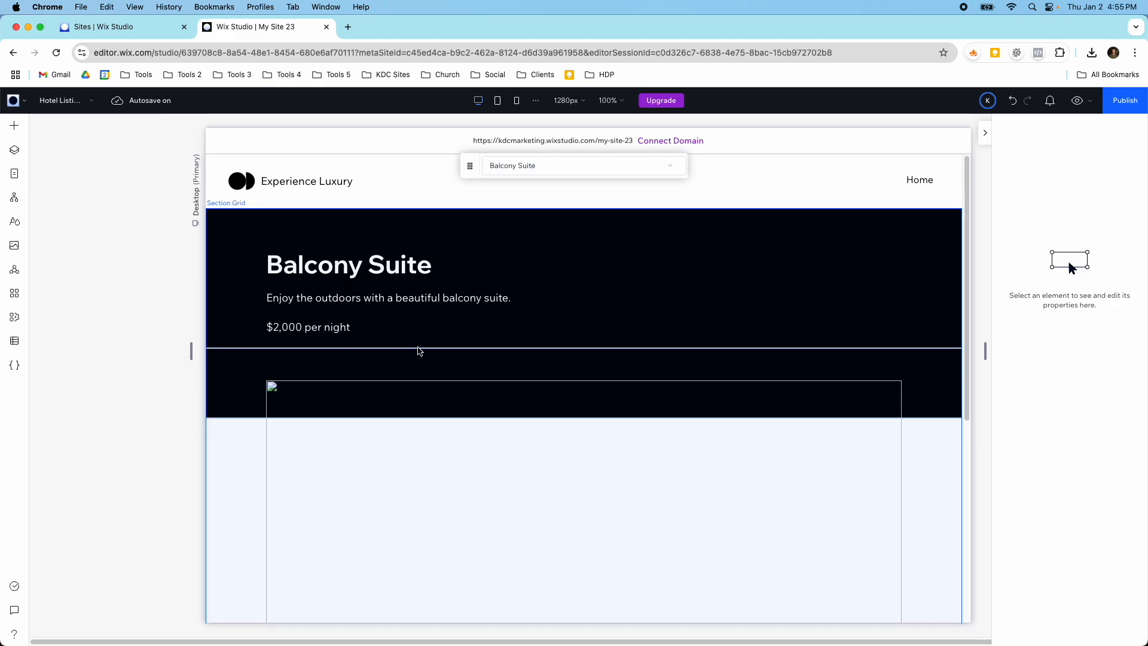
# Delete the Previous Item and Next Item cell below the long description and add a blank section above the footer
pyautogui.scroll(-10, 473, 341)
pyautogui.click(569, 486)
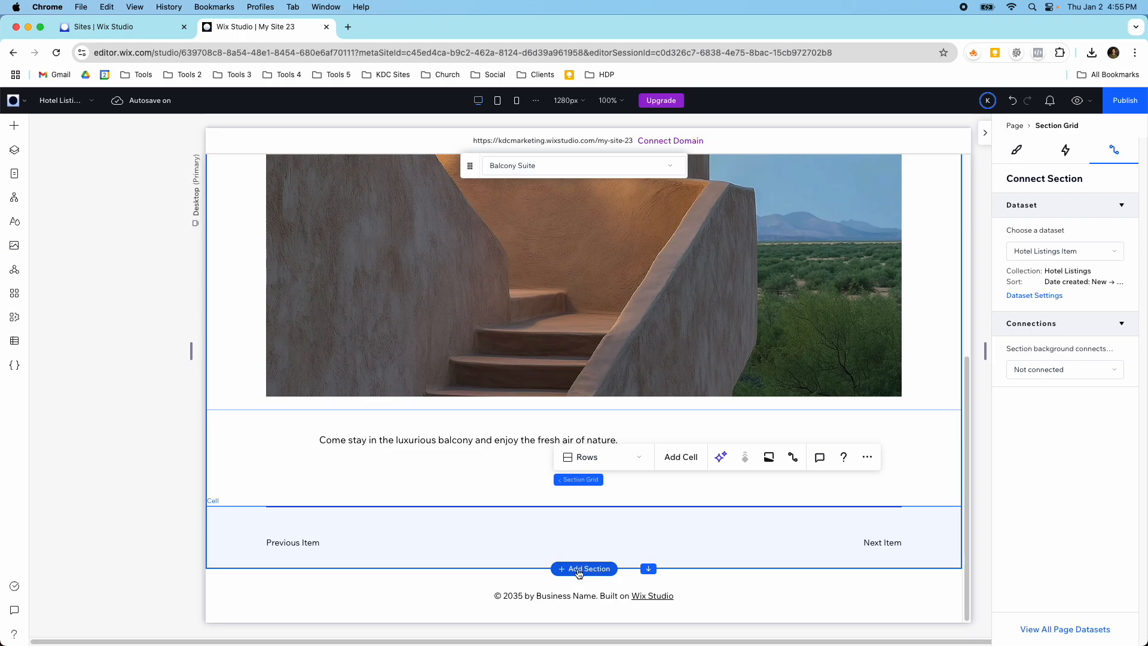
pyautogui.click(526, 536)
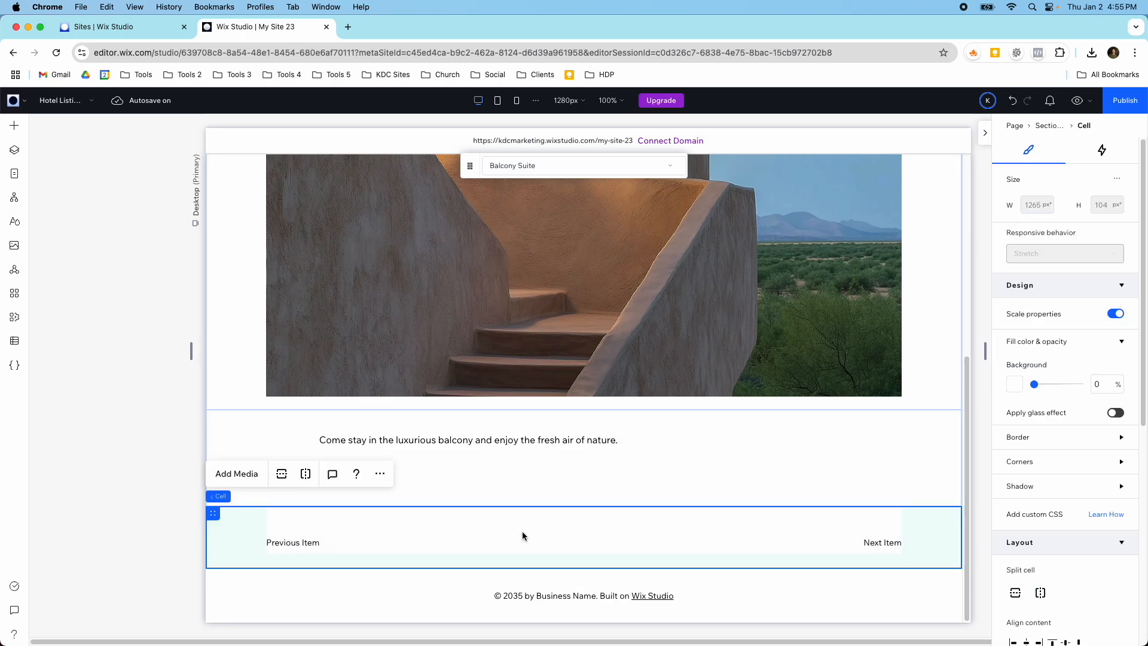
pyautogui.press('Delete')
pyautogui.click(585, 569)
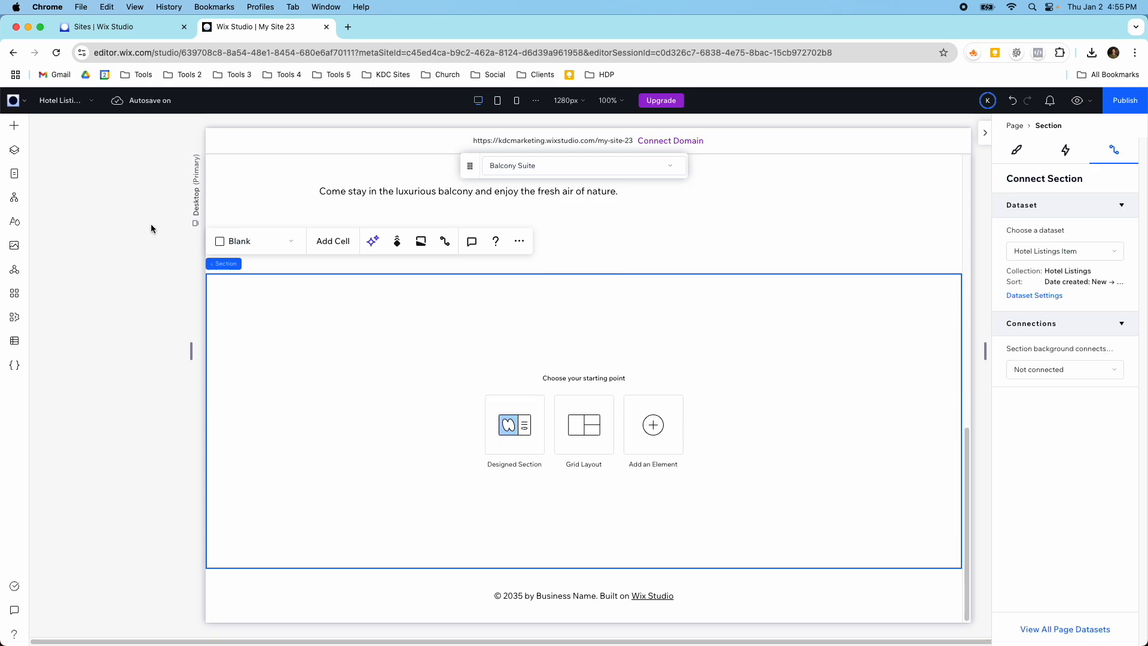
# Set the padding of the new blank section above the footer to 6% on all sides
pyautogui.click(253, 316)
pyautogui.click(1016, 149)
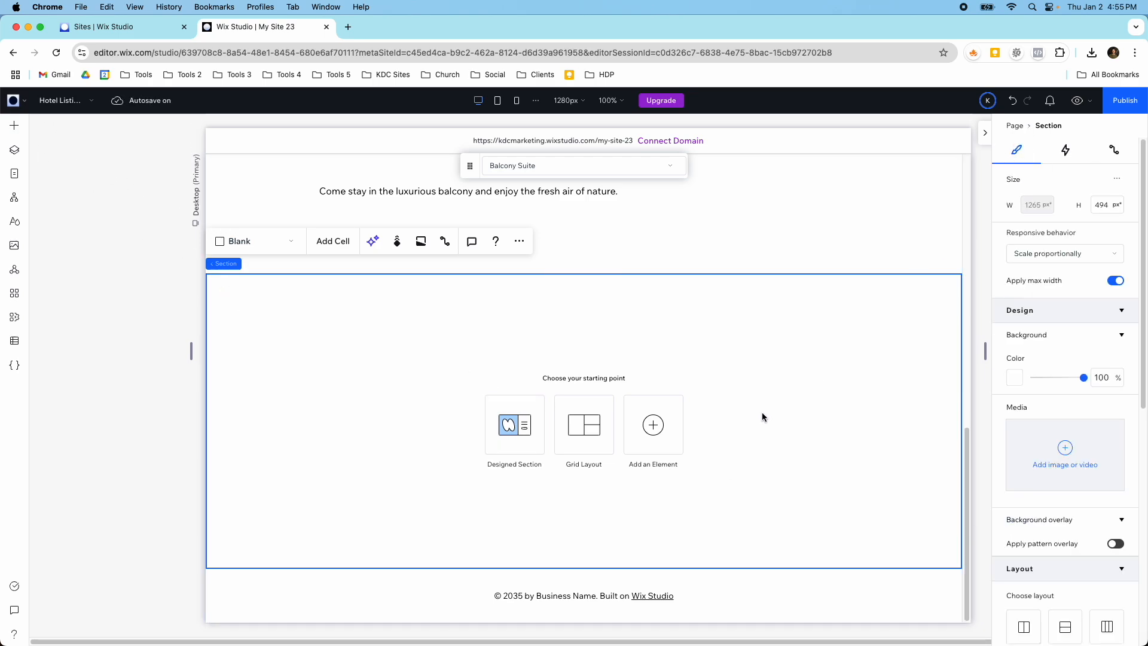
pyautogui.scroll(-10, 1040, 520)
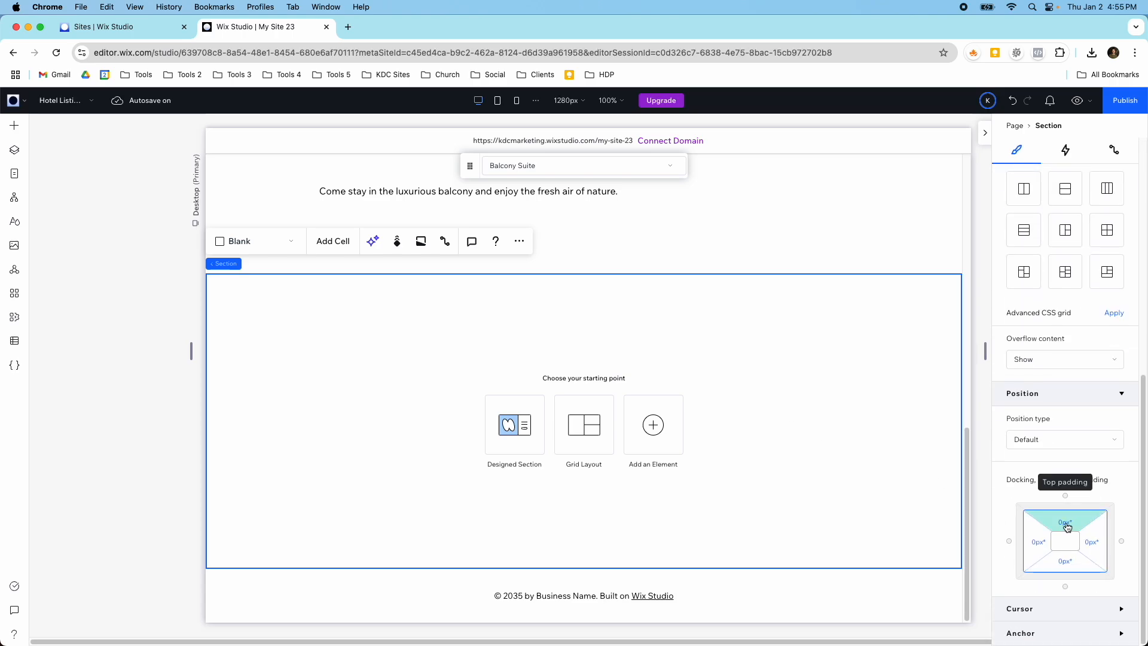
pyautogui.click(1076, 535)
pyautogui.click(1046, 583)
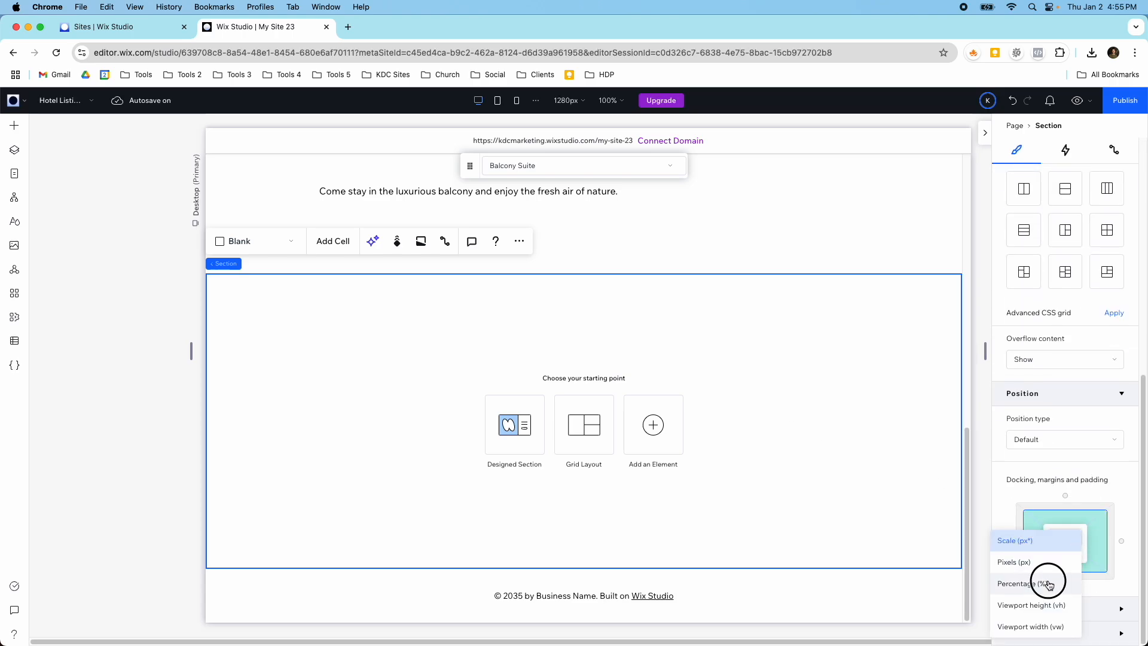
pyautogui.click(1059, 542)
pyautogui.write('6')
pyautogui.press('Return')
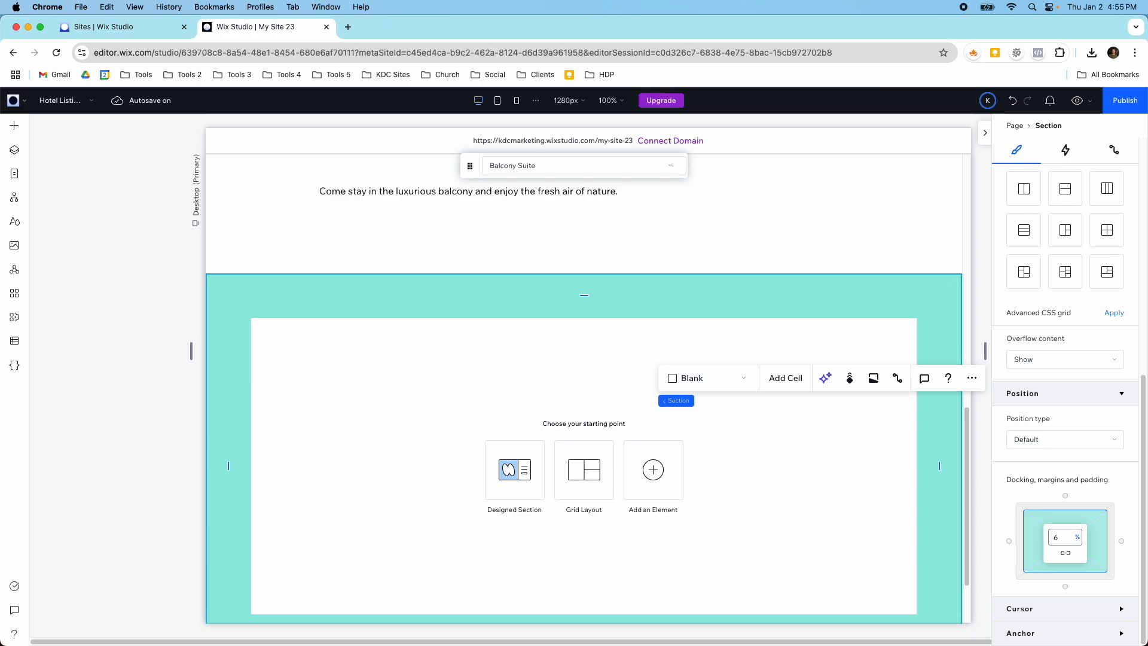
# Add a Pro Gallery element to the blank section and stretch it to fill the padded area
pyautogui.click(29, 128)
pyautogui.click(15, 126)
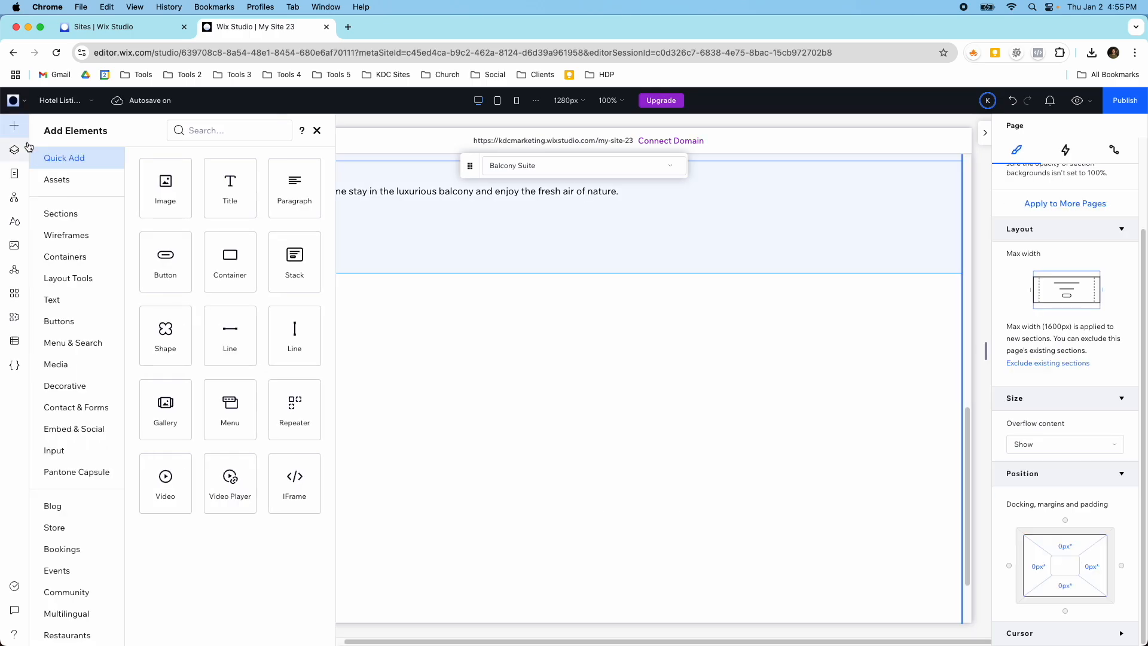
pyautogui.moveTo(215, 433); pyautogui.dragTo(482, 425)
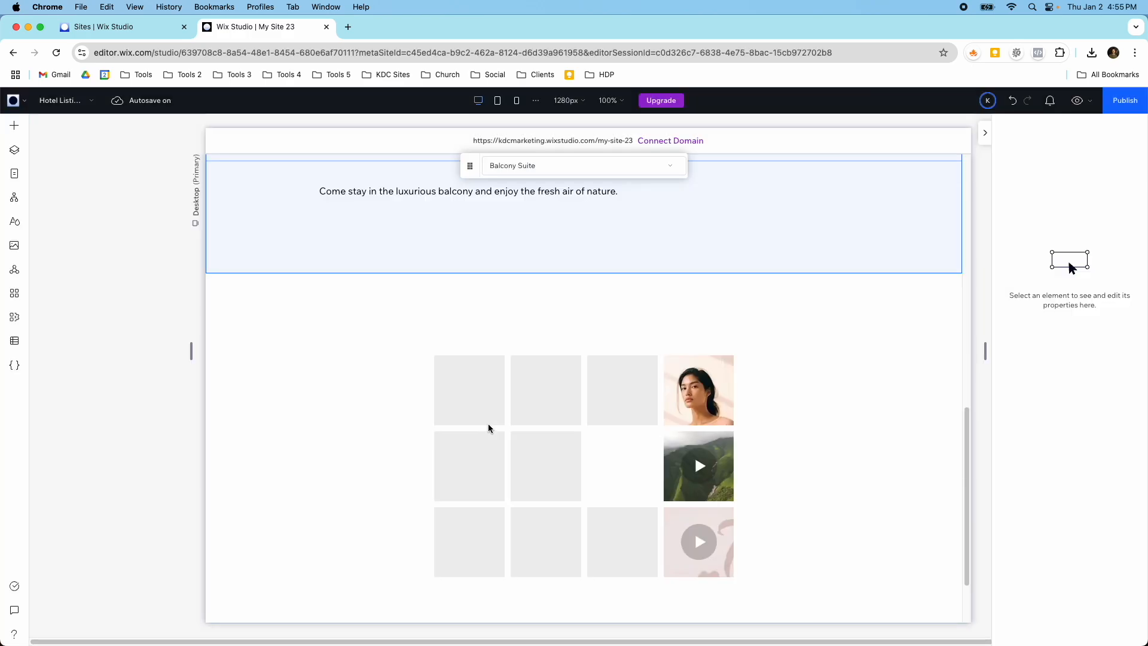
pyautogui.click(582, 419)
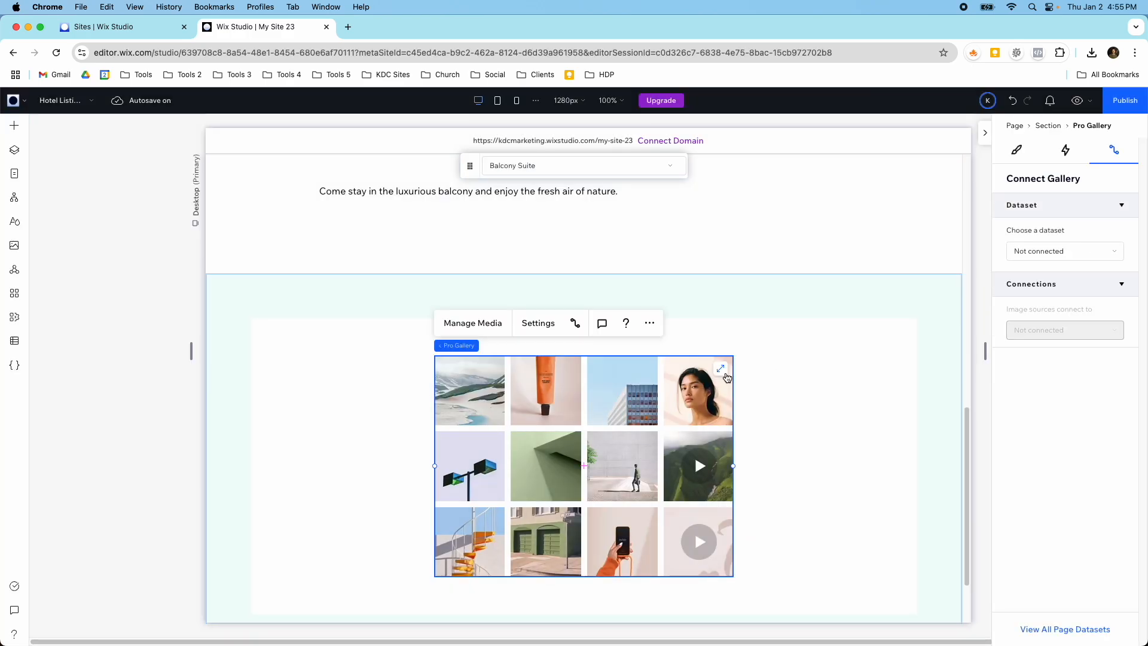
pyautogui.click(725, 375)
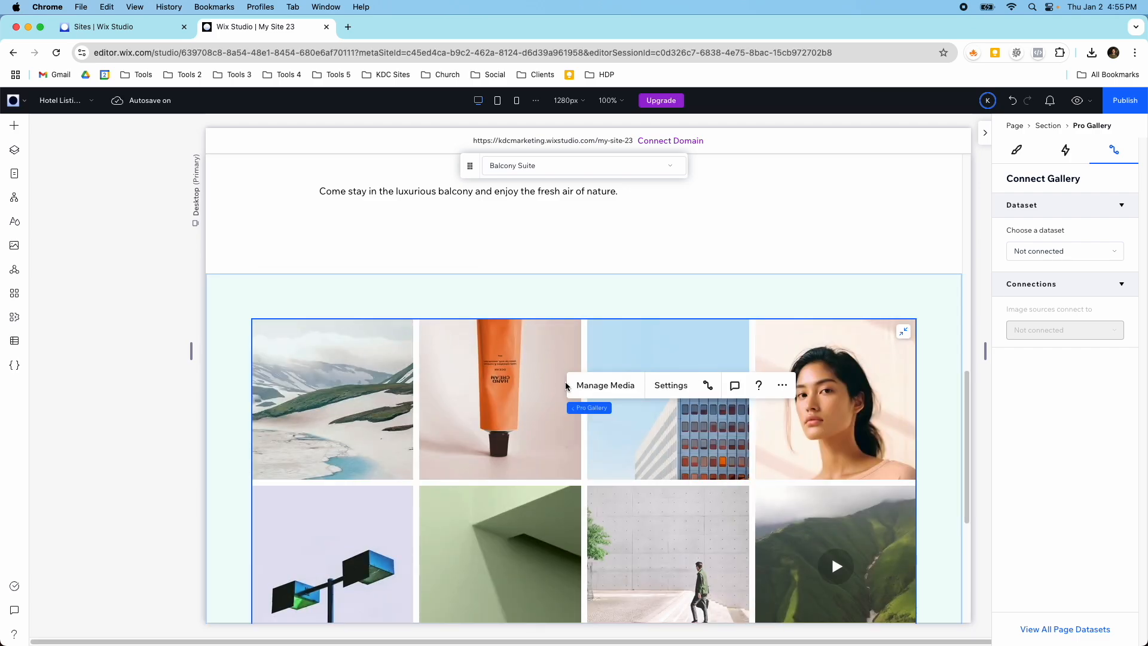
# Connect the gallery to the Hotel Listings Item dataset with its image sources linked to the Media Gallery field
pyautogui.click(707, 386)
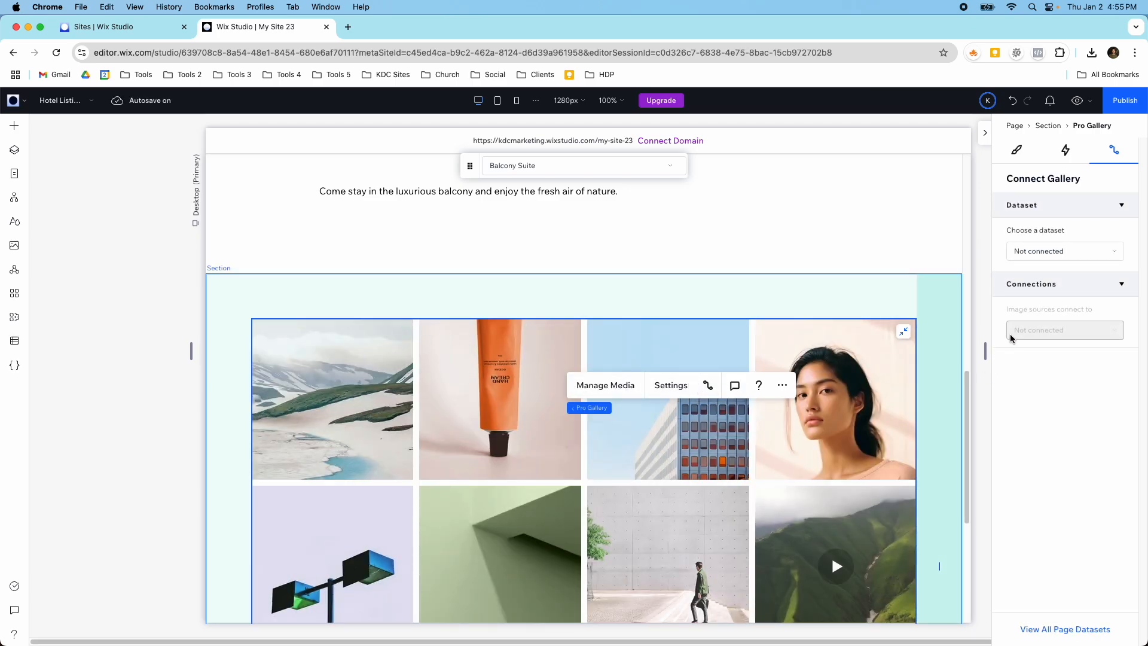
pyautogui.click(1031, 254)
pyautogui.click(1040, 295)
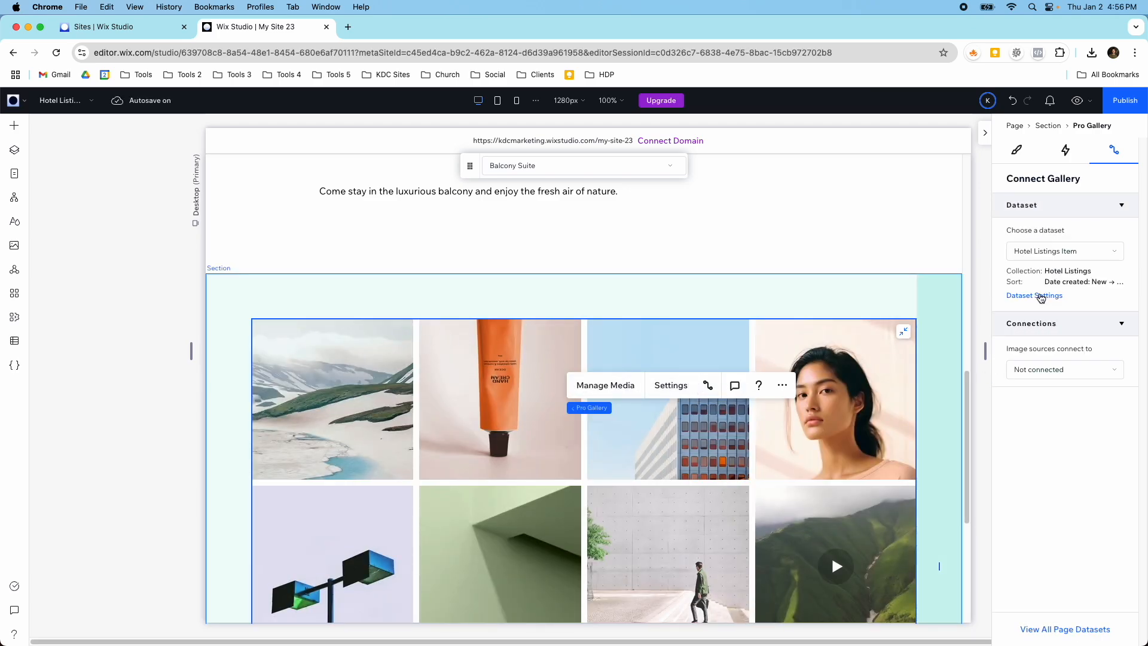
pyautogui.click(1043, 369)
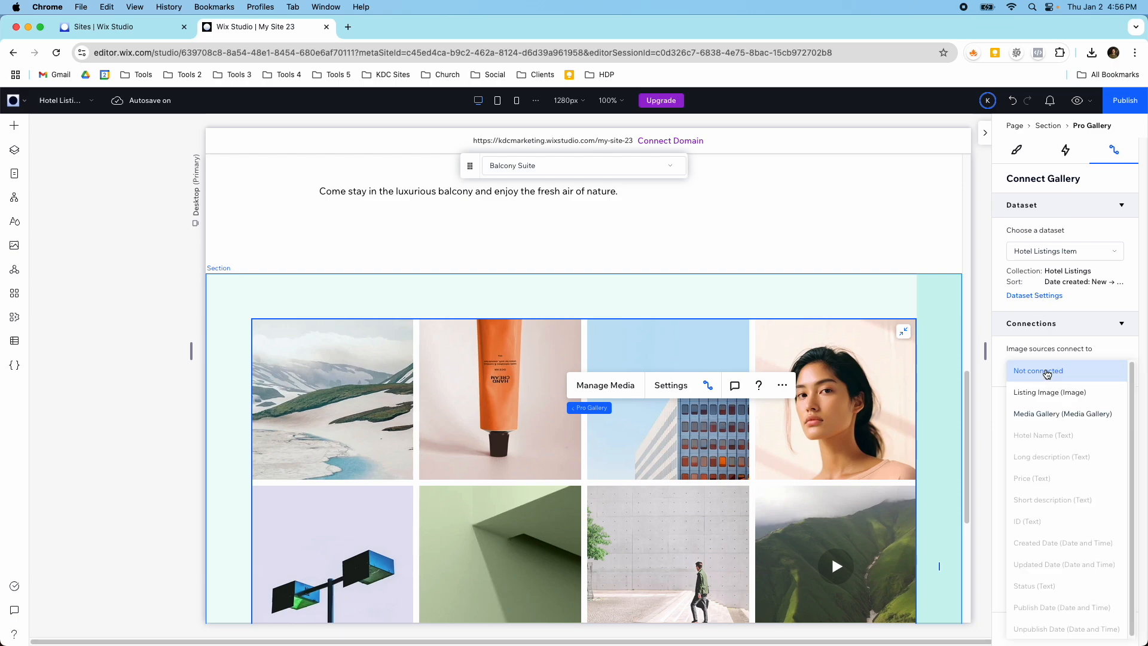
pyautogui.click(1051, 412)
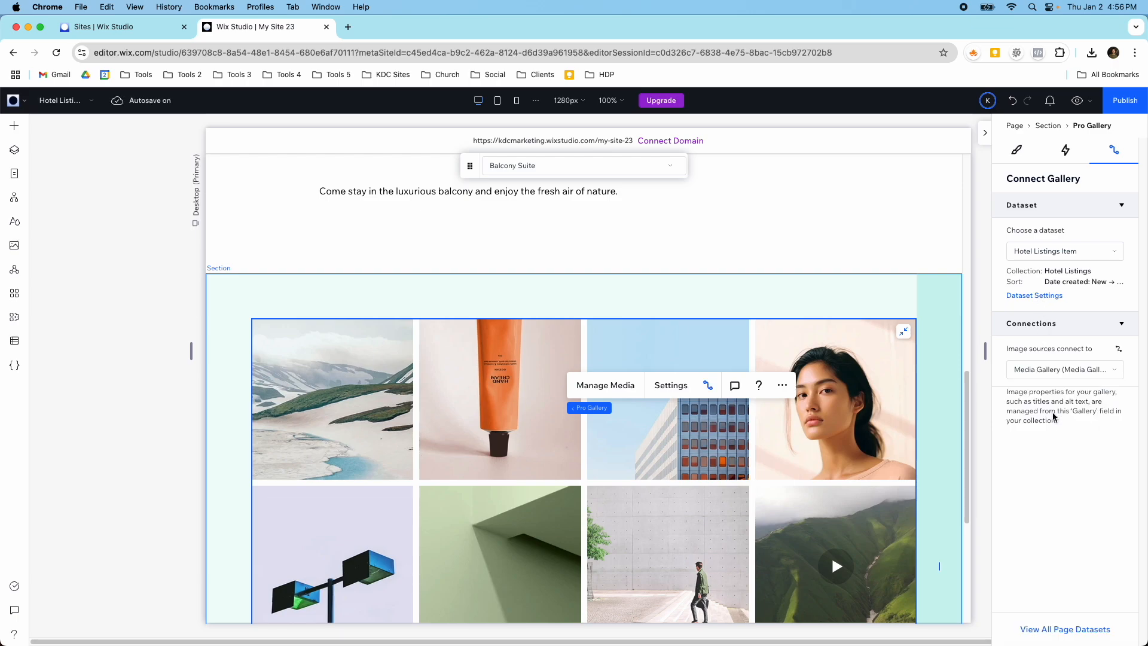
# Preview the item page for Outdoor Suite and look over its gallery, long description and main image
pyautogui.click(640, 177)
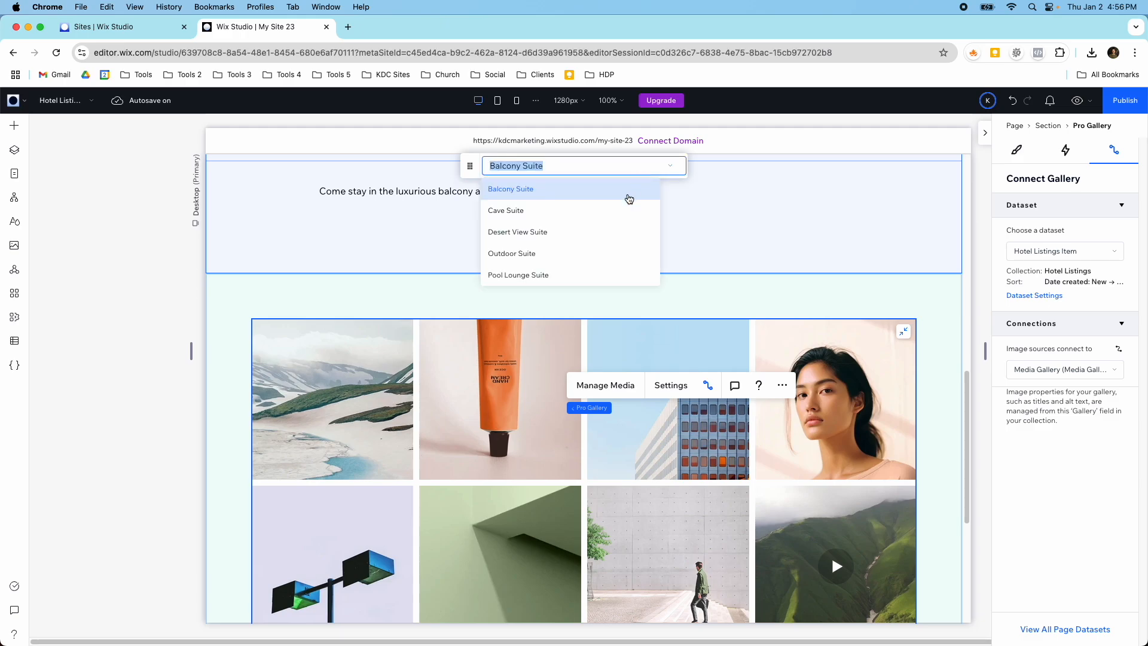
pyautogui.click(609, 252)
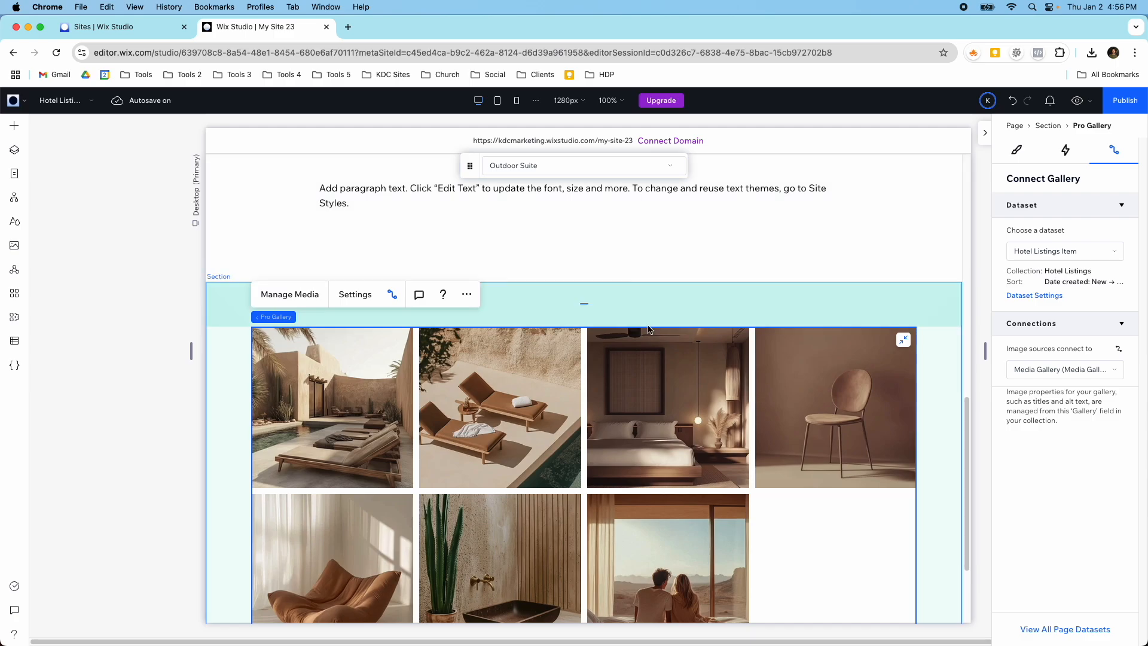
pyautogui.scroll(-3, 622, 335)
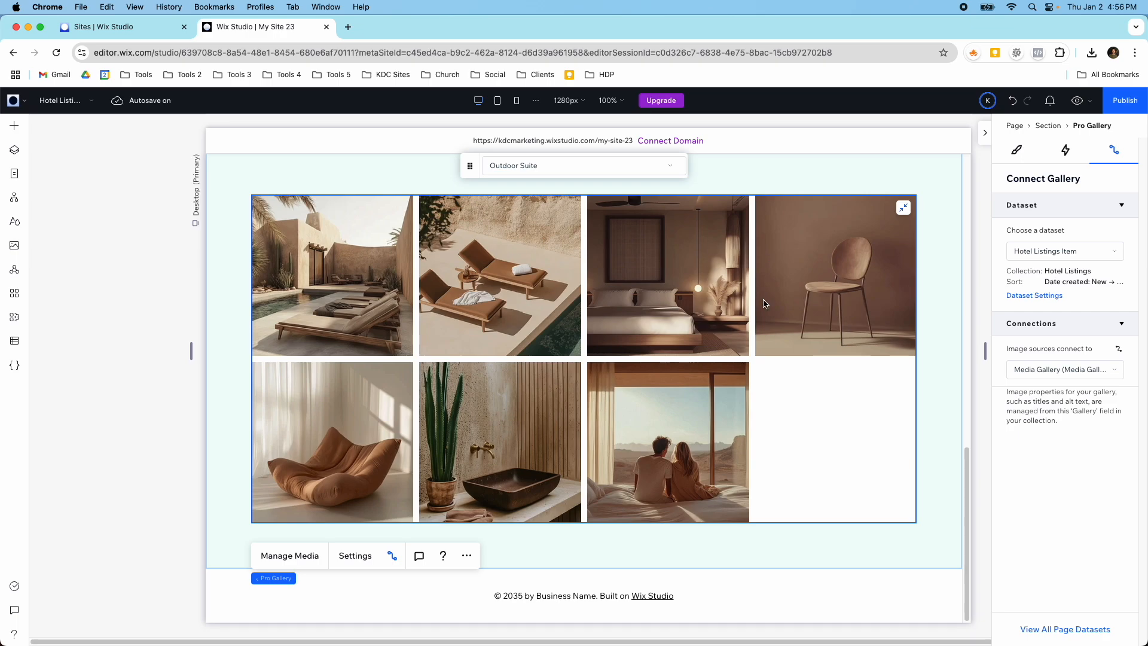
pyautogui.scroll(4, 764, 303)
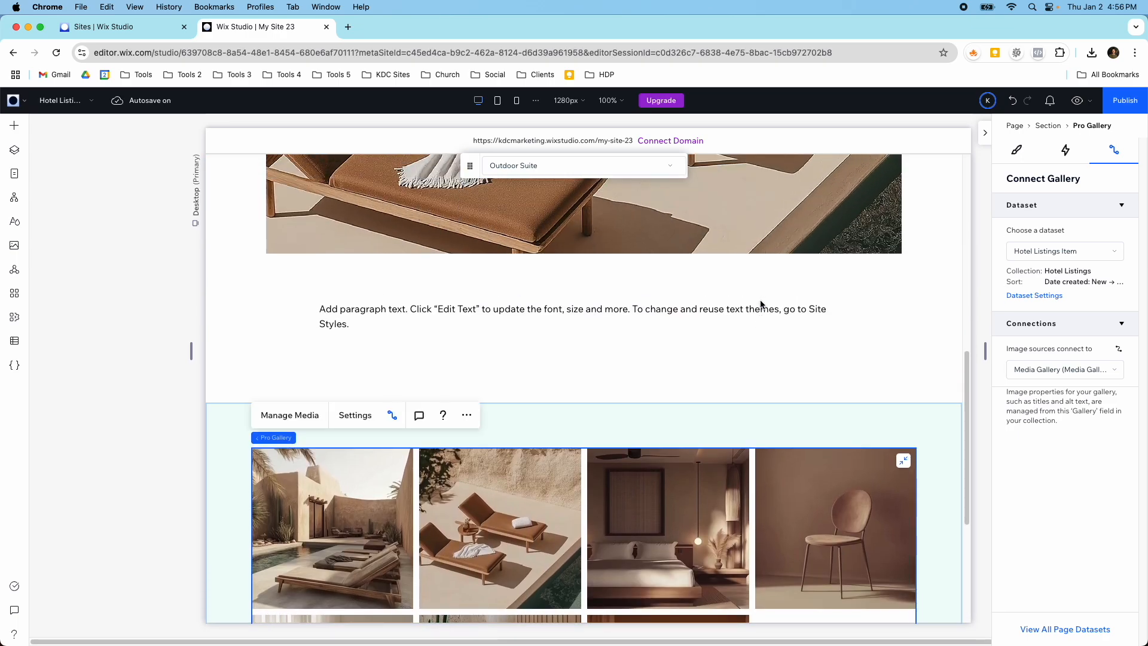
pyautogui.scroll(2, 761, 303)
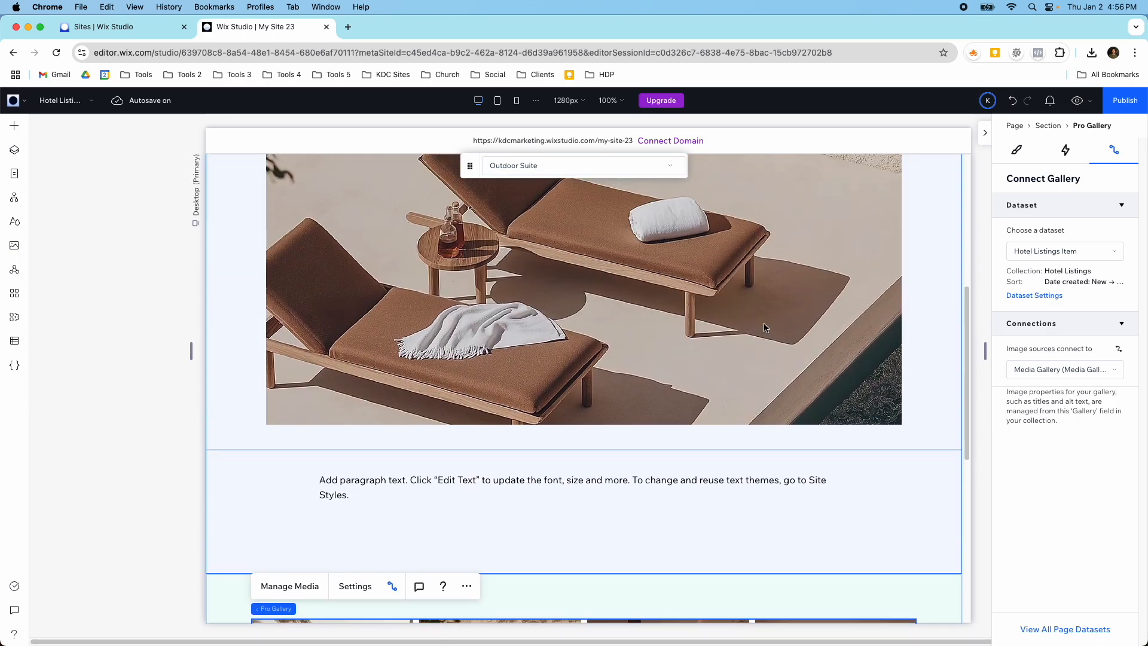
pyautogui.scroll(-3, 764, 327)
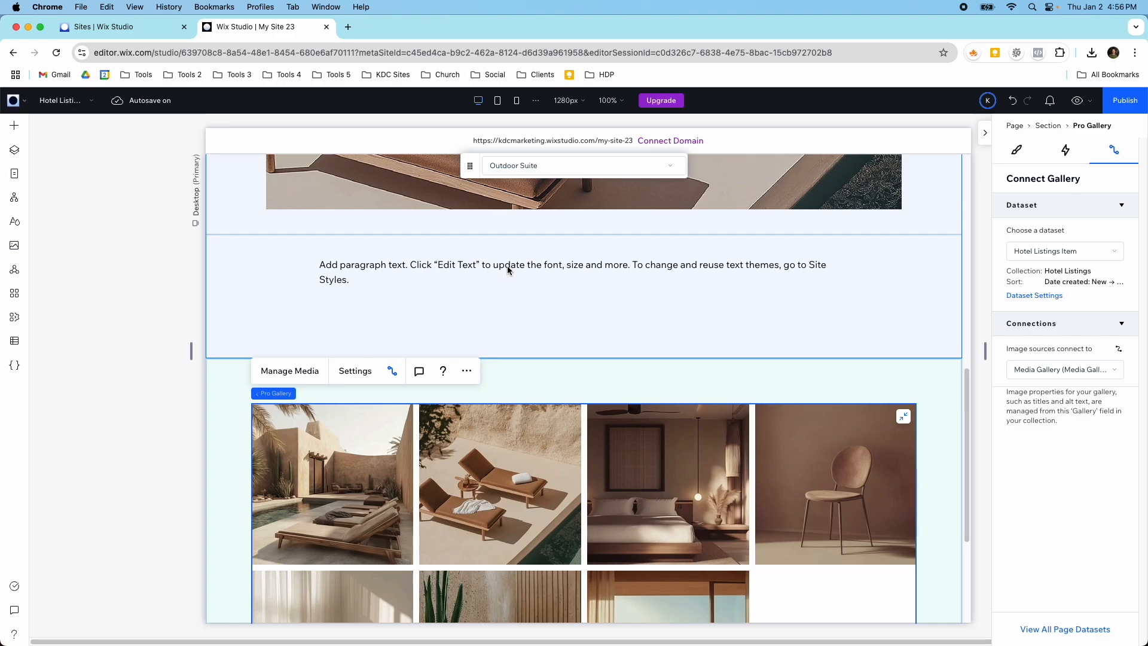
pyautogui.scroll(-5, 514, 275)
pyautogui.scroll(5, 597, 310)
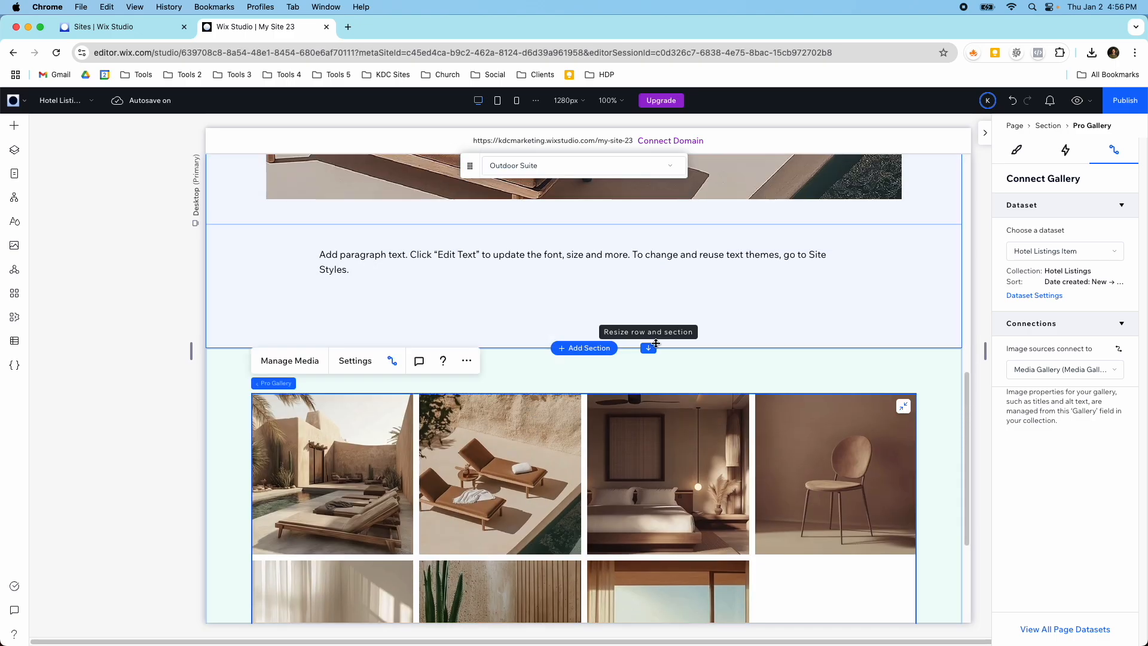
pyautogui.scroll(10, 637, 296)
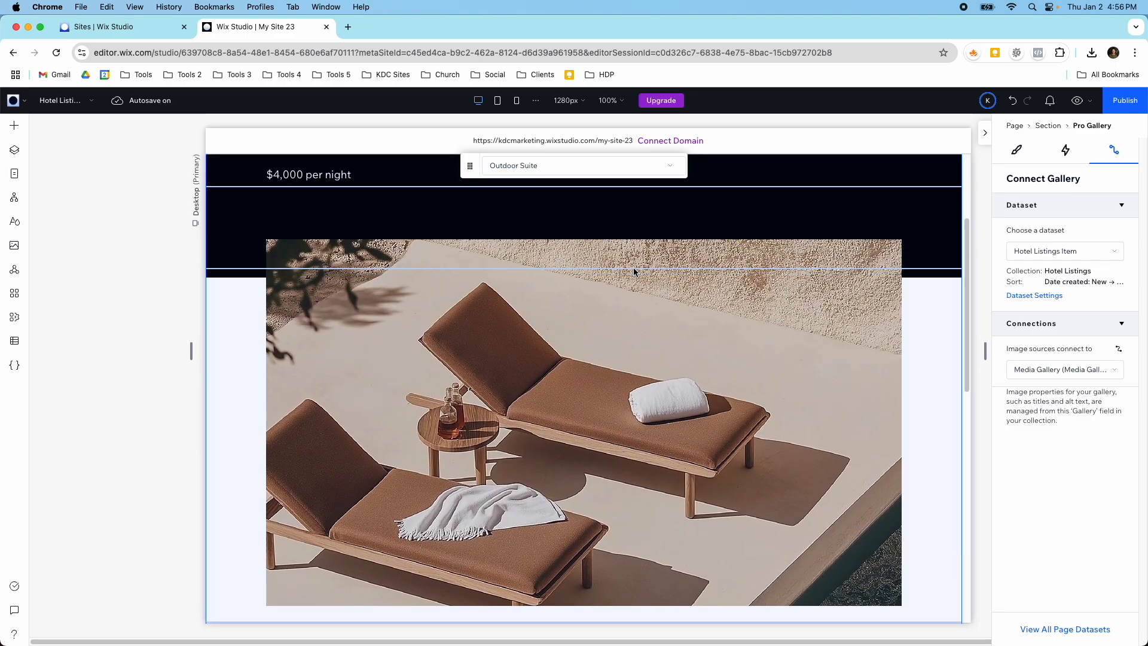
# Review the Outdoor Suite item's Media Gallery images in the Hotel Listings collection, then return to the page
pyautogui.click(14, 340)
pyautogui.click(91, 157)
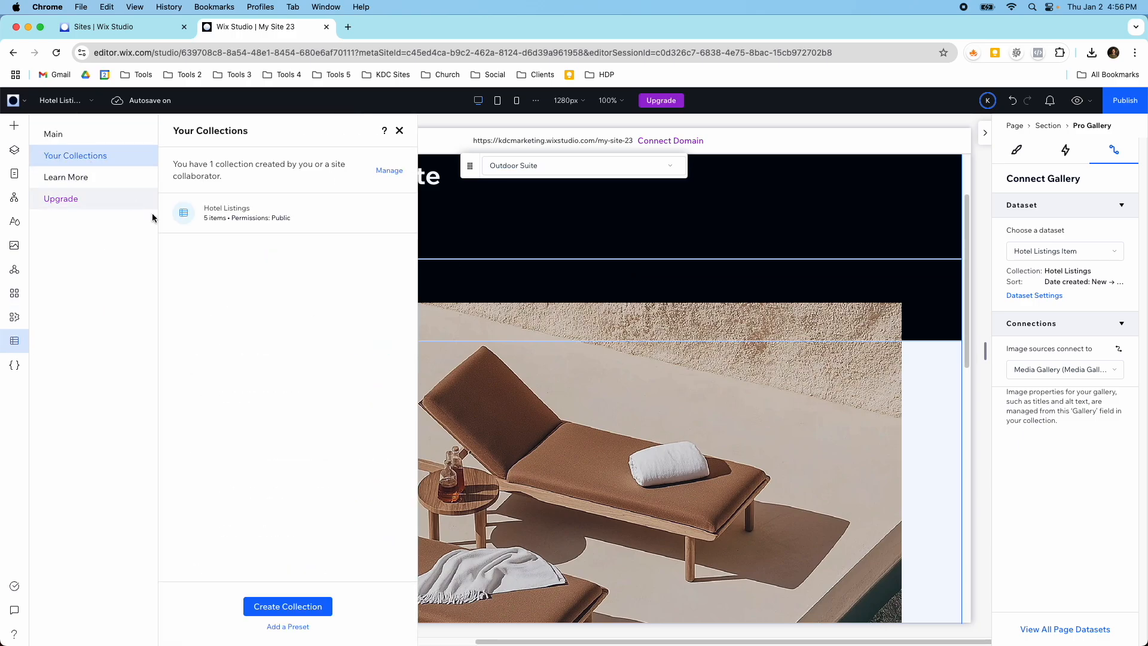
pyautogui.click(218, 225)
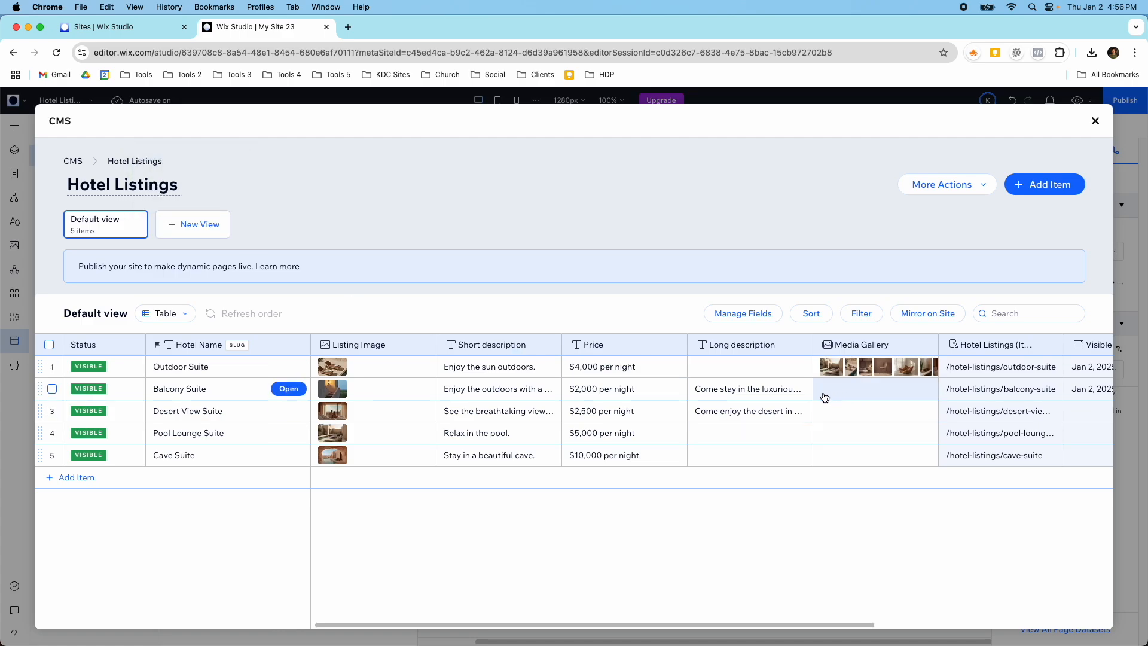
pyautogui.click(870, 368)
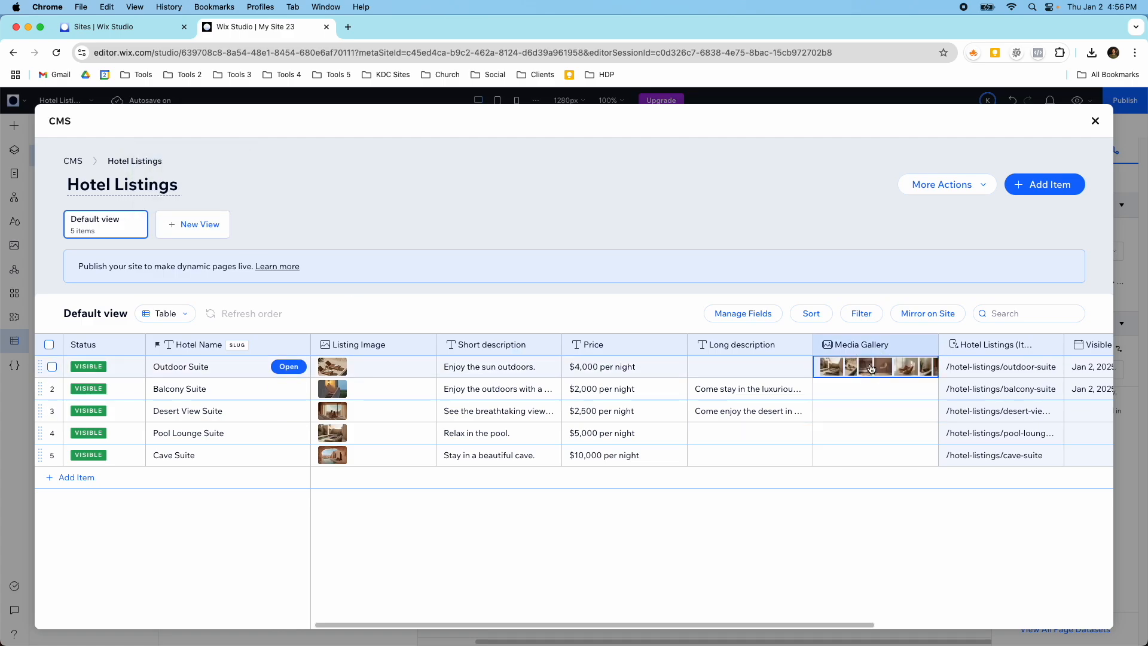
pyautogui.click(871, 368)
pyautogui.click(862, 397)
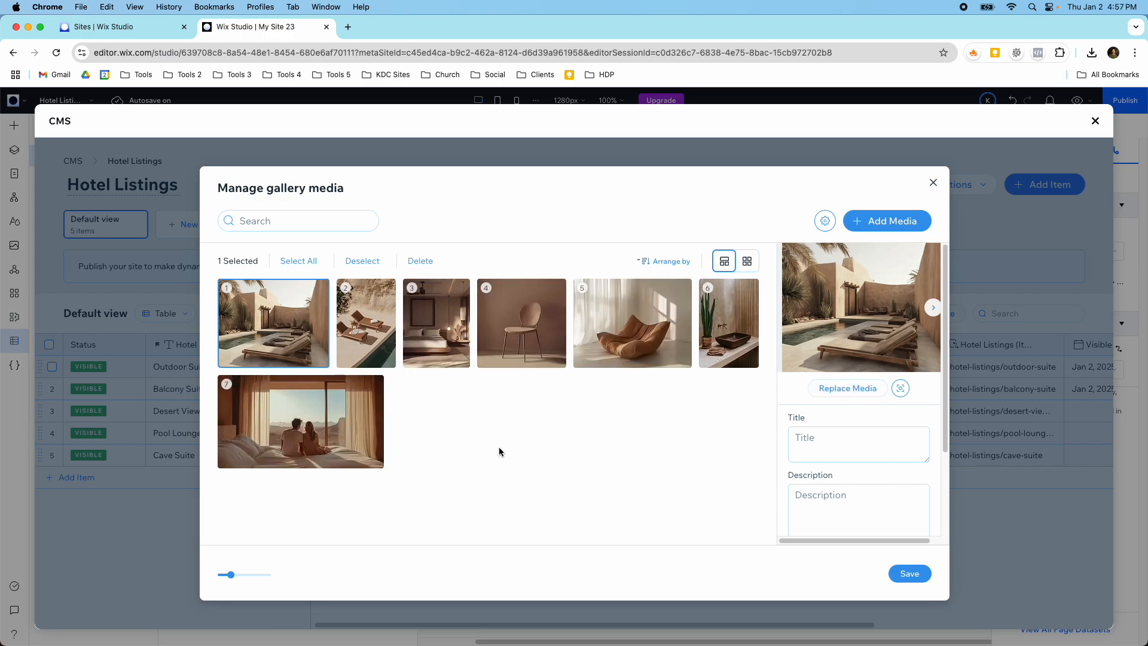
pyautogui.click(933, 182)
pyautogui.click(1095, 121)
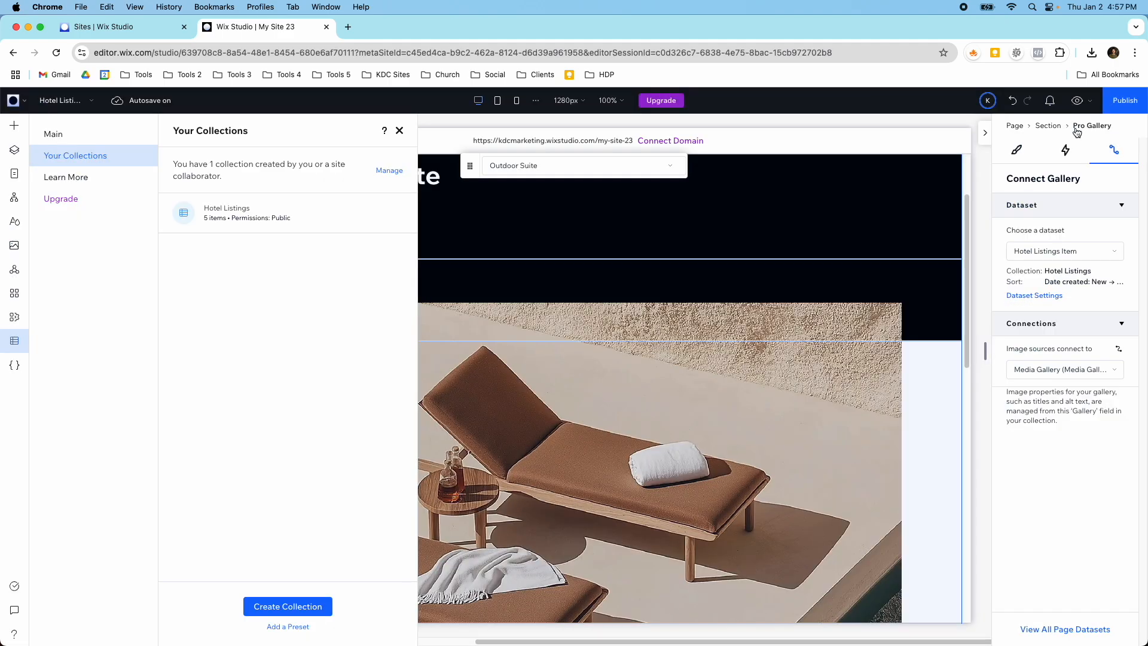
pyautogui.click(399, 131)
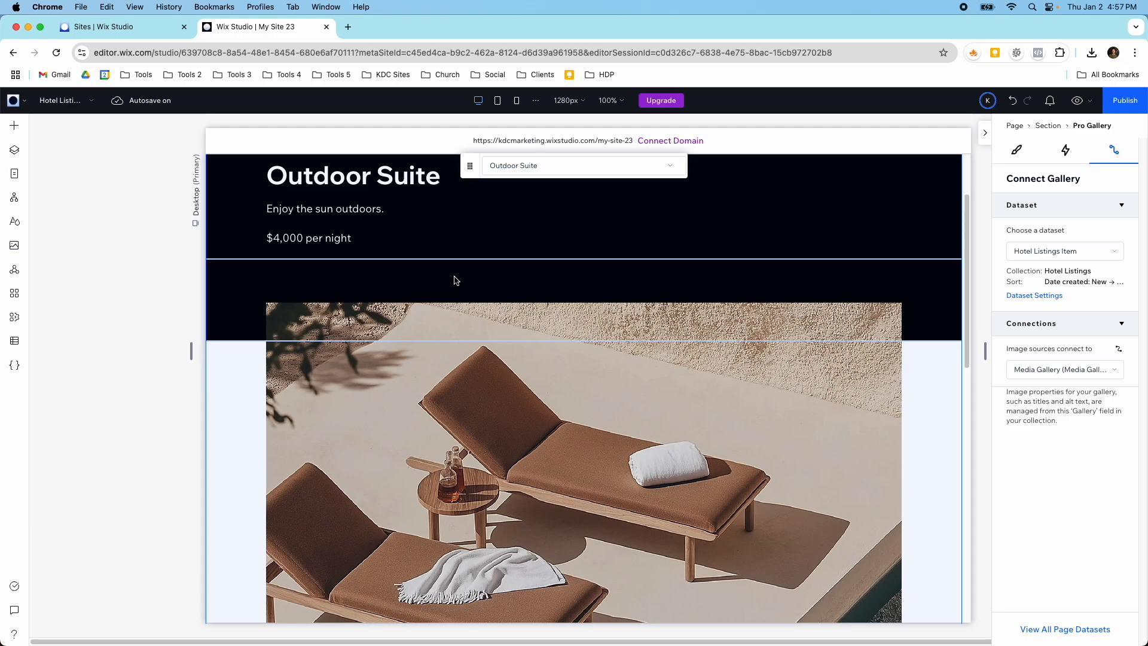
# Look over the Outdoor Suite page, then switch to the Home page and select the hotel listings repeater
pyautogui.scroll(-15, 454, 279)
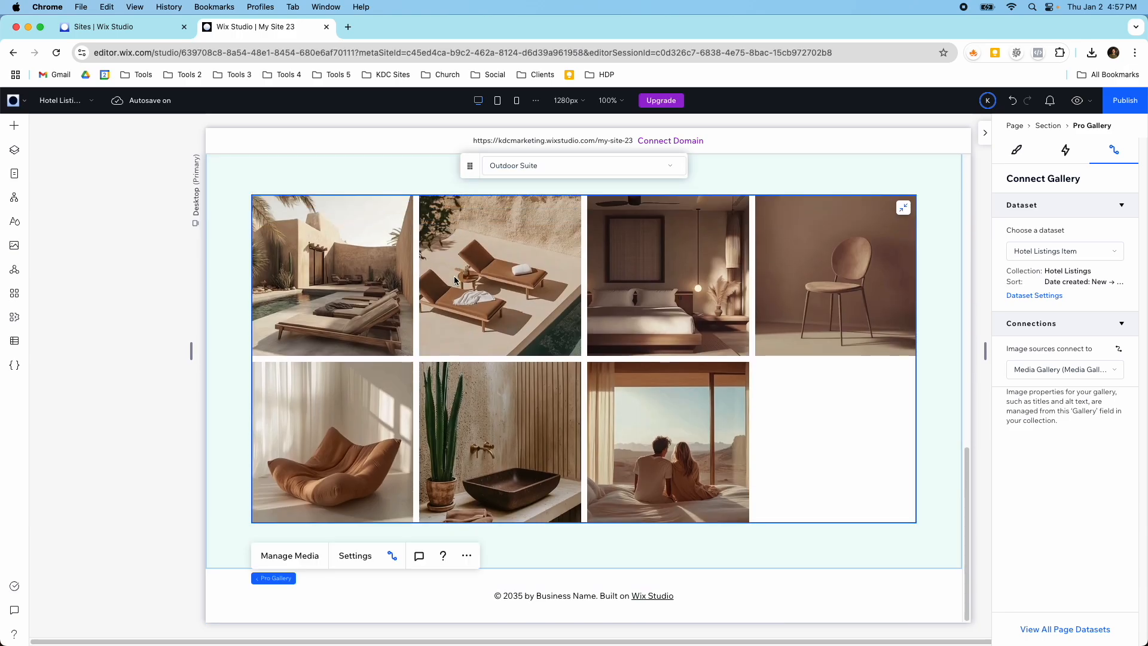
pyautogui.scroll(3, 454, 279)
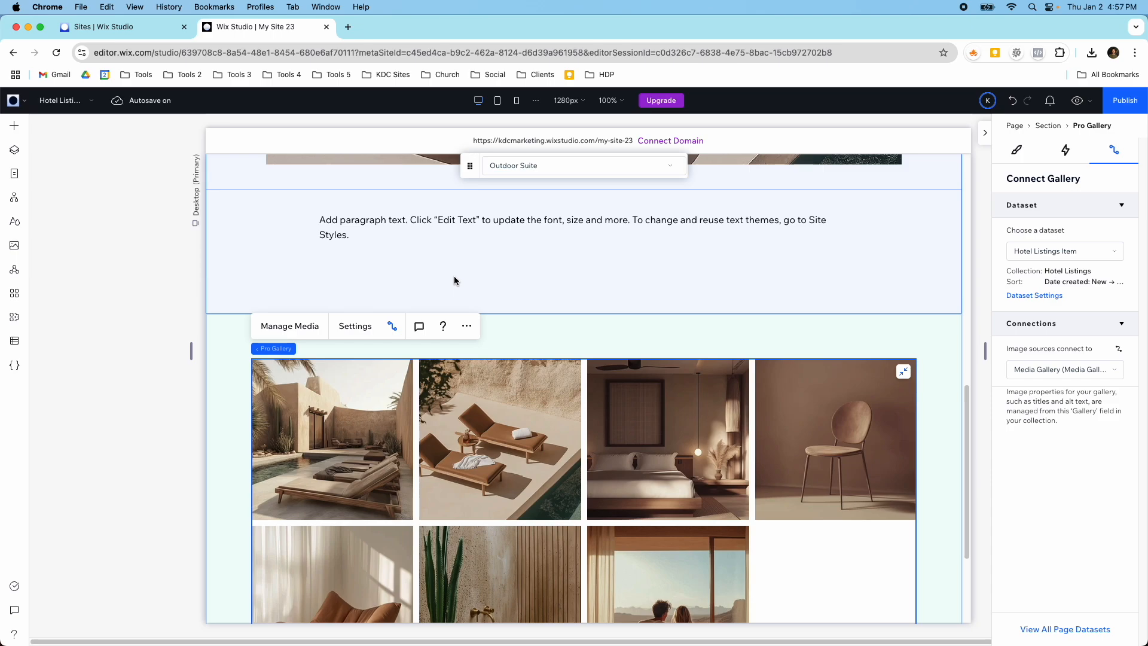
pyautogui.scroll(3, 453, 279)
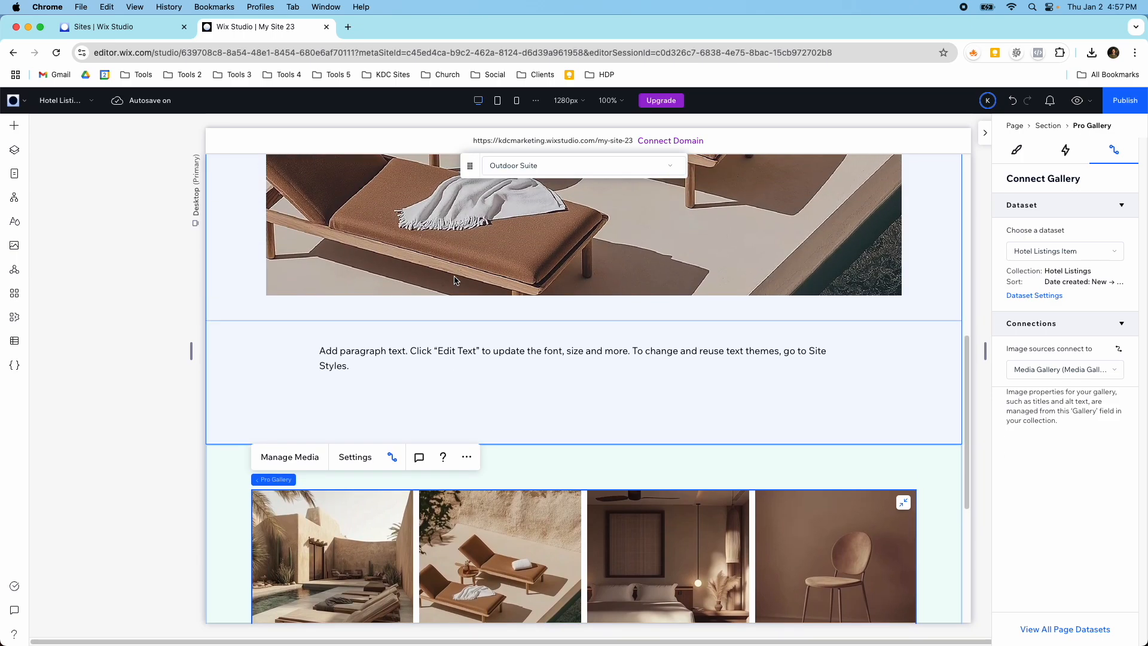
pyautogui.scroll(7, 454, 280)
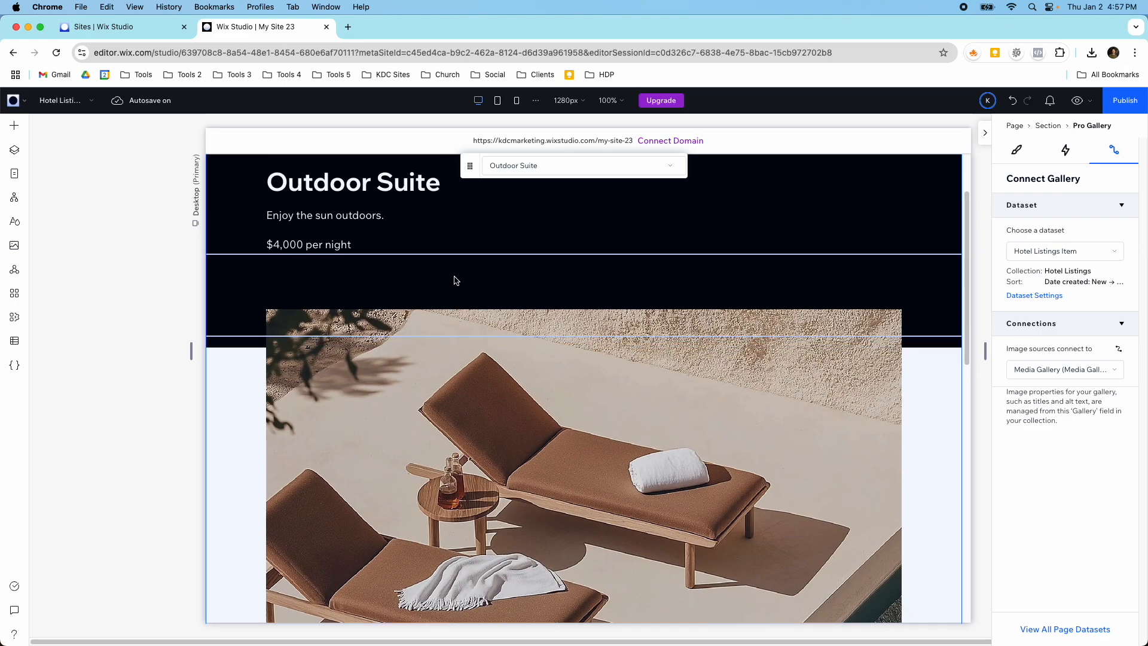
pyautogui.scroll(2, 455, 280)
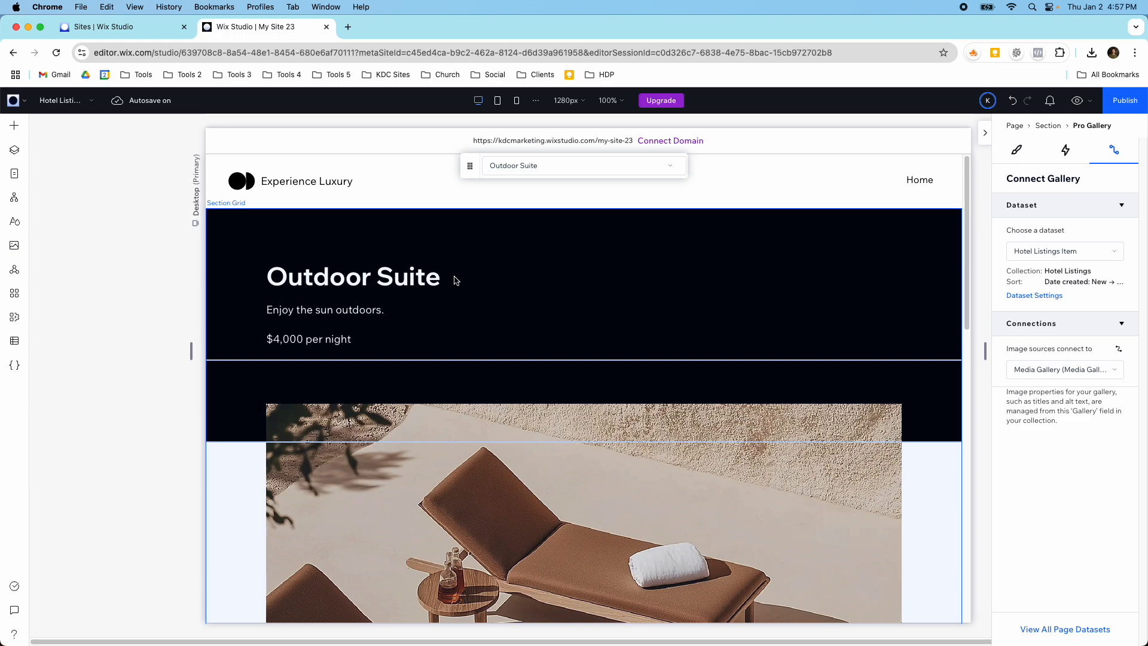
pyautogui.click(77, 103)
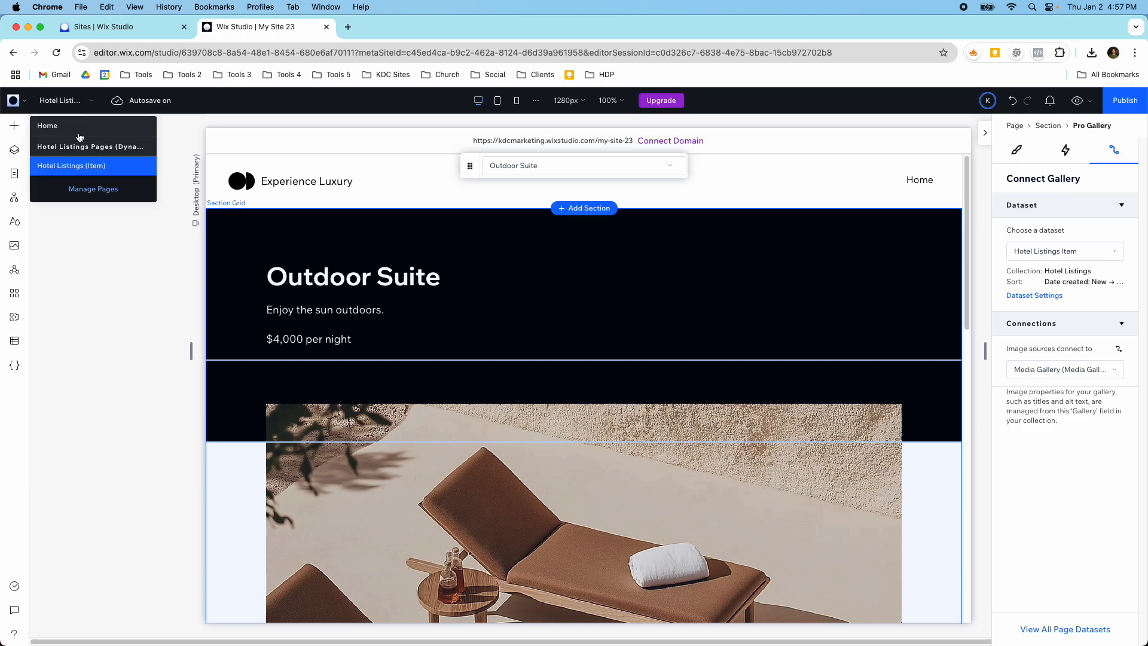
pyautogui.click(75, 127)
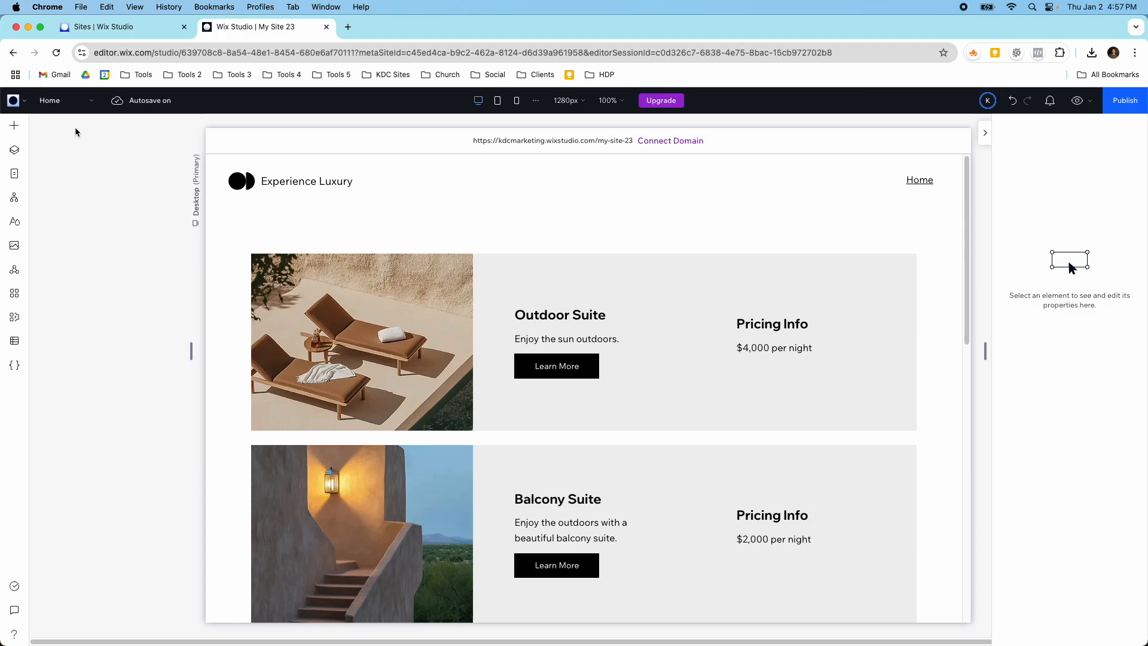
pyautogui.click(312, 236)
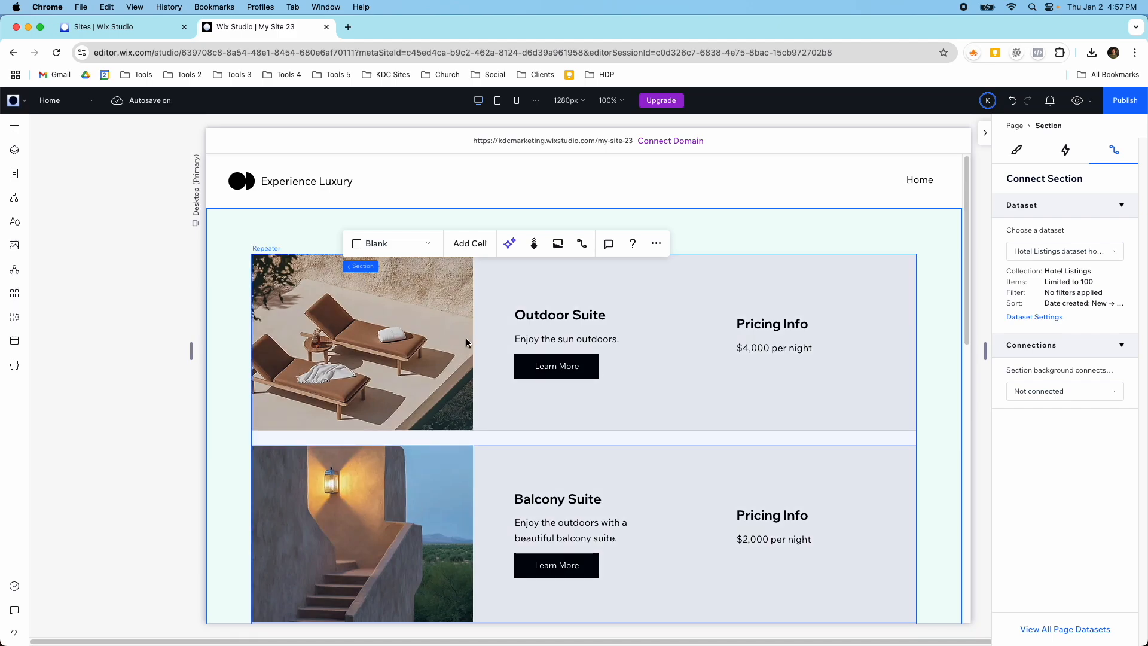
pyautogui.click(592, 359)
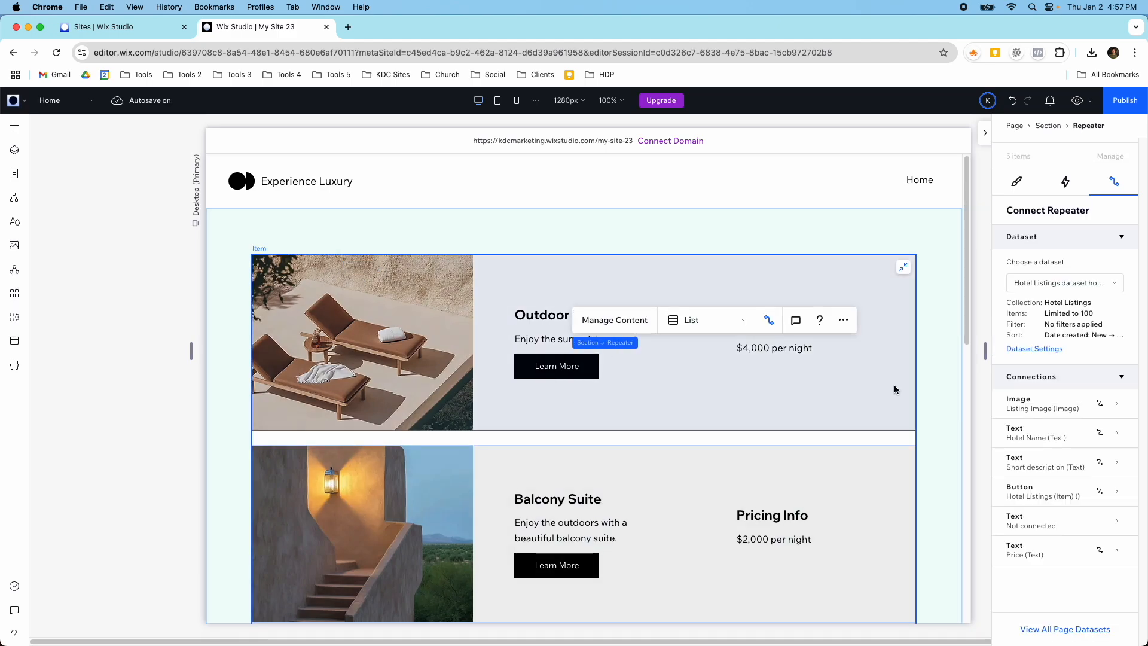
# Open the settings of the repeater's Hotel Listings dataset and examine its items per load against the suites shown on the Home page
pyautogui.click(1027, 349)
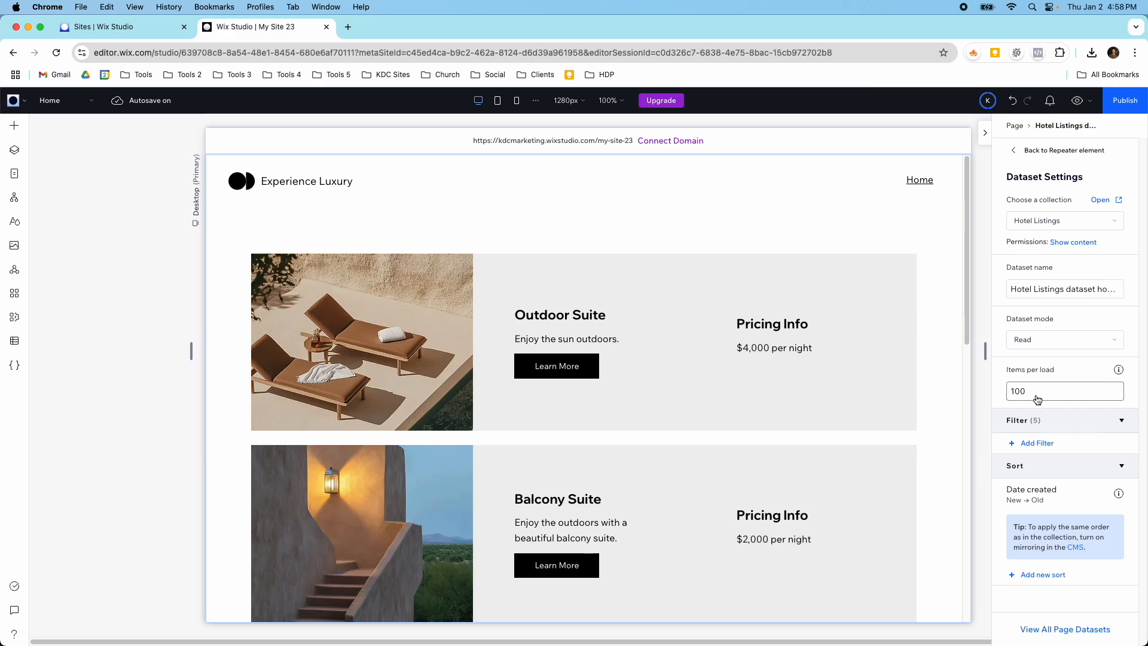
pyautogui.scroll(-6, 858, 425)
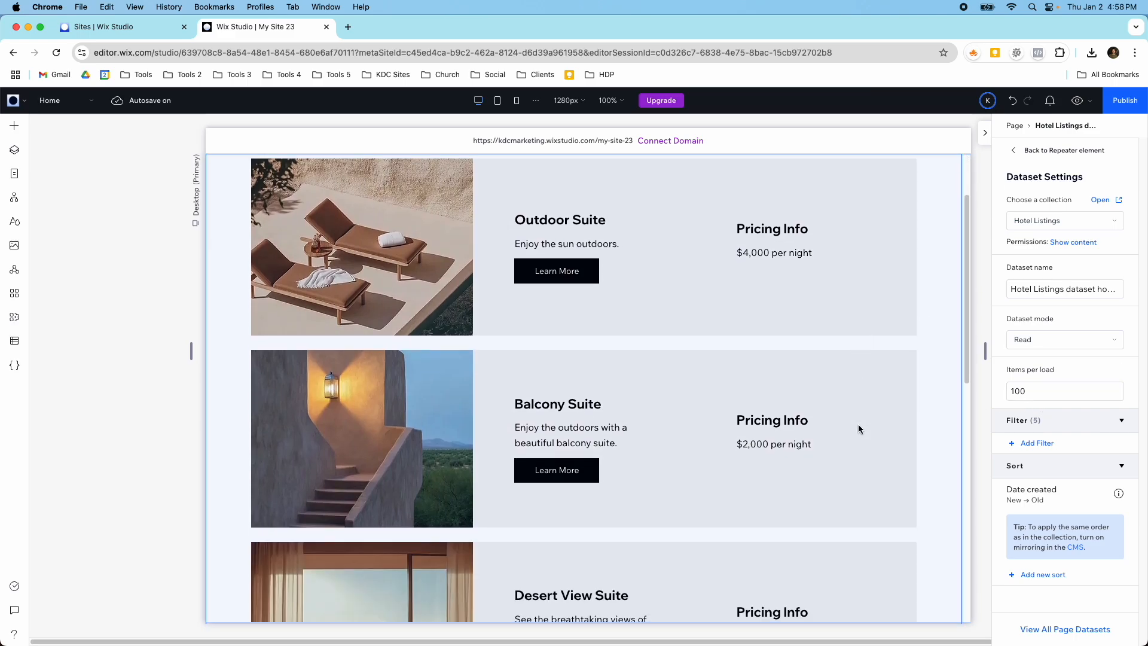
pyautogui.scroll(-4, 861, 429)
pyautogui.scroll(-1, 882, 443)
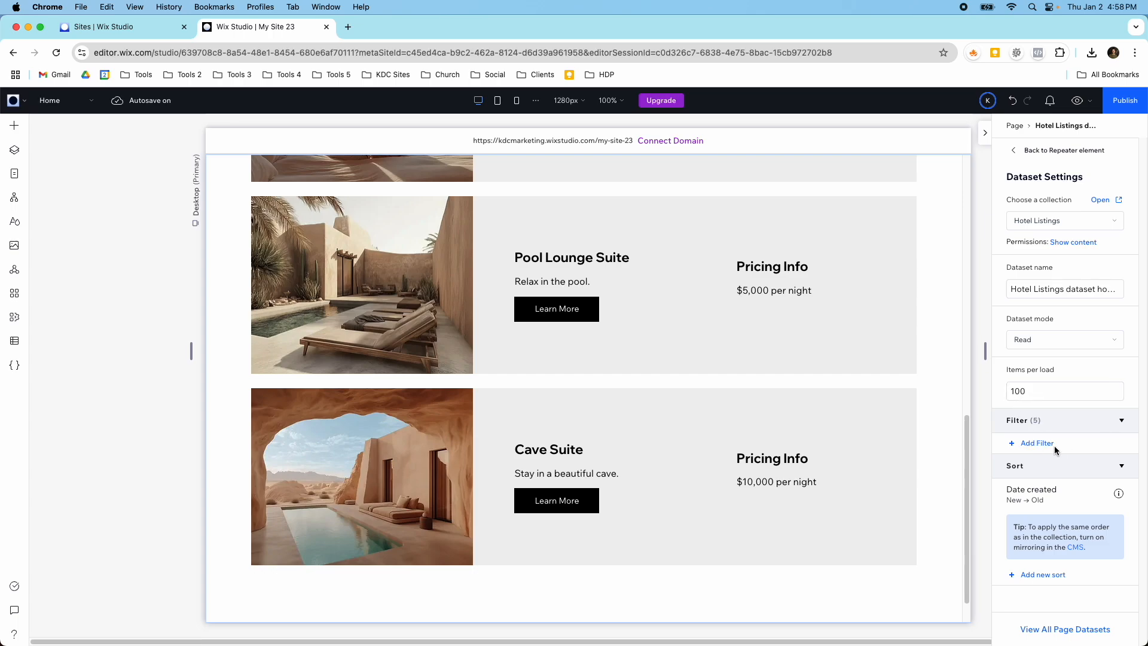
pyautogui.scroll(4, 937, 451)
pyautogui.scroll(2, 937, 454)
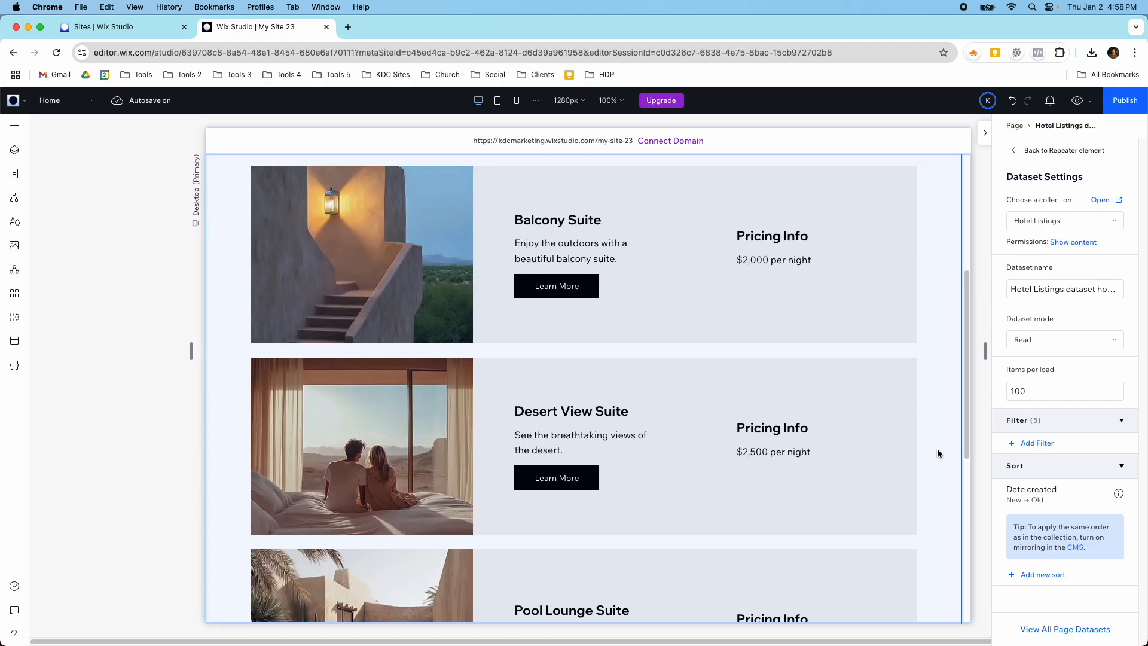
pyautogui.scroll(-2, 937, 453)
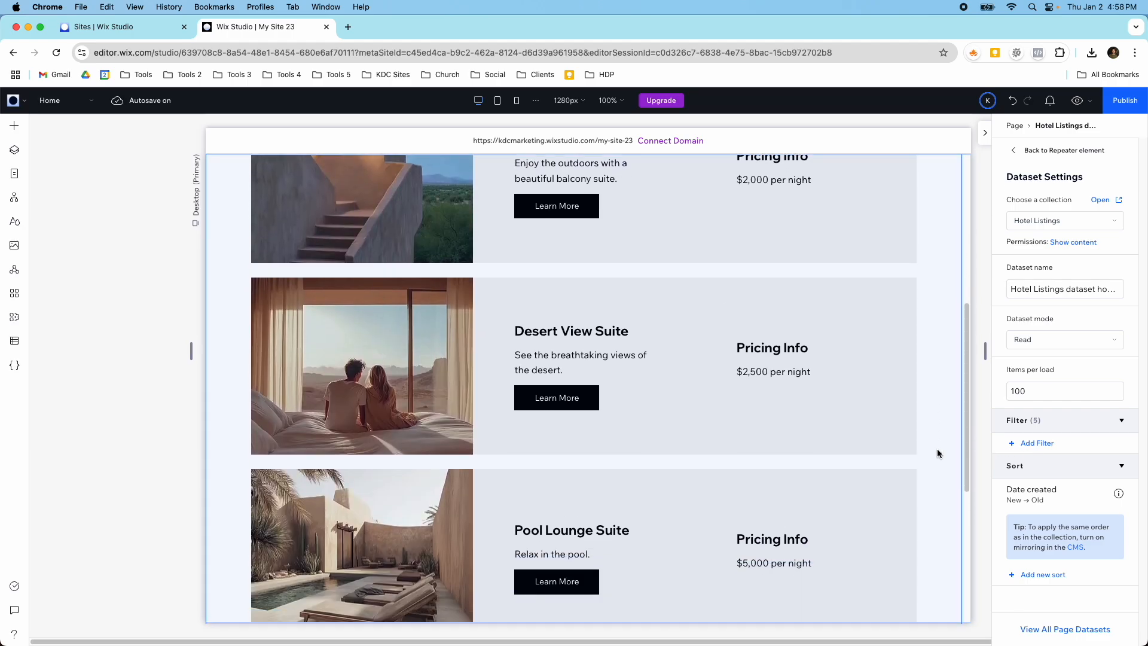
pyautogui.scroll(-6, 937, 448)
pyautogui.scroll(5, 812, 428)
pyautogui.scroll(-4, 811, 428)
pyautogui.scroll(8, 786, 410)
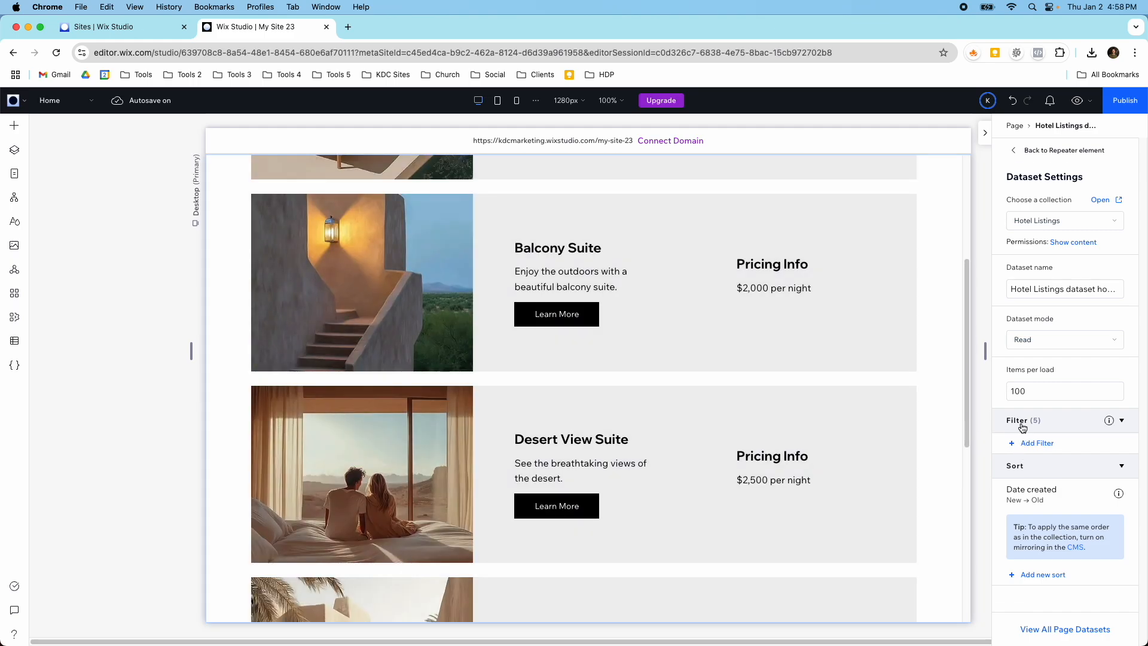
# Review the dataset mode choices for the Hotel Listings dataset and keep the mode at Read
pyautogui.click(1045, 341)
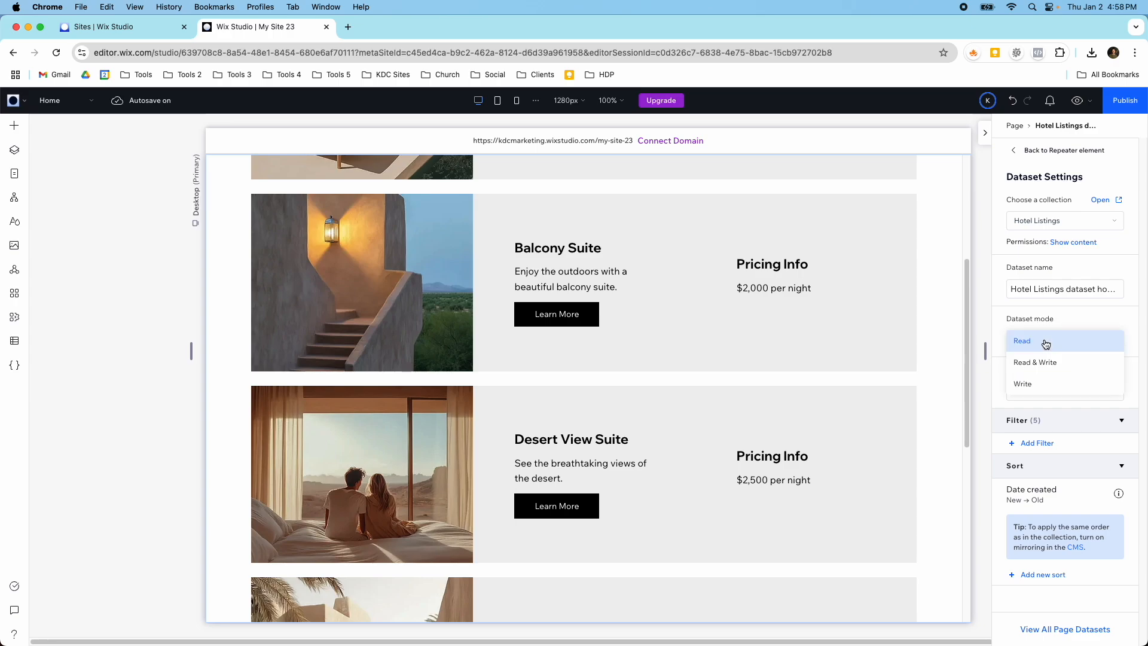
pyautogui.click(1045, 343)
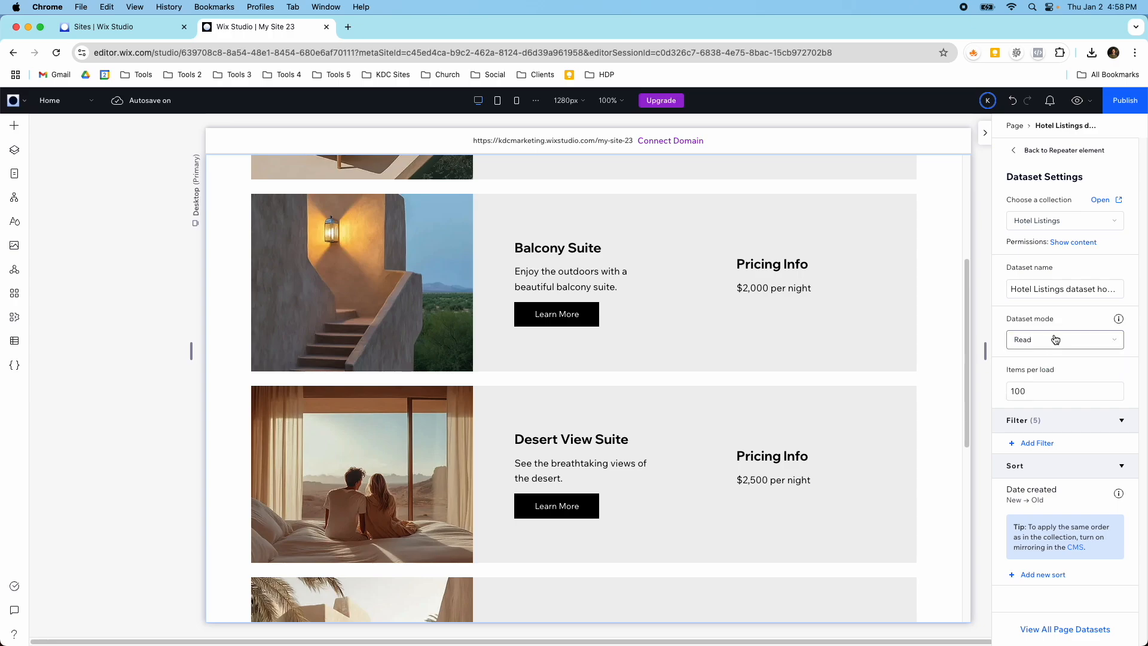
pyautogui.click(1057, 340)
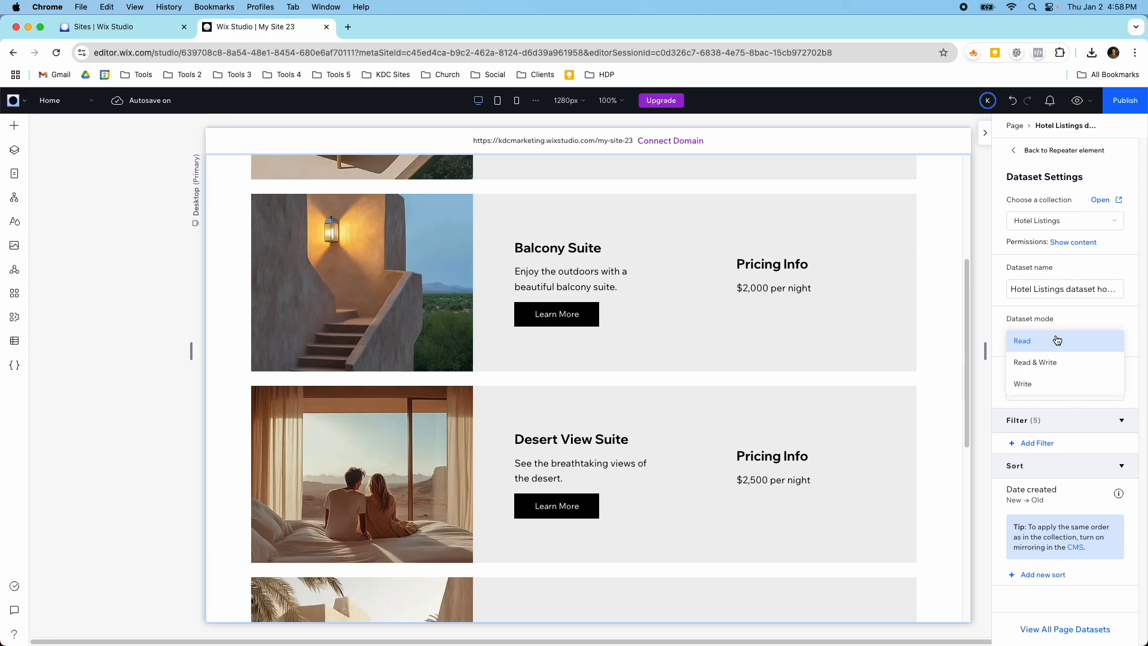
pyautogui.click(1056, 340)
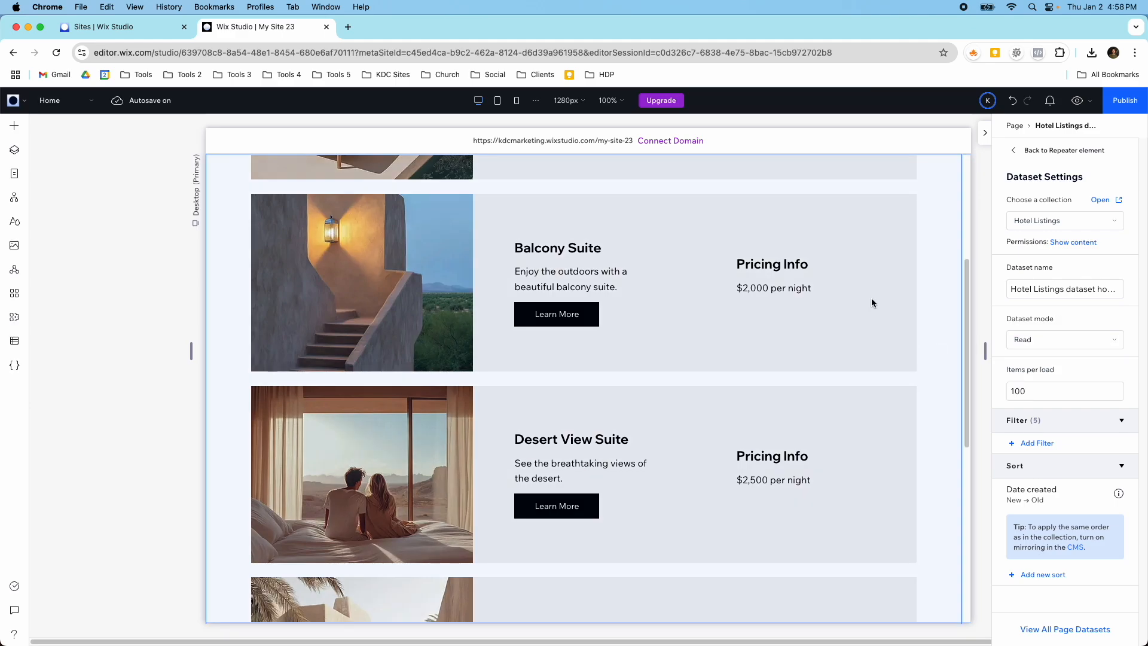
pyautogui.click(1019, 341)
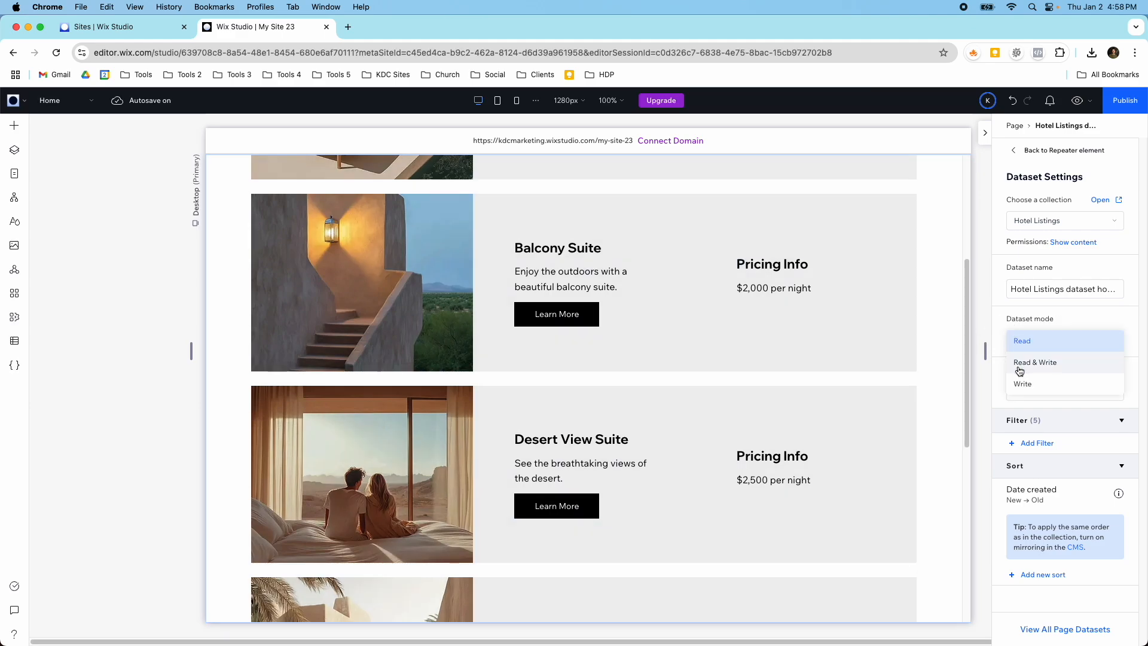
pyautogui.click(1023, 346)
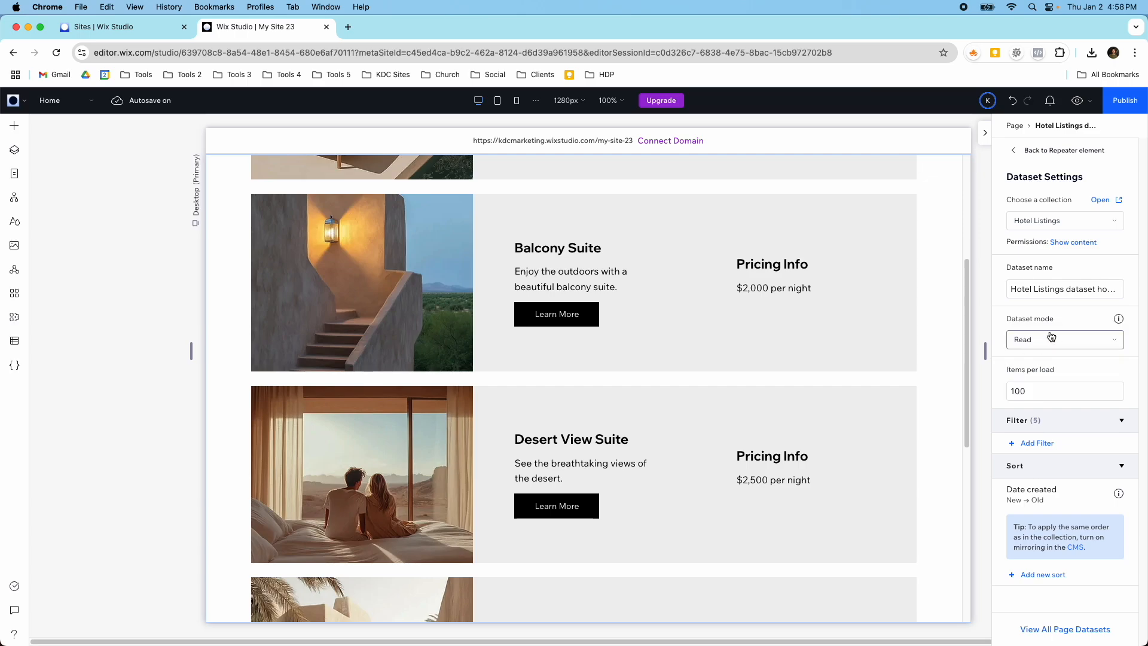
# Look over the Home page's suite listings, then view all datasets used on the page
pyautogui.scroll(-4, 936, 357)
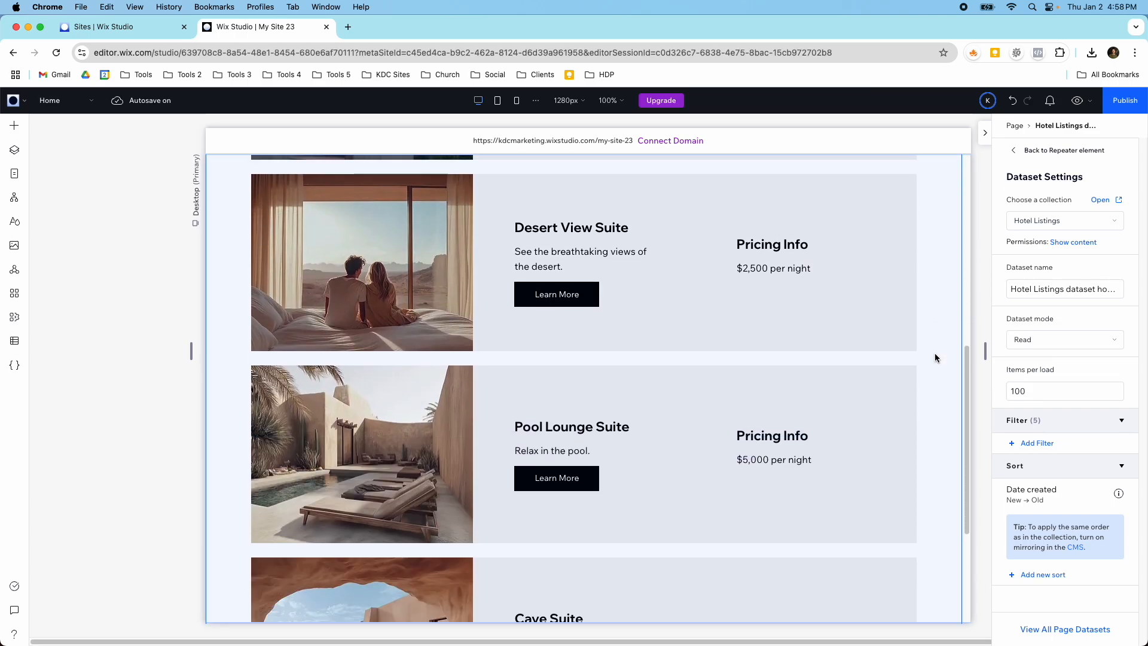
pyautogui.scroll(7, 936, 358)
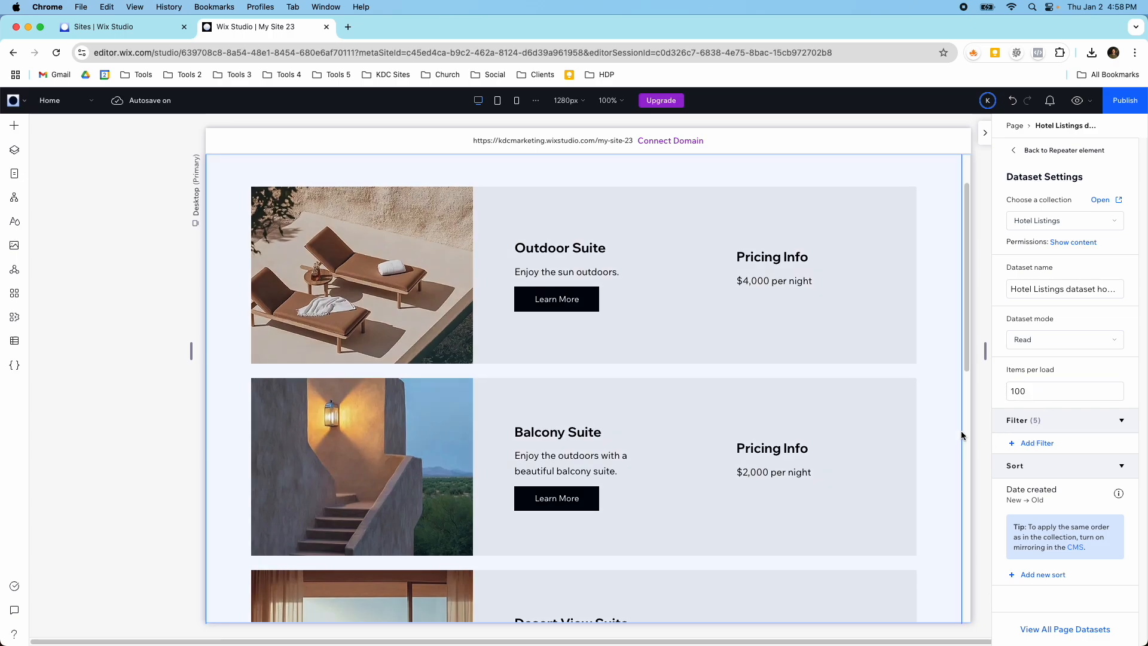
pyautogui.scroll(2, 961, 434)
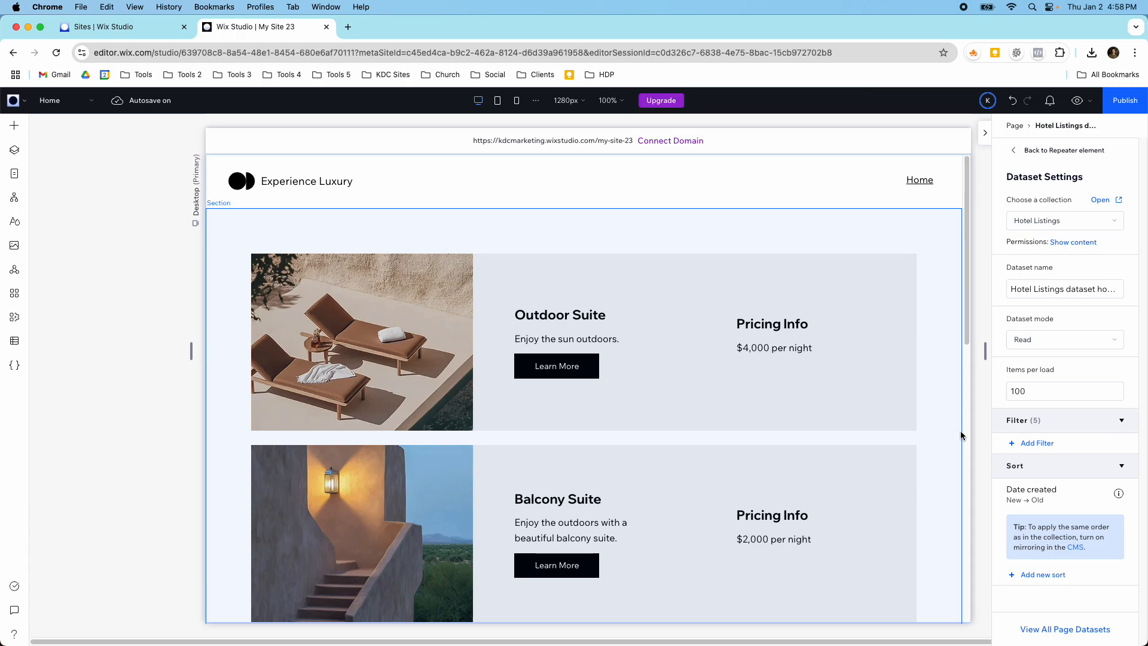
pyautogui.click(1064, 629)
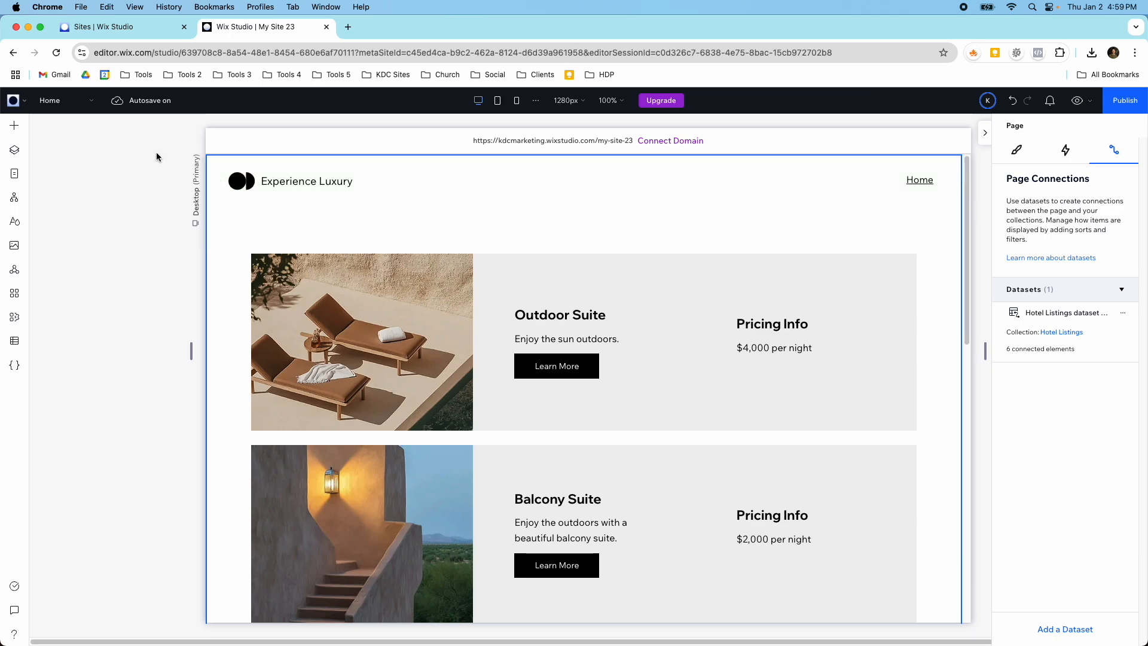
# Switch to the Hotel Listings item page and look over its image, long description and gallery
pyautogui.click(59, 102)
pyautogui.click(85, 167)
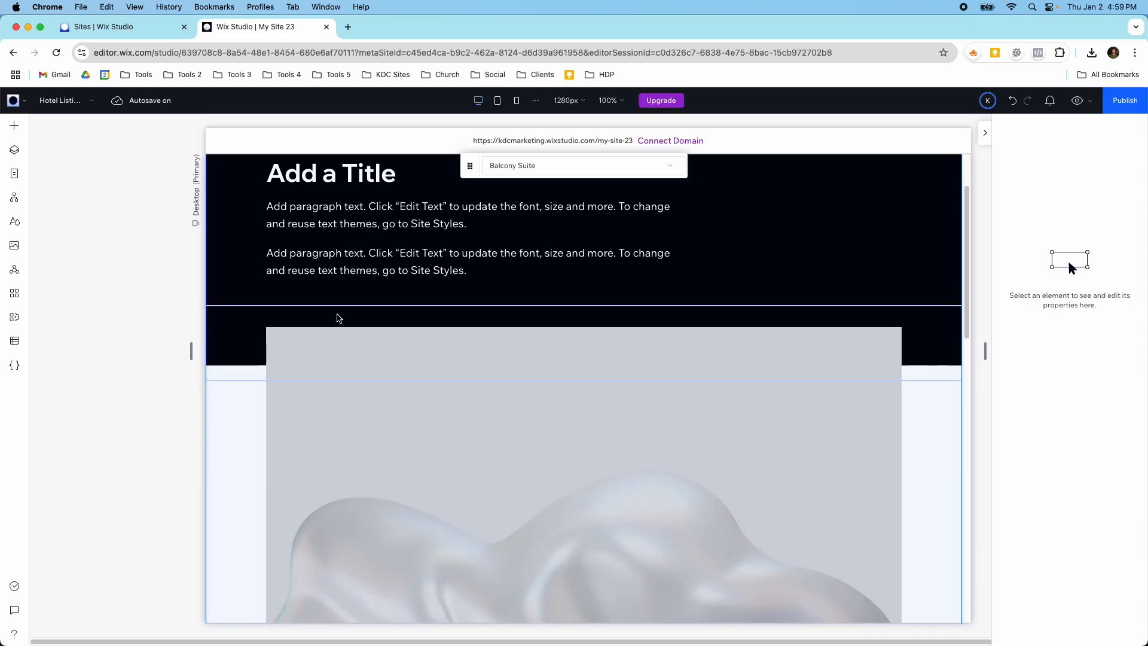
pyautogui.scroll(-15, 338, 317)
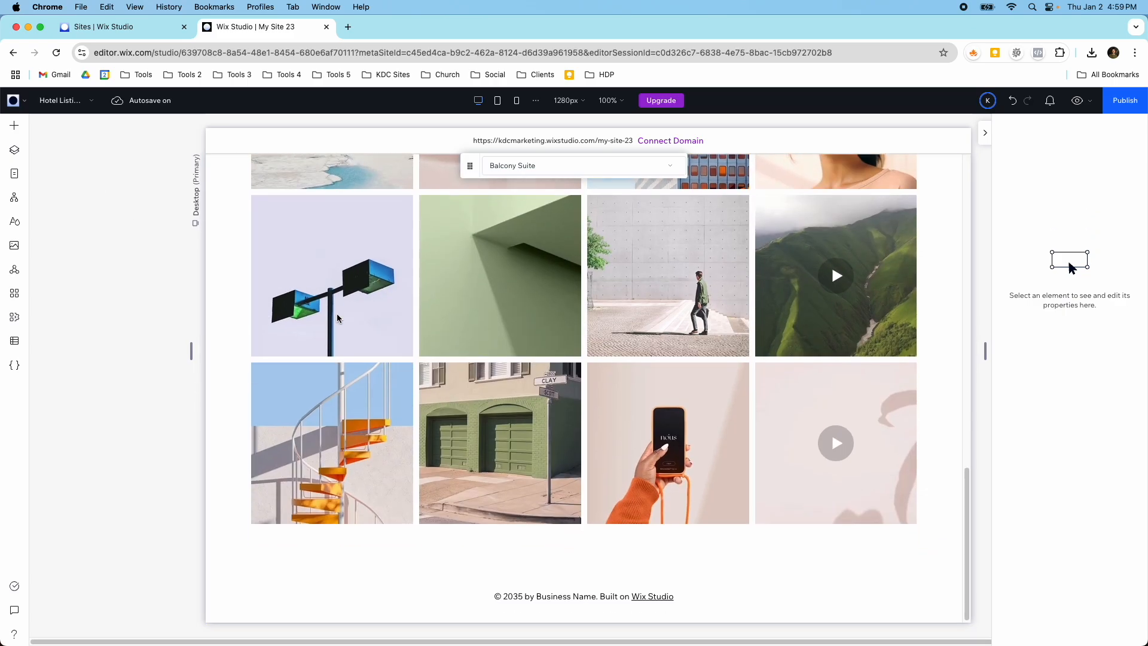
pyautogui.scroll(10, 338, 318)
# View the site's collections and check the options for creating a collection without making one
pyautogui.click(14, 340)
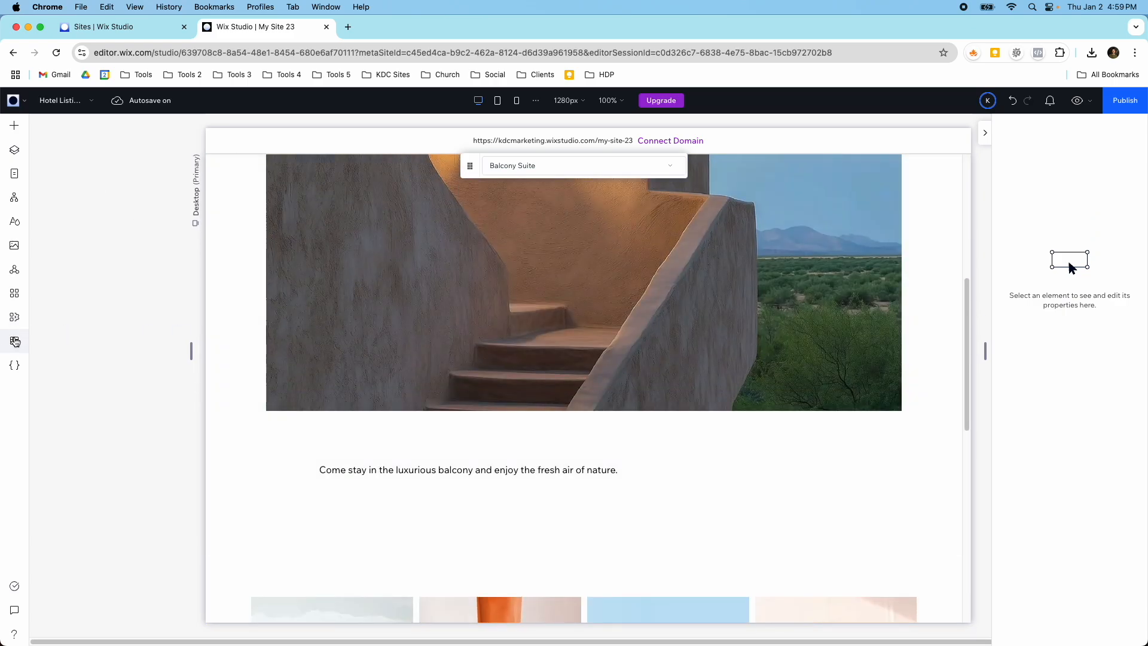
pyautogui.click(98, 160)
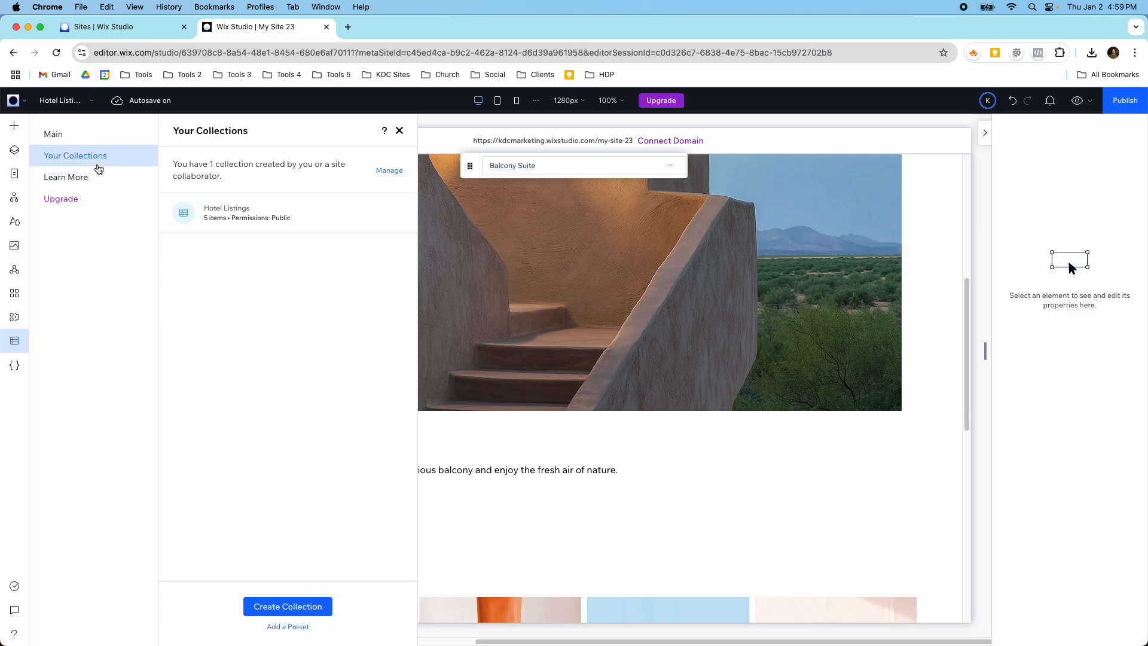
pyautogui.click(286, 602)
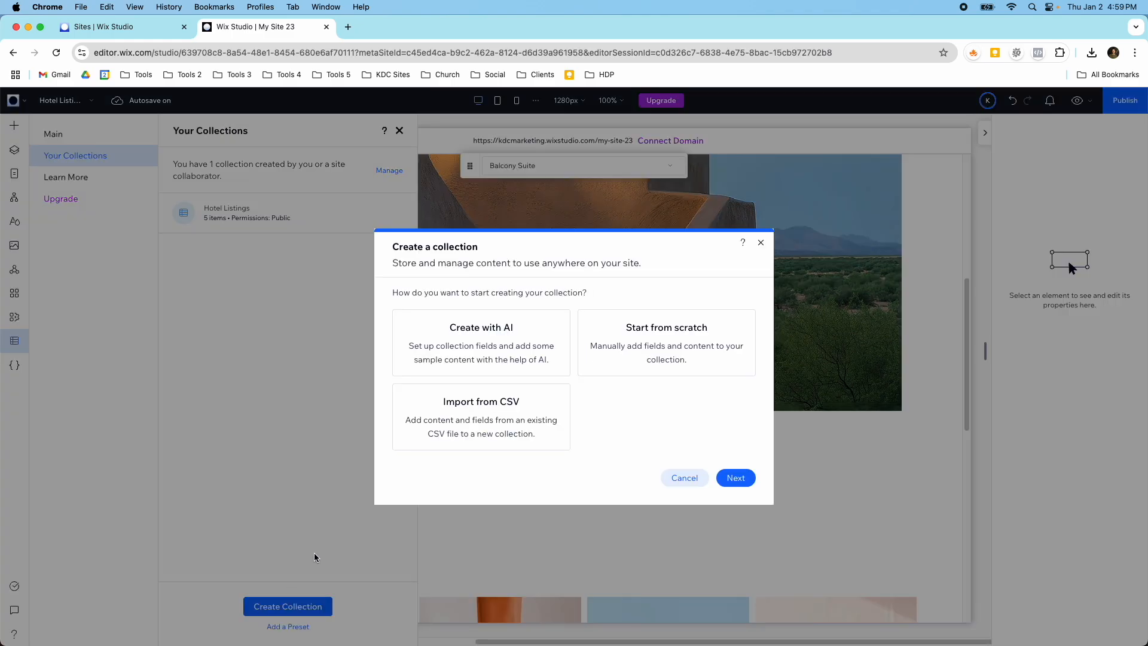
pyautogui.click(698, 477)
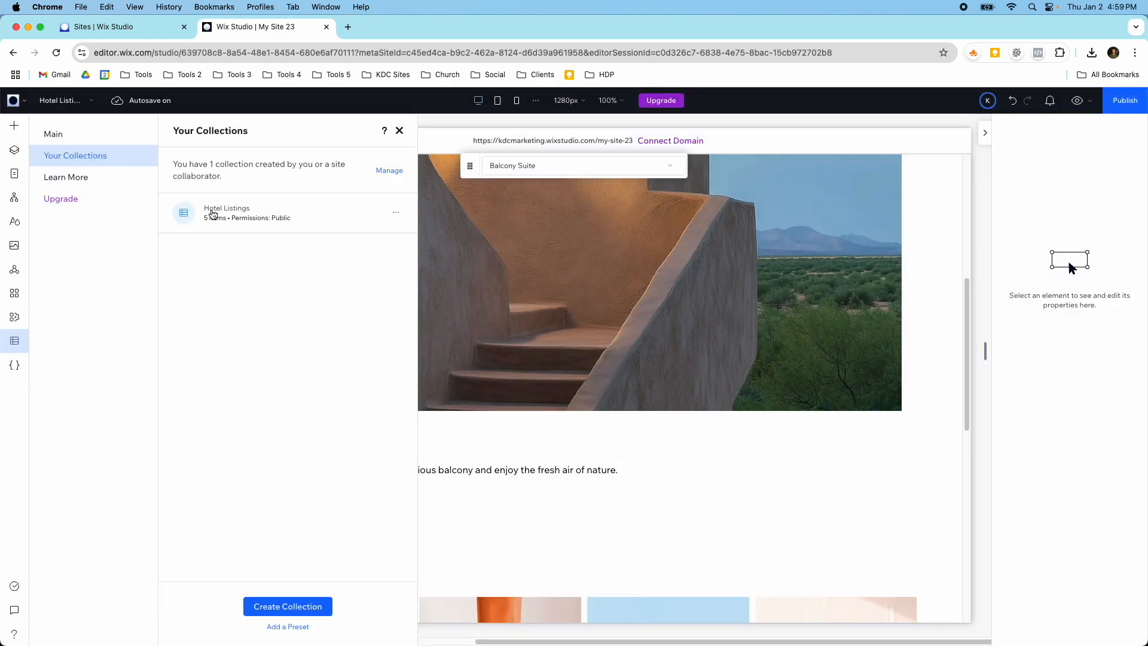
# Open the Hotel Listings collection, review the visibility status options for Outdoor Suite, and return to the item page
pyautogui.click(211, 216)
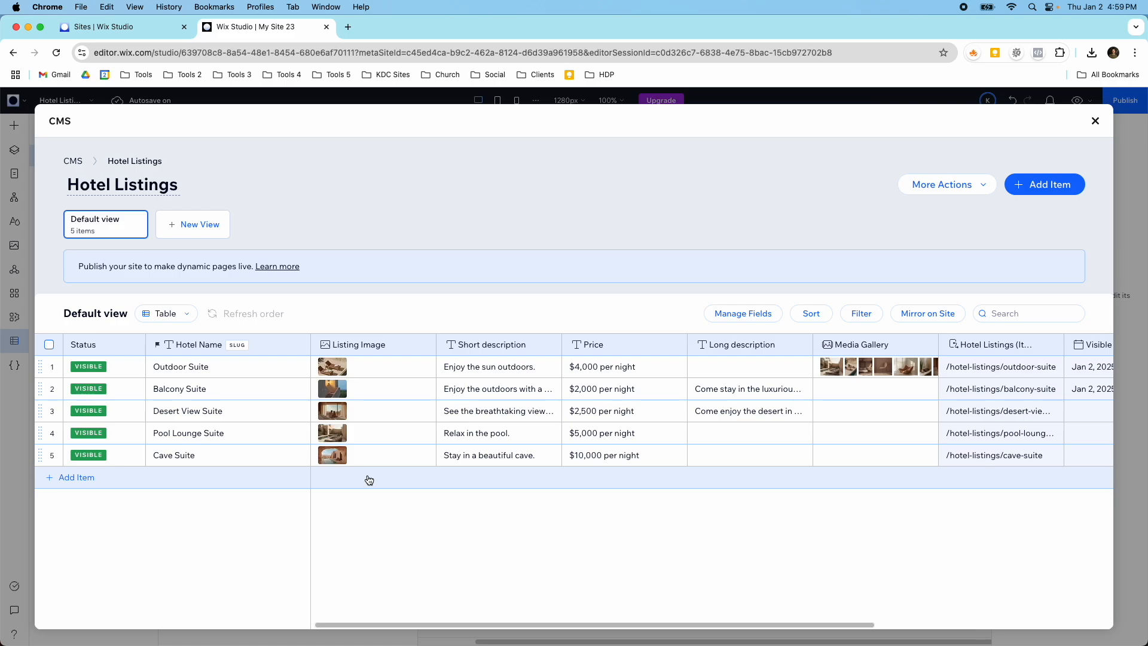
pyautogui.click(109, 366)
pyautogui.click(134, 368)
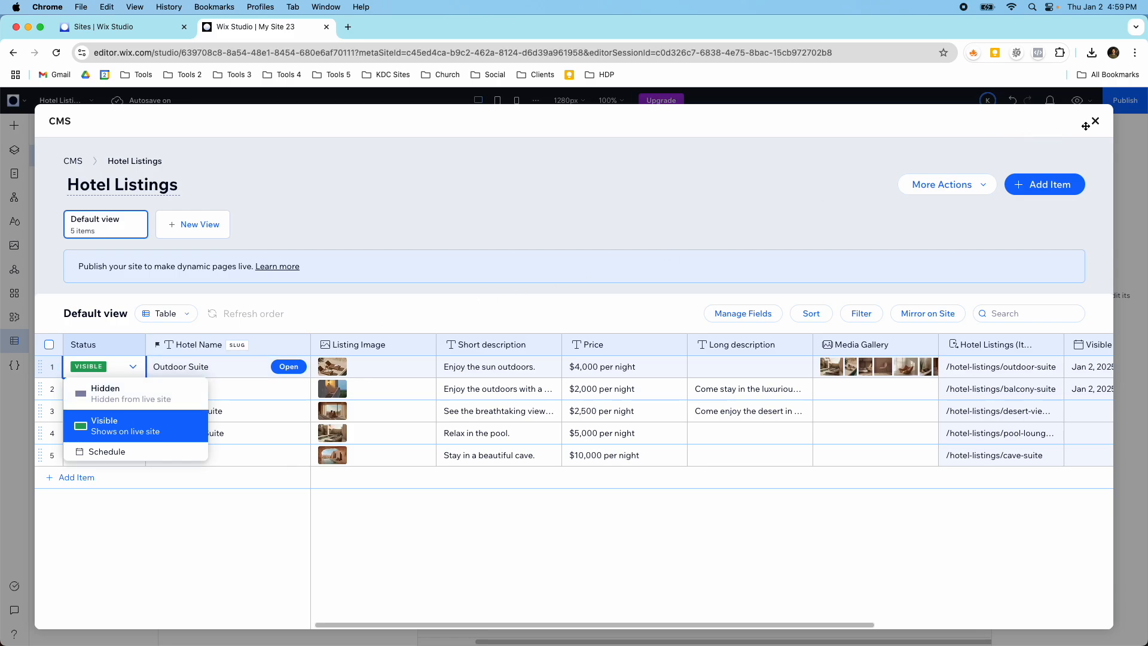
pyautogui.click(1094, 122)
pyautogui.click(399, 129)
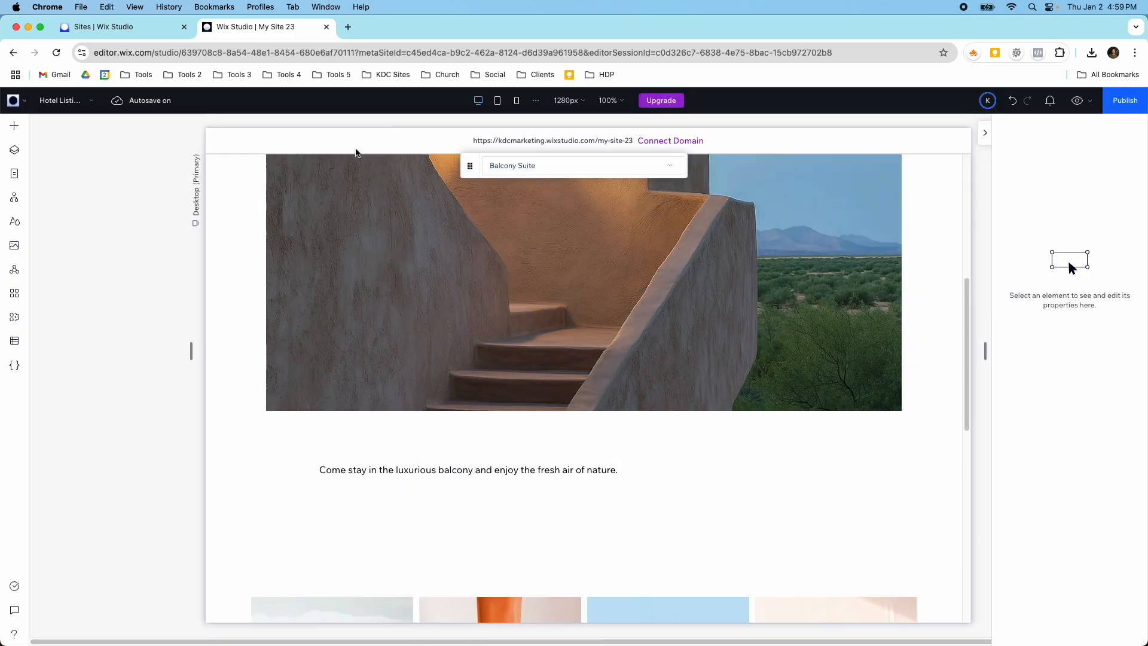
# Return to the Home page, select the Outdoor Suite item inside the repeater, and look over all the listings
pyautogui.click(82, 102)
pyautogui.click(61, 131)
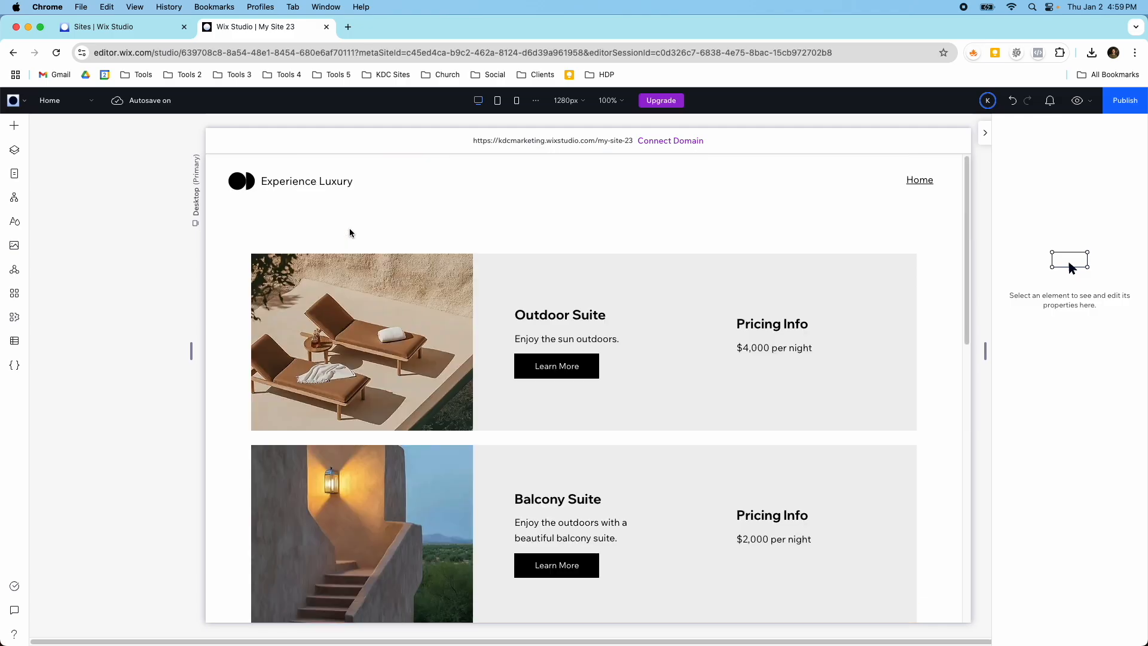
pyautogui.click(489, 286)
pyautogui.click(489, 286)
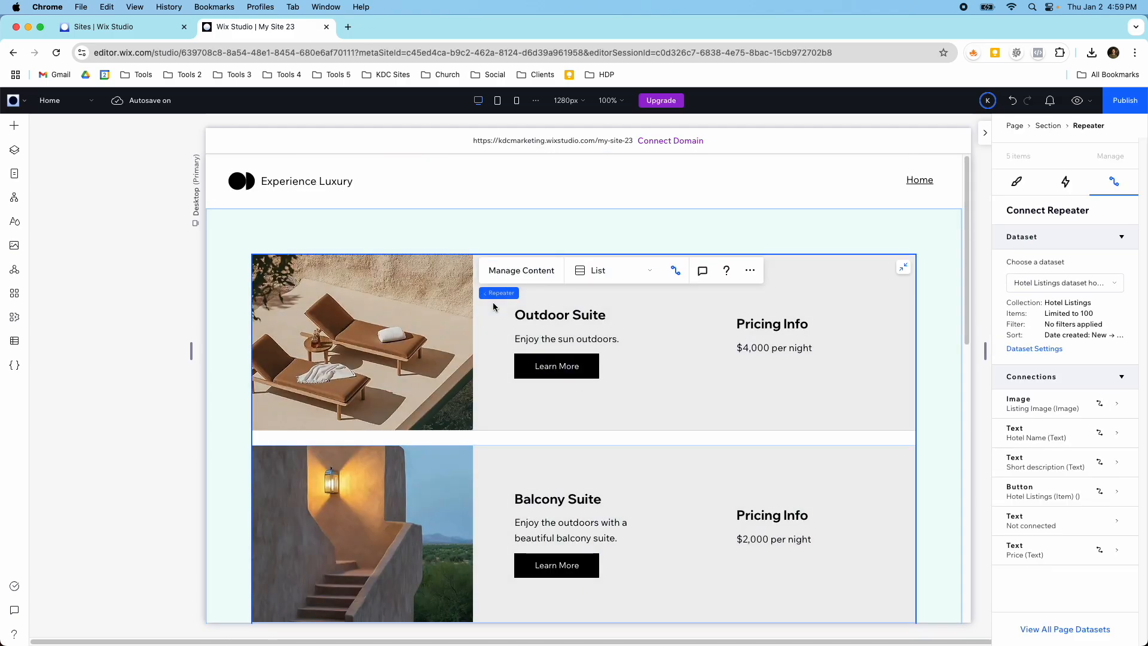
pyautogui.click(486, 325)
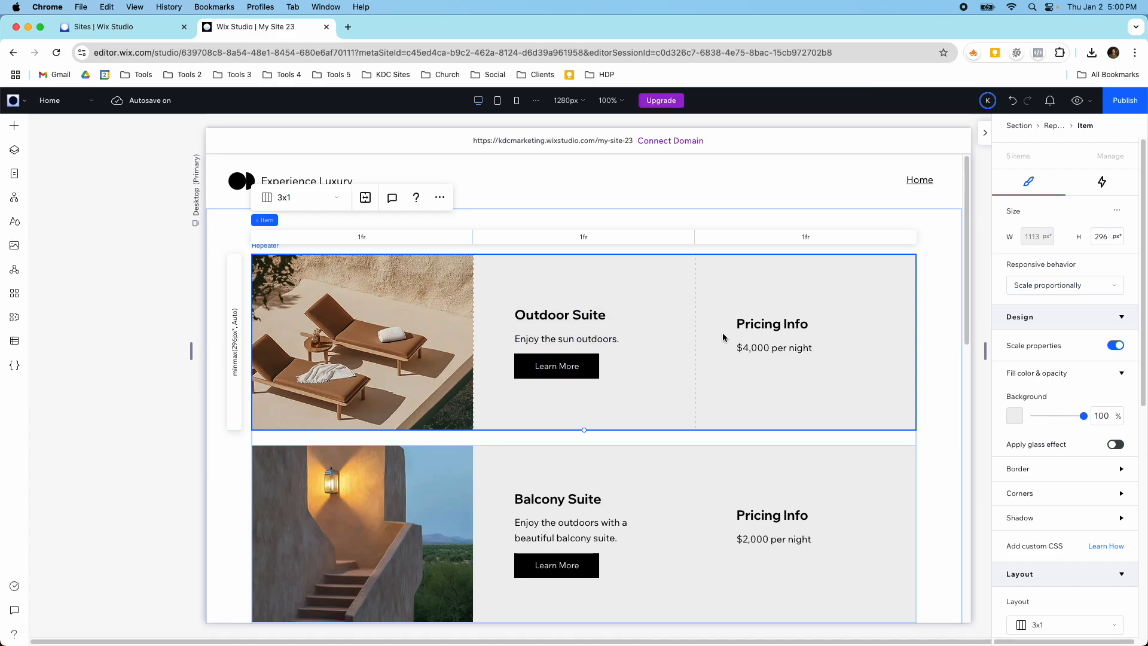
pyautogui.scroll(-2, 726, 419)
pyautogui.scroll(-10, 726, 425)
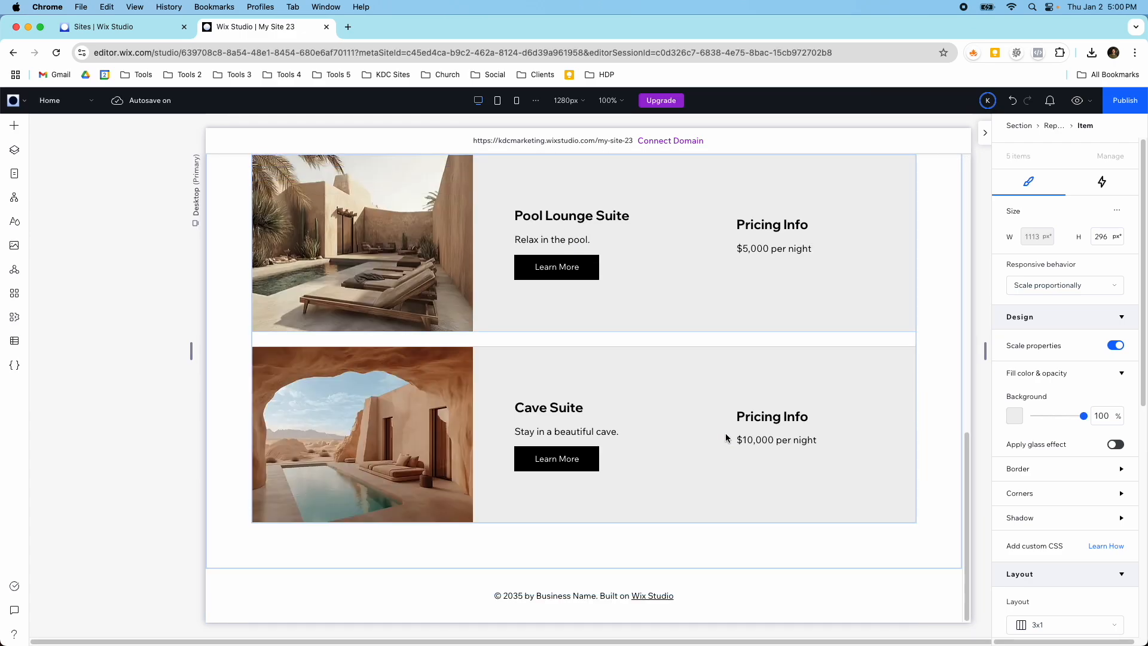
pyautogui.scroll(12, 725, 433)
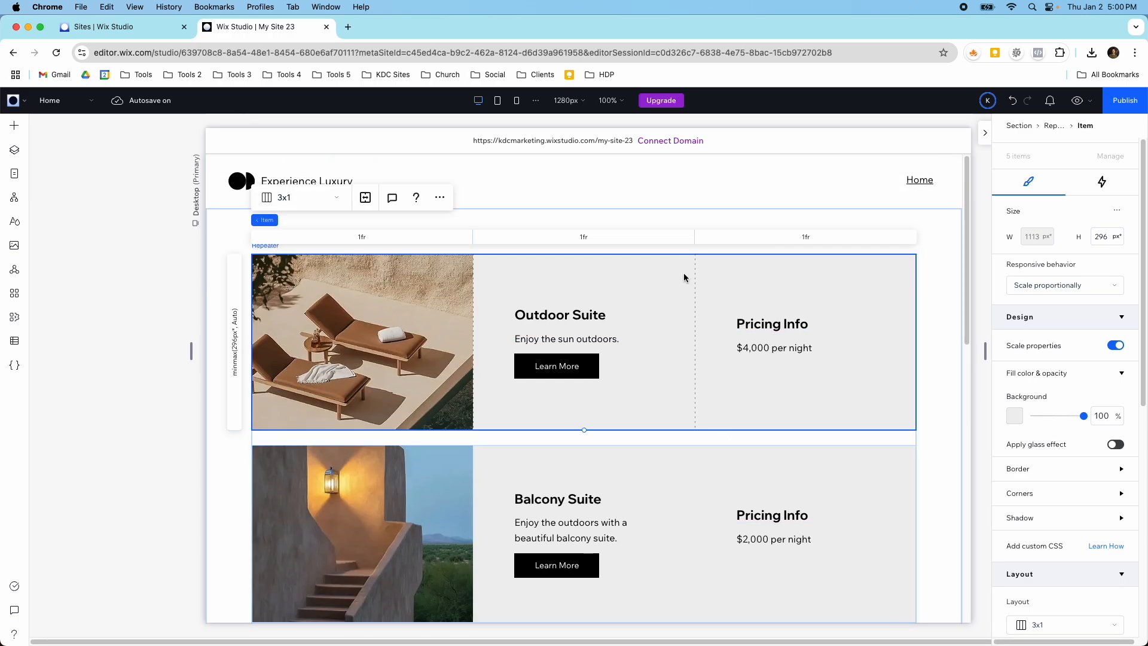
# Check how the listings look at the mobile and tablet breakpoints, then return to the desktop view
pyautogui.click(517, 101)
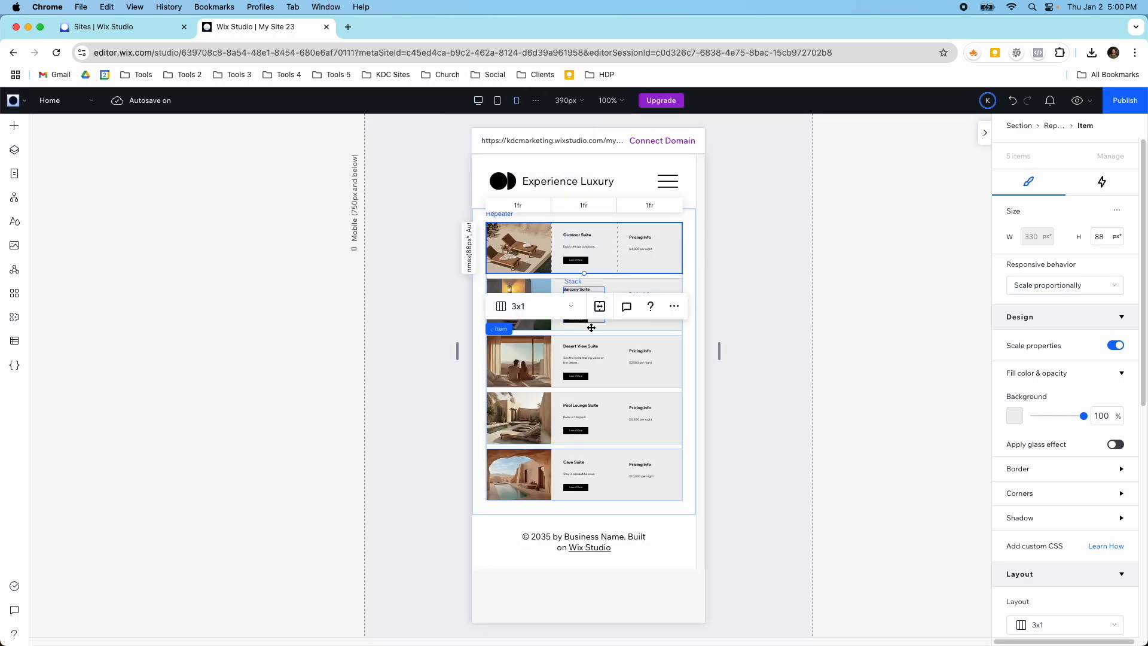
pyautogui.click(499, 103)
pyautogui.click(477, 100)
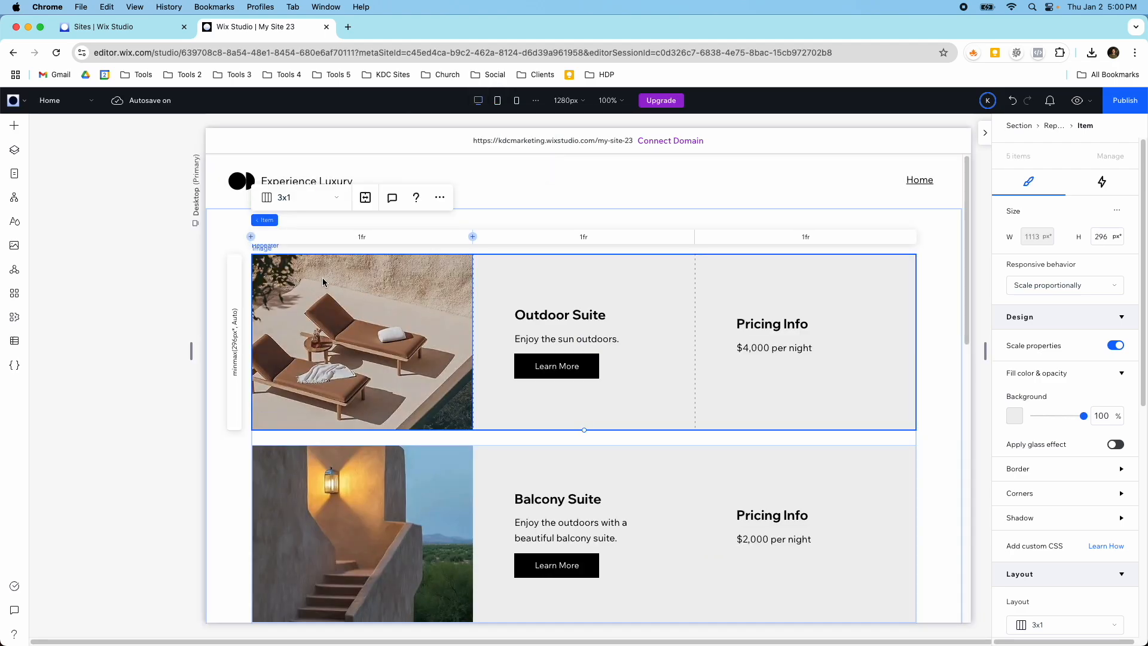
# Generate a responsive design with AI for the Home page section containing the hotel listings repeater
pyautogui.click(234, 226)
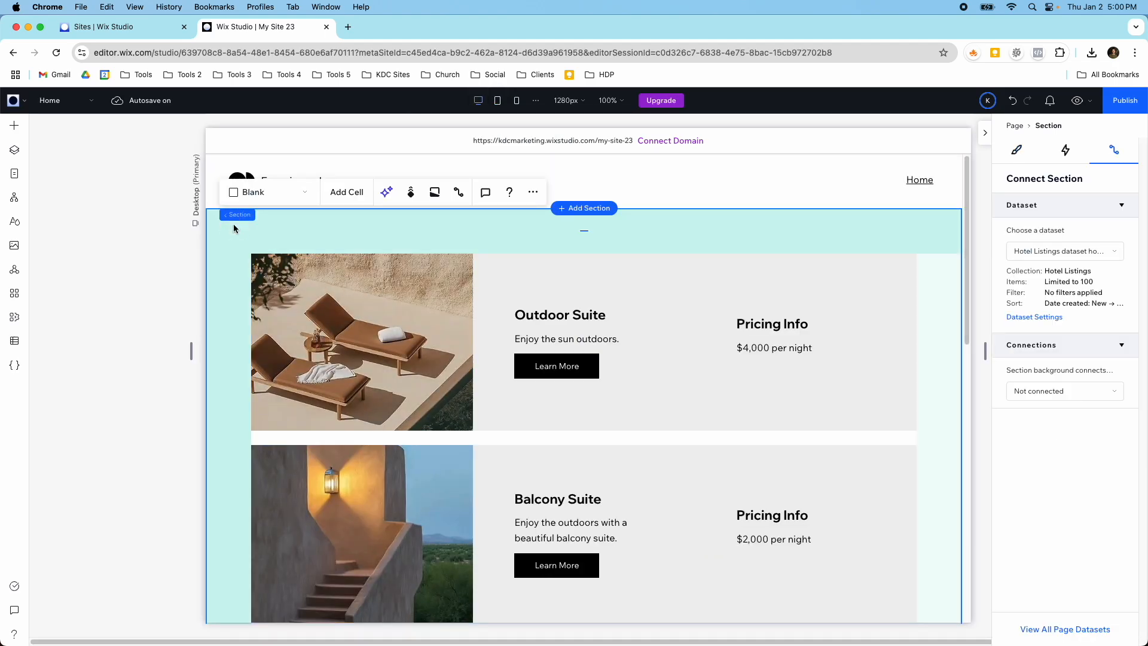
pyautogui.click(387, 192)
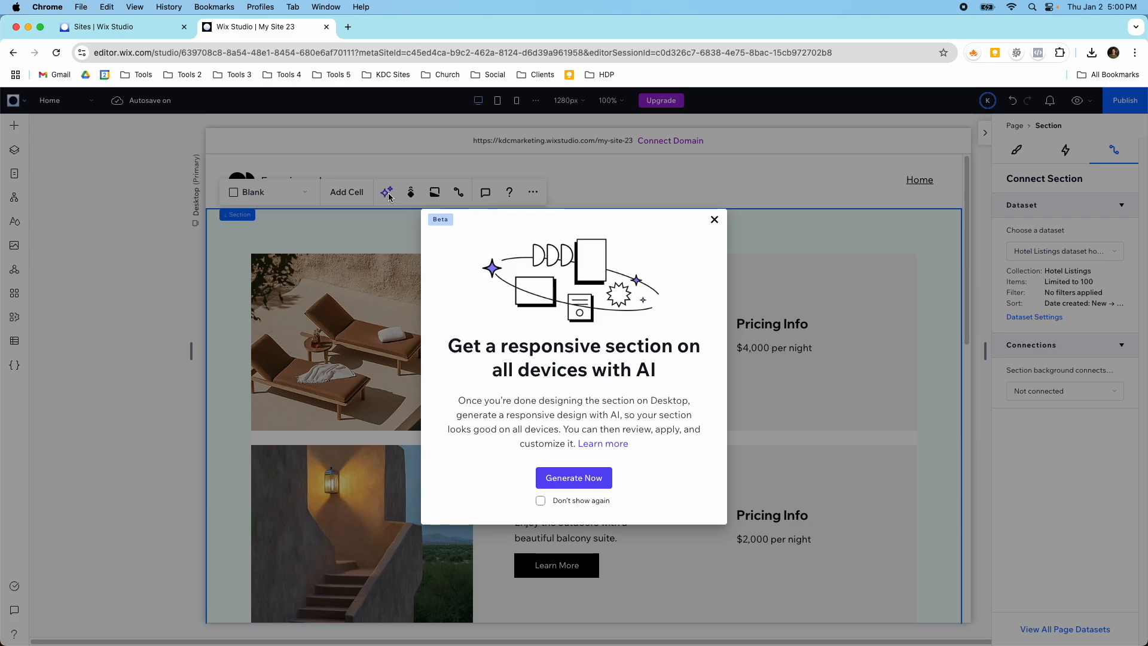
pyautogui.click(549, 477)
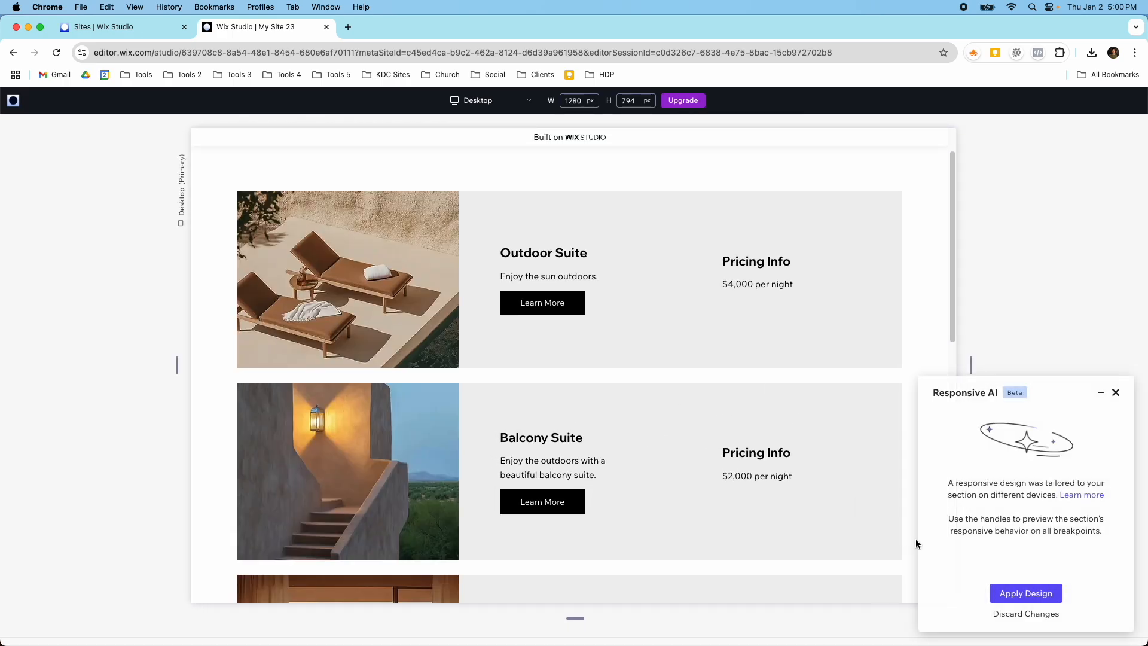
# Apply the AI-generated responsive design to the listings section and check it at the mobile breakpoint
pyautogui.click(1004, 593)
pyautogui.click(517, 101)
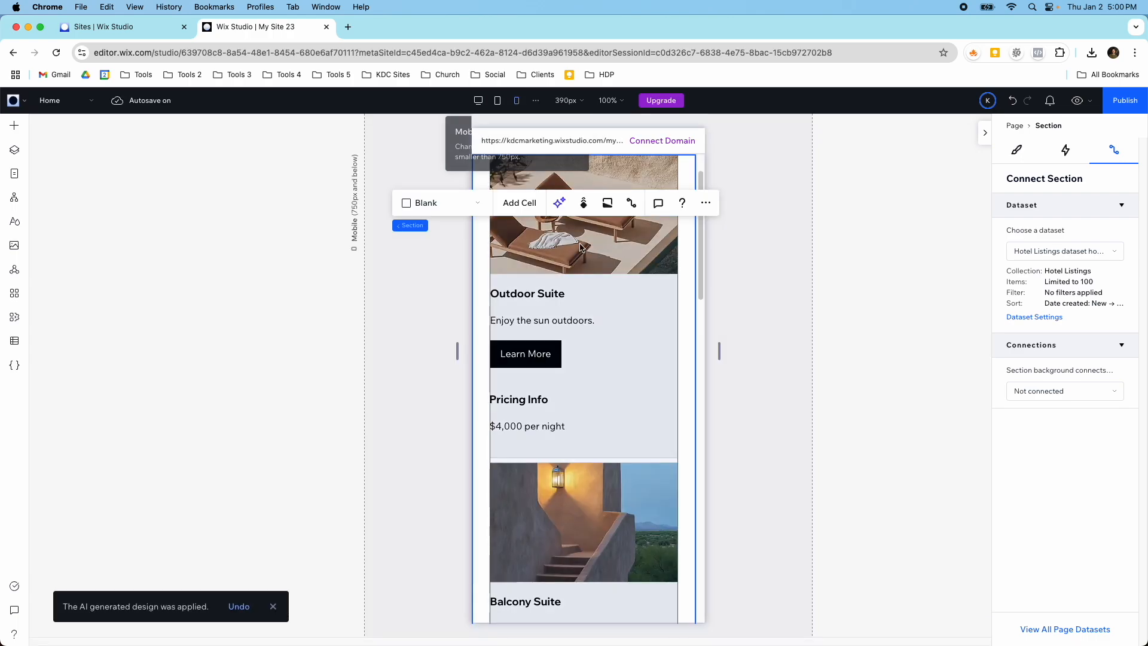
pyautogui.scroll(-3, 605, 326)
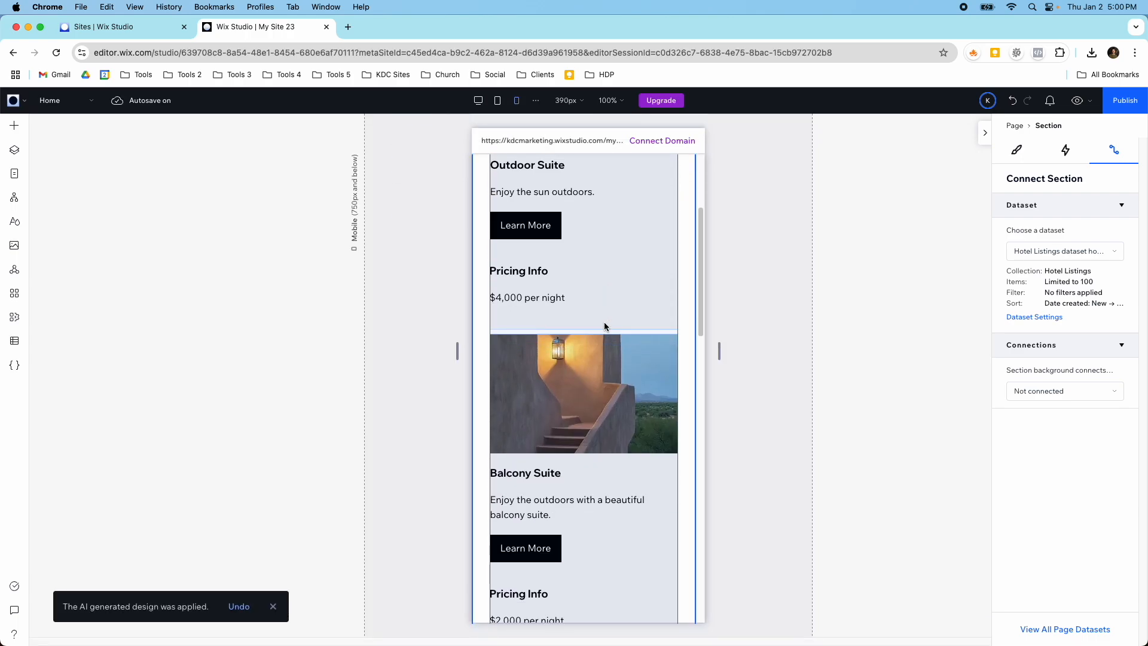
pyautogui.scroll(2, 604, 322)
# Center-align the items of both the suite details stack and the Pricing Info stack at the mobile breakpoint
pyautogui.click(579, 311)
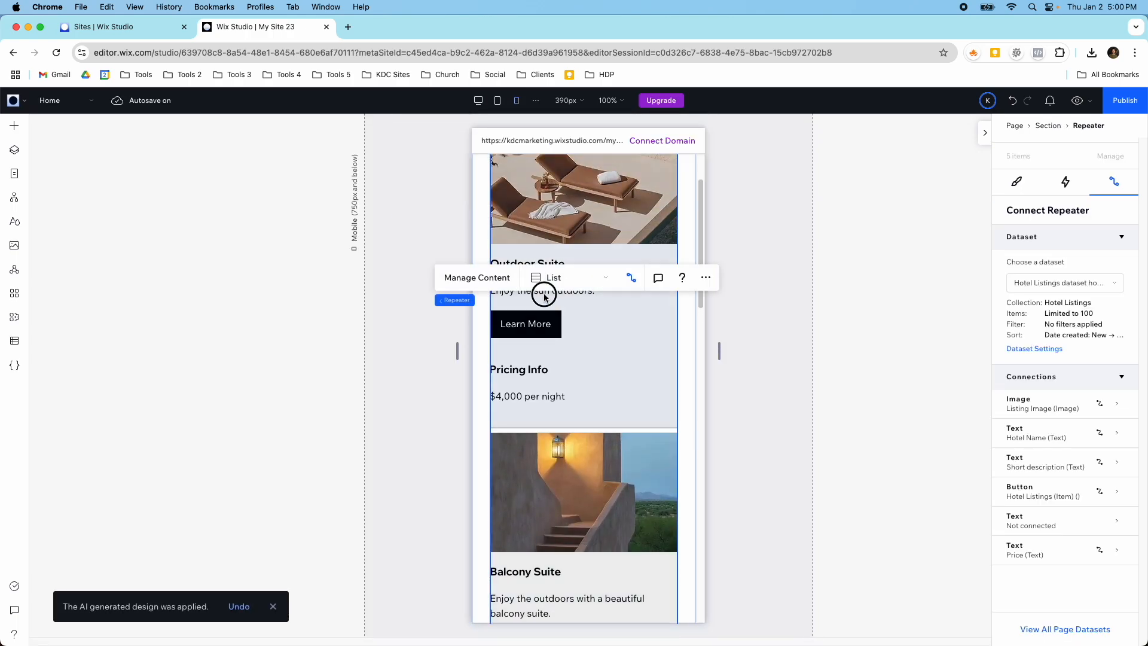
pyautogui.click(542, 296)
pyautogui.click(542, 296)
pyautogui.scroll(-5, 1028, 412)
pyautogui.click(1041, 446)
pyautogui.click(582, 401)
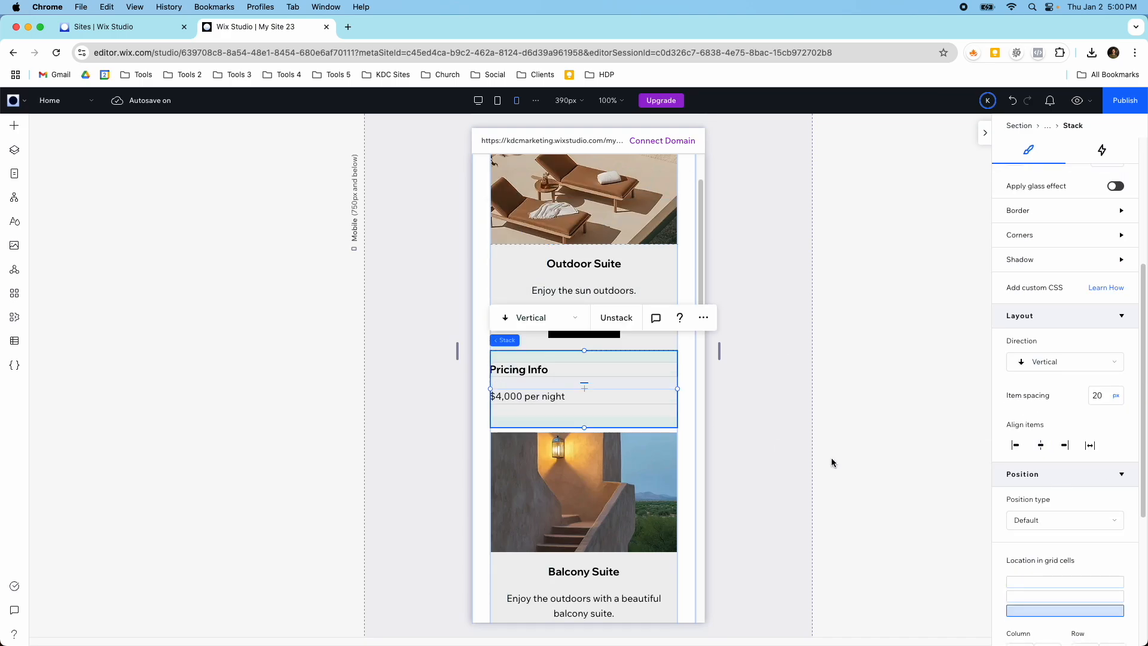
pyautogui.click(1041, 445)
pyautogui.scroll(2, 658, 281)
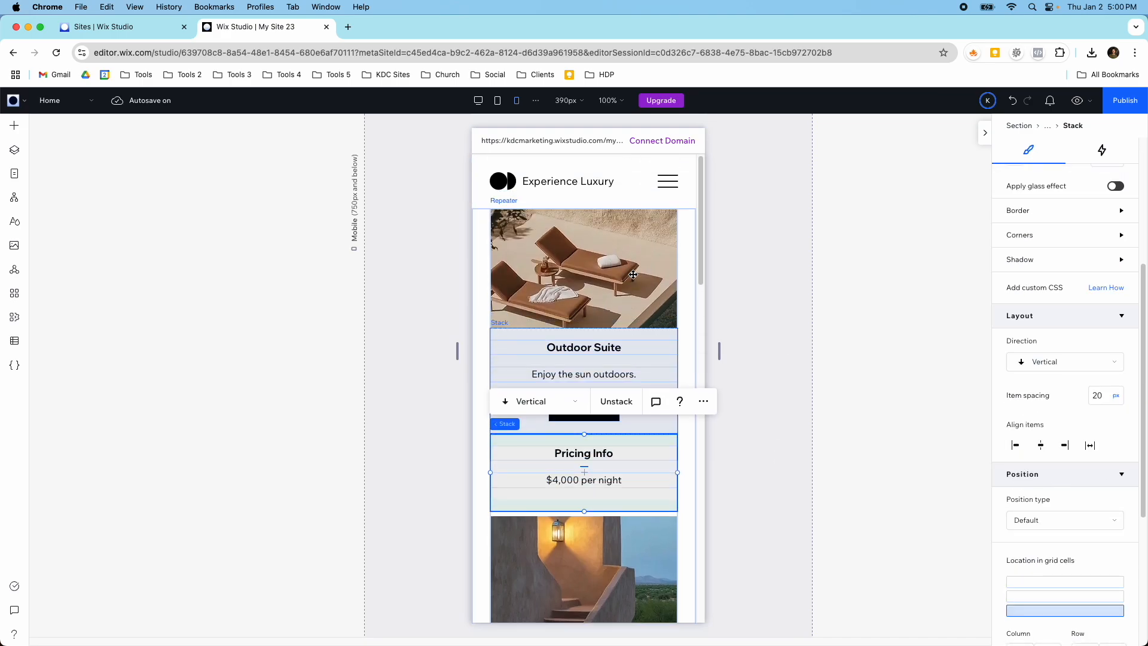
# Look over the mobile listings and set the repeater's vertical gap between items to 24 px*
pyautogui.scroll(-4, 626, 278)
pyautogui.scroll(-4, 626, 278)
pyautogui.scroll(8, 620, 290)
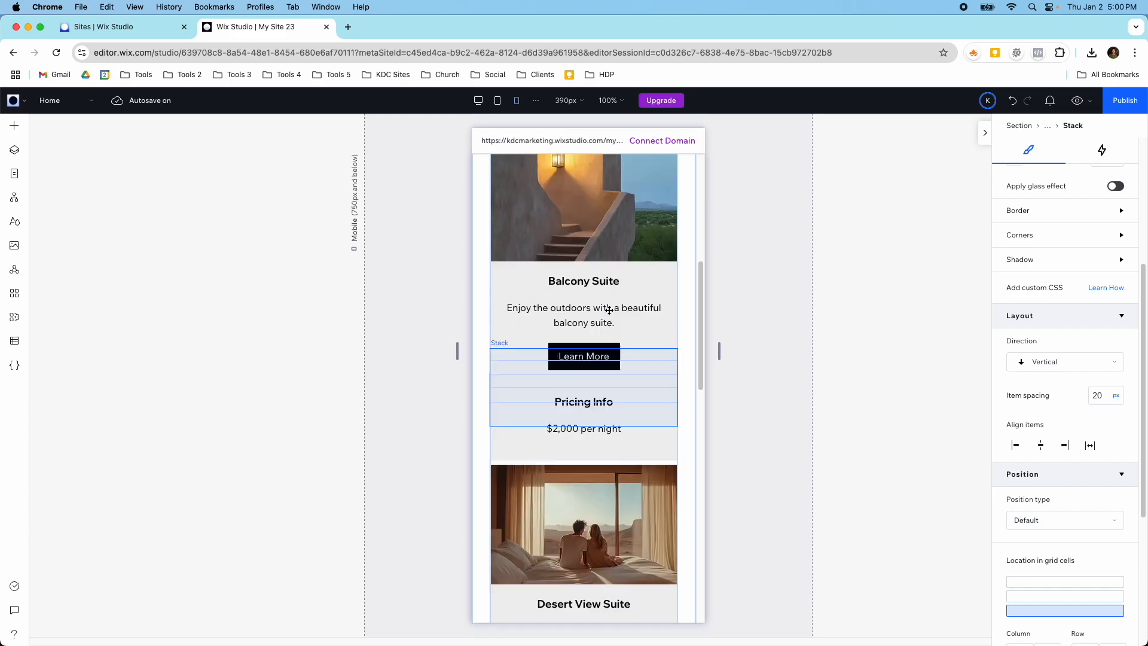
pyautogui.scroll(-6, 608, 311)
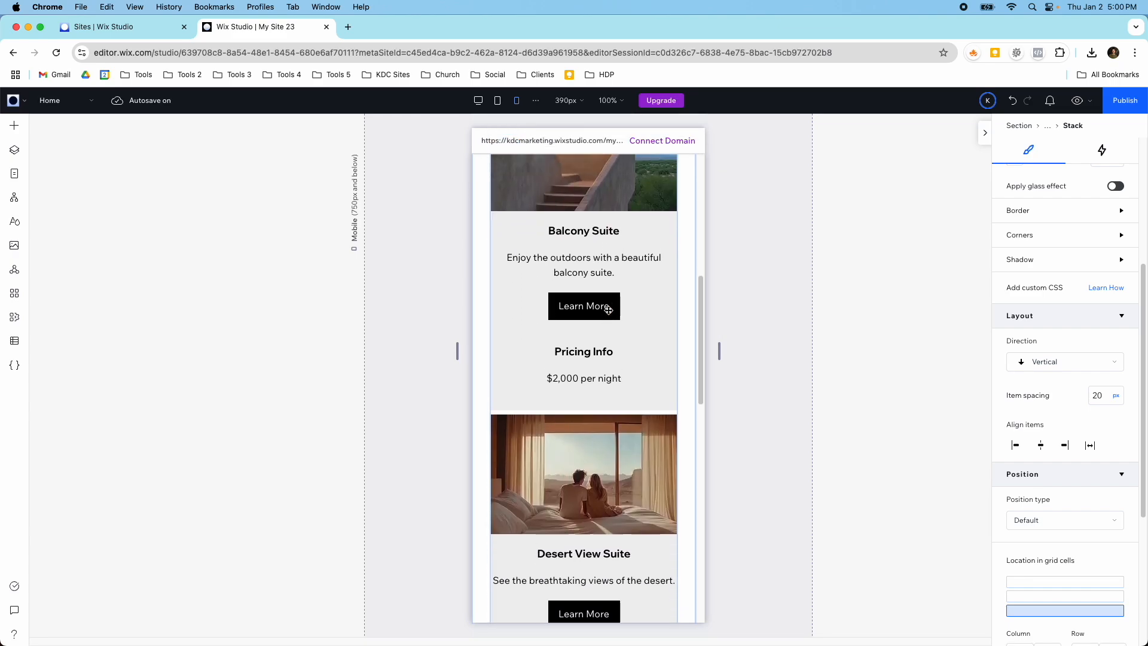
pyautogui.scroll(3, 607, 308)
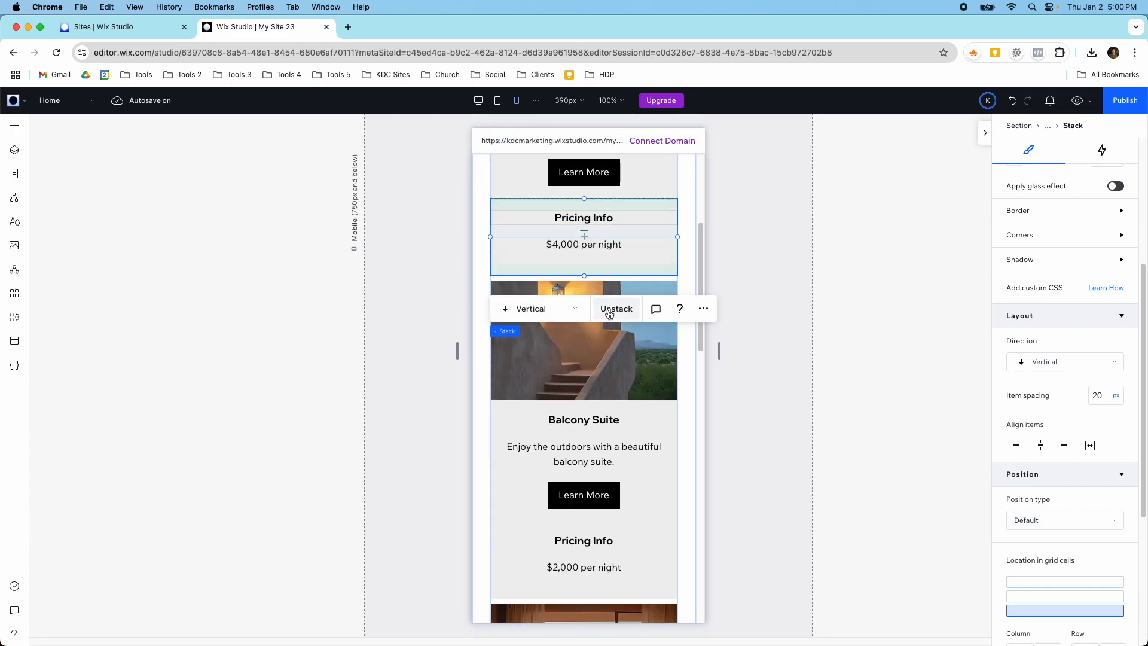
pyautogui.click(14, 150)
pyautogui.click(114, 258)
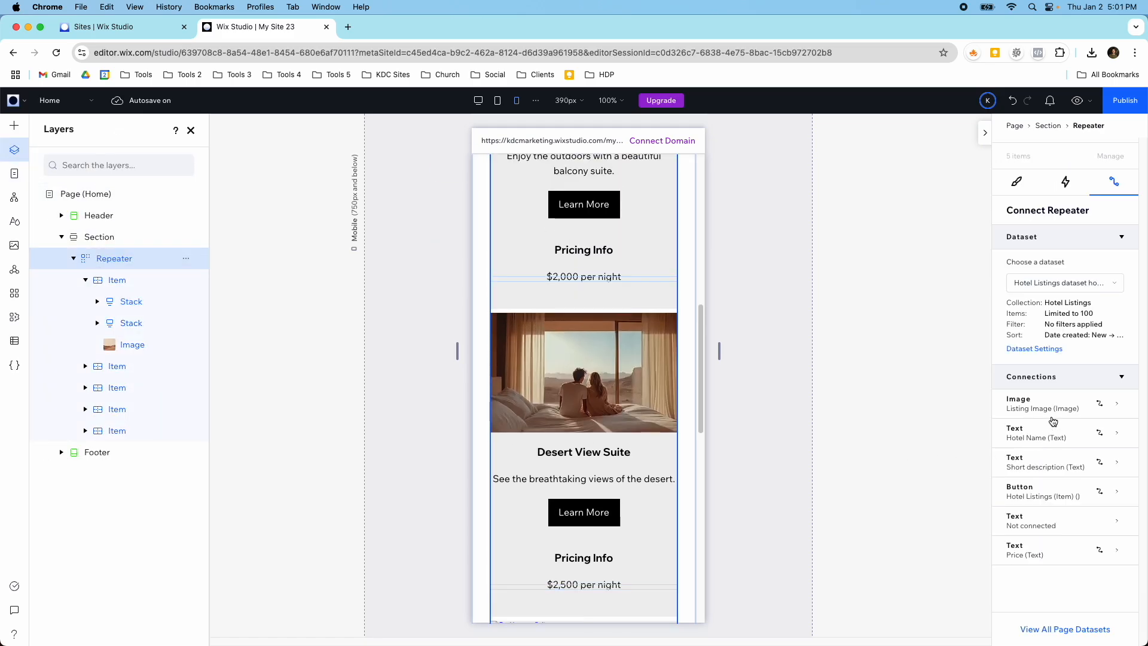
pyautogui.click(1016, 182)
pyautogui.scroll(-10, 1082, 442)
pyautogui.click(1099, 294)
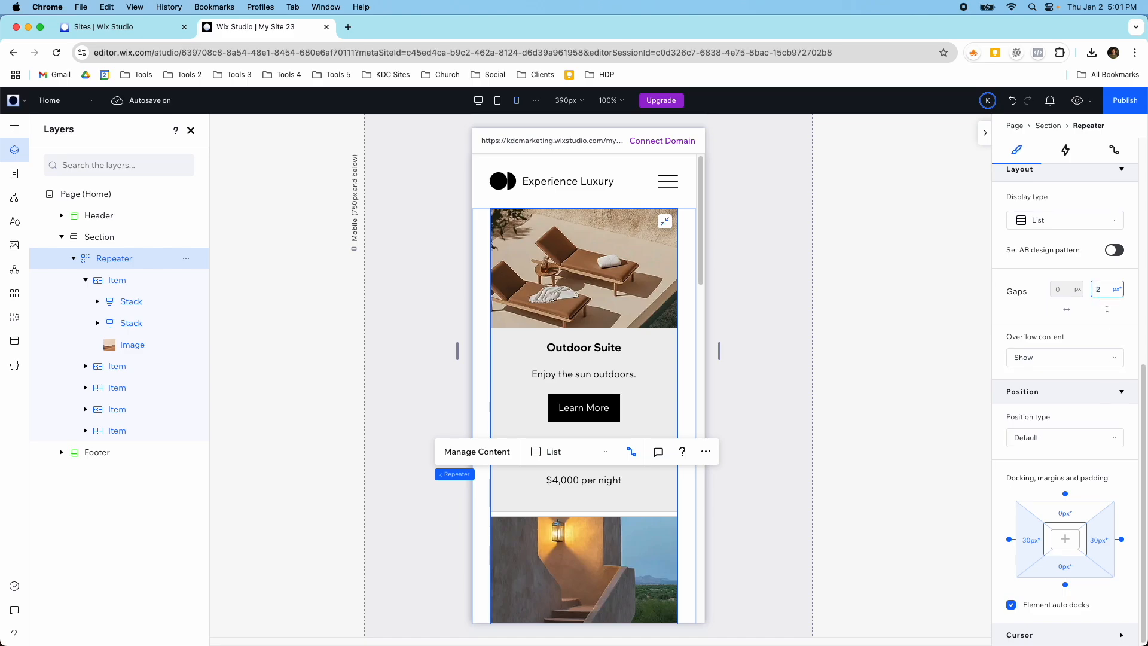
pyautogui.press('Return')
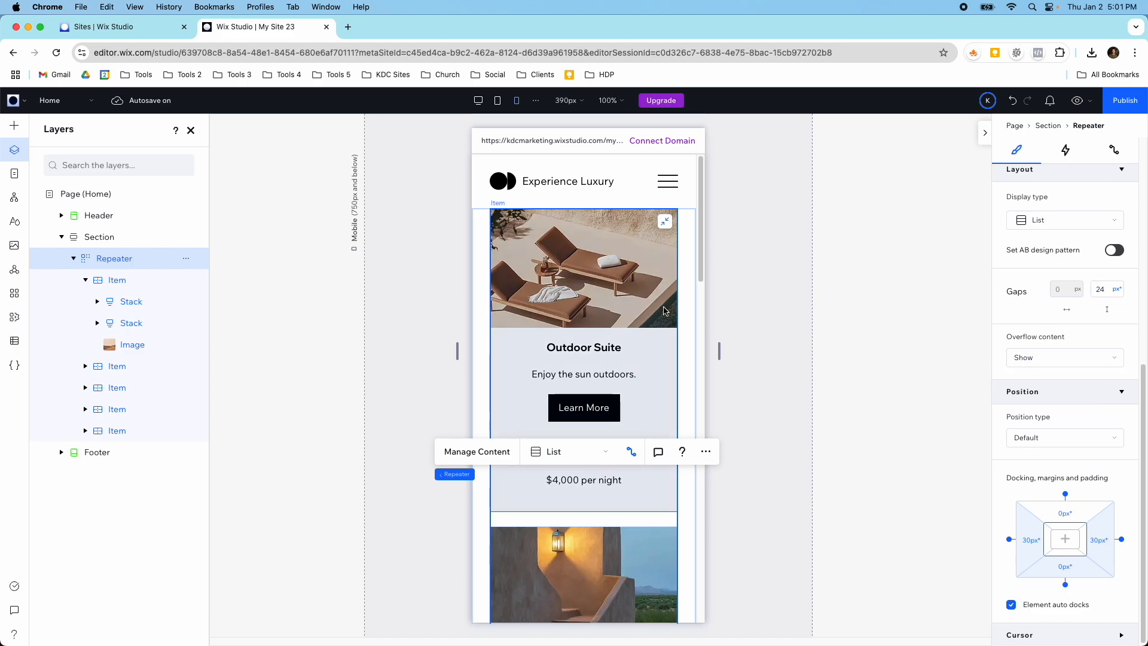
# Set the padding of the mobile listings section to 3% on all sides
pyautogui.scroll(-3, 663, 307)
pyautogui.scroll(-5, 663, 307)
pyautogui.click(685, 315)
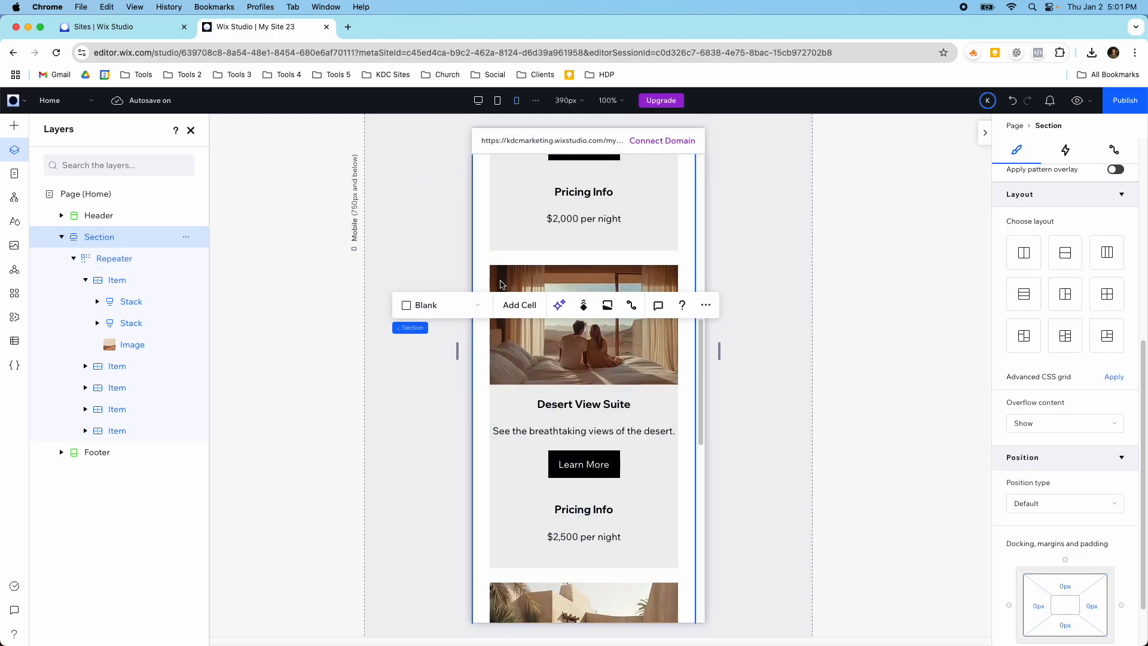
pyautogui.scroll(-2, 996, 501)
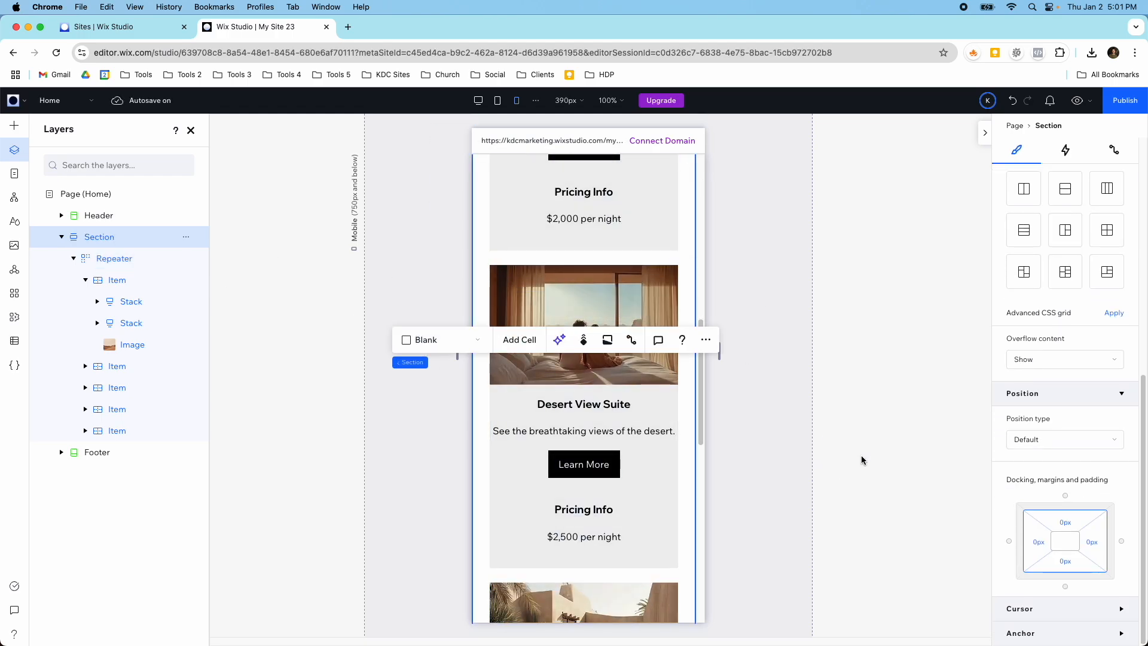
pyautogui.click(1066, 539)
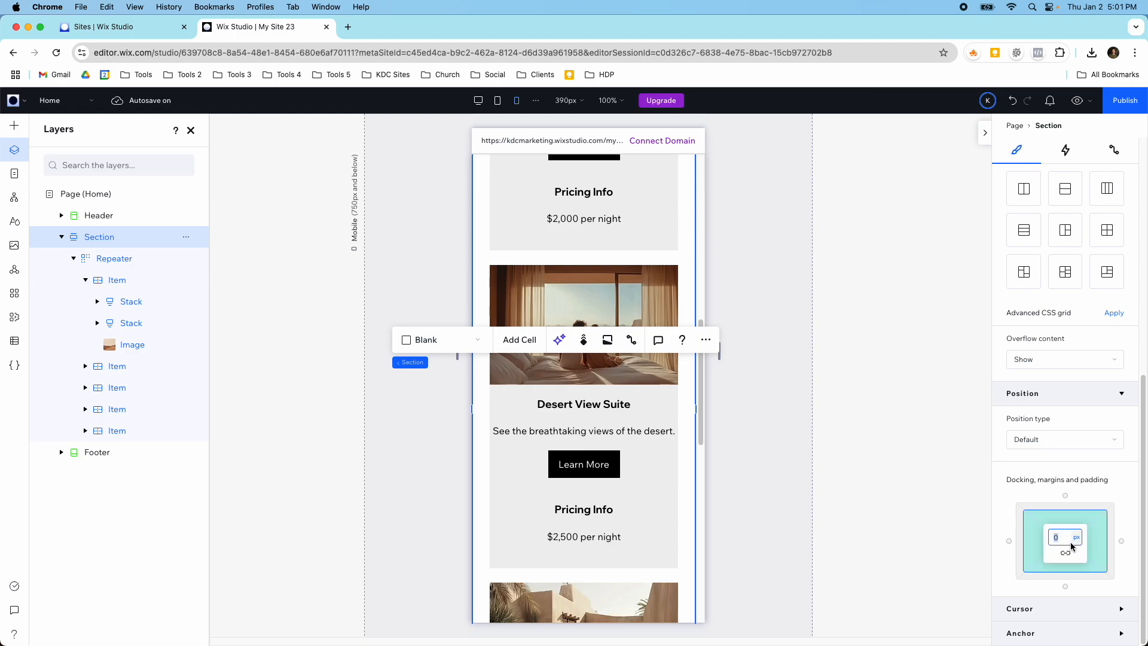
pyautogui.click(1076, 536)
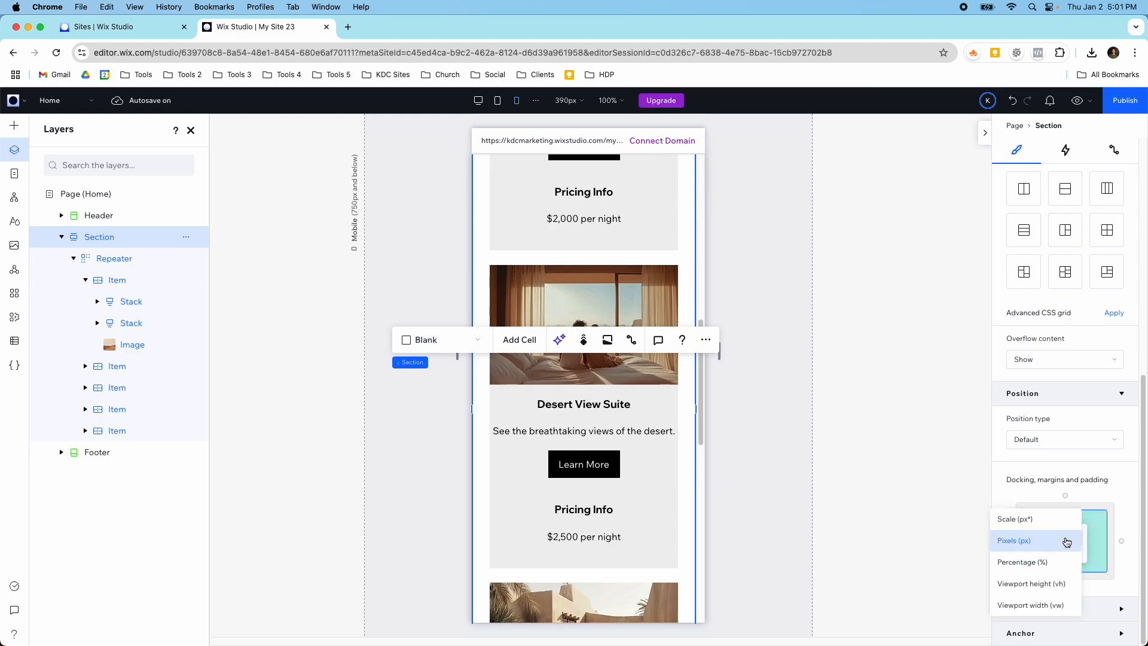
pyautogui.click(1057, 562)
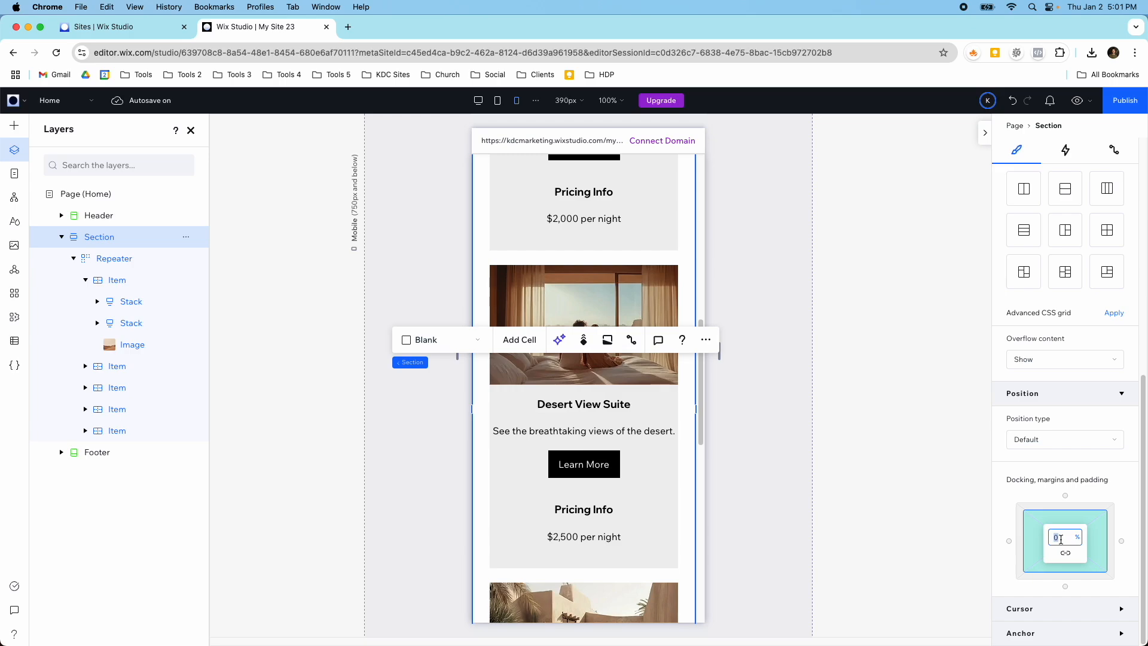
pyautogui.write('3')
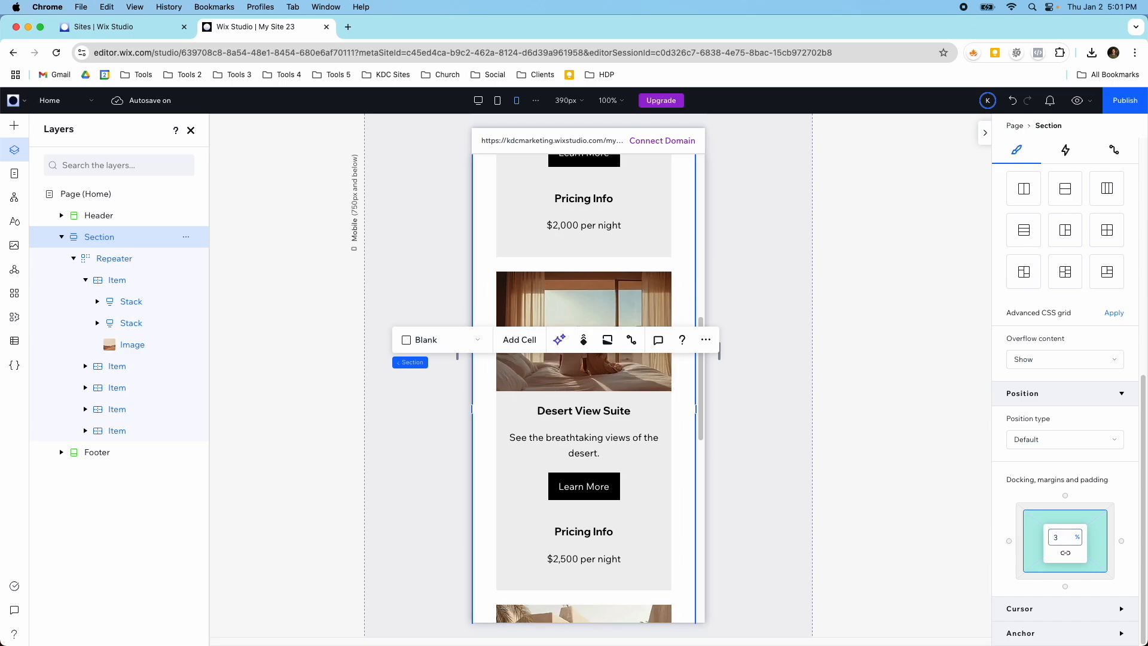
# Stretch the repeater across the section's full width so its side margins are 0 px*
pyautogui.click(605, 292)
pyautogui.scroll(10, 603, 292)
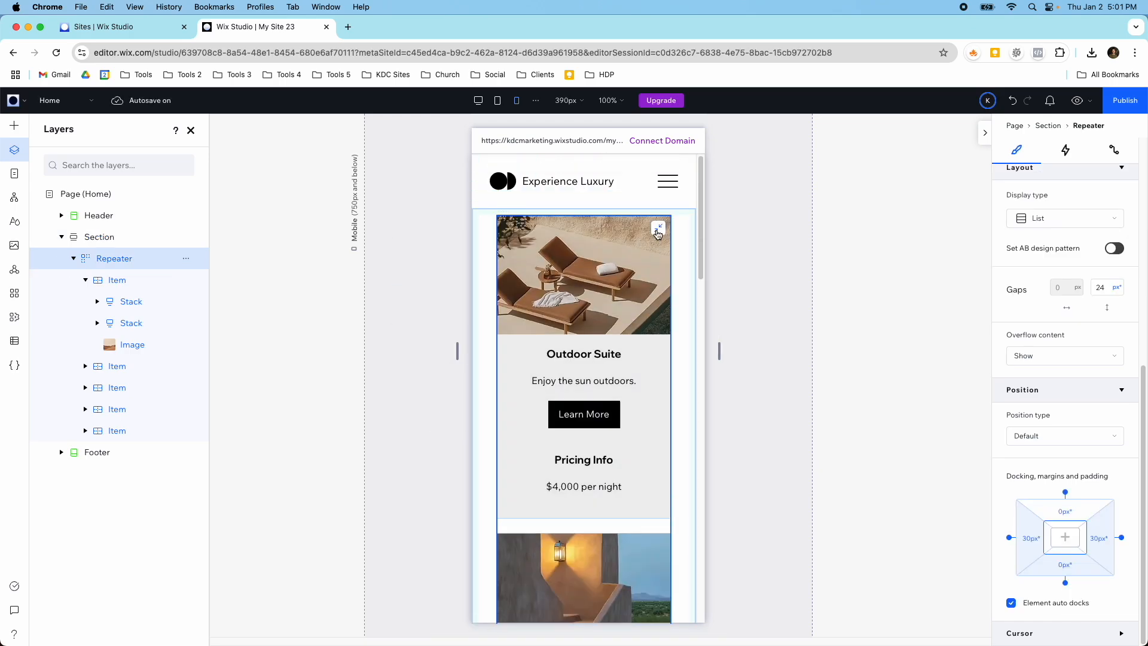
pyautogui.click(658, 230)
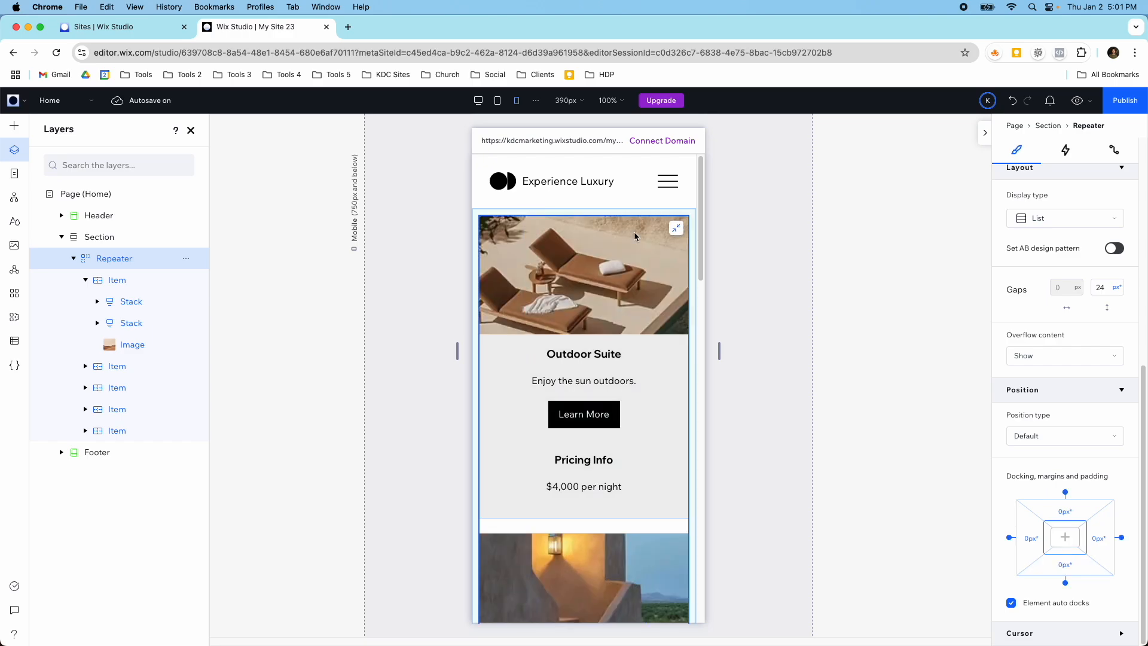
# Increase the padding of the mobile listings section to 10% on all sides
pyautogui.click(695, 266)
pyautogui.click(1065, 522)
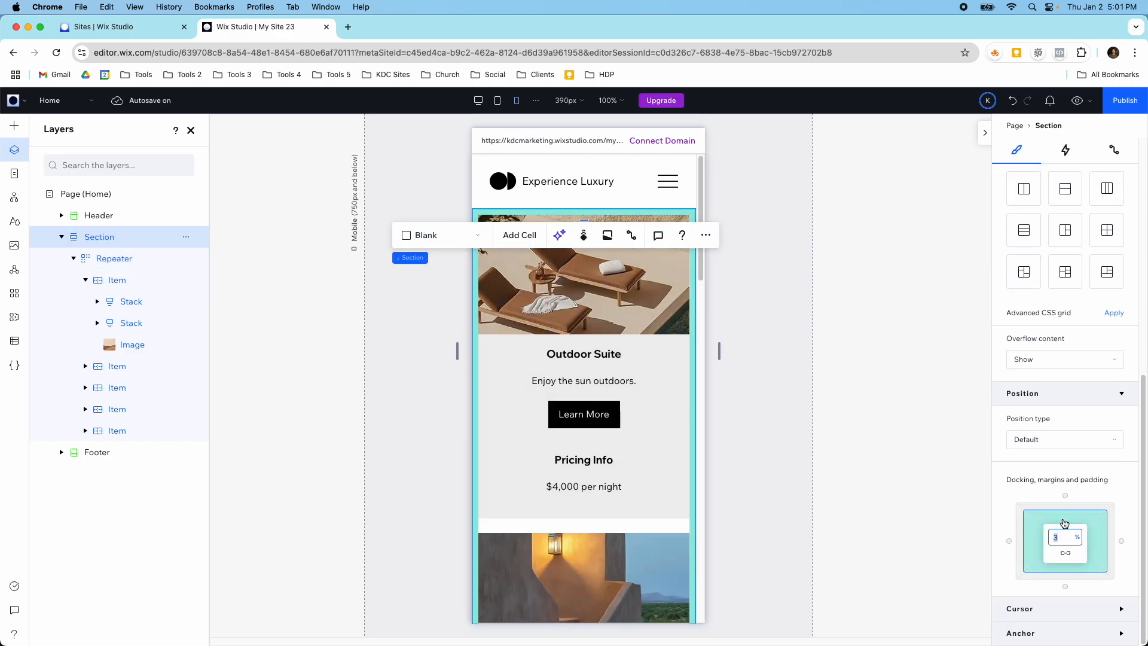
pyautogui.press('Return')
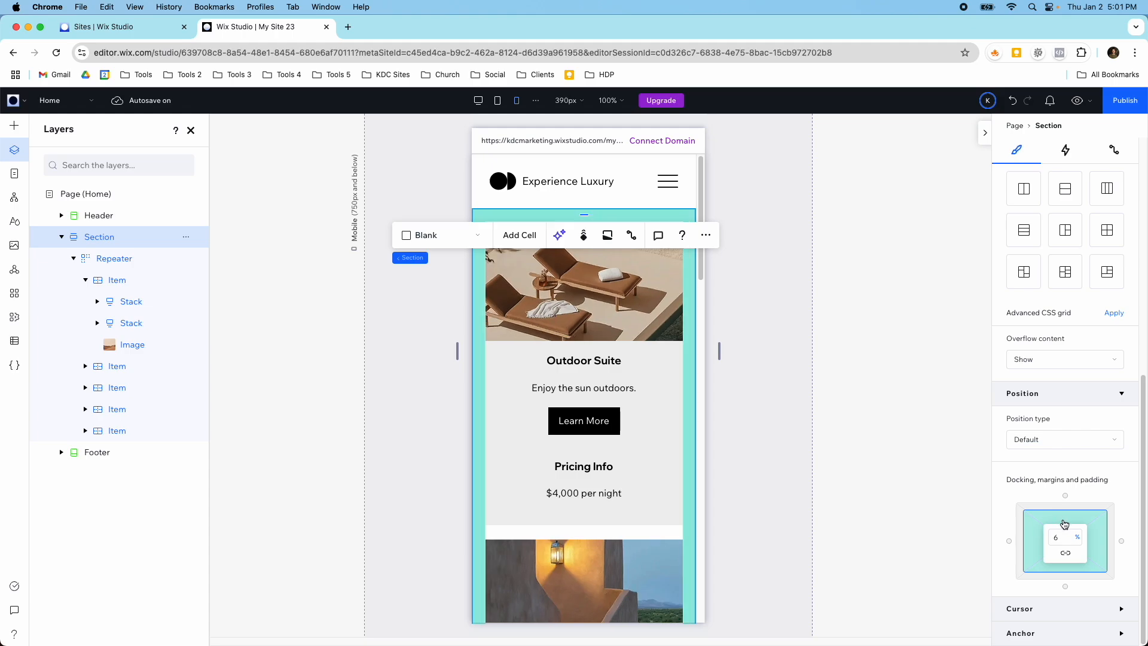
pyautogui.click(1065, 535)
pyautogui.write('10')
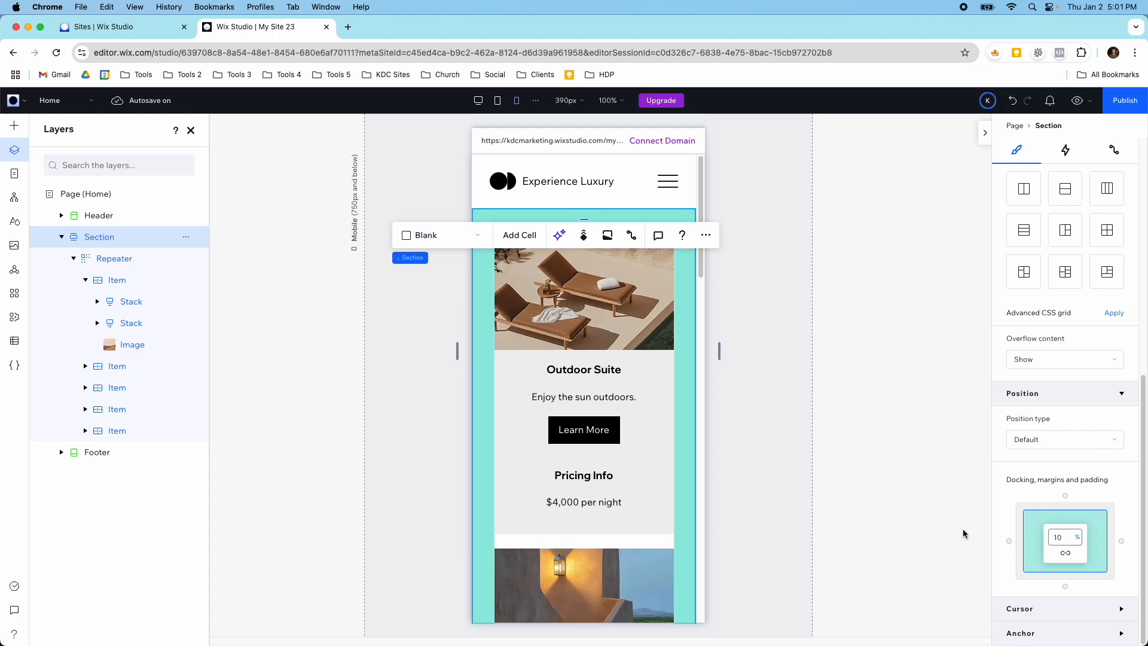
pyautogui.click(853, 487)
# Review all the mobile listings, then preview the site and look through the Outdoor Suite item page
pyautogui.scroll(-15, 675, 378)
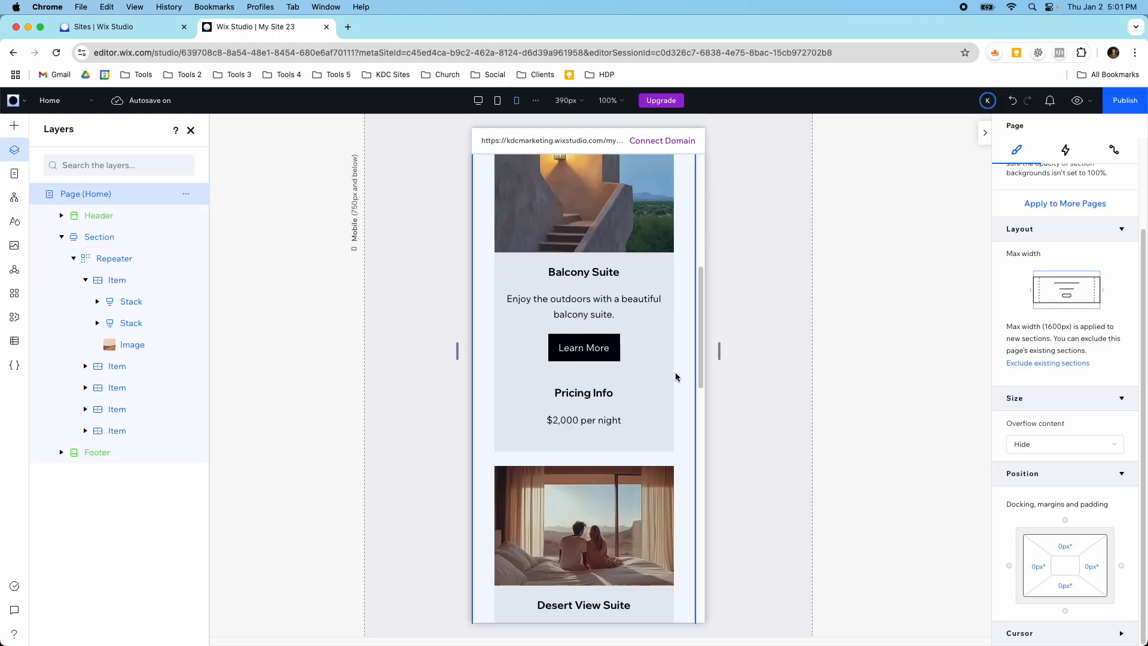
pyautogui.scroll(-5, 676, 382)
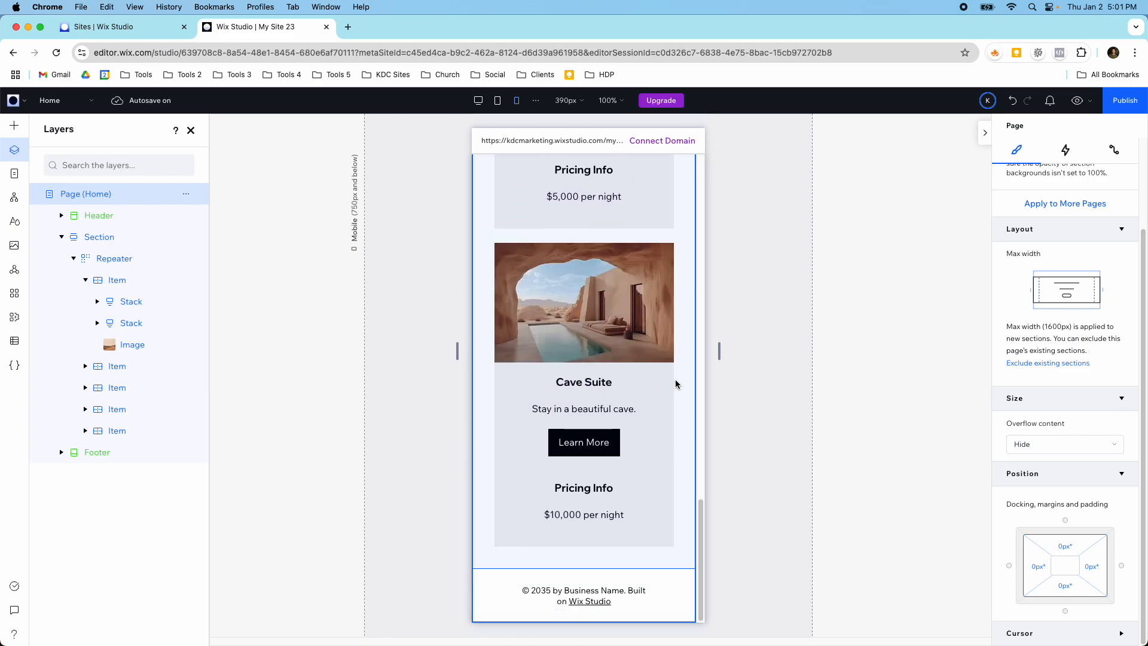
pyautogui.scroll(20, 661, 338)
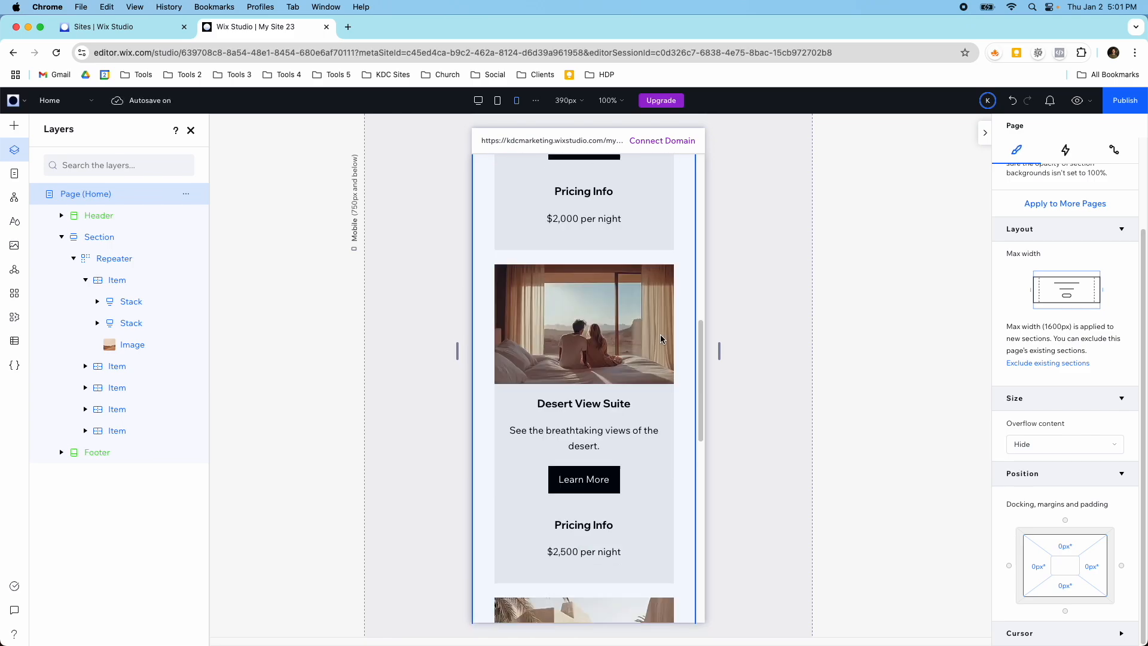
pyautogui.click(1077, 101)
pyautogui.click(600, 419)
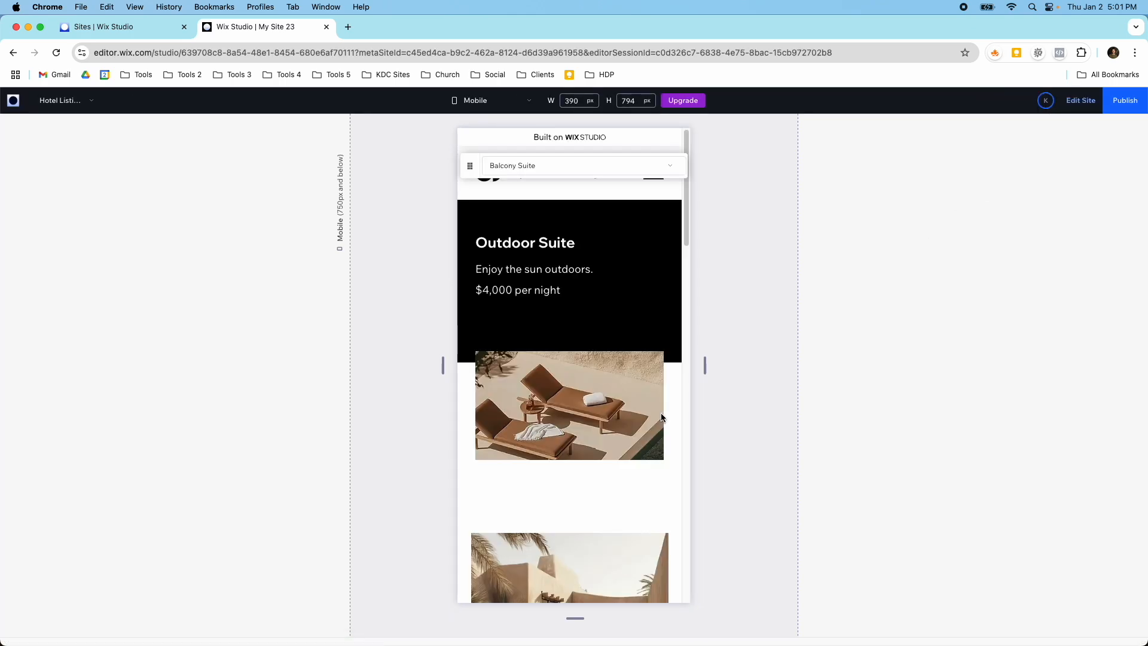
pyautogui.scroll(-6, 657, 419)
pyautogui.scroll(-15, 655, 423)
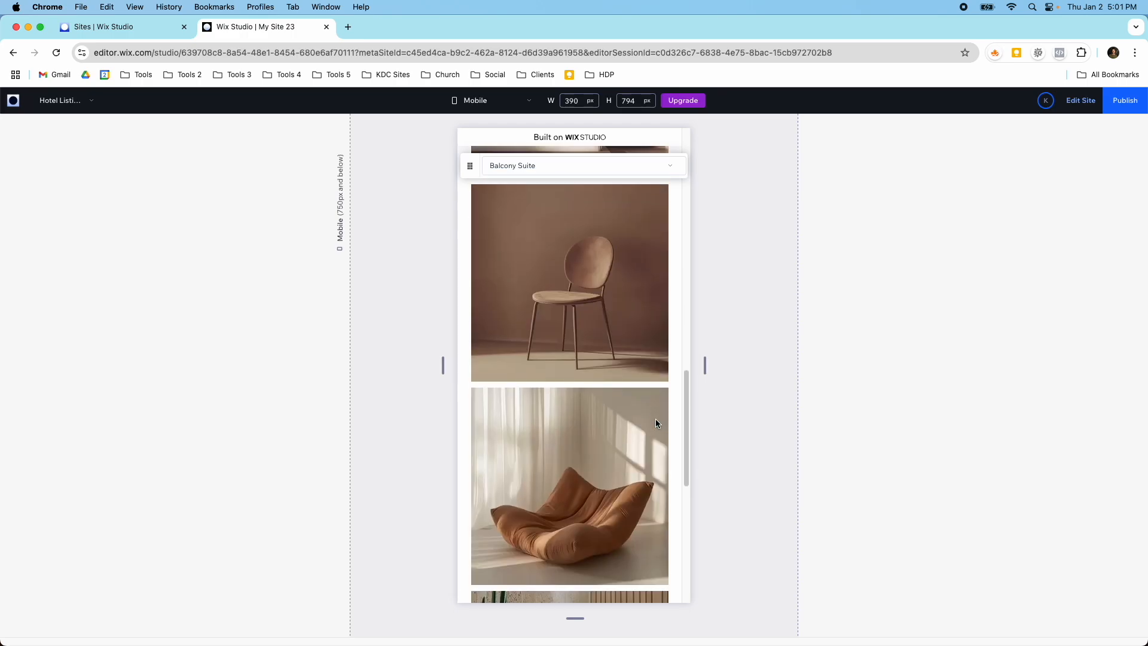
pyautogui.scroll(20, 655, 422)
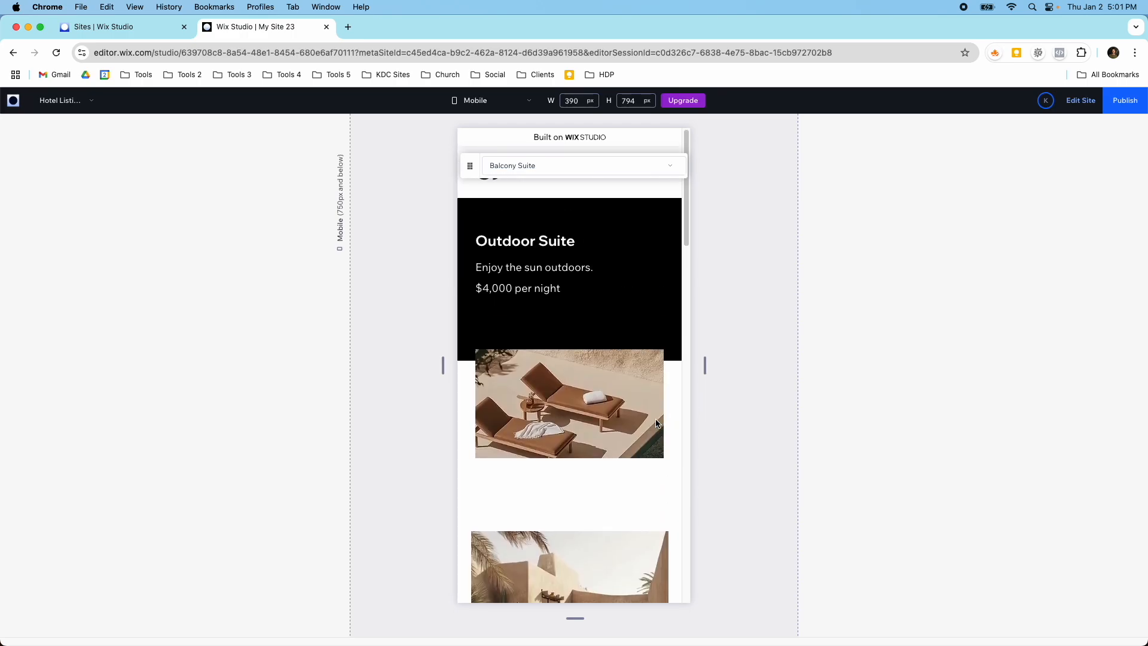
# Choose Outdoor Suite as the previewed item, look over its mobile page, and return to editing the site
pyautogui.click(615, 163)
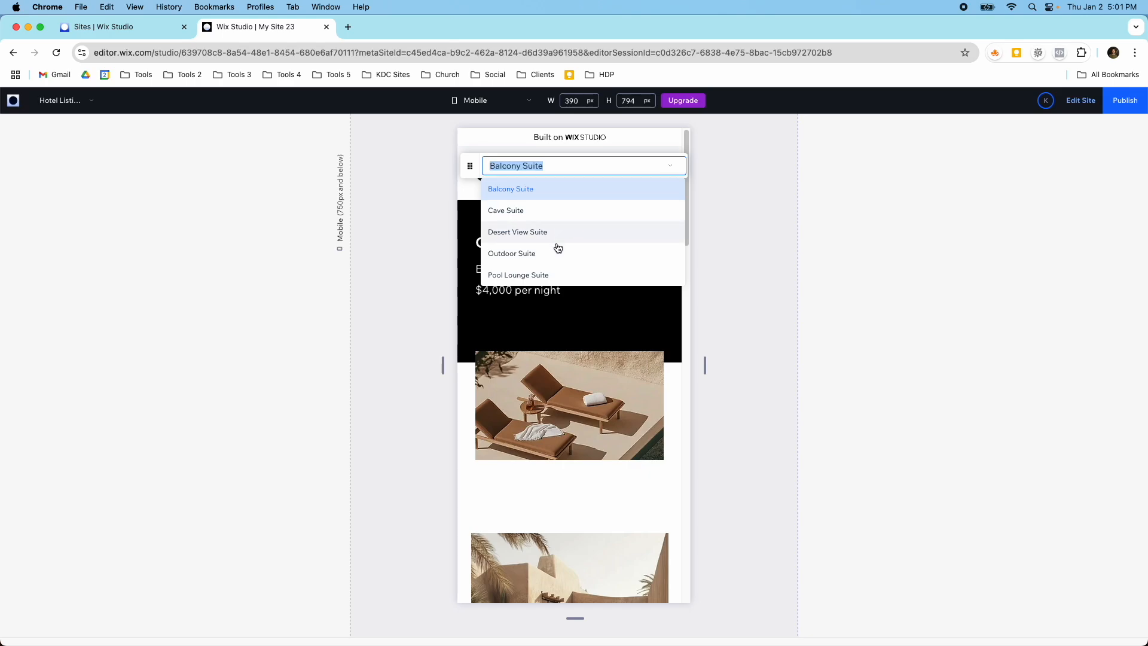
pyautogui.click(581, 258)
pyautogui.click(561, 172)
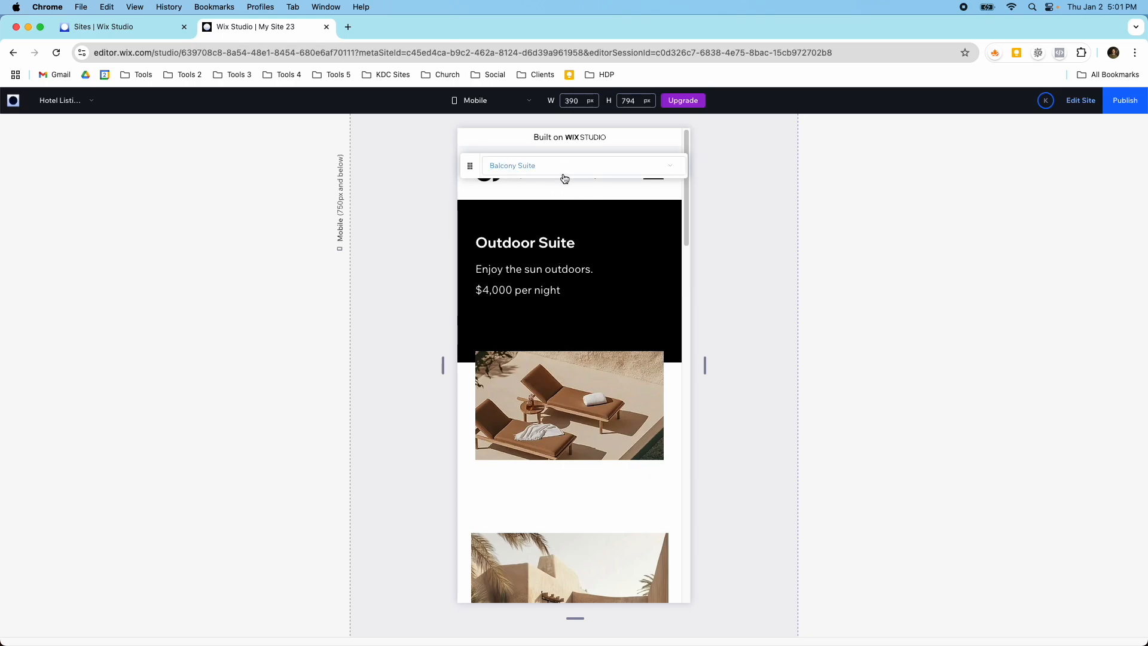
pyautogui.click(574, 248)
pyautogui.scroll(-10, 629, 260)
pyautogui.scroll(10, 631, 260)
pyautogui.click(1080, 101)
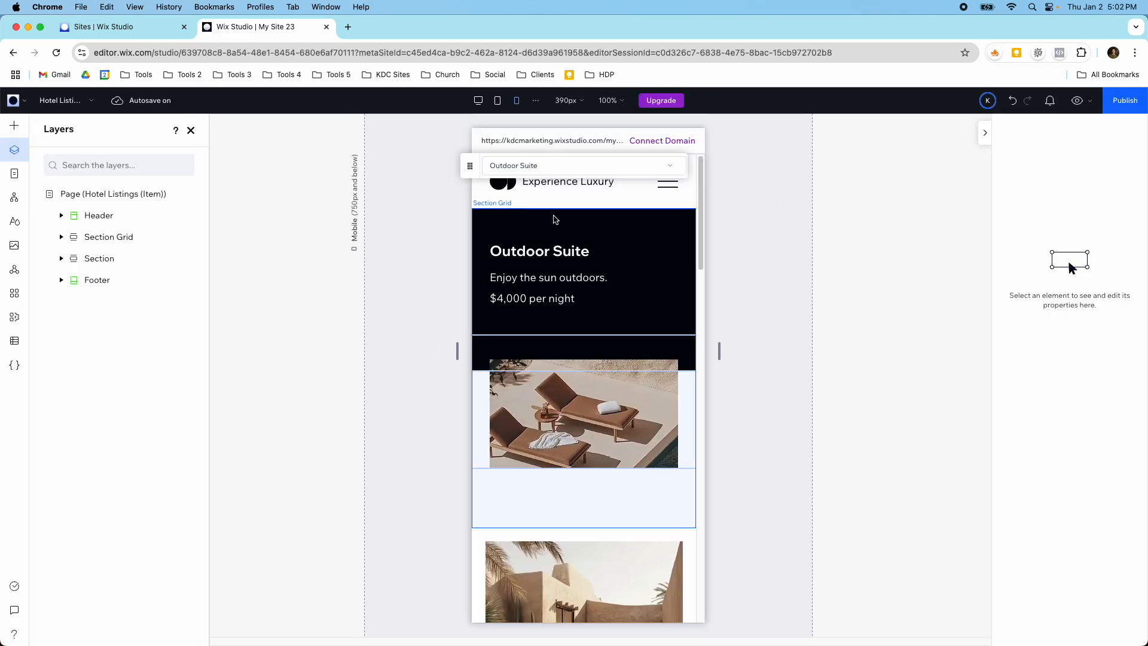
# Inspect the Hotel Listings item page in the mobile and desktop views, then return to the Home page
pyautogui.scroll(-5, 560, 245)
pyautogui.scroll(5, 561, 244)
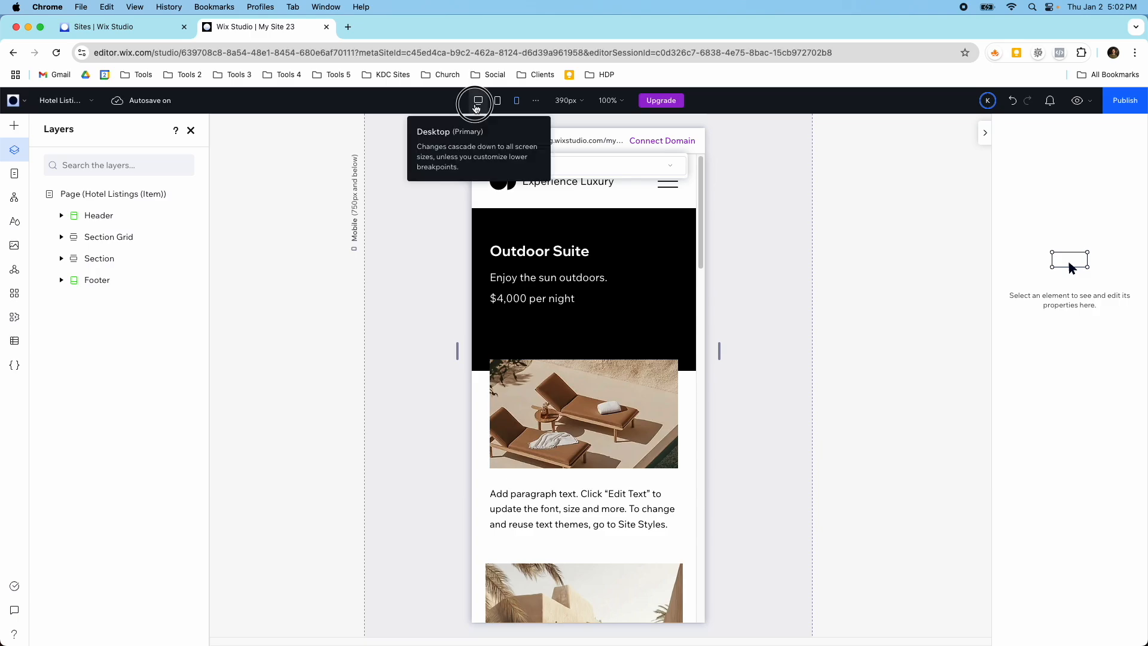
pyautogui.click(477, 100)
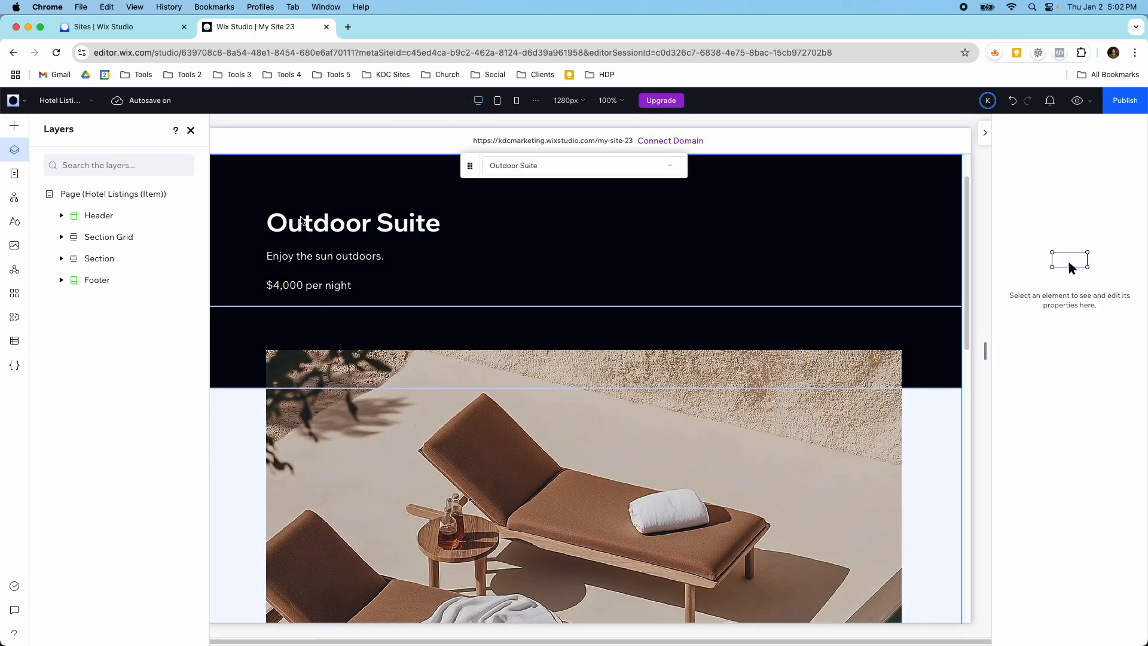
pyautogui.scroll(2, 358, 185)
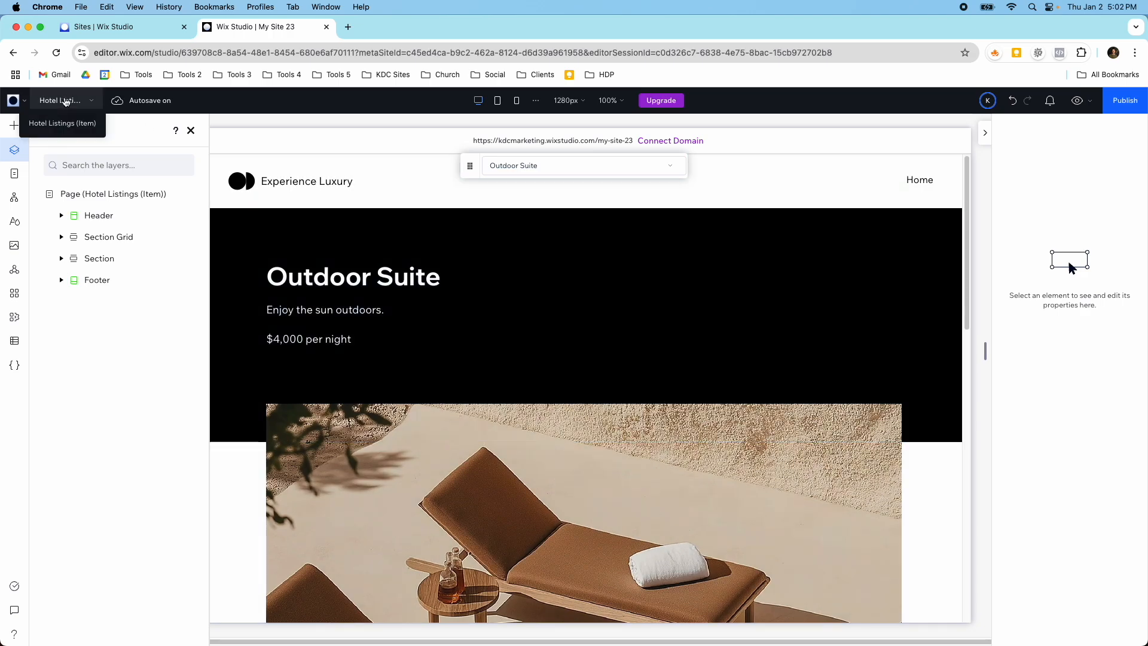
pyautogui.click(62, 100)
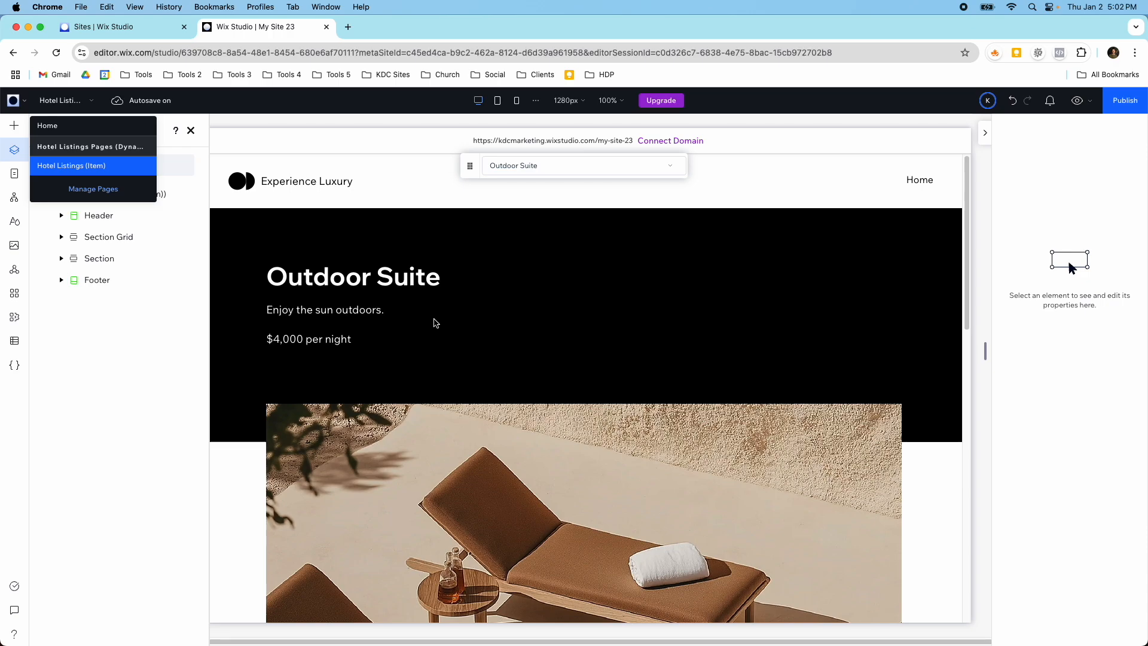
pyautogui.click(60, 127)
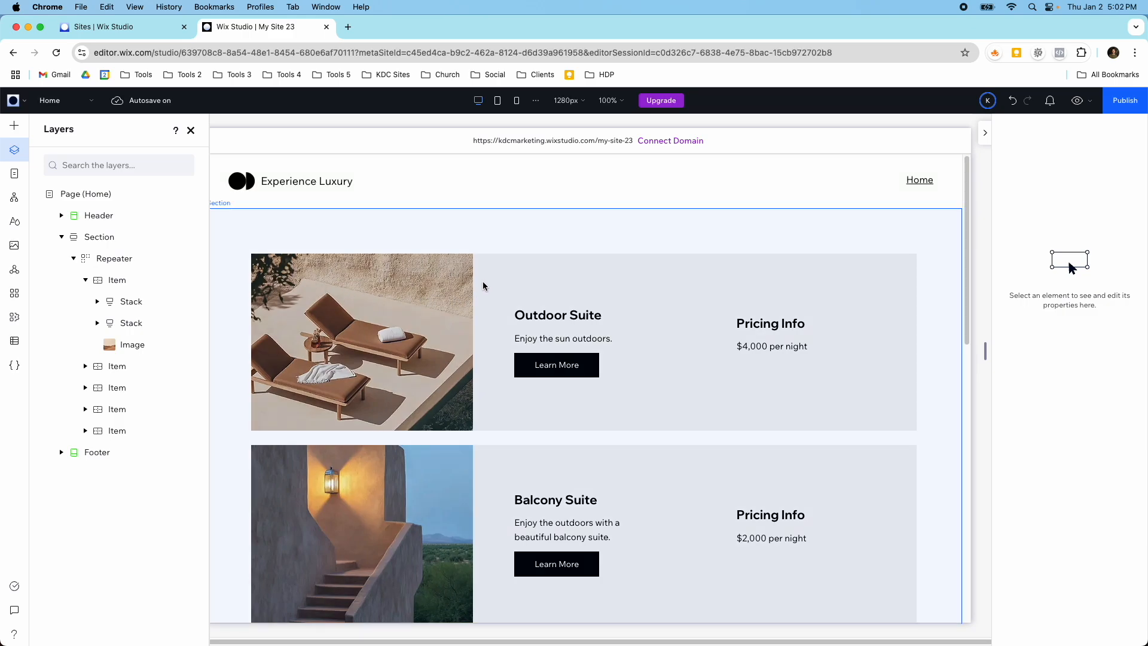
# Look at the site's collections in the CMS, then close them
pyautogui.click(14, 340)
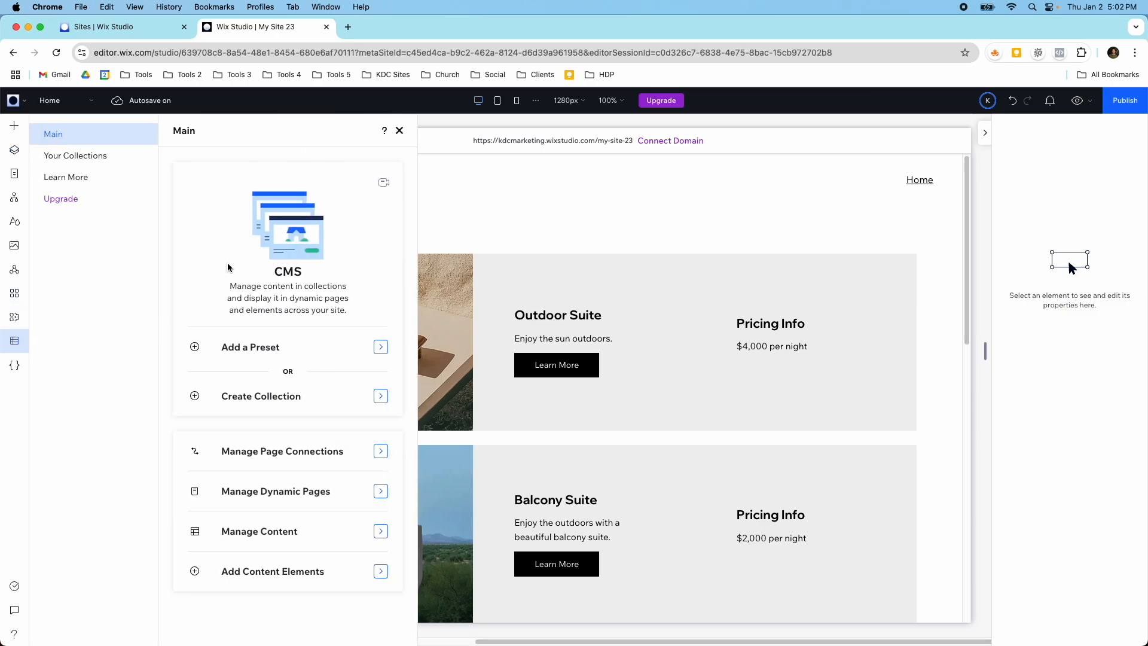
pyautogui.click(102, 176)
pyautogui.click(102, 157)
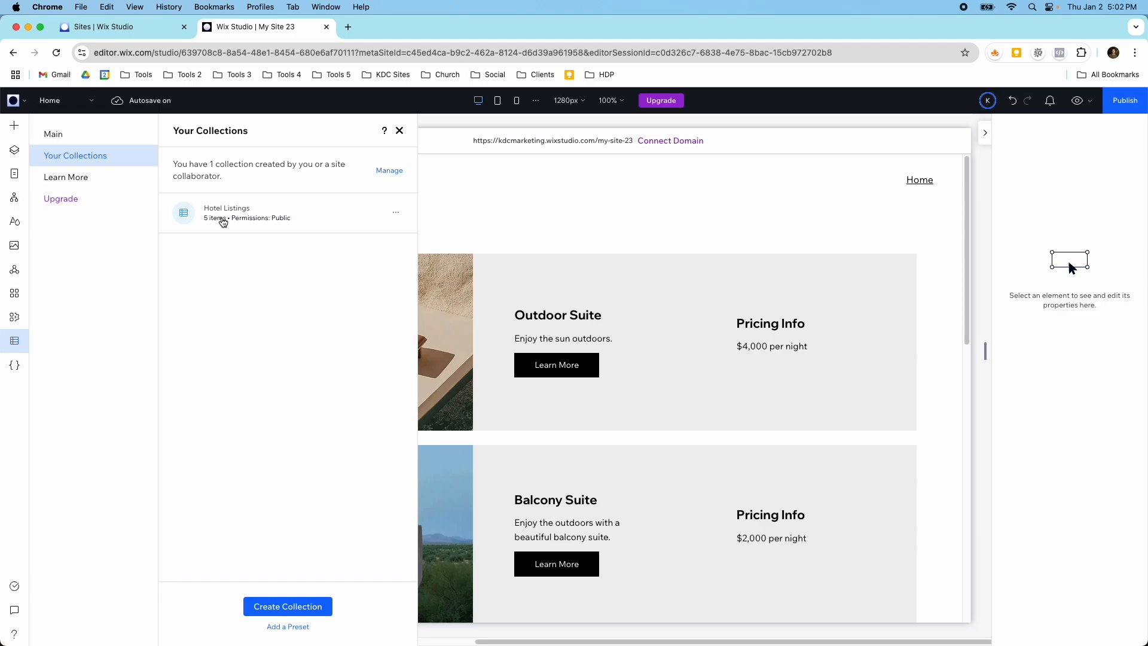
pyautogui.click(400, 130)
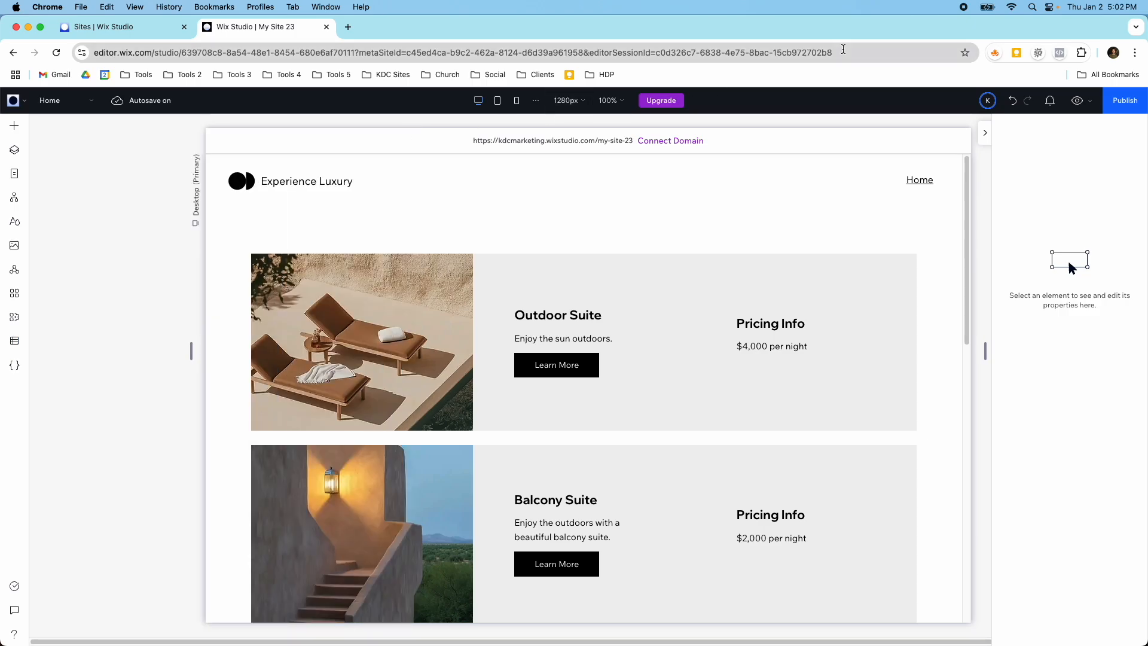